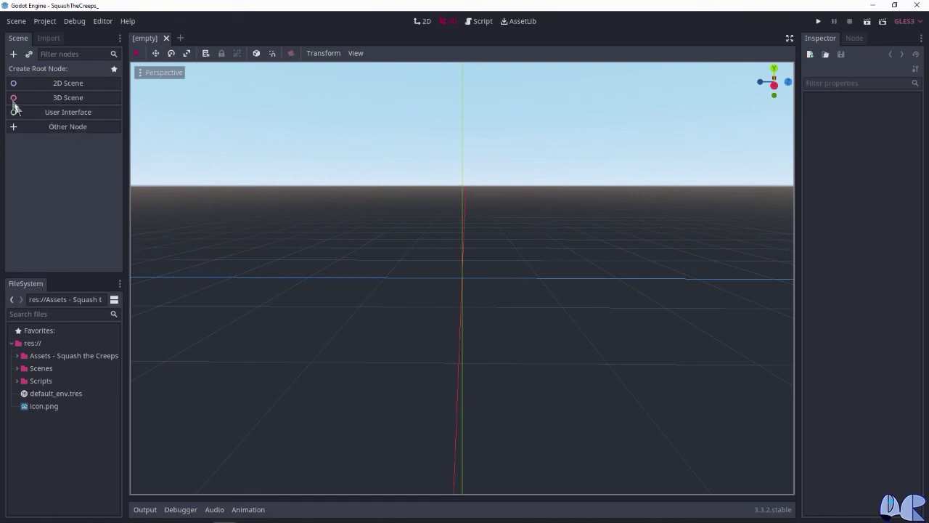
- Create a KinematicBody as the scene root and rename it Mob
{"action": "left_click", "coordinate": [13, 55]}
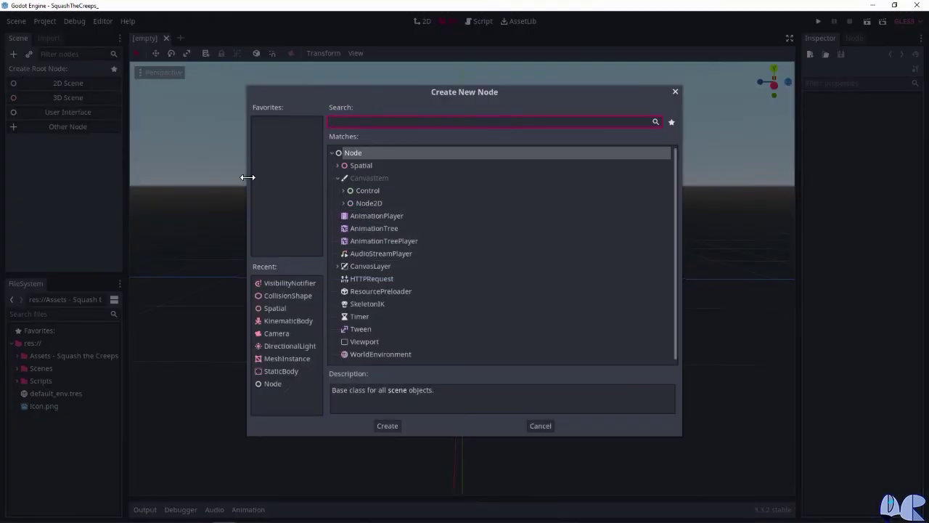
{"action": "type", "text": "kinem"}
{"action": "left_click", "coordinate": [392, 428]}
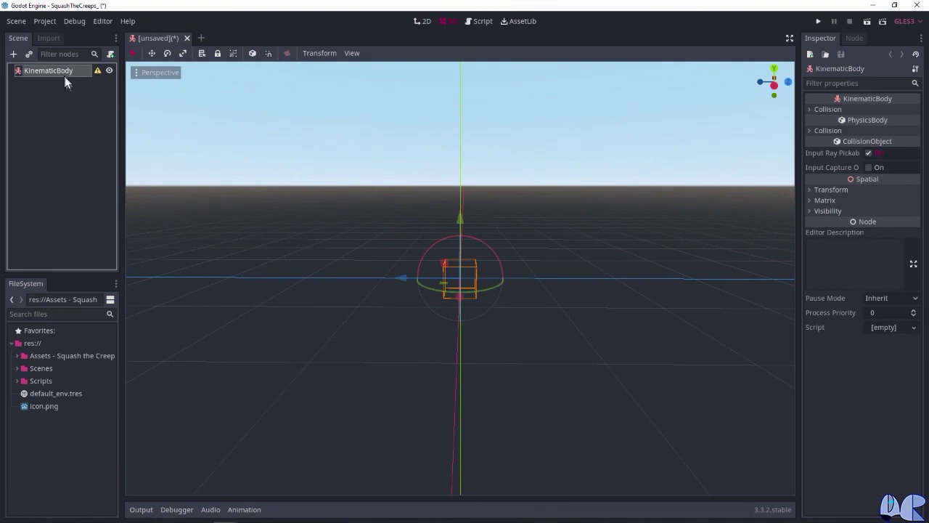
{"action": "double_click", "coordinate": [77, 71]}
{"action": "type", "text": "Mob"}
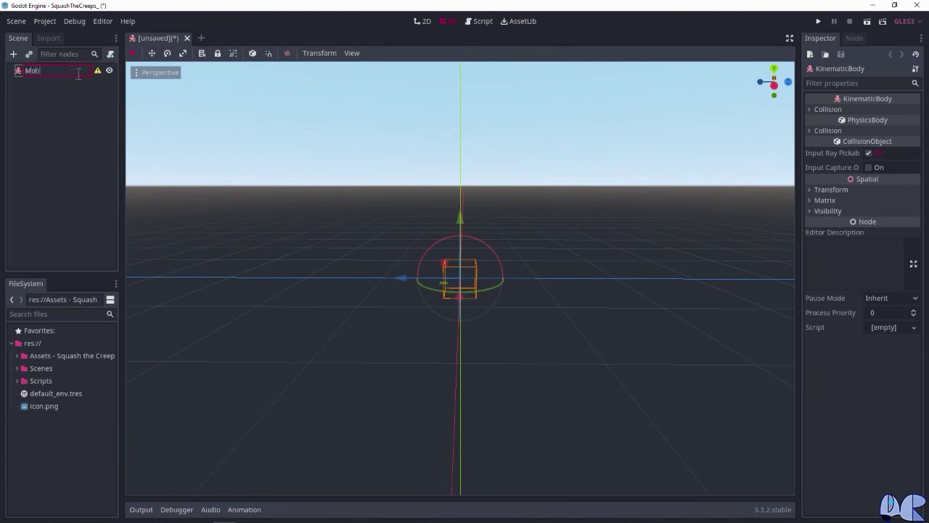
{"action": "key", "text": "Return"}
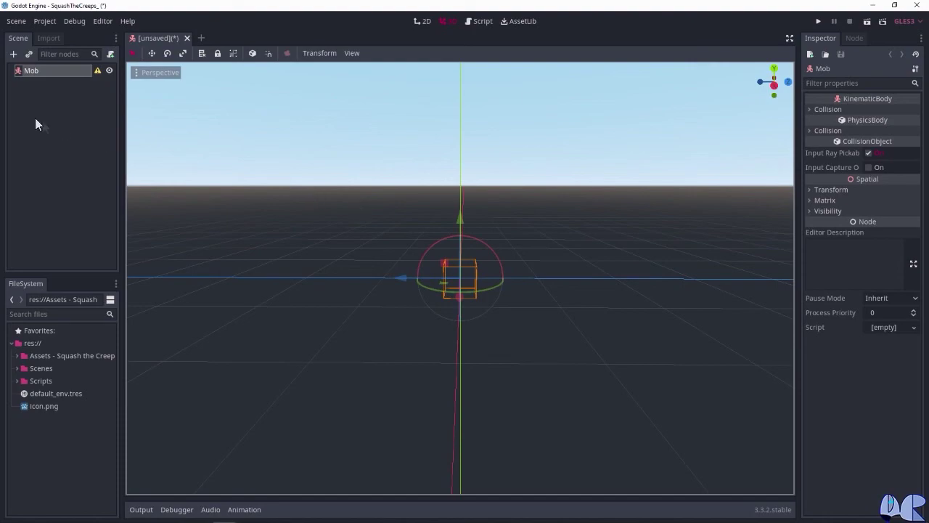
- Add a Spatial child under Mob and rename it Pivot
{"action": "left_click", "coordinate": [13, 55]}
{"action": "type", "text": "spatial"}
{"action": "key", "text": "Return"}
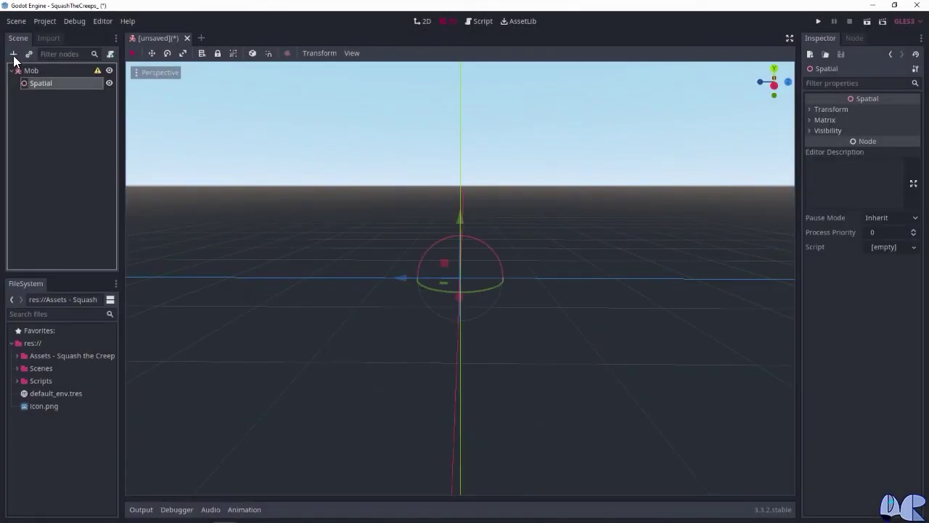
{"action": "double_click", "coordinate": [37, 84]}
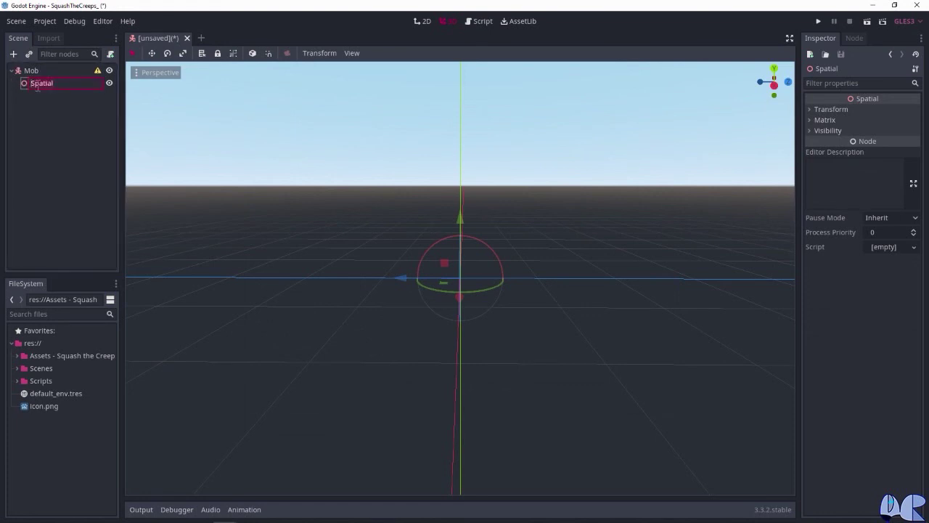
{"action": "type", "text": "Pivot"}
{"action": "key", "text": "Return"}
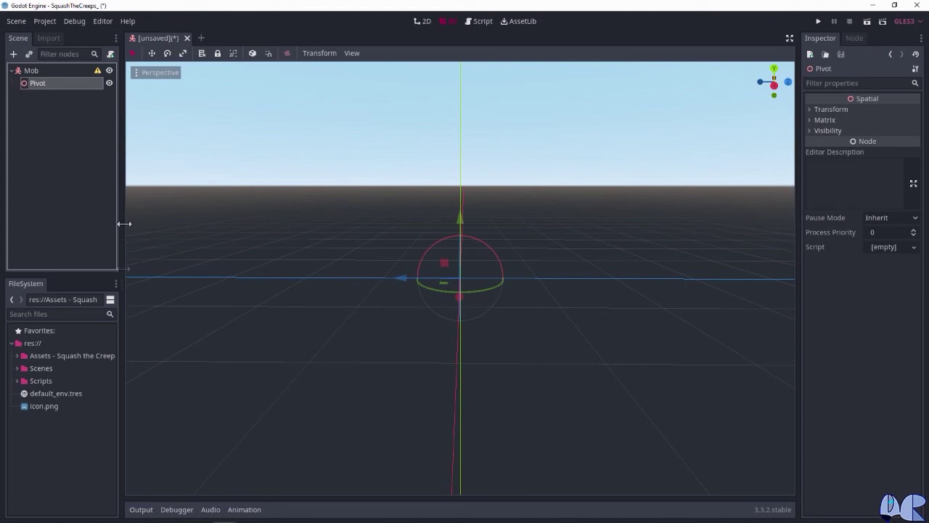
- Drag mob.glb from Assets > Models > Mob onto Pivot to instance the creature model
{"action": "left_click", "coordinate": [17, 355]}
{"action": "left_click", "coordinate": [23, 380]}
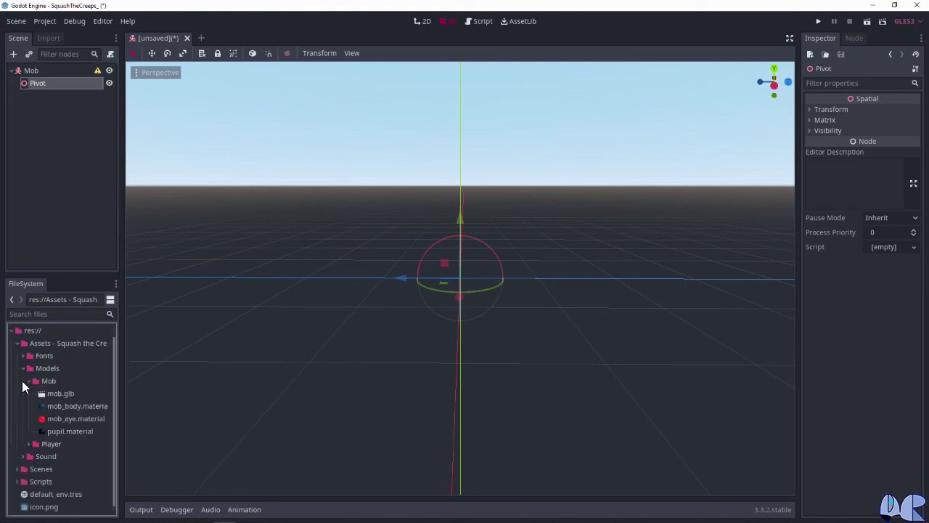
{"action": "left_click", "coordinate": [30, 381]}
{"action": "left_click", "coordinate": [48, 394]}
{"action": "left_click", "coordinate": [27, 391]}
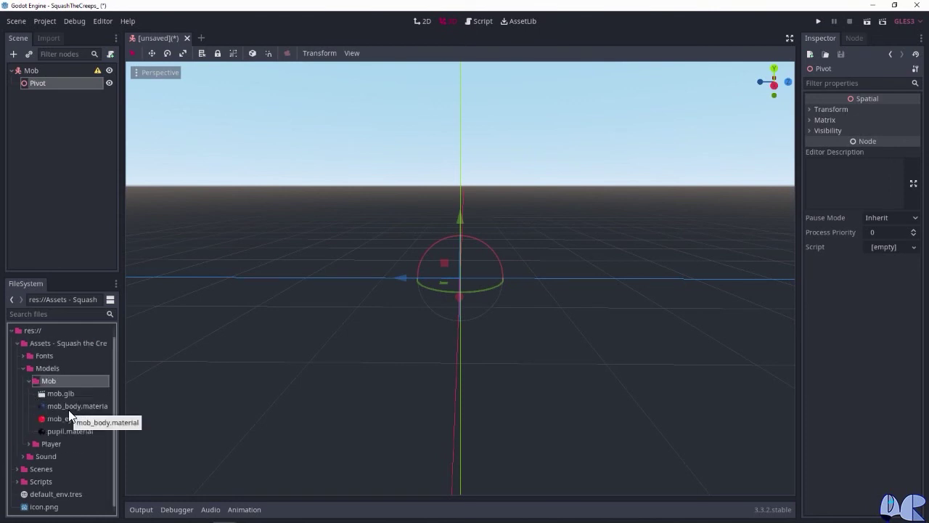
{"action": "left_click", "coordinate": [56, 396]}
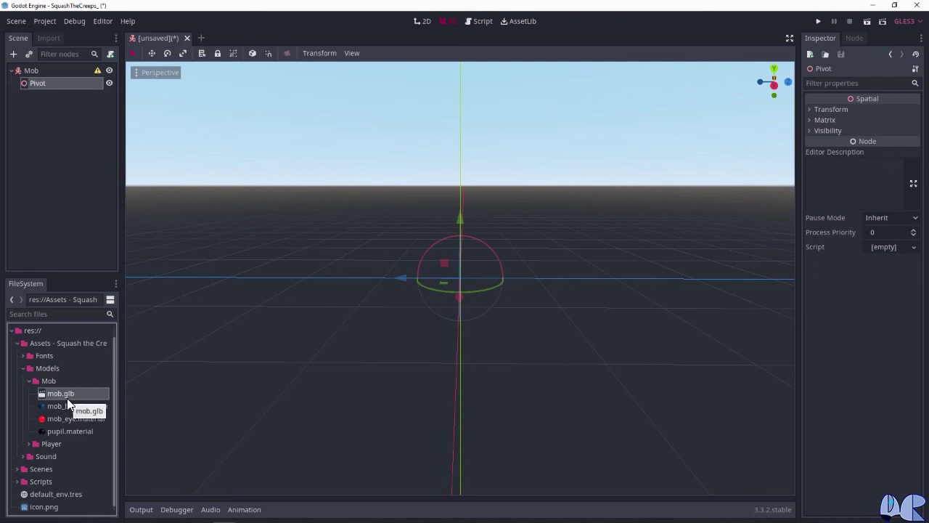
{"action": "left_click_drag", "start_coordinate": [67, 397], "coordinate": [32, 112]}
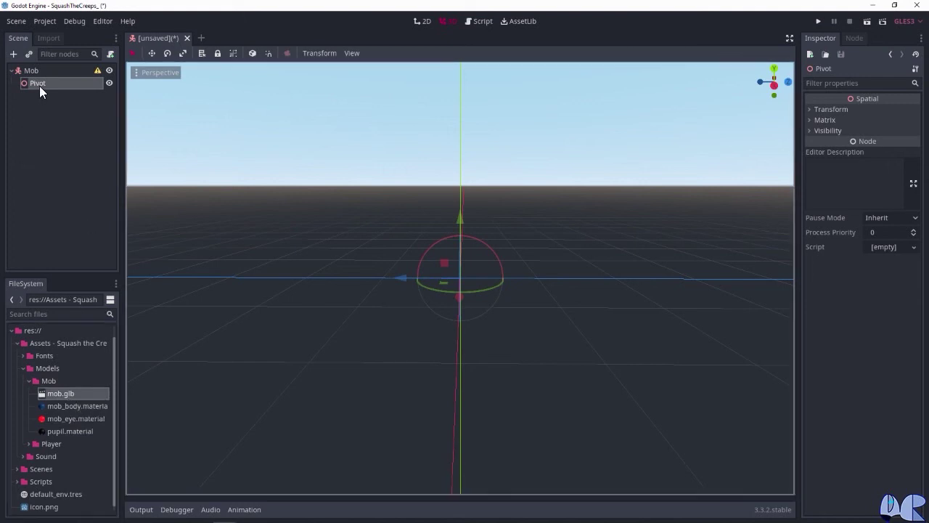
{"action": "left_click_drag", "start_coordinate": [59, 392], "coordinate": [40, 83]}
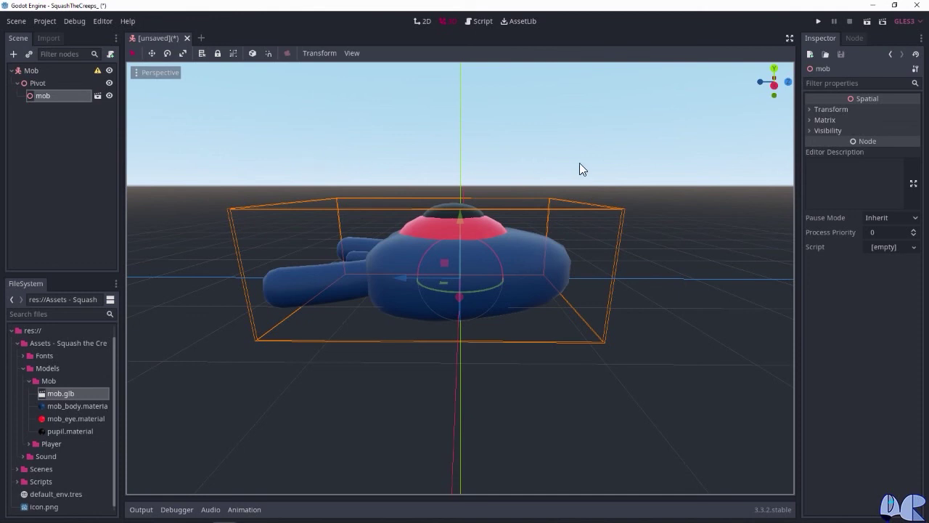
- Set the mob model's Translation Y to 0.3 and check the raised creature in the viewport
{"action": "left_click", "coordinate": [838, 111]}
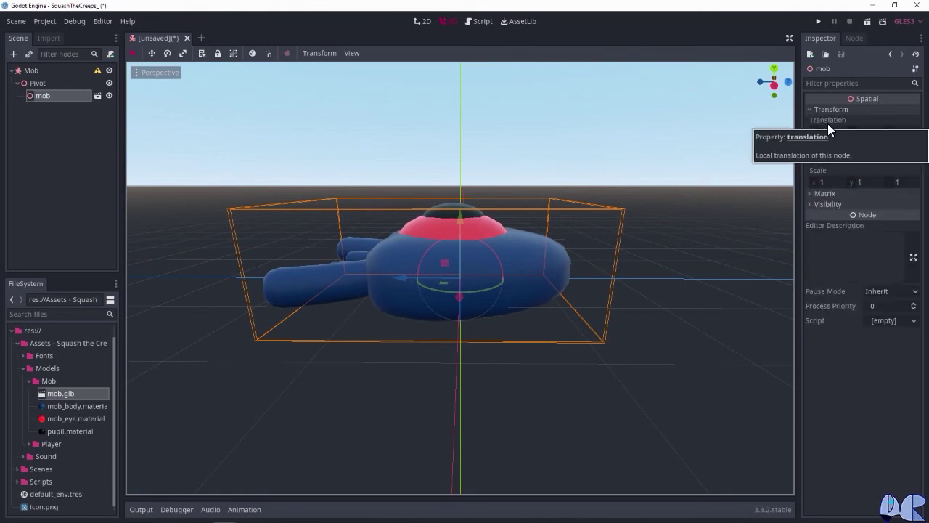
{"action": "left_click", "coordinate": [861, 132]}
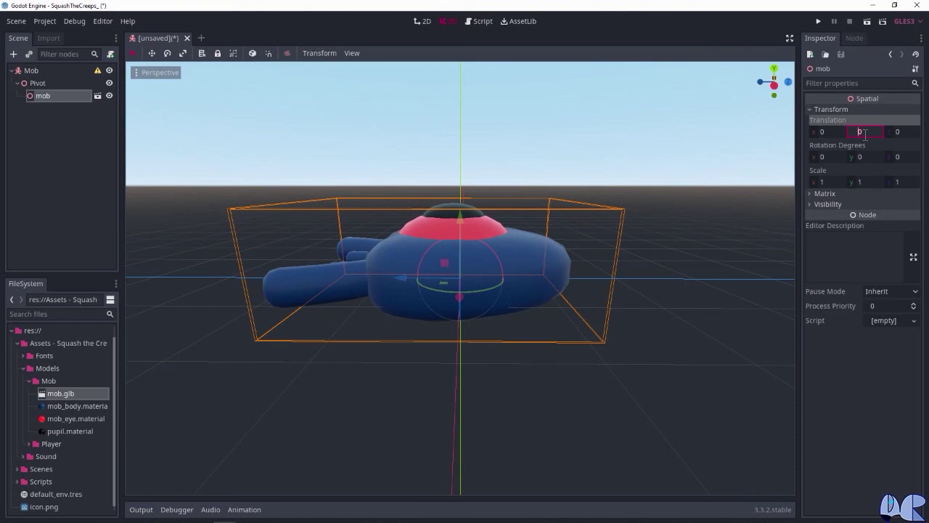
{"action": "type", "text": "0.3"}
{"action": "key", "text": "Return"}
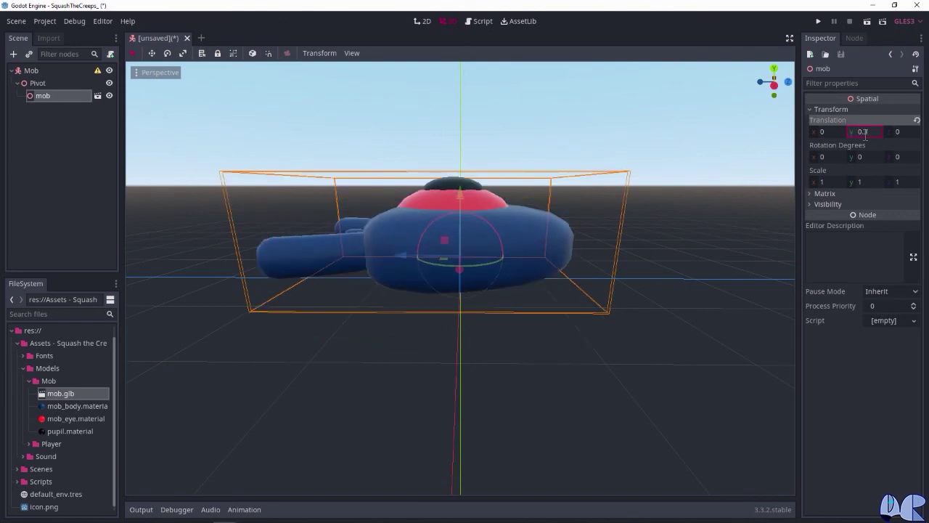
{"action": "middle_click_drag", "start_coordinate": [680, 256], "coordinate": [615, 274]}
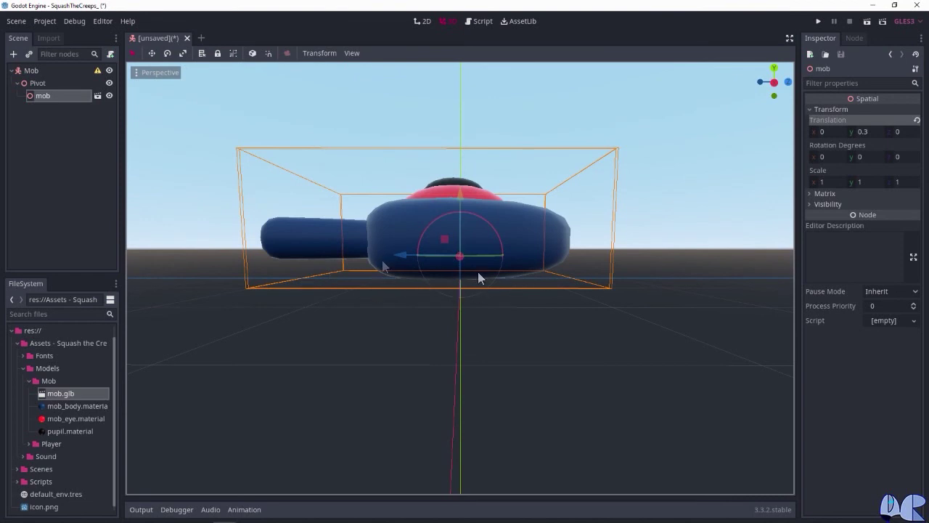
{"action": "left_click", "coordinate": [689, 202]}
{"action": "mouse_move", "coordinate": [692, 205]}
{"action": "middle_mouse_down"}
{"action": "mouse_move", "coordinate": [692, 228]}
{"action": "mouse_move", "coordinate": [671, 187]}
{"action": "middle_mouse_up"}
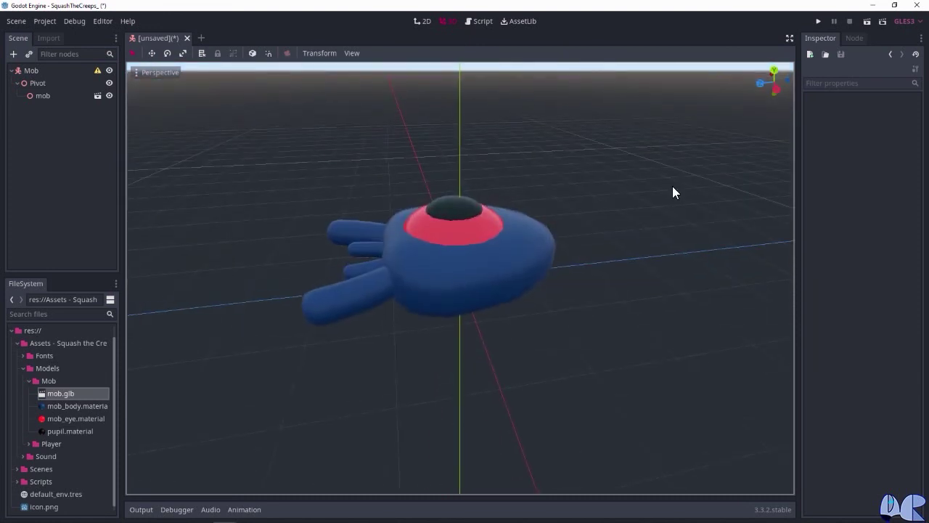
{"action": "left_click", "coordinate": [36, 70]}
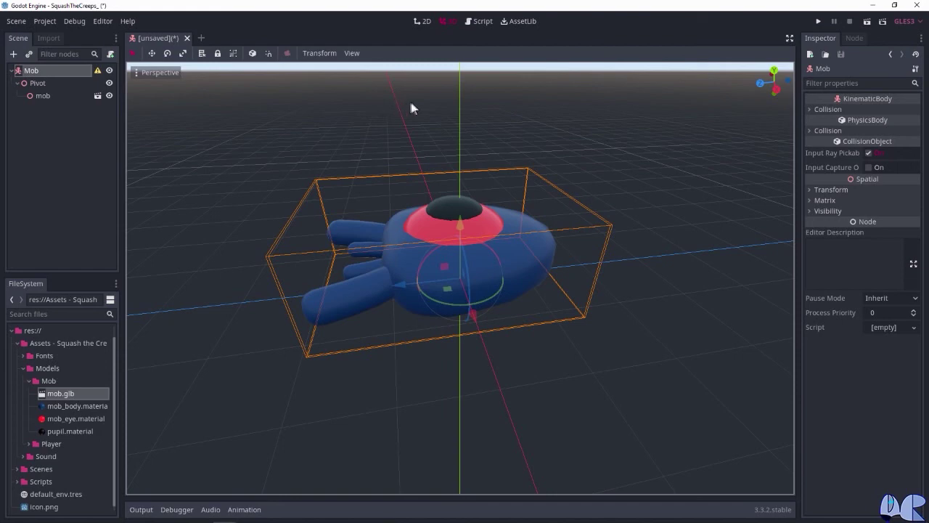
- Add a CollisionShape node as a child of the Mob root
{"action": "left_click", "coordinate": [16, 56]}
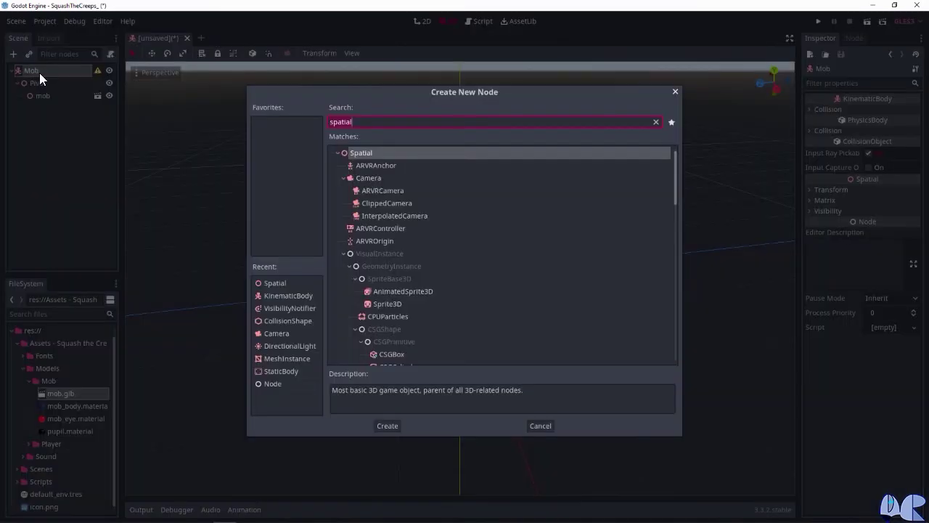
{"action": "type", "text": "collision"}
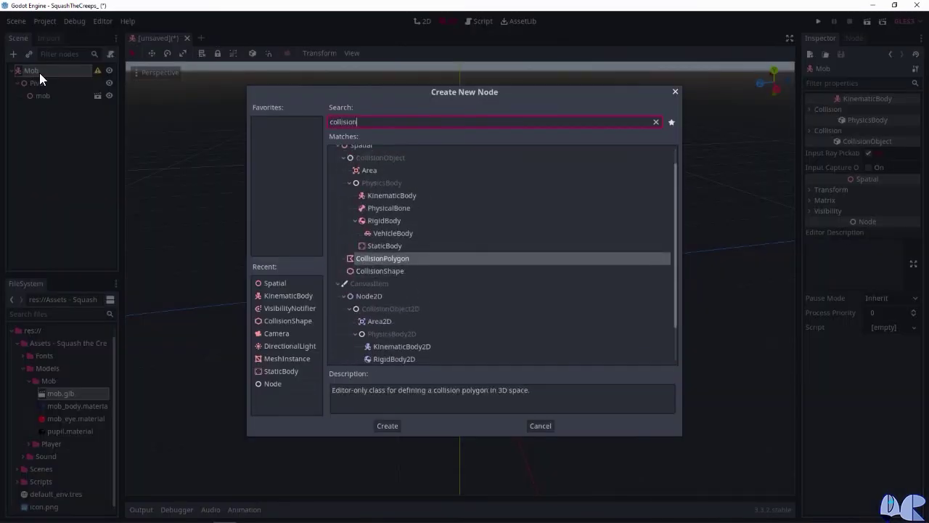
{"action": "left_click", "coordinate": [374, 270]}
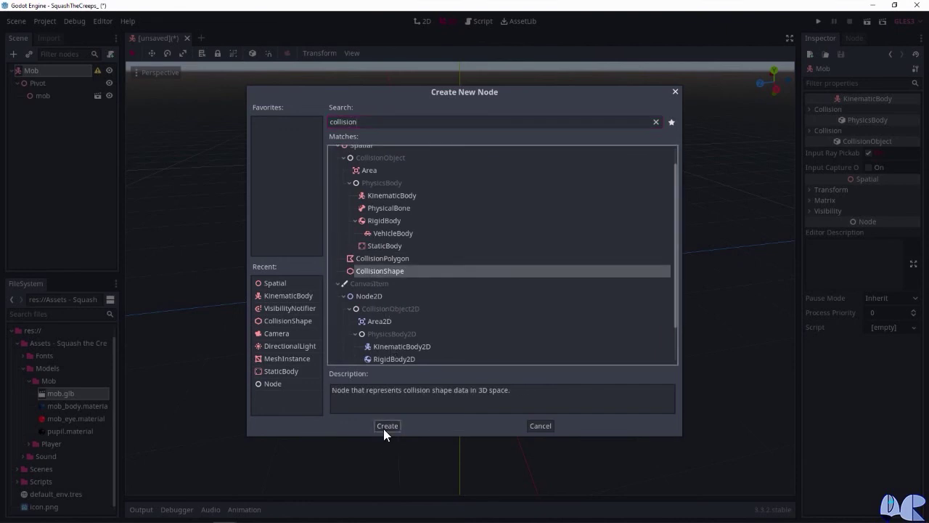
{"action": "left_click", "coordinate": [386, 426]}
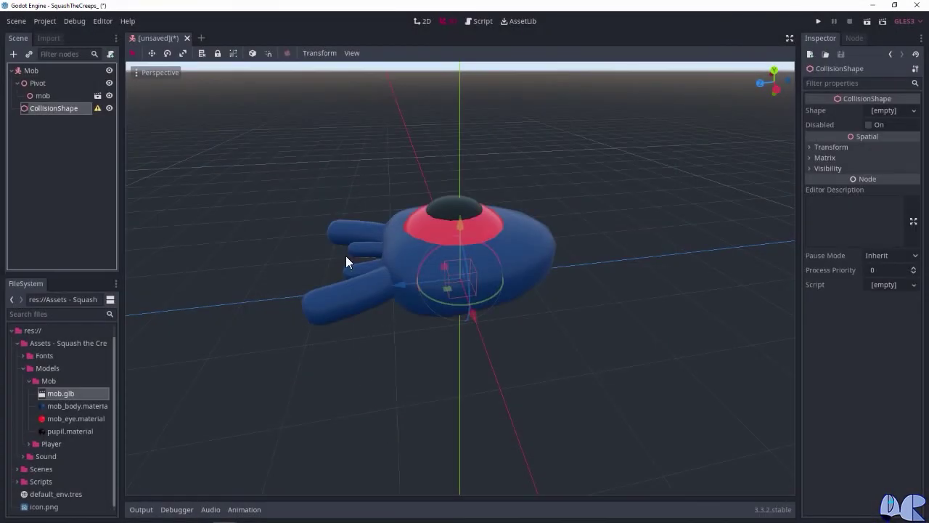
- Assign a New BoxShape to the CollisionShape and expand its Extents settings
{"action": "left_click", "coordinate": [888, 110]}
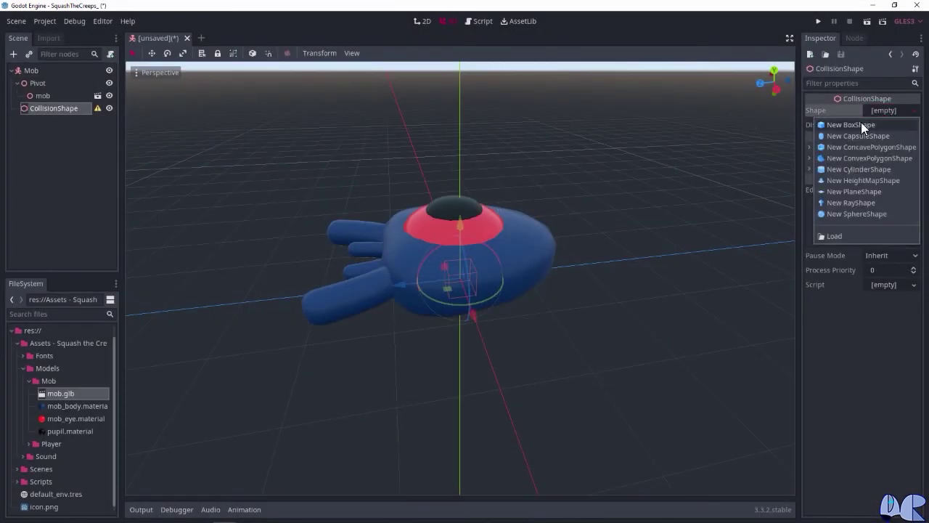
{"action": "left_click", "coordinate": [858, 124]}
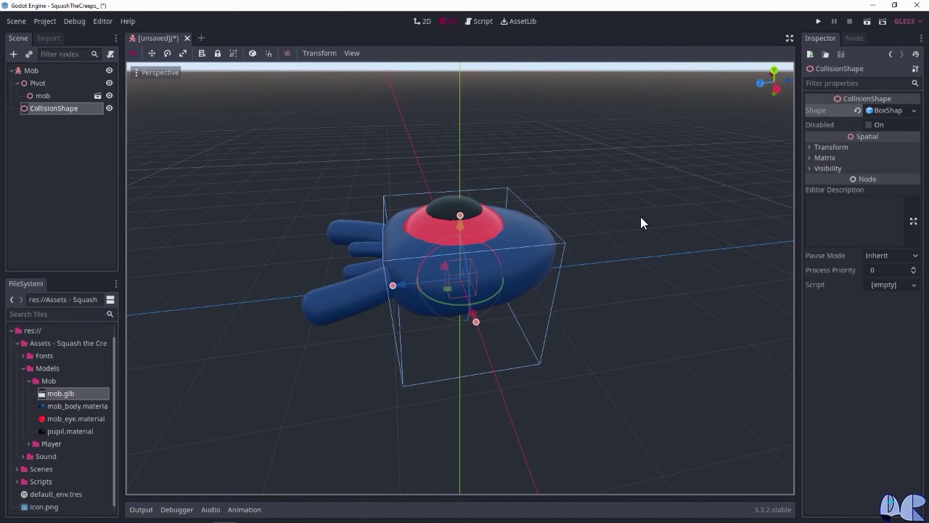
{"action": "left_click", "coordinate": [887, 115]}
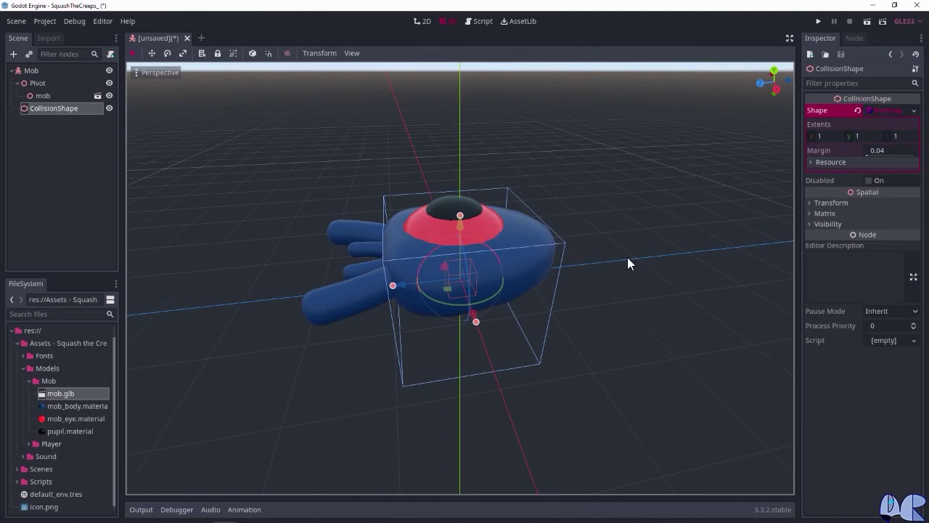
- Set the collision box extents to 0.8, 0.35 and 1
{"action": "middle_click_drag", "start_coordinate": [627, 257], "coordinate": [631, 236]}
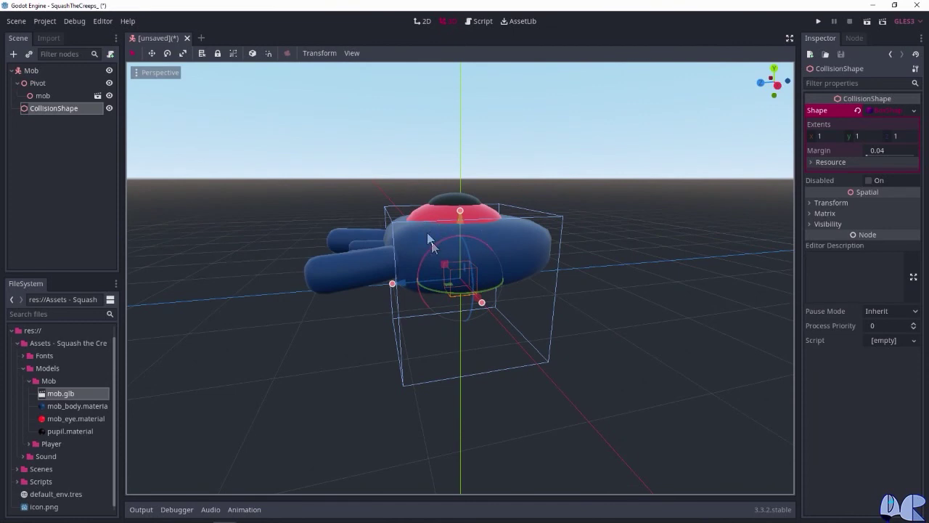
{"action": "left_click", "coordinate": [822, 136]}
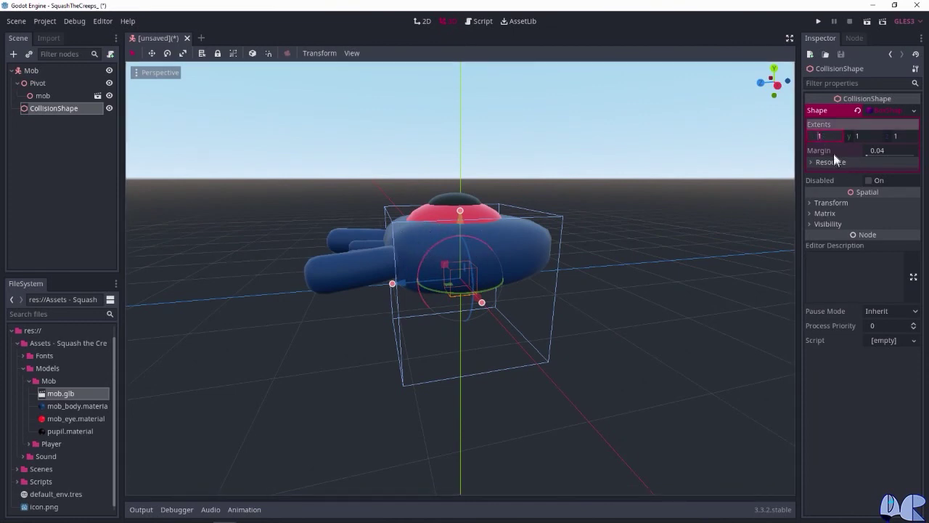
{"action": "type", "text": "0.8"}
{"action": "key", "text": "Return"}
{"action": "left_click", "coordinate": [860, 137]}
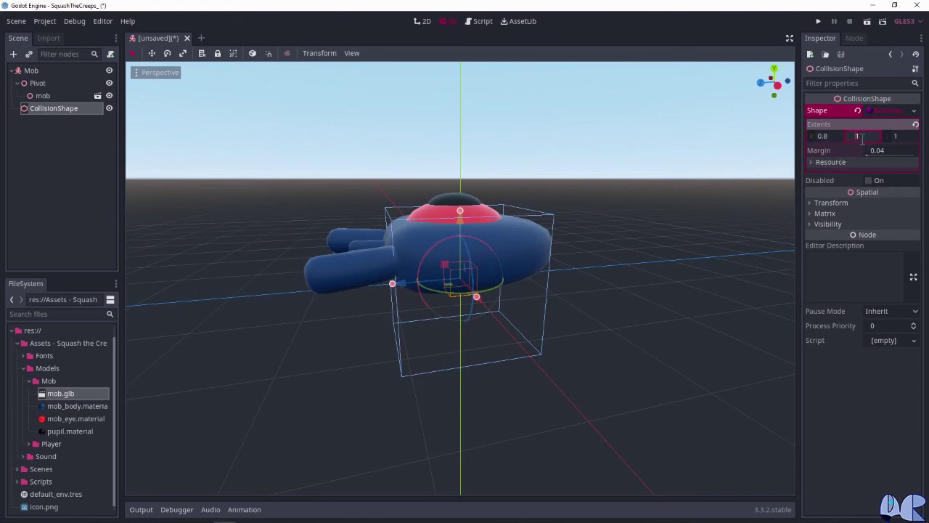
{"action": "type", "text": "0.35"}
{"action": "key", "text": "Return"}
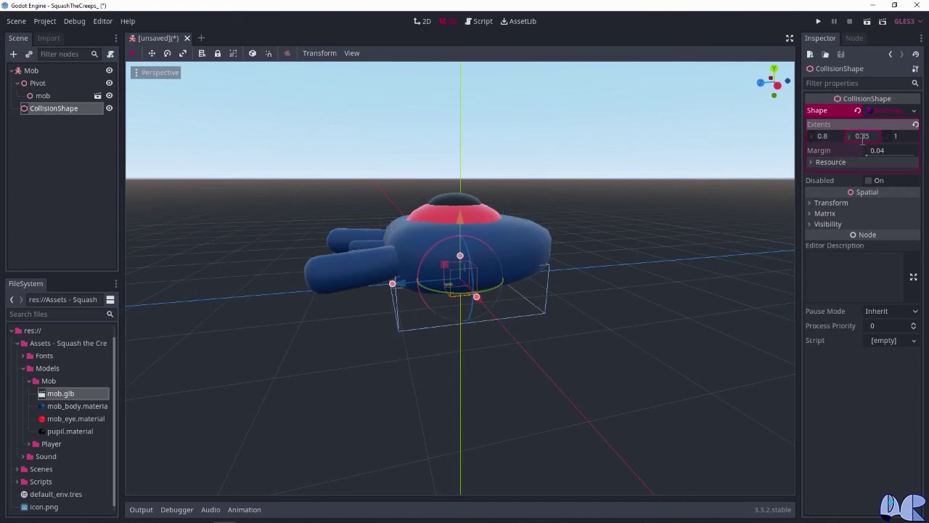
{"action": "left_click", "coordinate": [895, 136]}
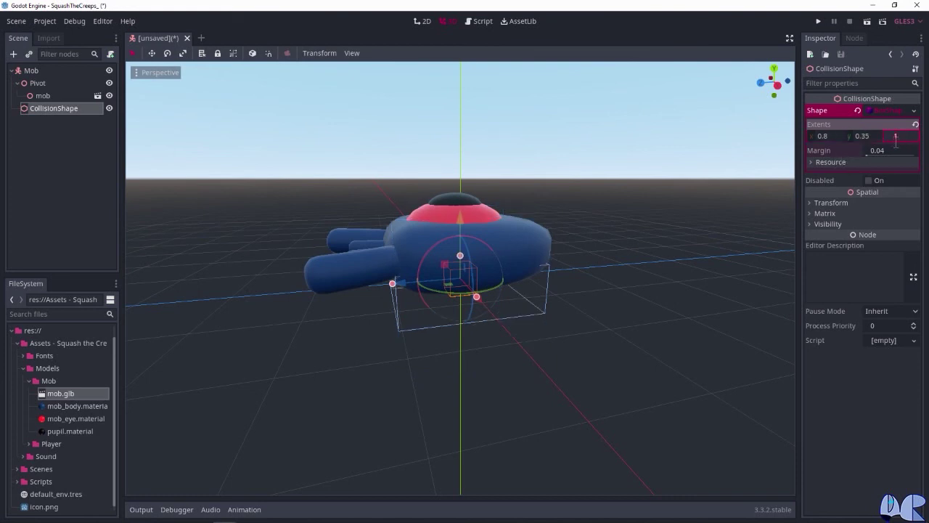
{"action": "left_click", "coordinate": [826, 203]}
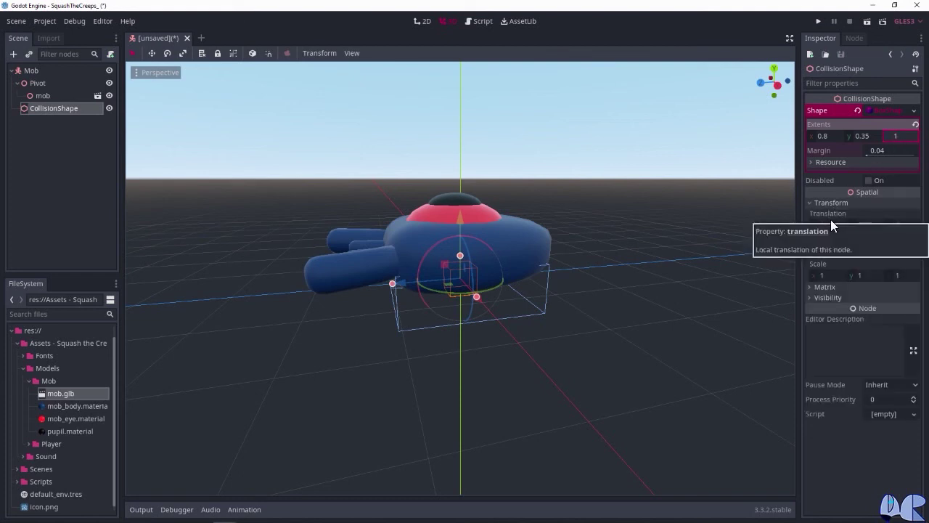
- Move the CollisionShape to Translation Y 0.5 and verify the box fits the body
{"action": "left_click", "coordinate": [863, 227]}
{"action": "type", "text": "0.5"}
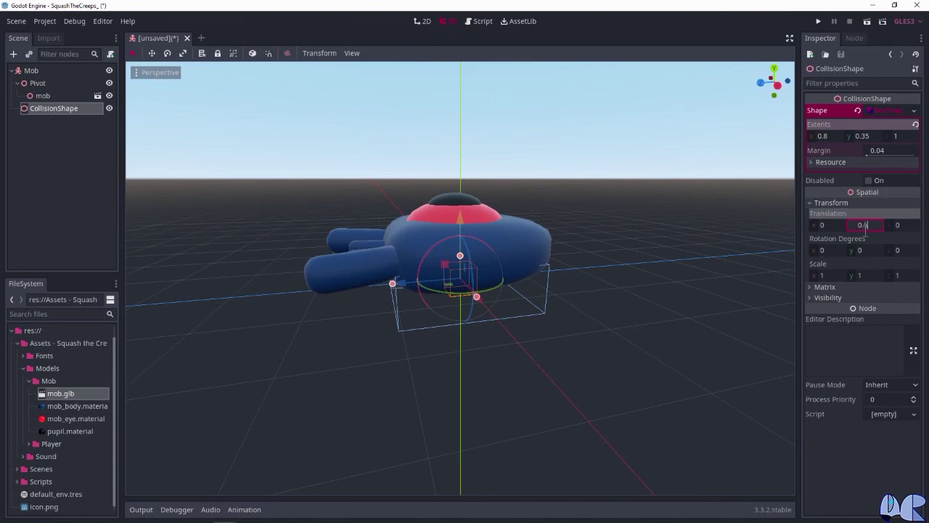
{"action": "key", "text": "Return"}
{"action": "mouse_move", "coordinate": [537, 207]}
{"action": "middle_mouse_down"}
{"action": "mouse_move", "coordinate": [585, 191]}
{"action": "mouse_move", "coordinate": [428, 232]}
{"action": "middle_mouse_up"}
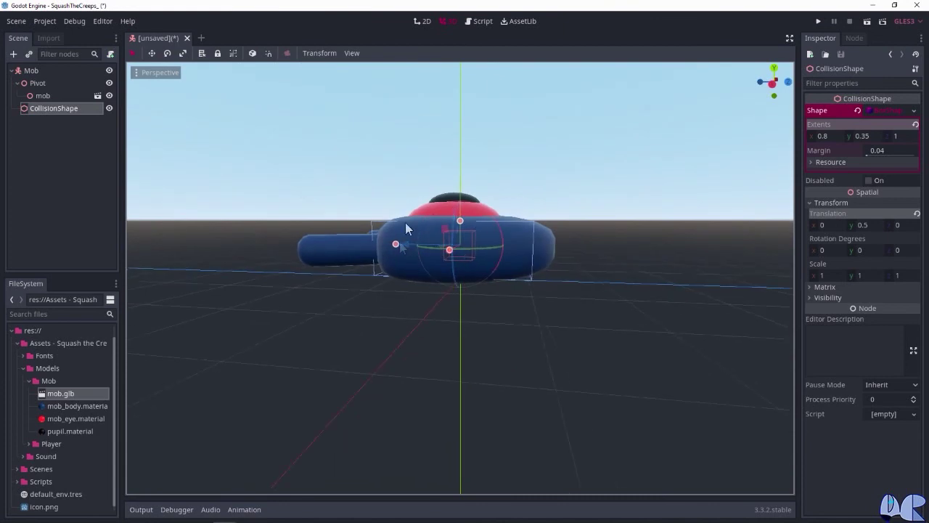
{"action": "middle_click_drag", "start_coordinate": [621, 143], "coordinate": [646, 161]}
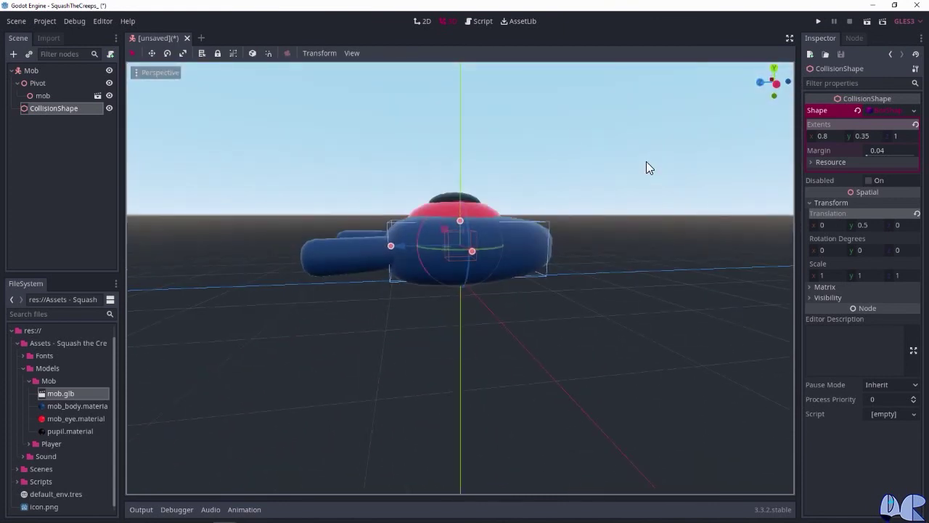
{"action": "left_click", "coordinate": [28, 70]}
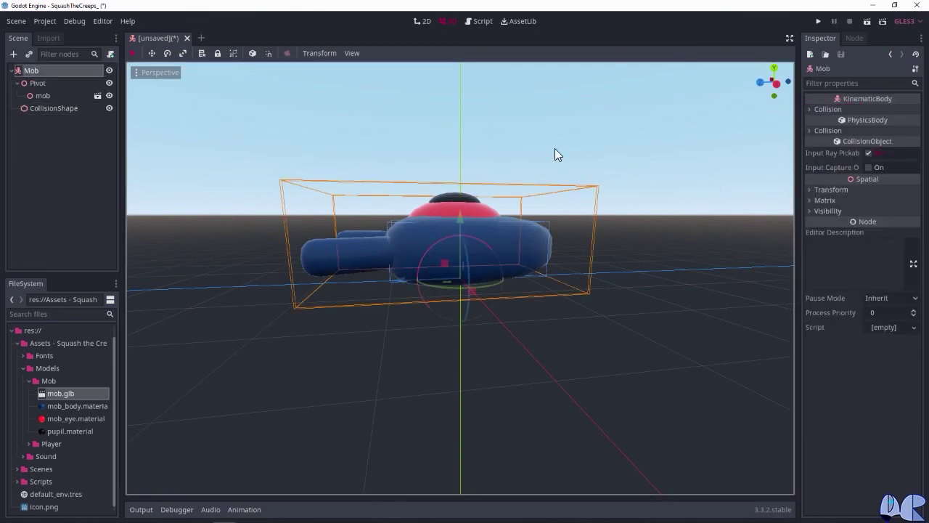
- Add a VisibilityNotifier node under the Mob root
{"action": "left_click", "coordinate": [13, 54]}
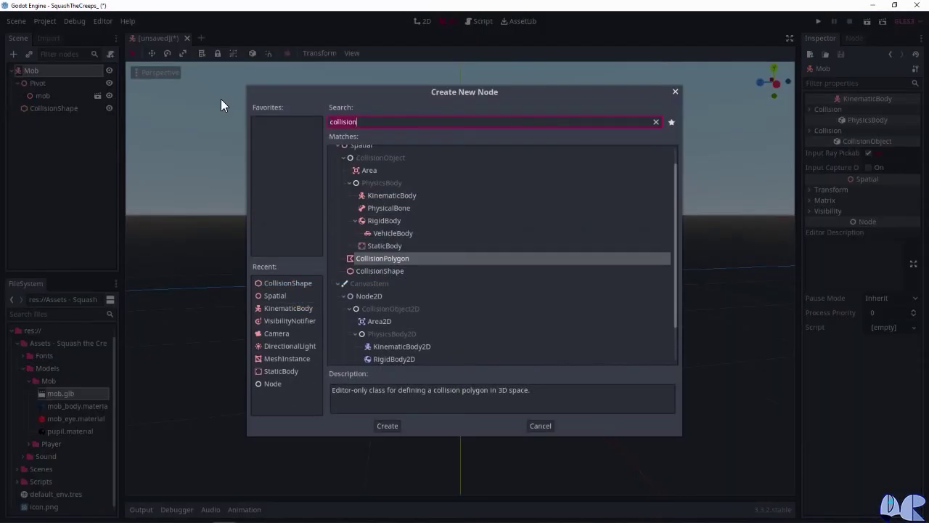
{"action": "type", "text": "visi"}
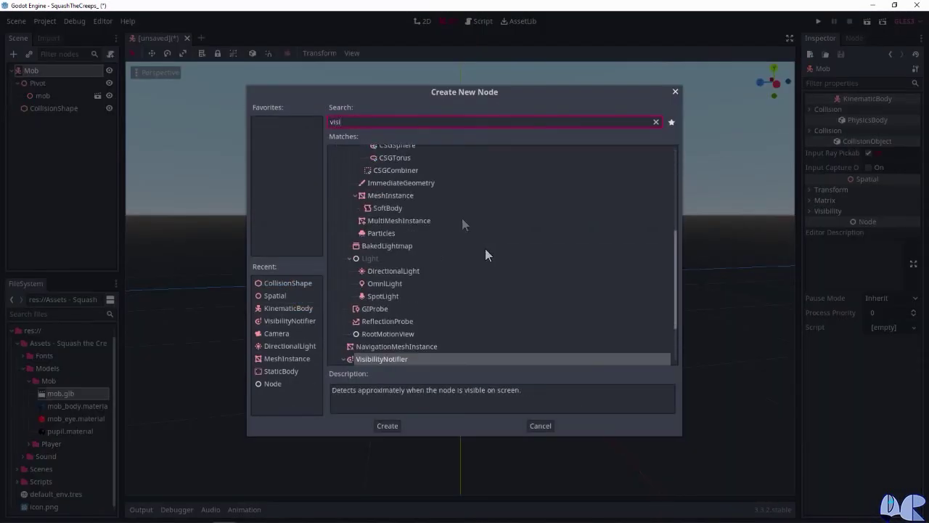
{"action": "left_click", "coordinate": [380, 425]}
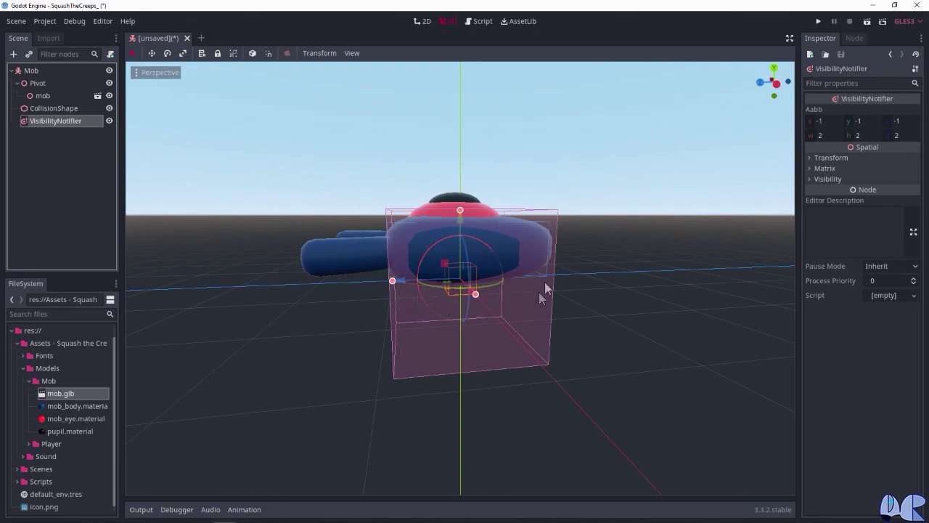
- Set the VisibilityNotifier's Aabb position to -1.2, -0.5, -1.6
{"action": "mouse_move", "coordinate": [527, 190]}
{"action": "middle_mouse_down"}
{"action": "mouse_move", "coordinate": [587, 187]}
{"action": "mouse_move", "coordinate": [574, 167]}
{"action": "middle_mouse_up"}
{"action": "scroll", "coordinate": [593, 182], "scroll_direction": "down", "scroll_amount": 1}
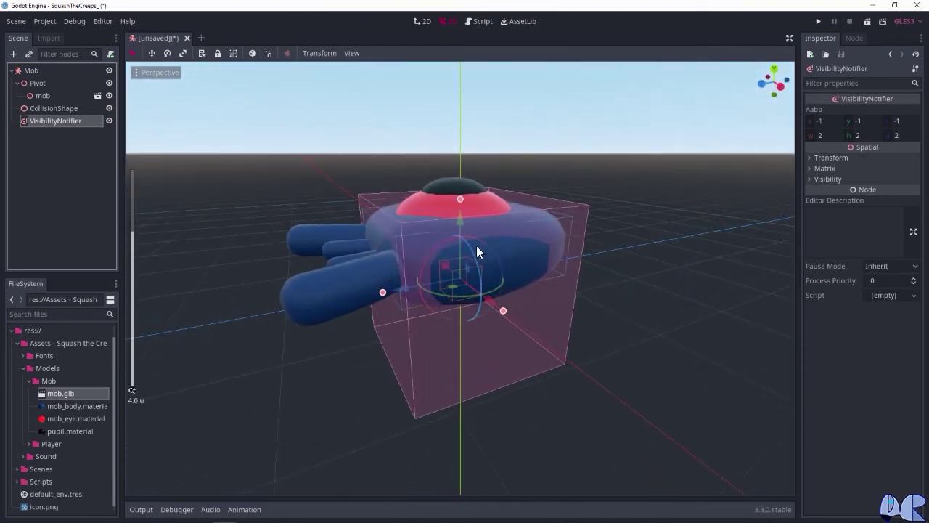
{"action": "middle_click_drag", "start_coordinate": [555, 213], "coordinate": [581, 204]}
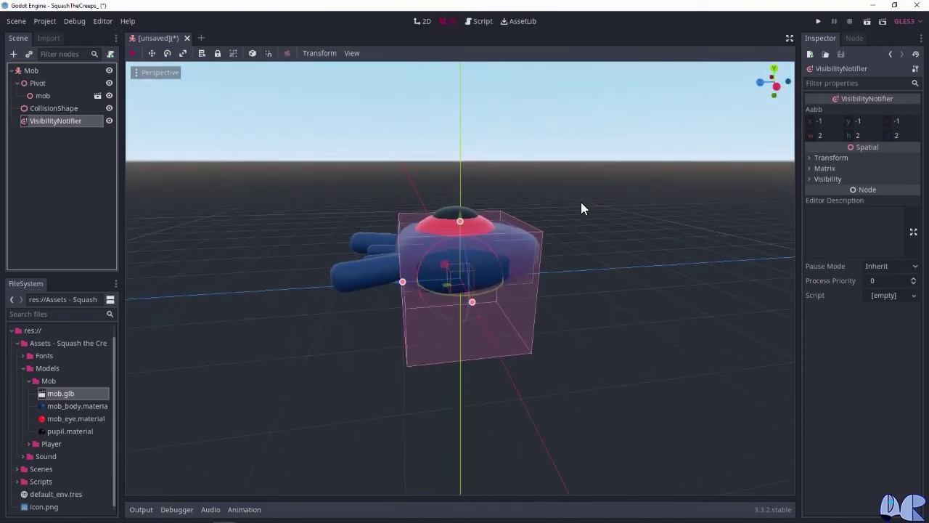
{"action": "left_click", "coordinate": [823, 122]}
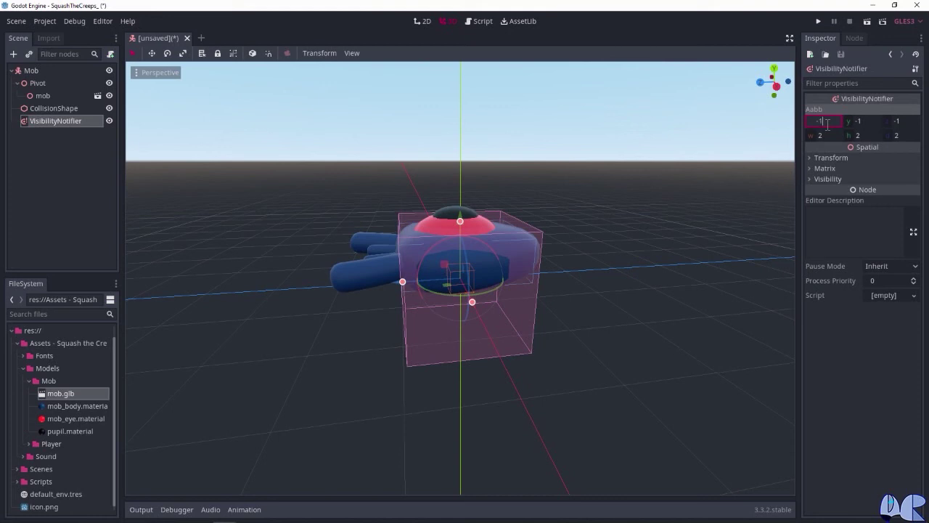
{"action": "type", "text": "-1.2"}
{"action": "left_click", "coordinate": [857, 122]}
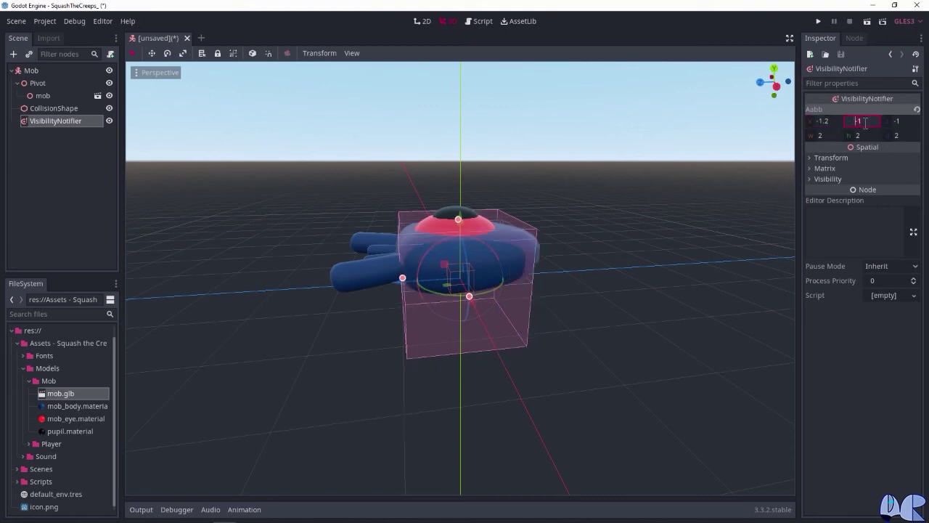
{"action": "type", "text": "-0.5"}
{"action": "left_click", "coordinate": [904, 122]}
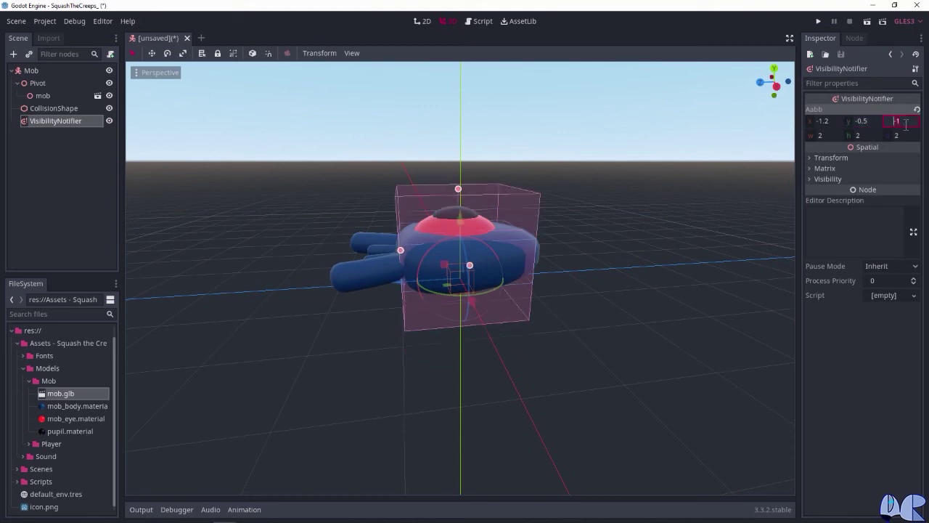
{"action": "type", "text": ".6"}
{"action": "key", "text": "Return"}
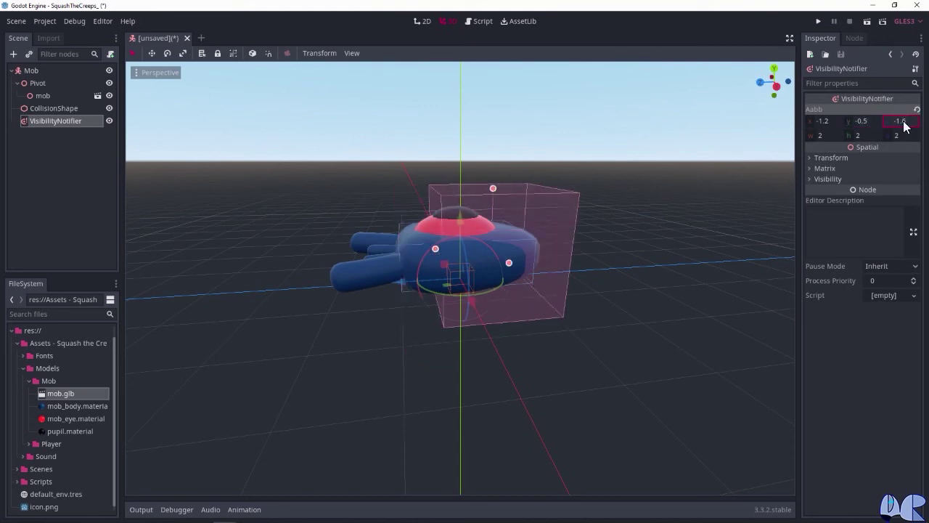
- Set the Aabb size to 2.4, 1.1 and 3.3
{"action": "left_click", "coordinate": [820, 135]}
{"action": "type", "text": "2.4"}
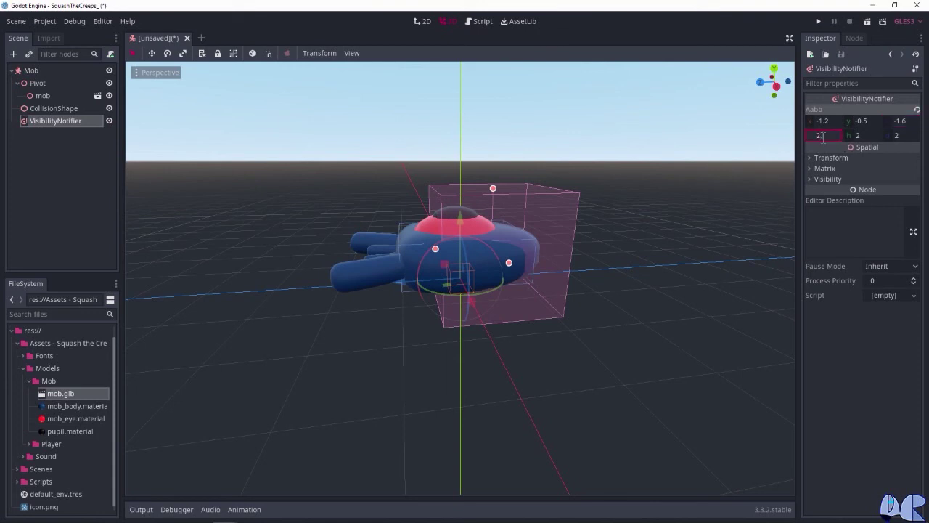
{"action": "key", "text": "Return"}
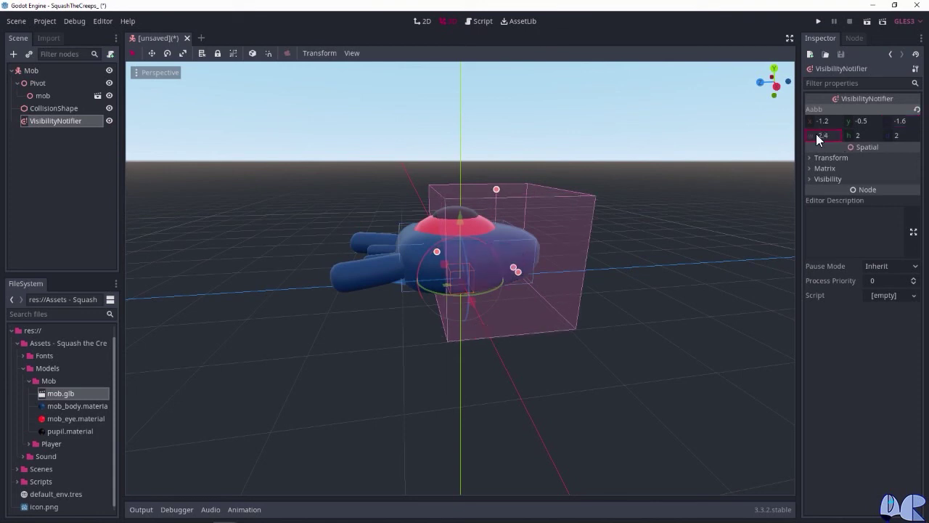
{"action": "left_click", "coordinate": [857, 135]}
{"action": "type", "text": "1.1"}
{"action": "key", "text": "Return"}
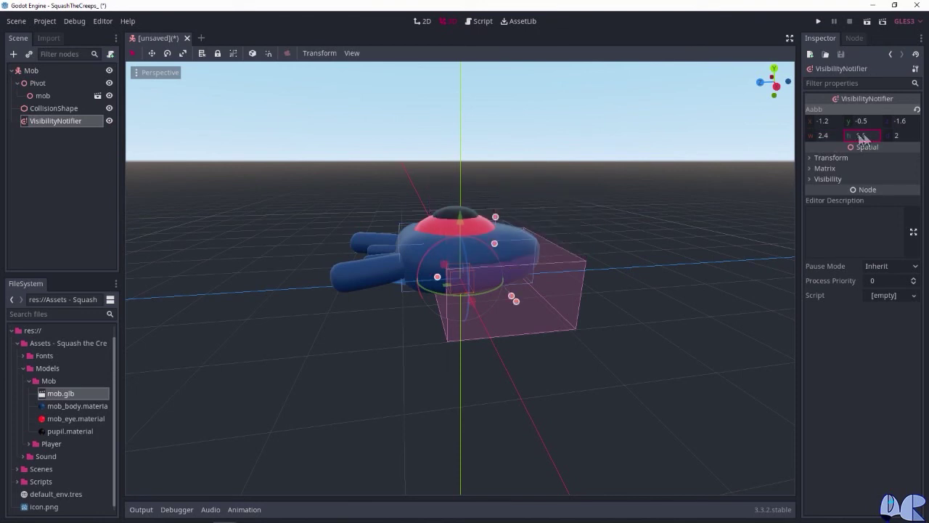
{"action": "left_click", "coordinate": [900, 135]}
{"action": "type", "text": "3.3"}
{"action": "key", "text": "Return"}
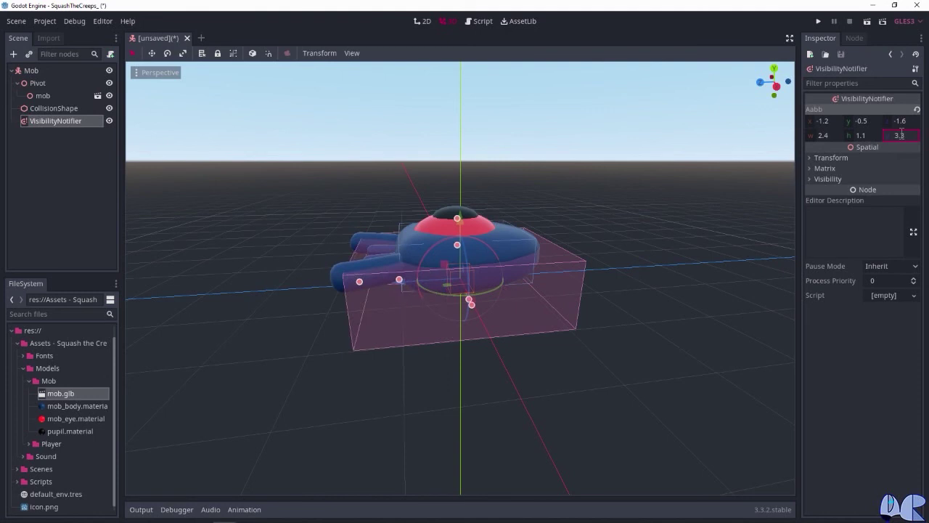
{"action": "left_click", "coordinate": [838, 158]}
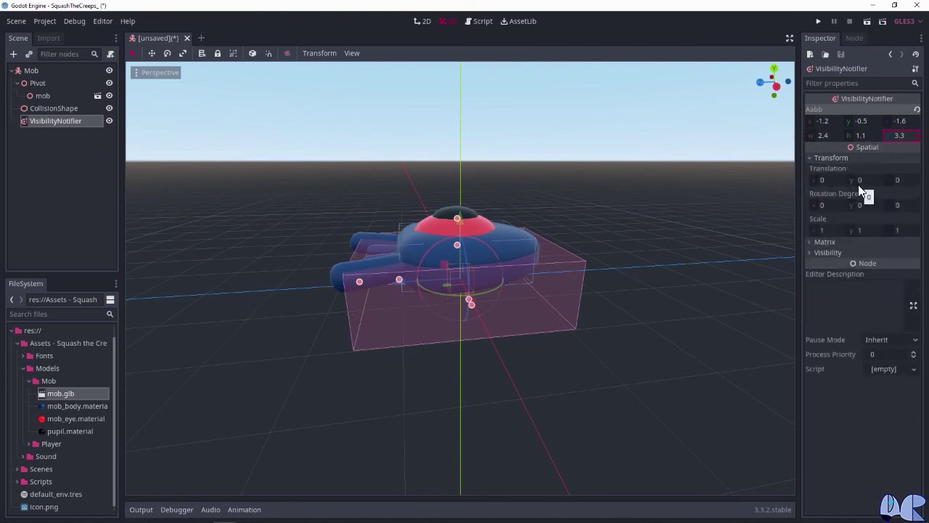
- Set the VisibilityNotifier's translation to 0, 0.55, 0.25 and check the box encloses the creature
{"action": "left_click", "coordinate": [858, 184]}
{"action": "type", "text": "55"}
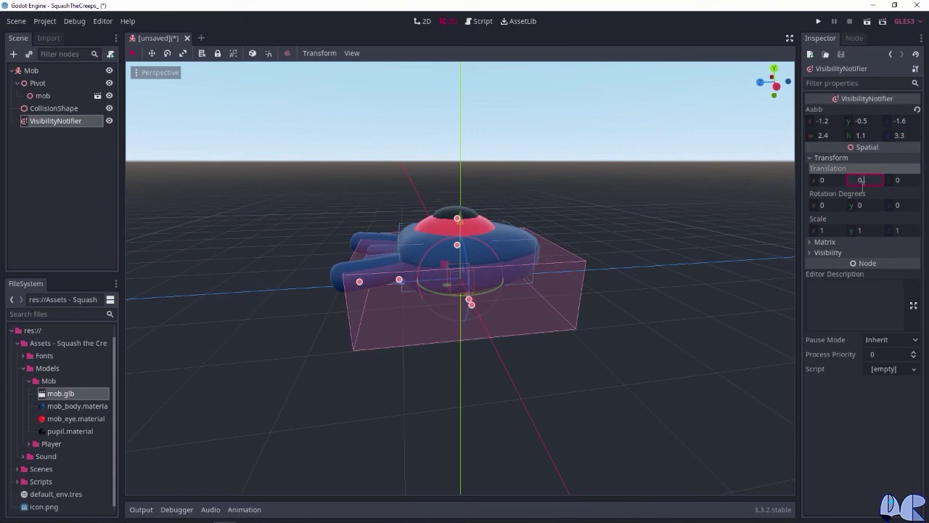
{"action": "key", "text": "Return"}
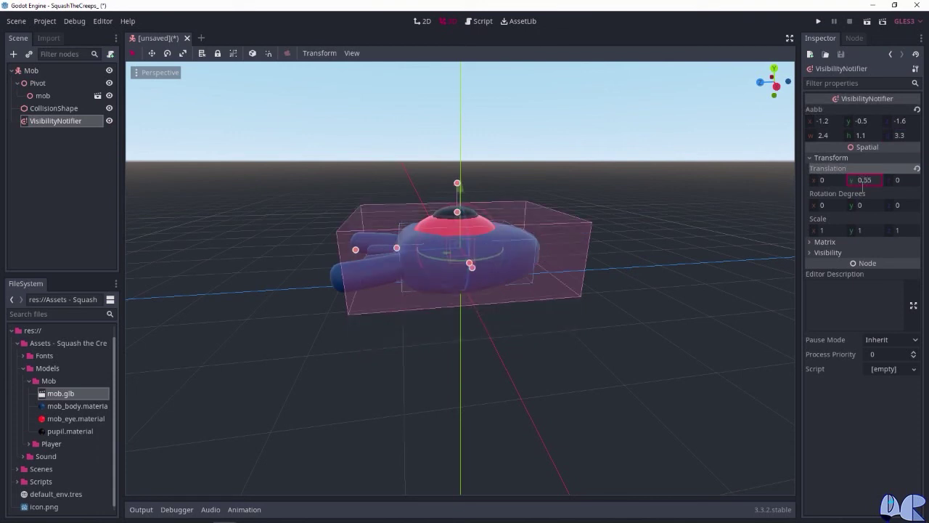
{"action": "left_click", "coordinate": [897, 183]}
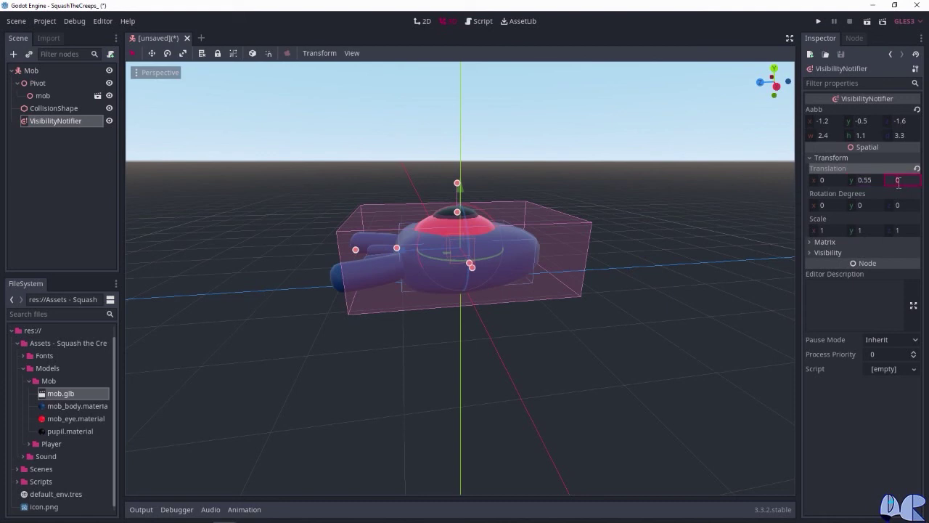
{"action": "type", "text": ".25"}
{"action": "key", "text": "Return"}
{"action": "mouse_move", "coordinate": [588, 148]}
{"action": "middle_mouse_down"}
{"action": "mouse_move", "coordinate": [621, 194]}
{"action": "mouse_move", "coordinate": [507, 163]}
{"action": "mouse_move", "coordinate": [392, 301]}
{"action": "middle_mouse_up"}
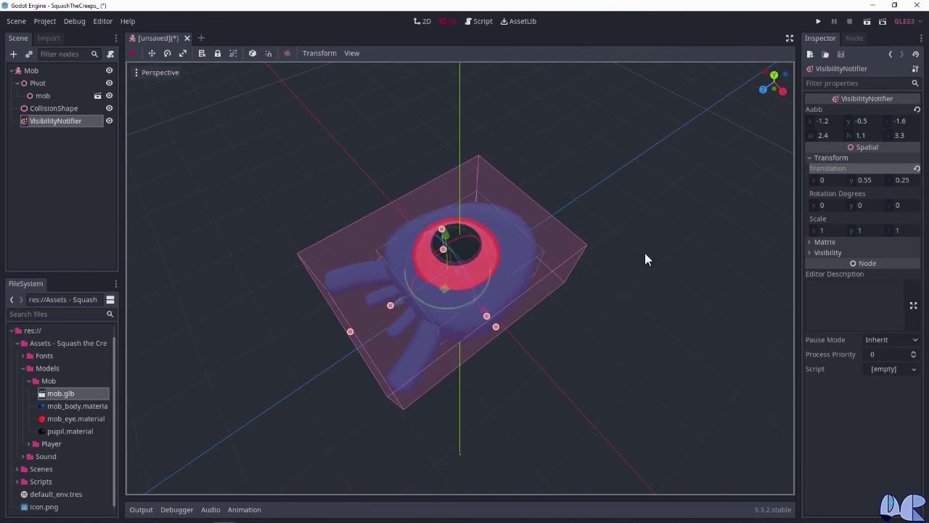
{"action": "middle_click_drag", "start_coordinate": [644, 252], "coordinate": [608, 197]}
{"action": "mouse_move", "coordinate": [508, 223]}
{"action": "middle_mouse_down"}
{"action": "mouse_move", "coordinate": [571, 140]}
{"action": "mouse_move", "coordinate": [660, 201]}
{"action": "mouse_move", "coordinate": [483, 104]}
{"action": "mouse_move", "coordinate": [629, 160]}
{"action": "mouse_move", "coordinate": [617, 144]}
{"action": "mouse_move", "coordinate": [518, 145]}
{"action": "mouse_move", "coordinate": [535, 119]}
{"action": "mouse_move", "coordinate": [546, 116]}
{"action": "mouse_move", "coordinate": [546, 125]}
{"action": "middle_mouse_up"}
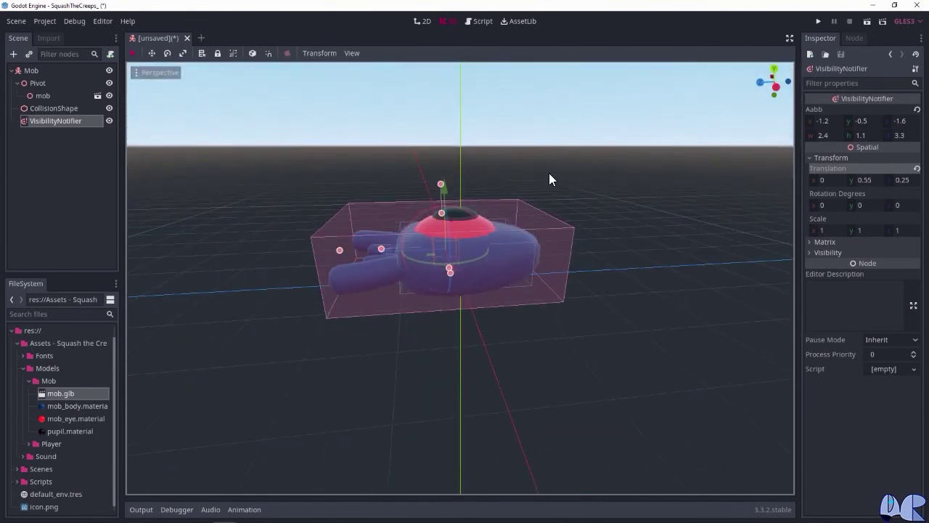
{"action": "left_click", "coordinate": [36, 70]}
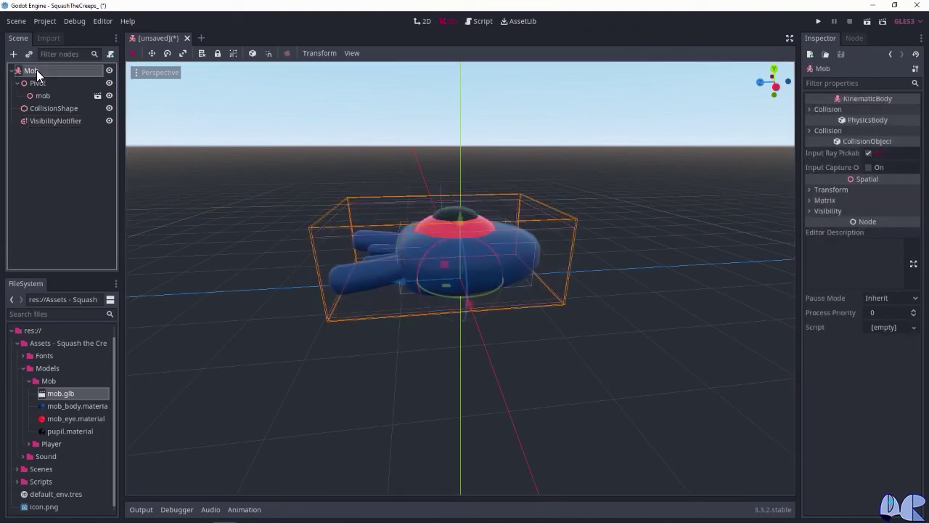
- Attach a new Empty-template script to the Mob root, saved as res://Scripts/Mob.gd
{"action": "right_click", "coordinate": [36, 69]}
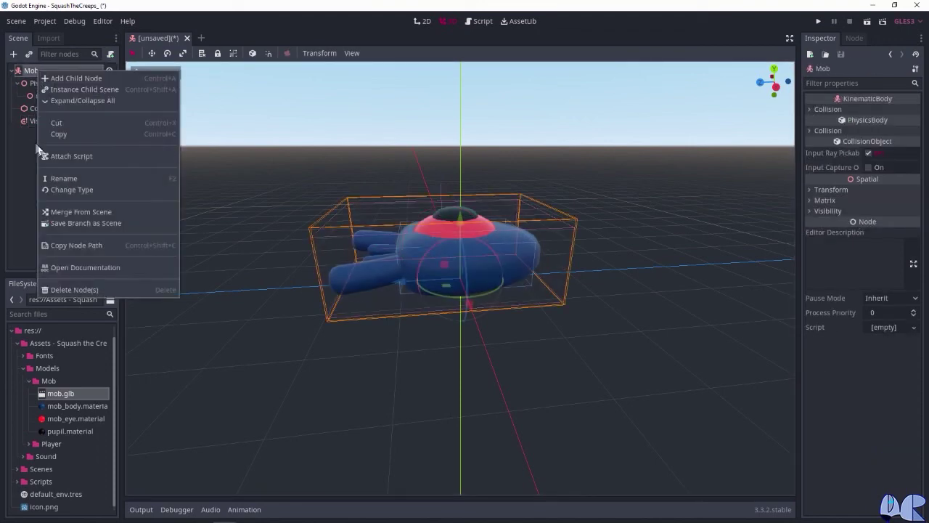
{"action": "left_click", "coordinate": [84, 159]}
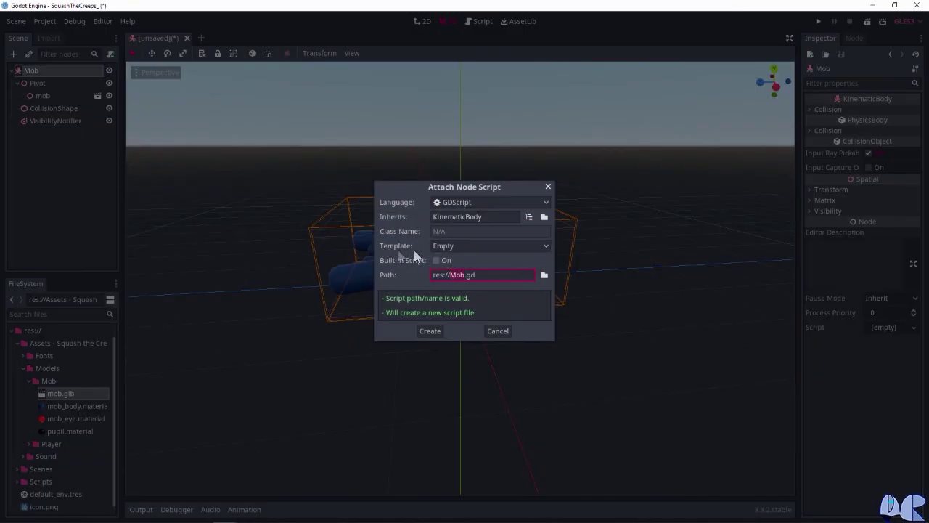
{"action": "left_click", "coordinate": [466, 250]}
{"action": "left_click", "coordinate": [466, 249]}
{"action": "left_click", "coordinate": [543, 275]}
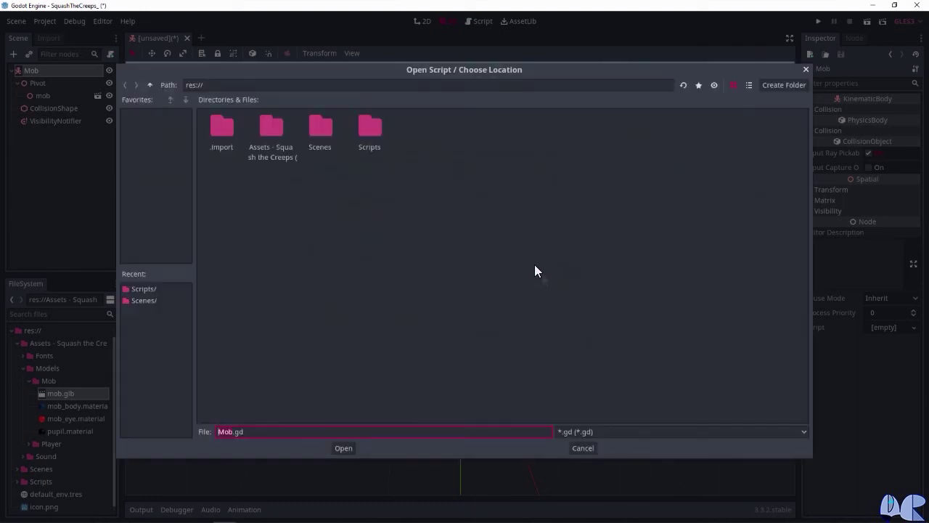
{"action": "left_click", "coordinate": [376, 131]}
{"action": "double_click", "coordinate": [377, 128]}
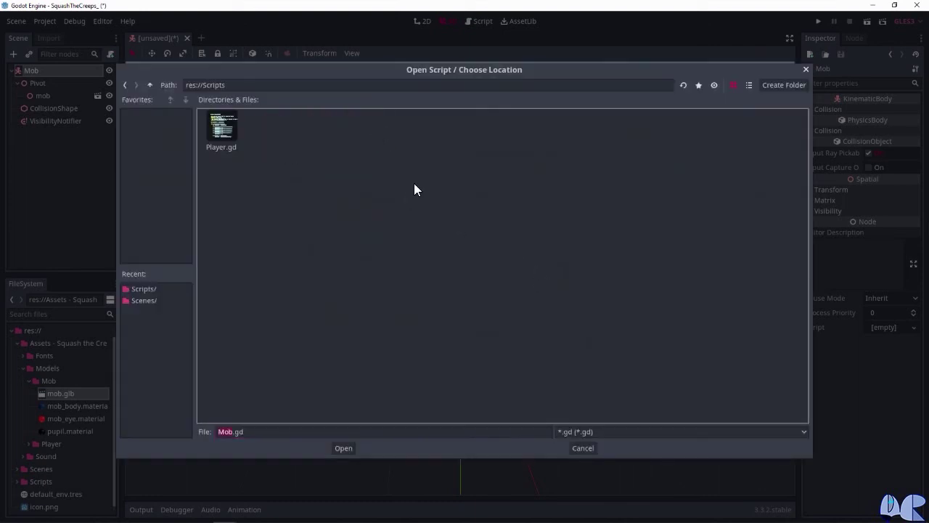
{"action": "left_click", "coordinate": [344, 448]}
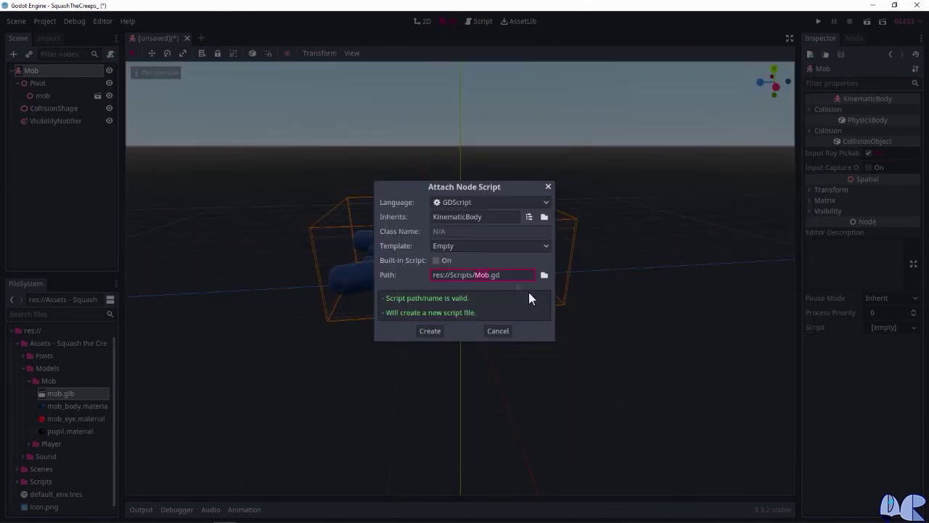
{"action": "left_click", "coordinate": [433, 331]}
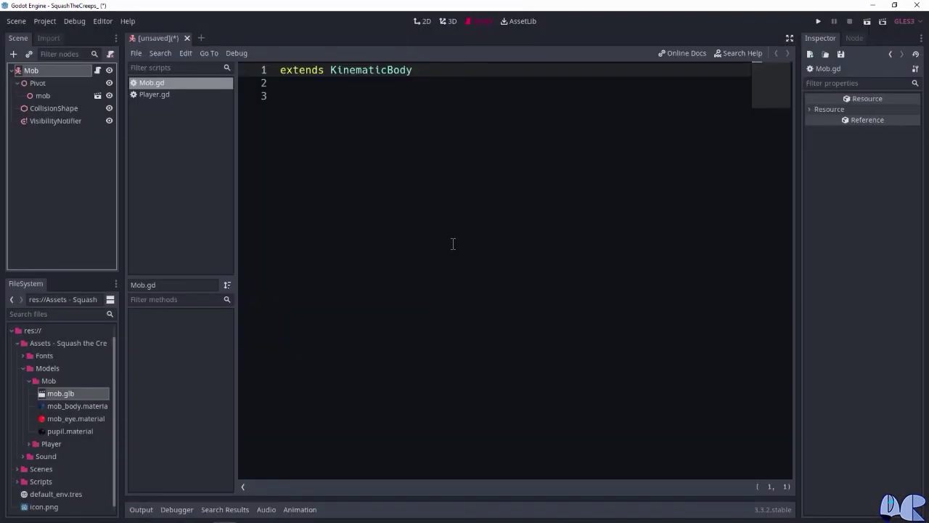
{"action": "left_click", "coordinate": [65, 122]}
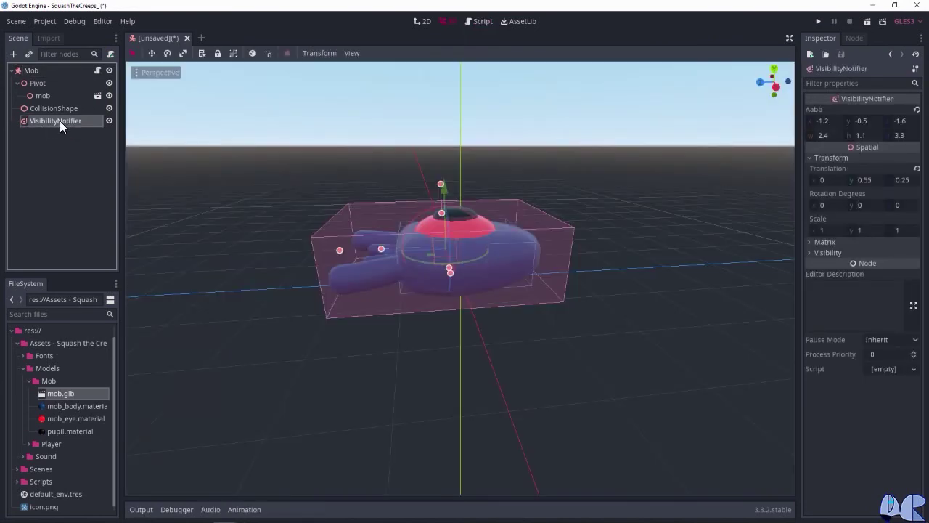
- Connect VisibilityNotifier's screen_exited() signal to Mob, generating _on_VisibilityNotifier_screen_exited in Mob.gd
{"action": "left_click", "coordinate": [855, 42]}
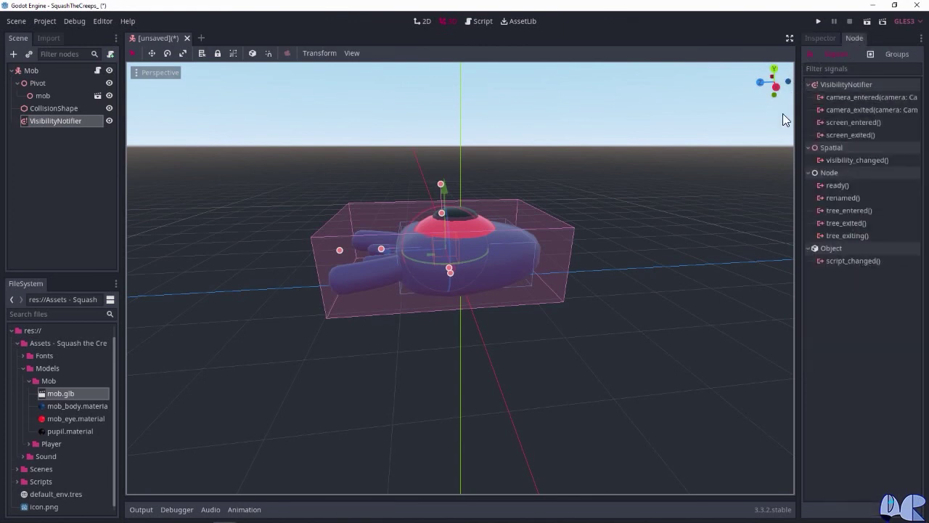
{"action": "left_click", "coordinate": [868, 136]}
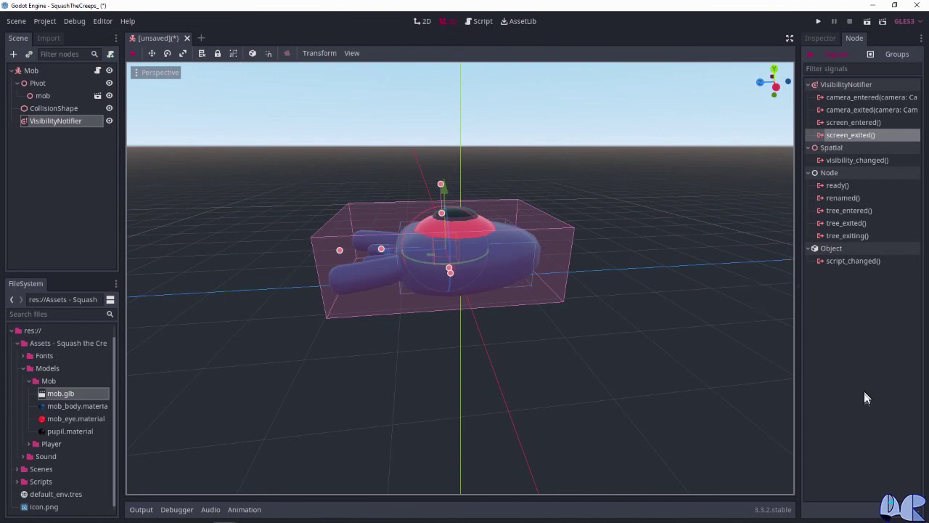
{"action": "left_click", "coordinate": [906, 507]}
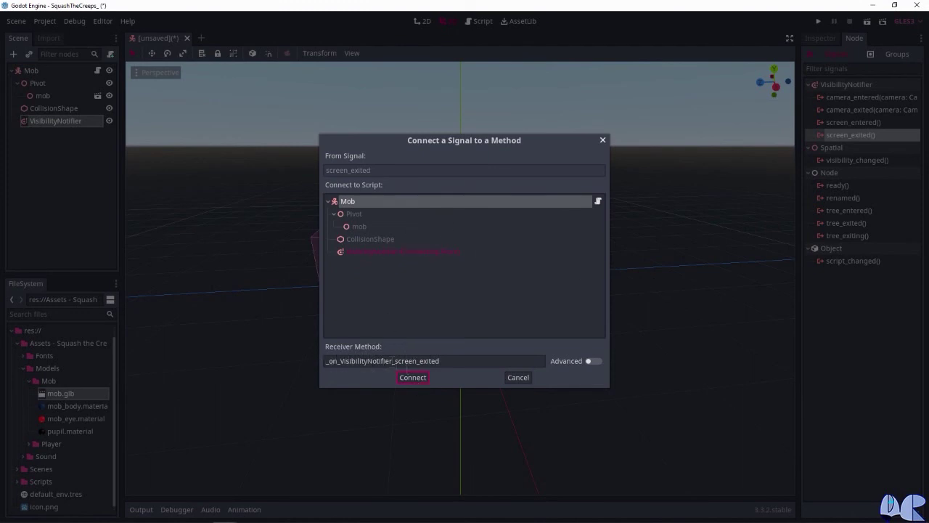
{"action": "left_click", "coordinate": [412, 377]}
{"action": "left_click", "coordinate": [583, 124]}
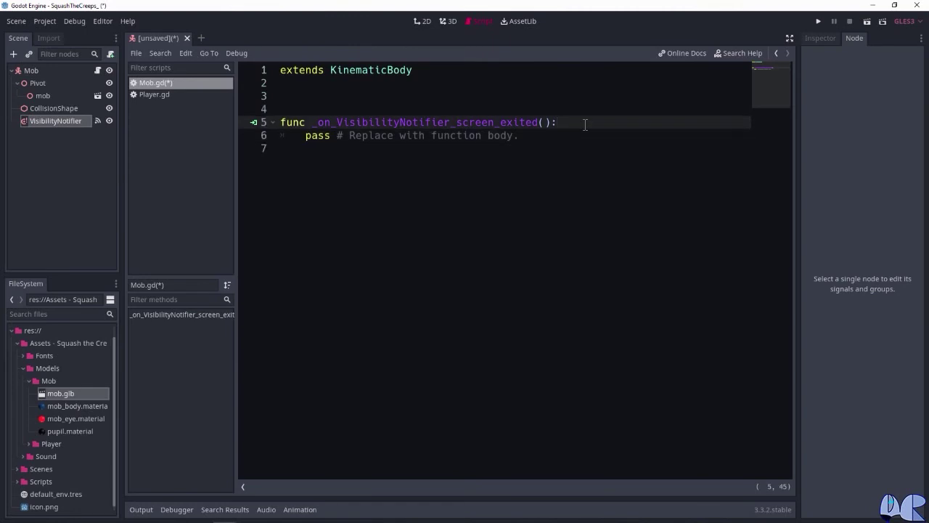
- Insert queue_free() above pass in _on_VisibilityNotifier_screen_exited, then return to the extends line
{"action": "key", "text": "Return"}
{"action": "type", "text": "que"}
{"action": "key", "text": "Return"}
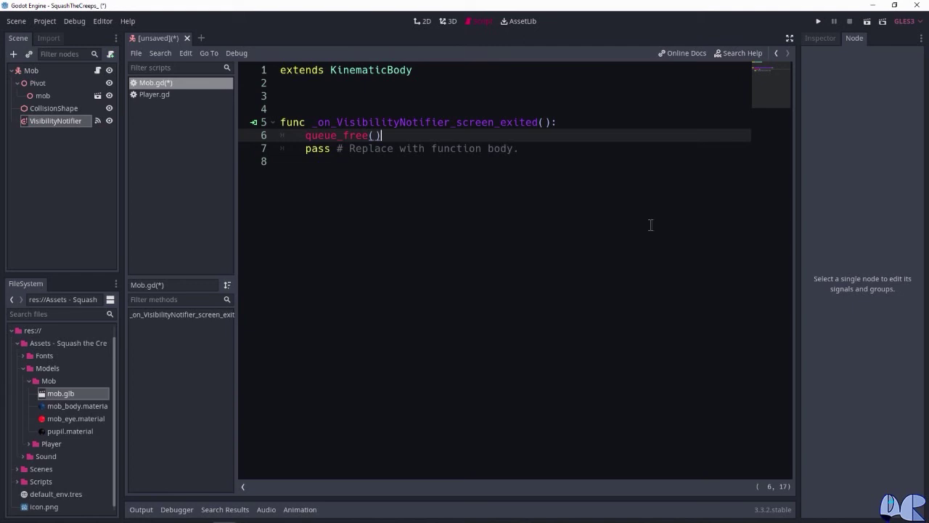
{"action": "left_click", "coordinate": [457, 71]}
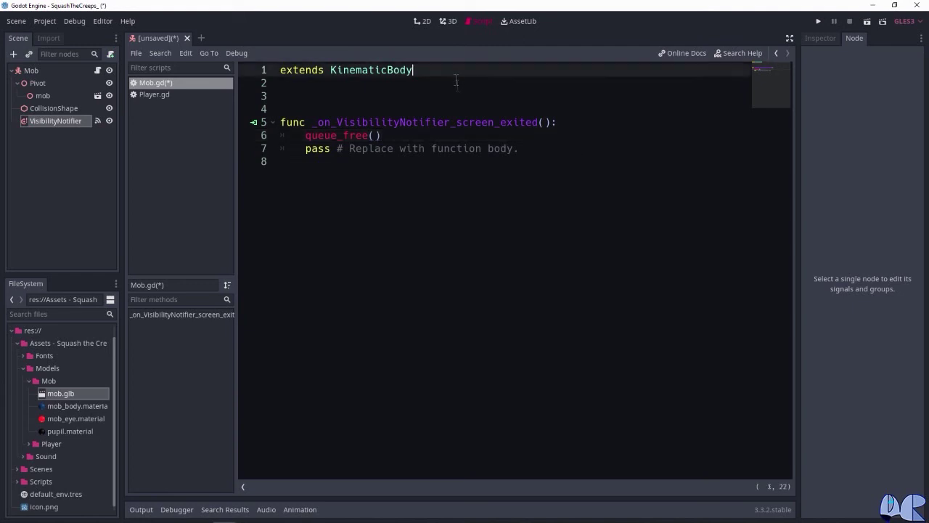
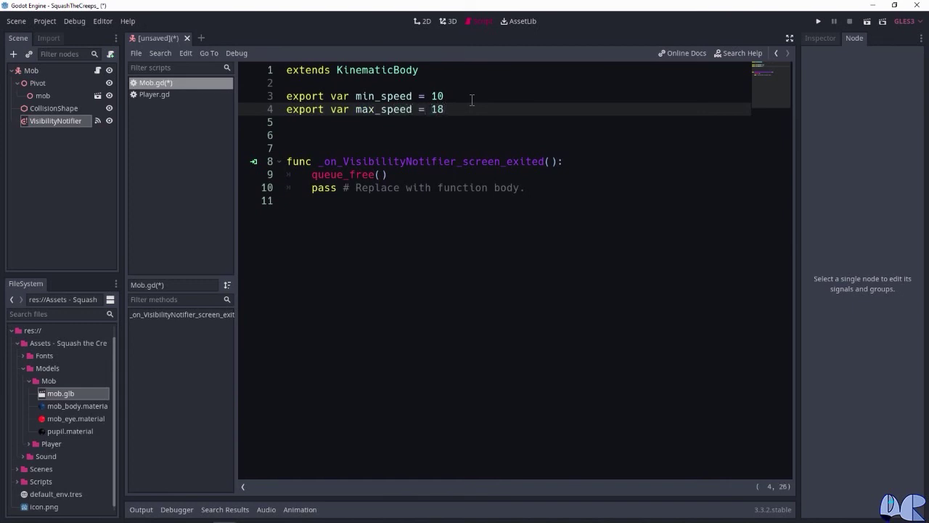
- Add 'var velocity = Vector3.ZERO' below the speed exports
{"action": "key", "text": "Return"}
{"action": "key", "text": "Return"}
{"action": "type", "text": "var velocity"}
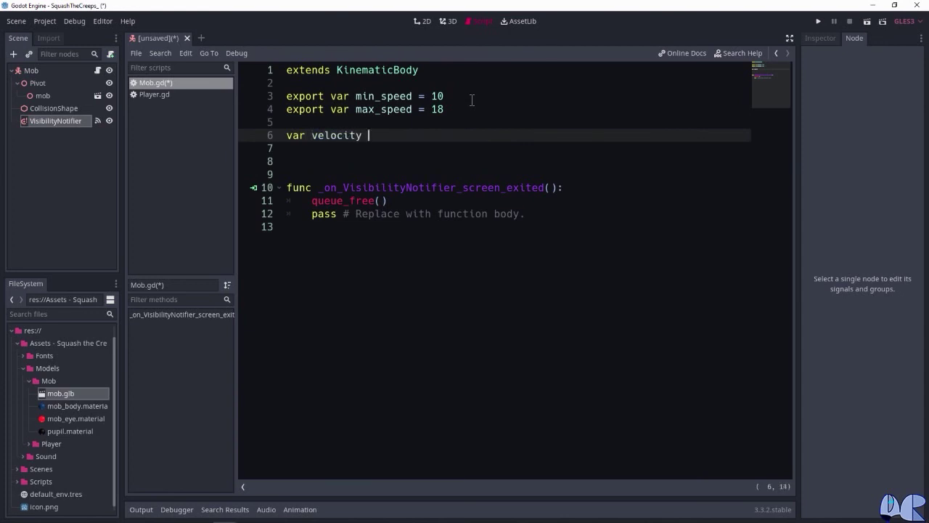
{"action": "type", "text": " = "}
{"action": "type", "text": "Vector"}
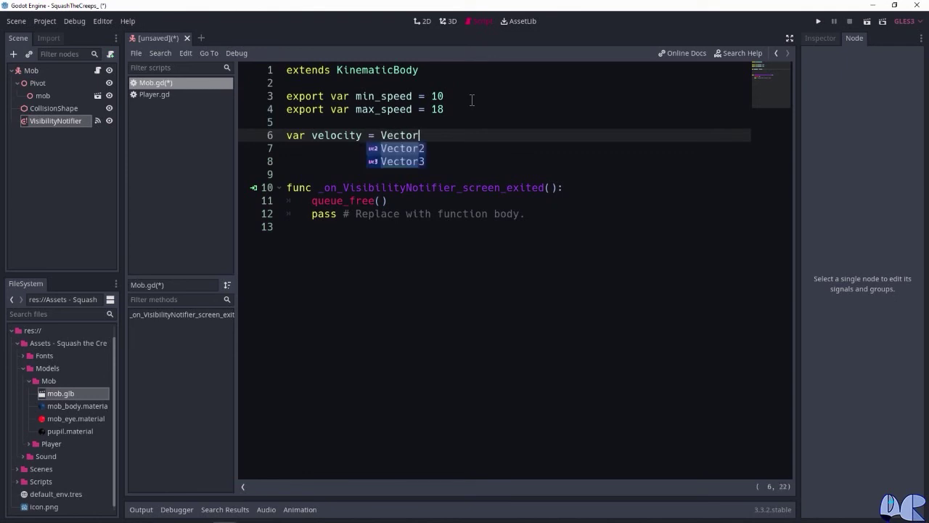
{"action": "key", "text": "Down"}
{"action": "key", "text": "Return"}
{"action": "type", "text": ".ZE"}
{"action": "key", "text": "Return"}
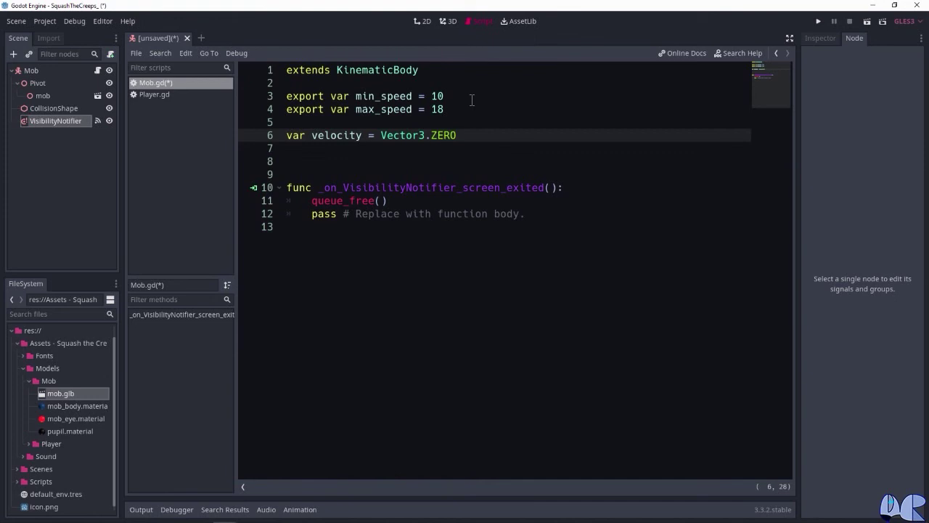
{"action": "key", "text": "Return"}
- Add a _physics_process(delta) function with a placeholder pass body
{"action": "key", "text": "Return"}
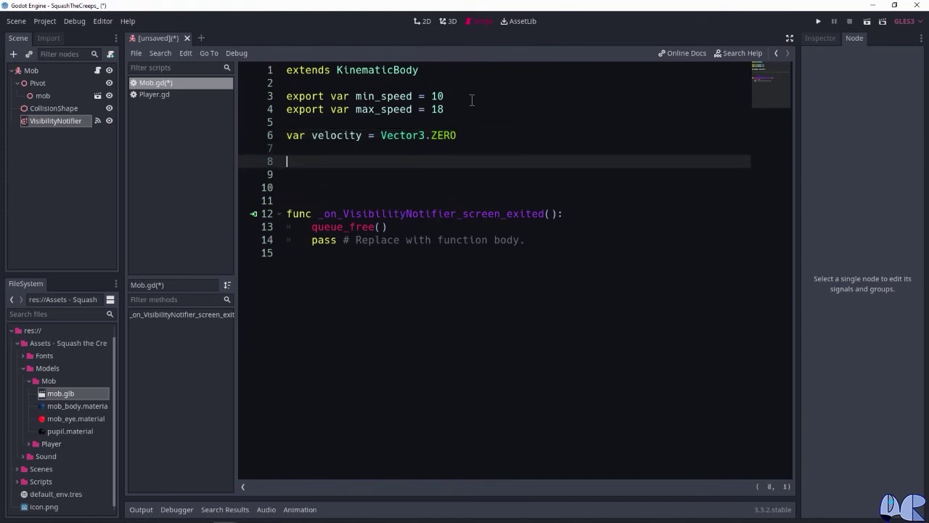
{"action": "type", "text": "func "}
{"action": "type", "text": "_phy"}
{"action": "key", "text": "Return"}
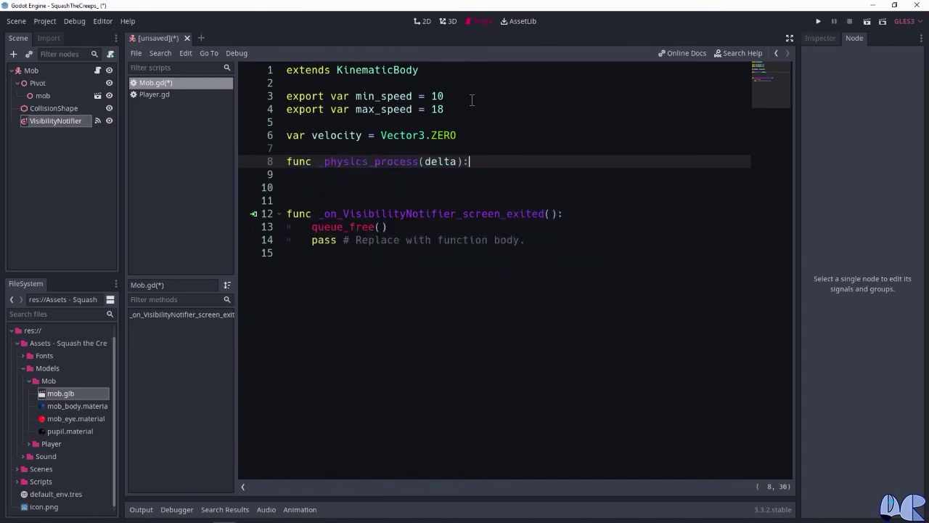
{"action": "key", "text": "Return"}
{"action": "type", "text": "pass"}
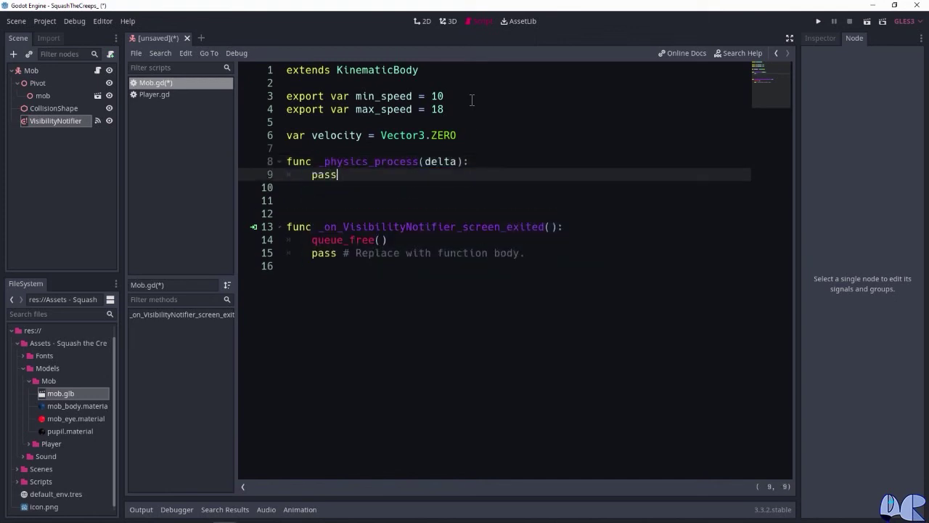
- Call move_and_slide(velocity) inside _physics_process, above pass
{"action": "left_click", "coordinate": [481, 167]}
{"action": "key", "text": "Return"}
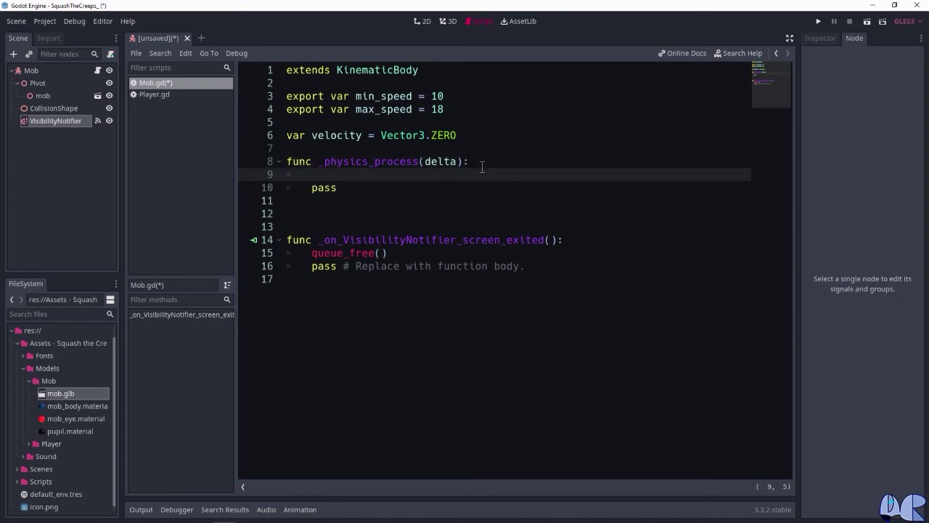
{"action": "type", "text": "move"}
{"action": "key", "text": "Down"}
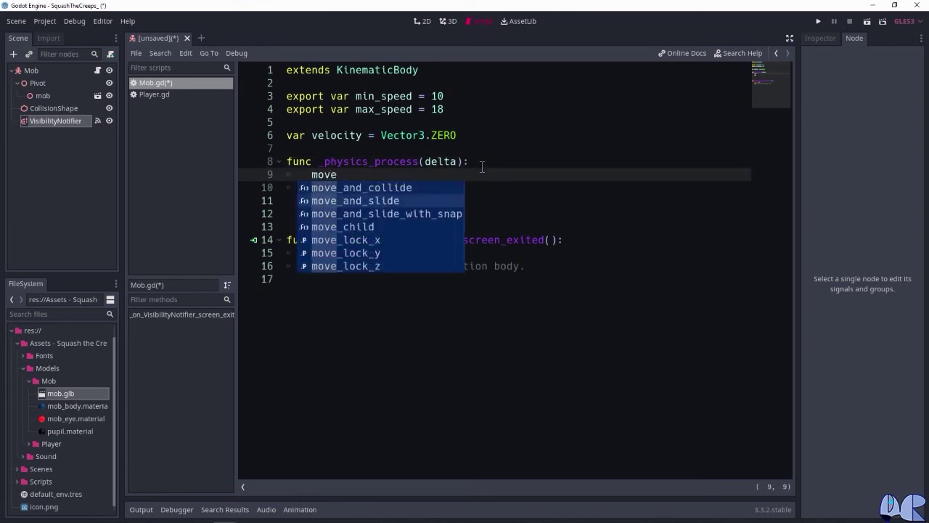
{"action": "key", "text": "Return"}
{"action": "type", "text": "velo"}
{"action": "key", "text": "Return"}
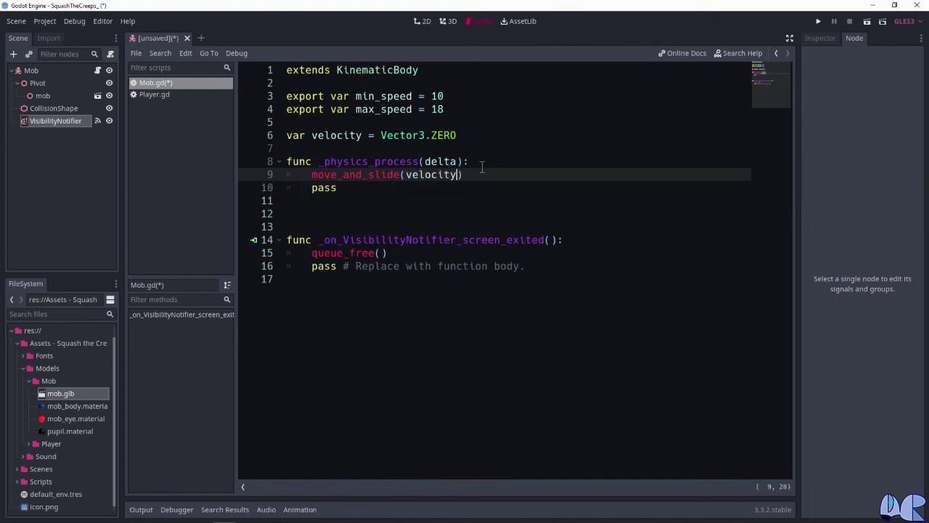
- Add top-level 'func initialize(start_position, player_position):' below _physics_process with a pass body
{"action": "left_click", "coordinate": [361, 189]}
{"action": "key", "text": "Return"}
{"action": "key", "text": "Return"}
{"action": "key", "text": "BackSpace"}
{"action": "type", "text": "func initialize"}
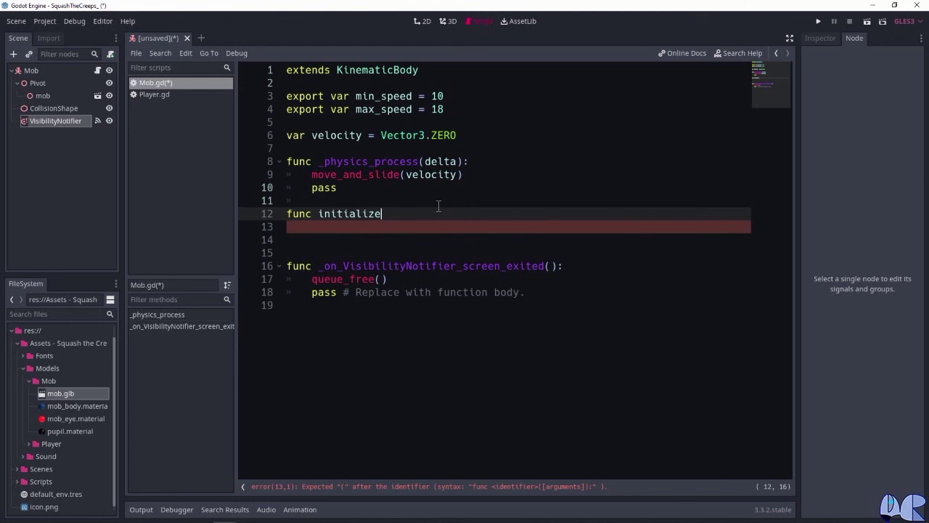
{"action": "type", "text": "(start_position, player_position):"}
{"action": "key", "text": "Return"}
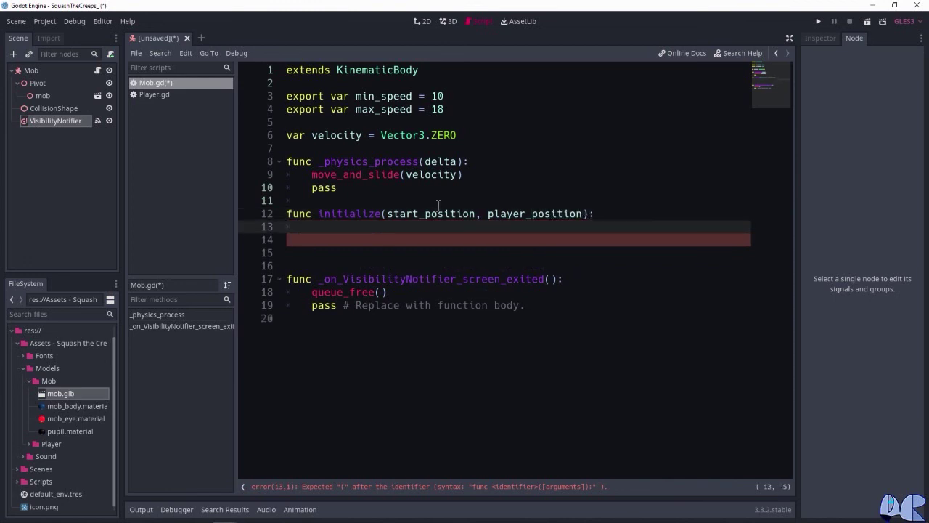
{"action": "type", "text": "pass"}
- Start a translation statement on a new first line of initialize
{"action": "left_click", "coordinate": [622, 211]}
{"action": "key", "text": "Return"}
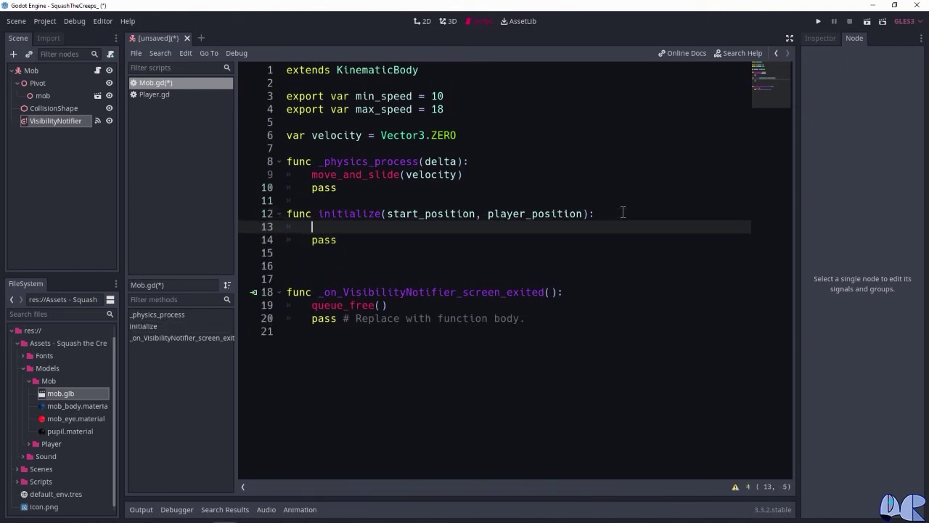
{"action": "type", "text": "transl"}
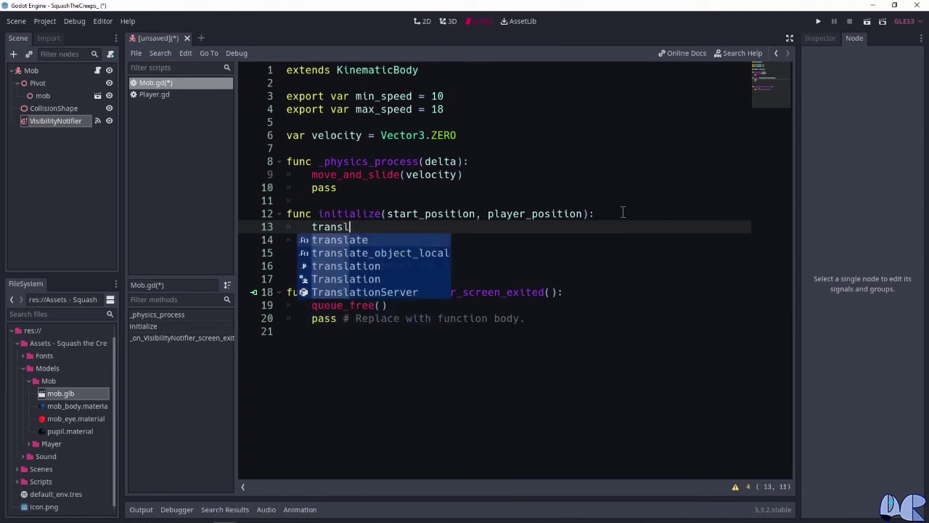
- Set translation = start_position in initialize
{"action": "key", "text": "Down"}
{"action": "key", "text": "Down"}
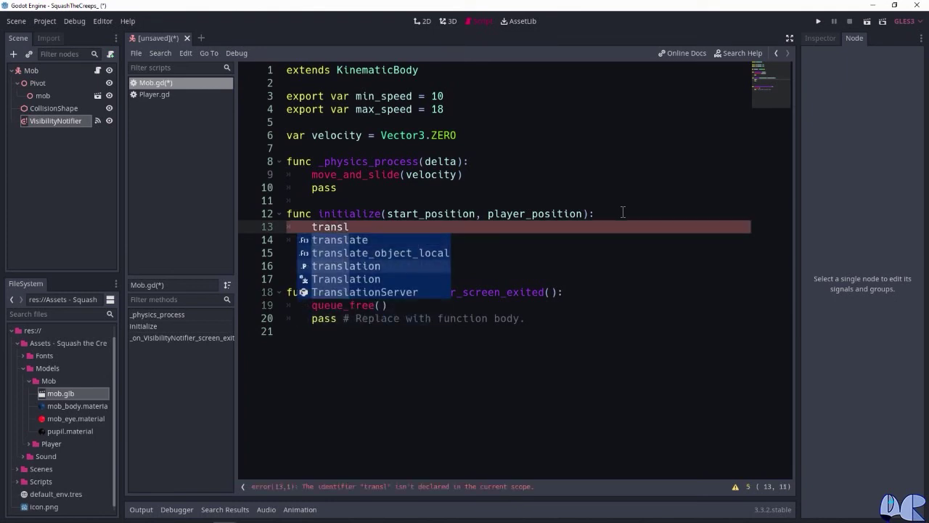
{"action": "key", "text": "Return"}
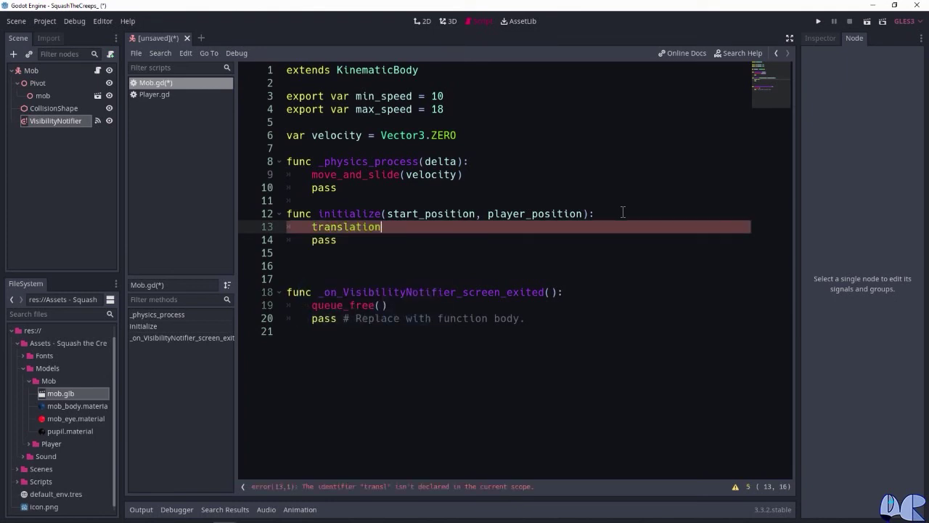
{"action": "type", "text": "= star"}
{"action": "key", "text": "Return"}
- Add look_at(player_position, Vector3.UP) to aim the mob at the player
{"action": "key", "text": "Return"}
{"action": "type", "text": "look"}
{"action": "key", "text": "Return"}
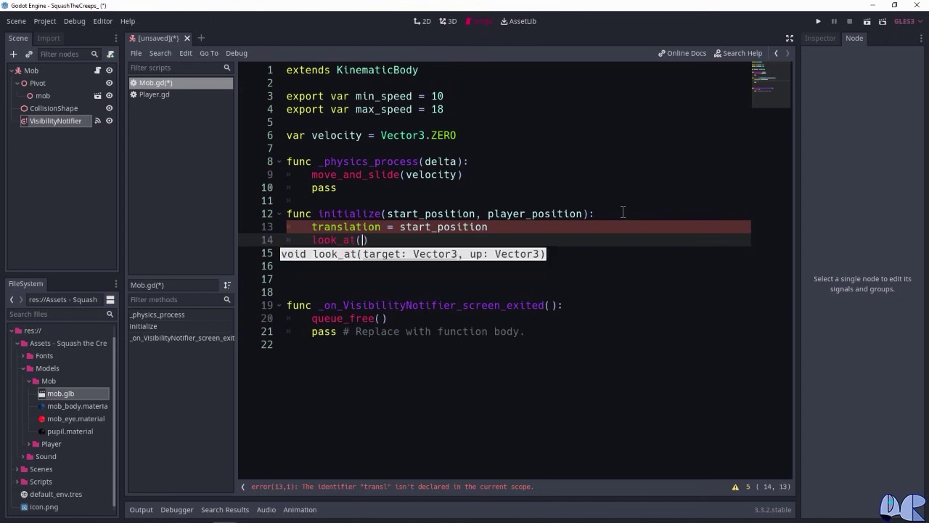
{"action": "type", "text": "pl"}
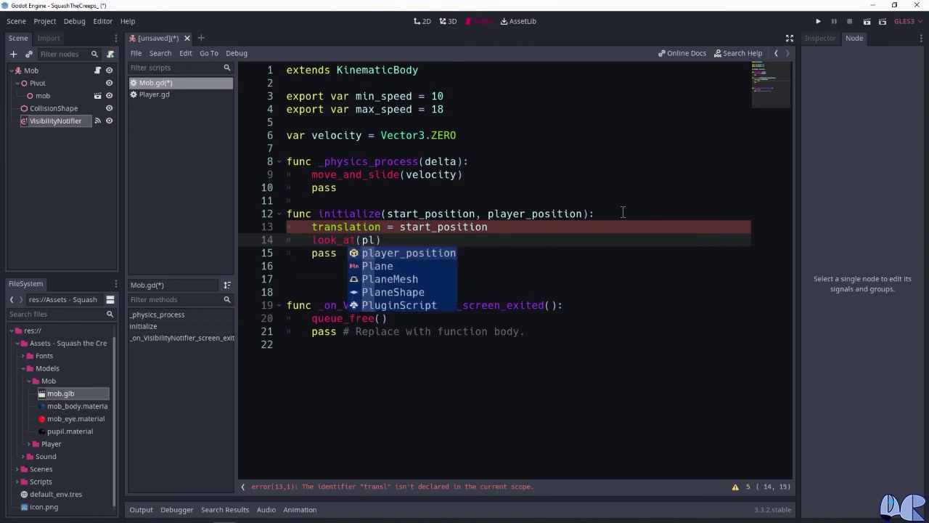
{"action": "key", "text": "Return"}
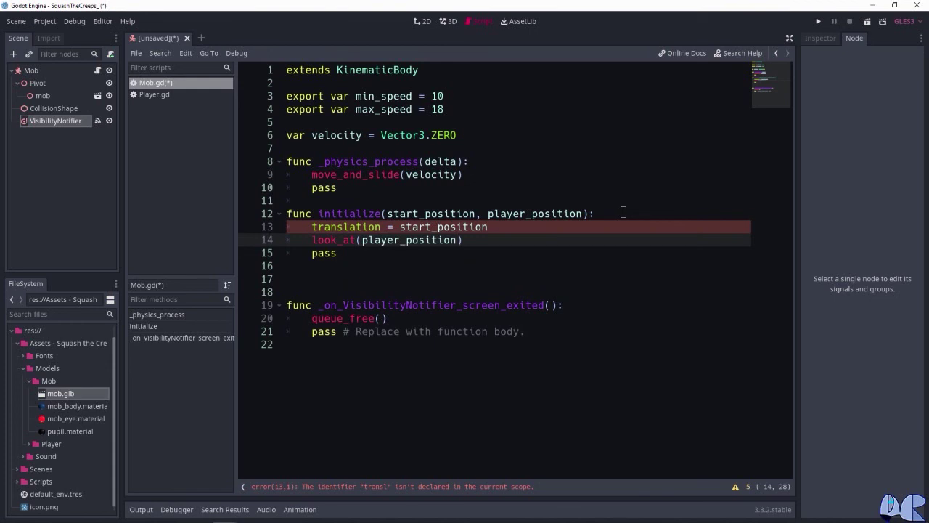
{"action": "type", "text": ", Vector3."}
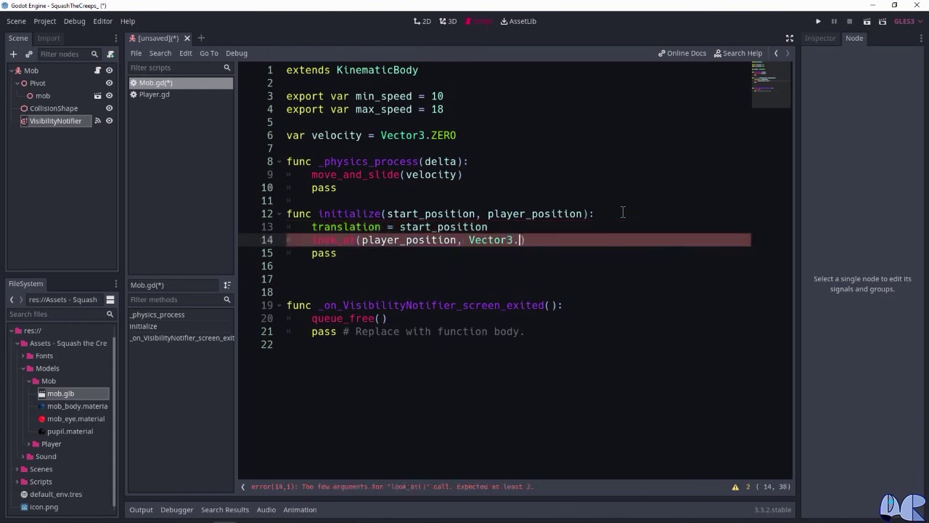
{"action": "type", "text": "UP)"}
{"action": "key", "text": "Return"}
- Add rotate_y(rand_range(-PI / 4.0, PI / 4.0)) for a random turn
{"action": "type", "text": "rotate"}
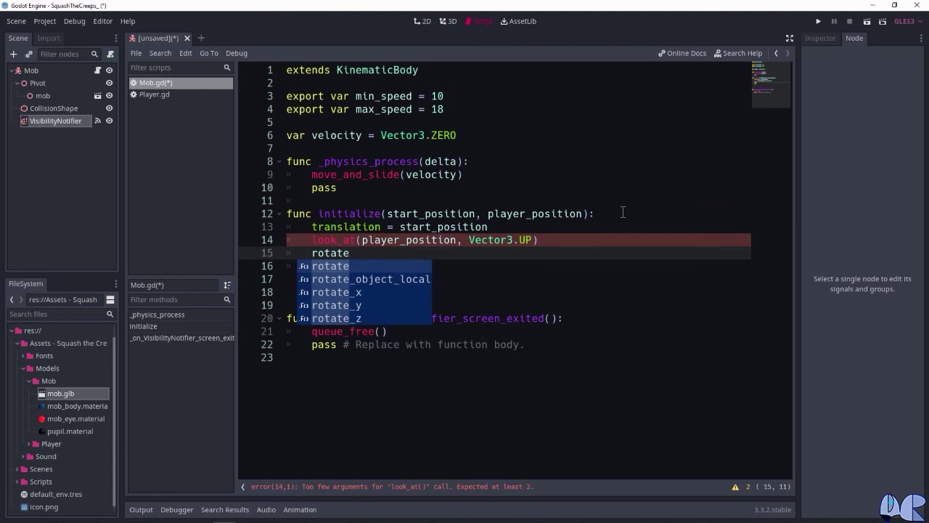
{"action": "key", "text": "Down"}
{"action": "key", "text": "Down"}
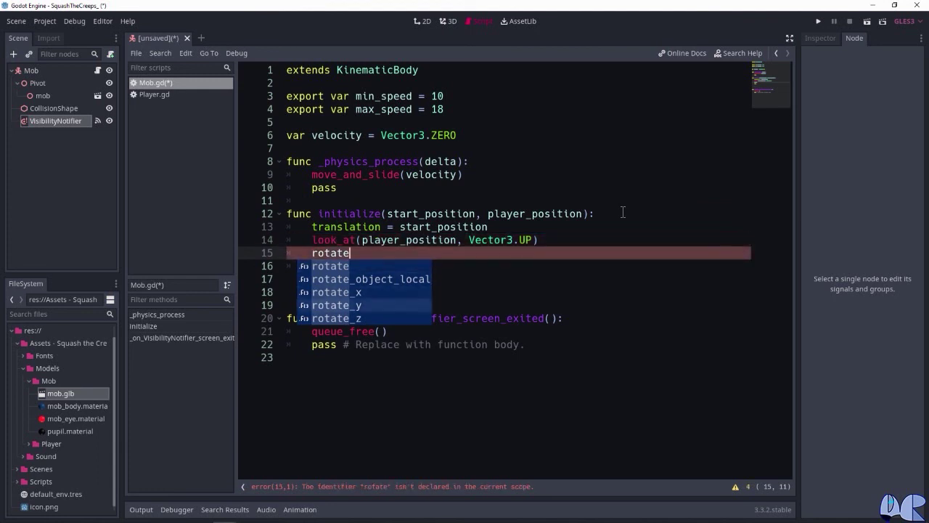
{"action": "key", "text": "Return"}
{"action": "type", "text": "ran"}
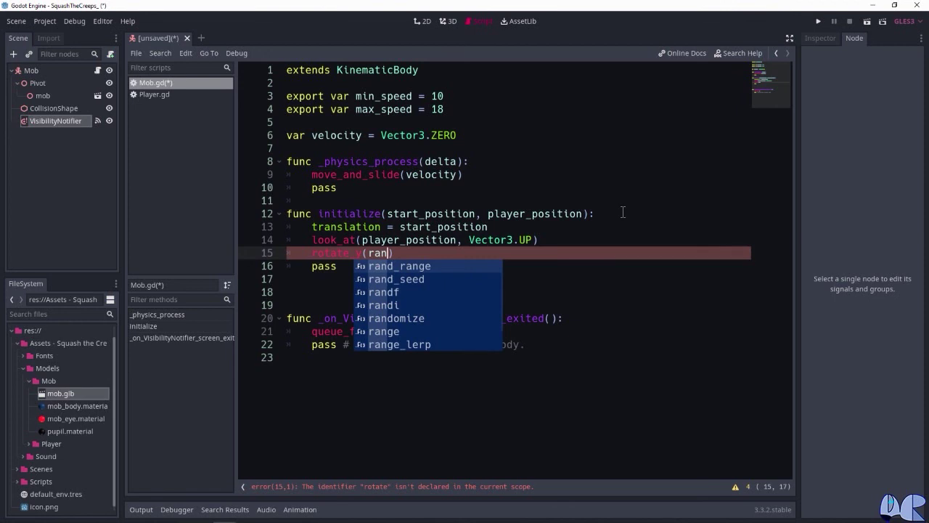
{"action": "type", "text": "d"}
{"action": "key", "text": "Return"}
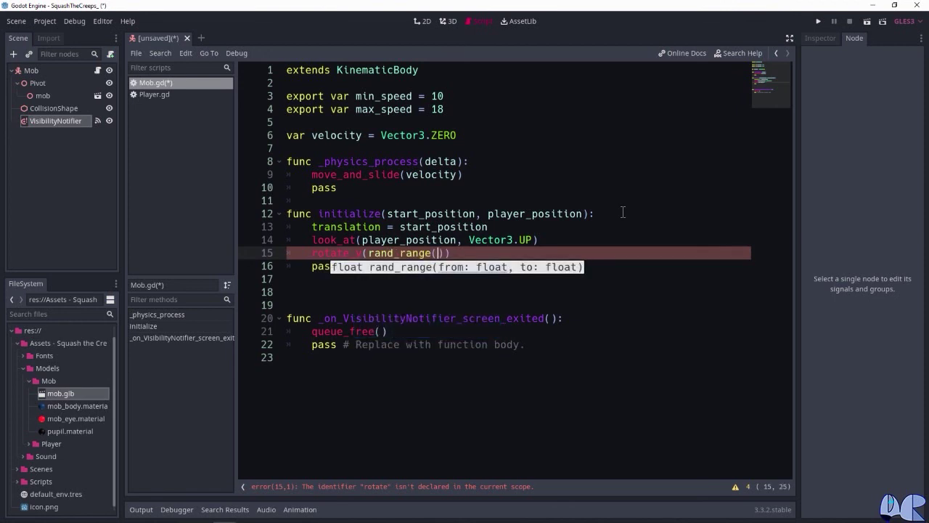
{"action": "type", "text": "-PI"}
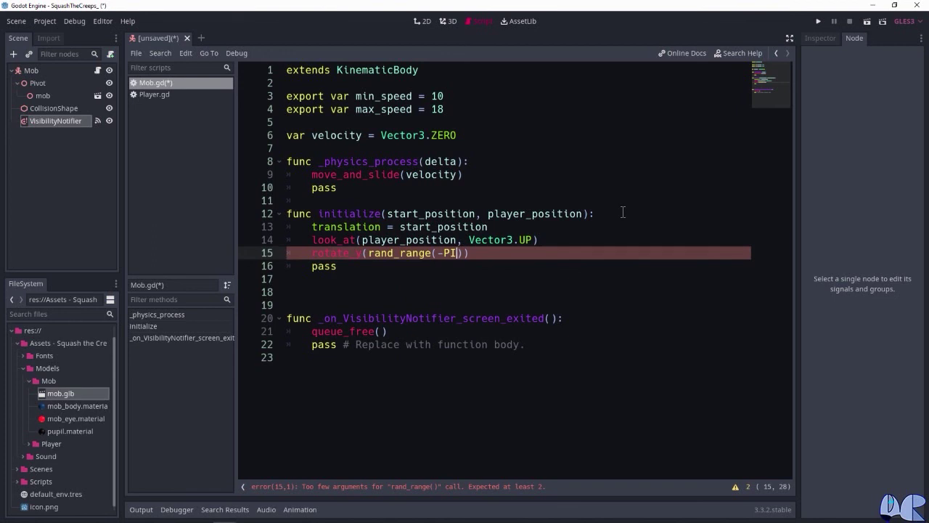
{"action": "type", "text": " / "}
{"action": "type", "text": "4"}
{"action": "type", "text": ".0"}
{"action": "type", "text": ", "}
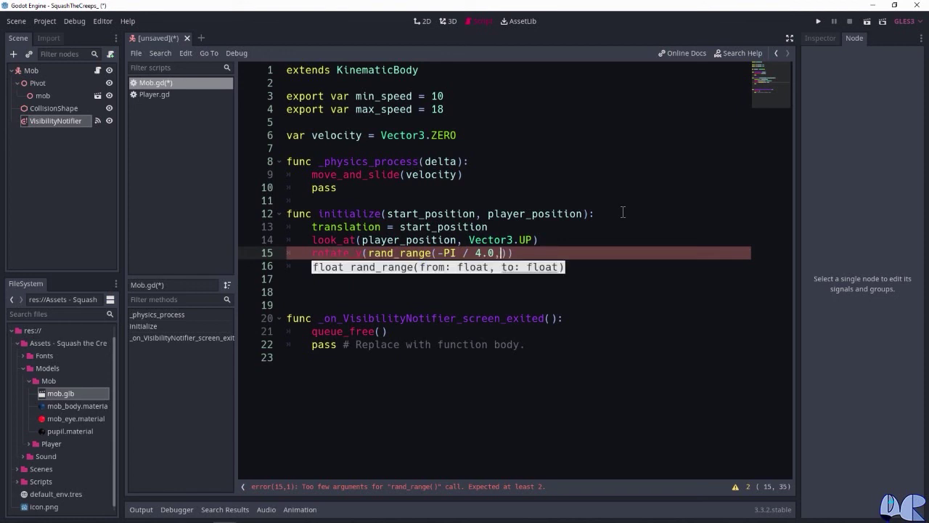
{"action": "type", "text": "PI/"}
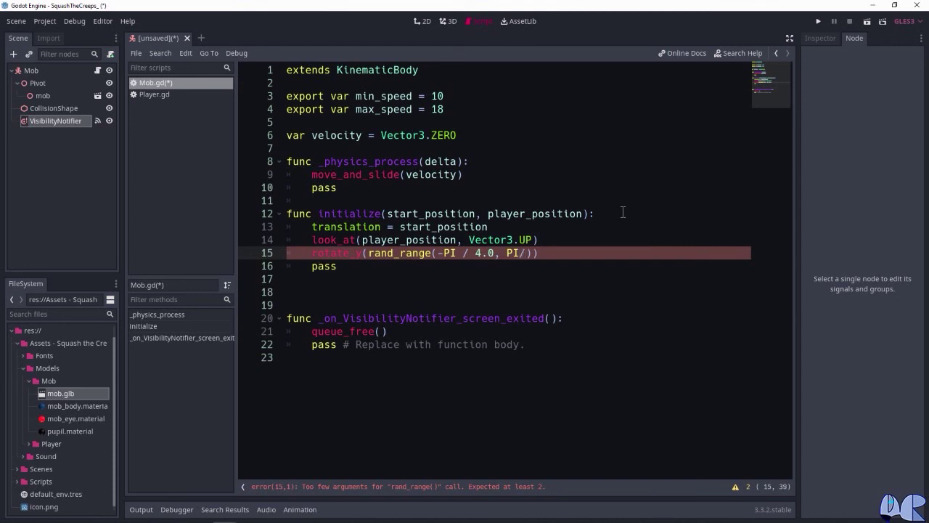
{"action": "key", "text": "BackSpace"}
{"action": "type", "text": "/ 4.0"}
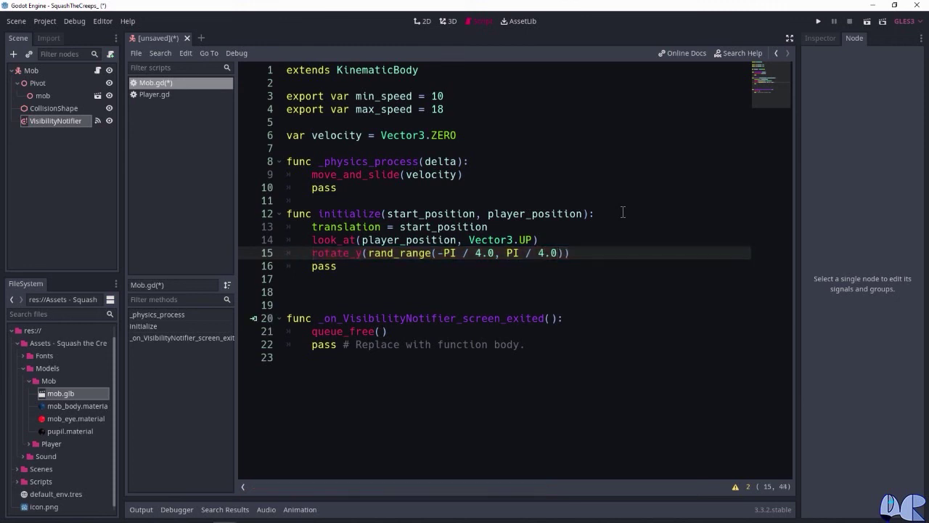
{"action": "key", "text": "Right"}
{"action": "key", "text": "Right"}
- Add 'var random_speed = rand_range(min_speed, max_speed)' to initialize
{"action": "key", "text": "Return"}
{"action": "key", "text": "Return"}
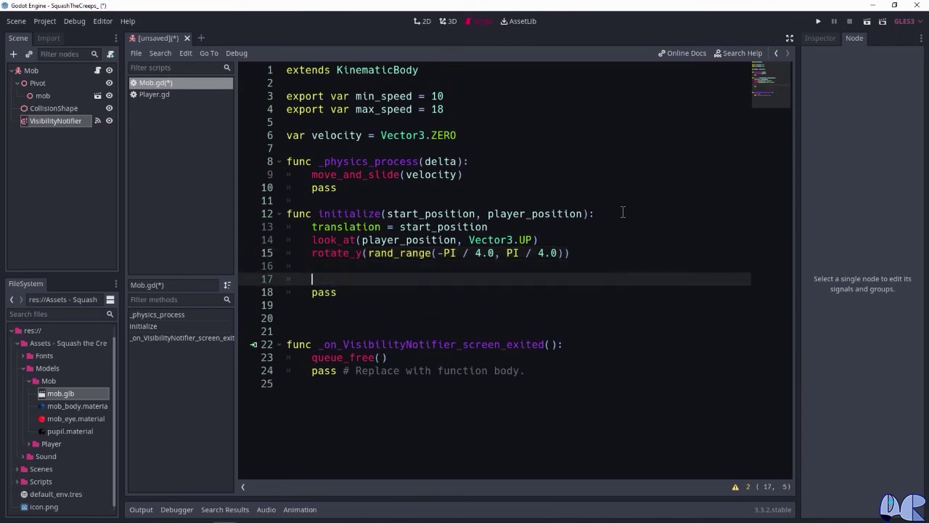
{"action": "type", "text": "var ran"}
{"action": "type", "text": "dom_speed = ran"}
{"action": "key", "text": "Return"}
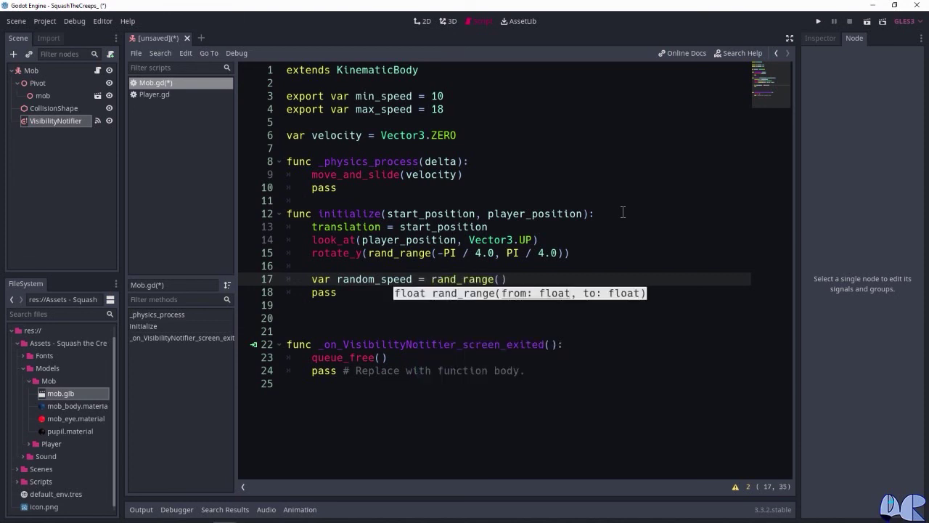
{"action": "type", "text": "m"}
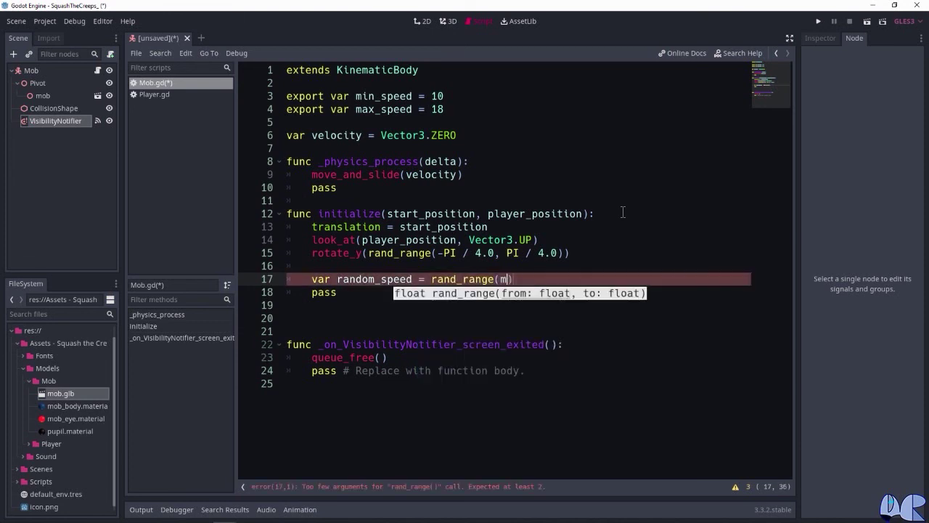
{"action": "type", "text": "in_sp"}
{"action": "key", "text": "Return"}
{"action": "type", "text": ", max_s"}
{"action": "key", "text": "Return"}
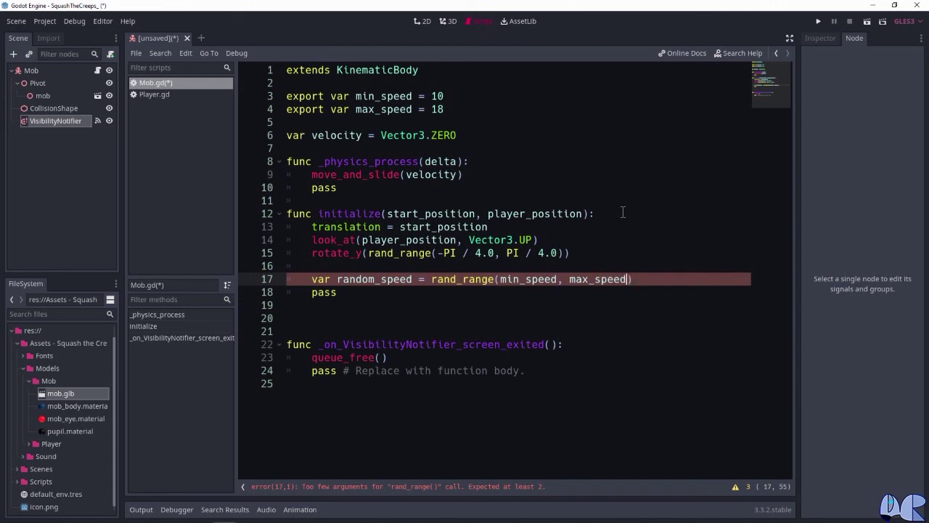
- Set velocity = Vector3.FORWARD * random_speed on the next line
{"action": "key", "text": "Return"}
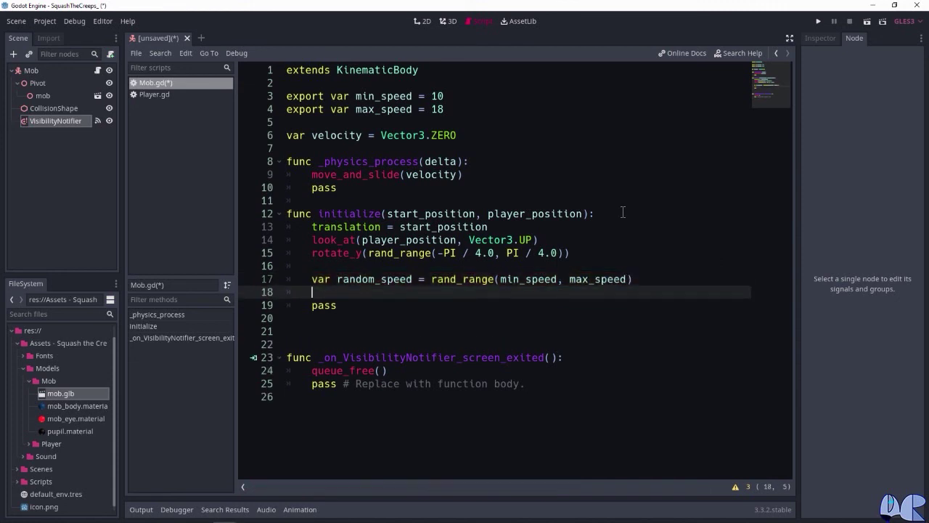
{"action": "type", "text": "velocity = Vector3.FO"}
{"action": "key", "text": "Return"}
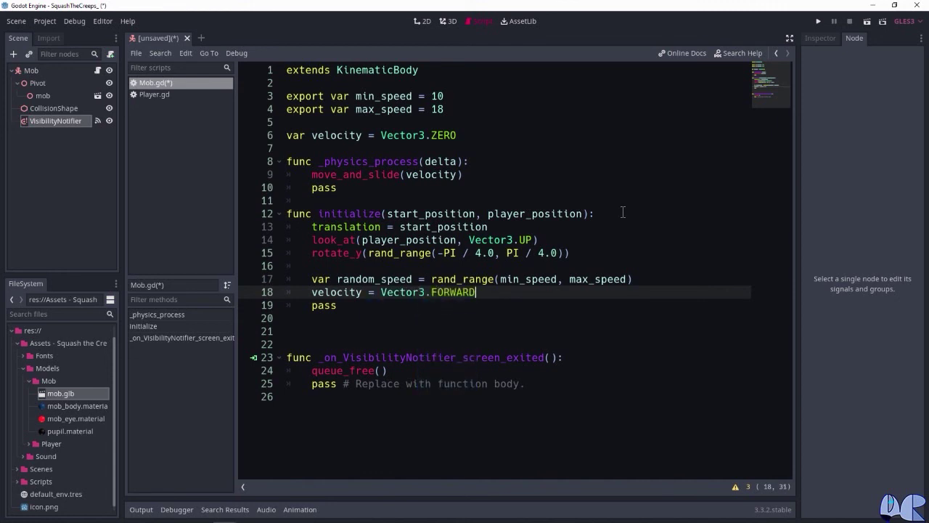
{"action": "type", "text": "* ran"}
{"action": "type", "text": "d"}
{"action": "key", "text": "Down"}
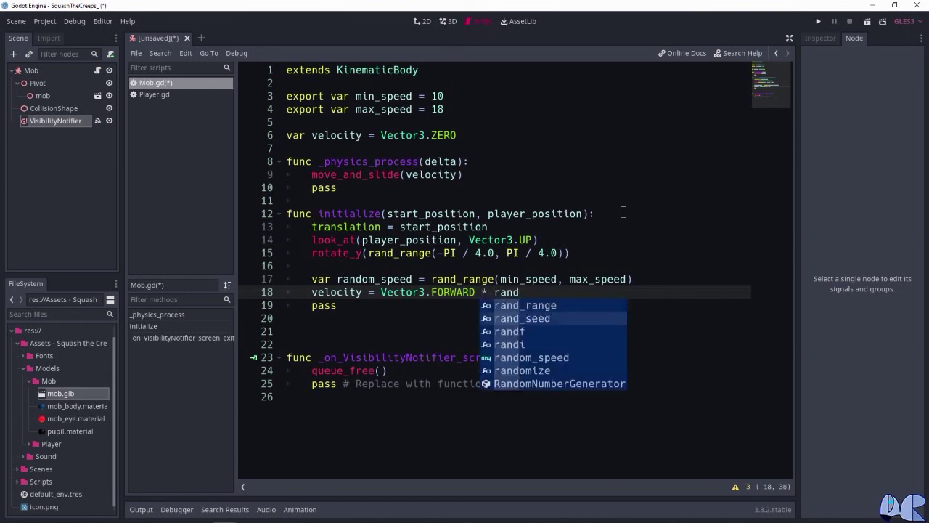
{"action": "key", "text": "Down"}
{"action": "key", "text": "Down"}
{"action": "key", "text": "Down"}
{"action": "key", "text": "Return"}
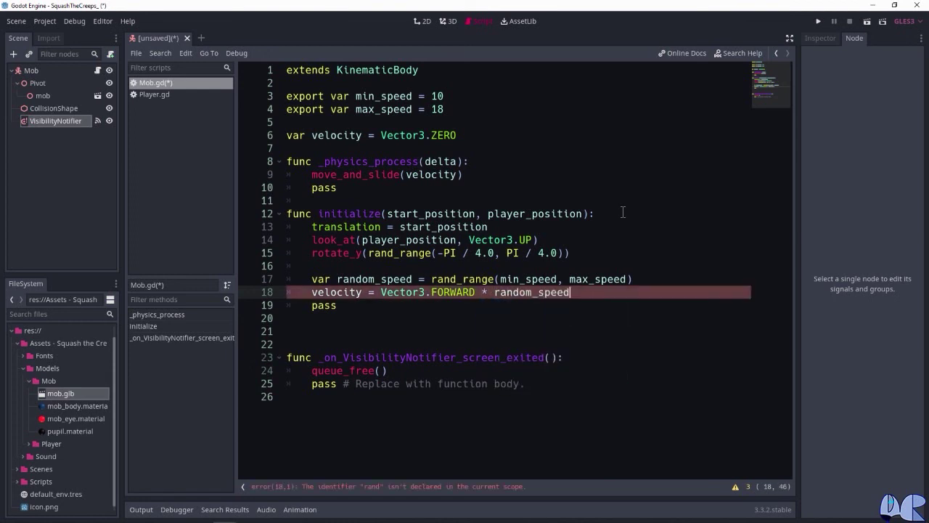
- Begin another 'velocity = velocity' reassignment below it
{"action": "key", "text": "Return"}
{"action": "type", "text": "velocity"}
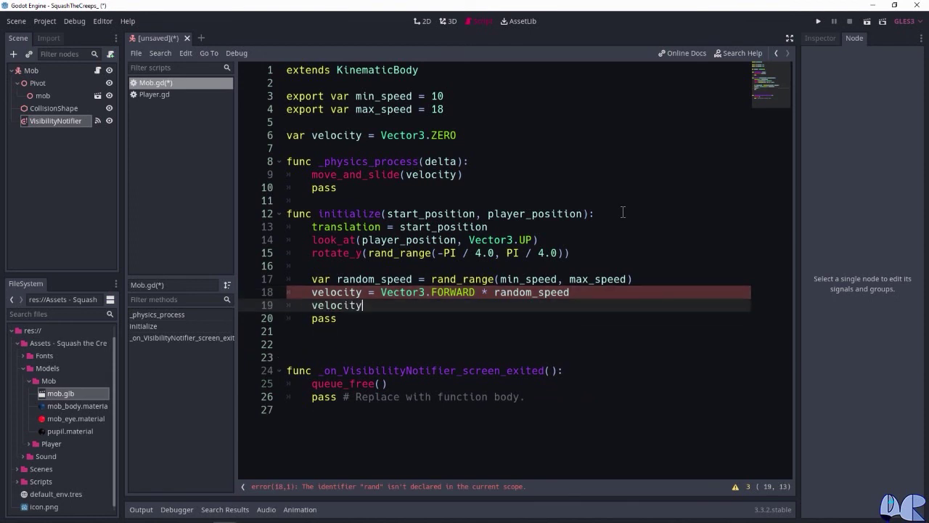
{"action": "type", "text": " ?"}
{"action": "key", "text": "BackSpace"}
{"action": "key", "text": "BackSpace"}
{"action": "type", "text": "= v"}
{"action": "type", "text": "el"}
{"action": "key", "text": "Return"}
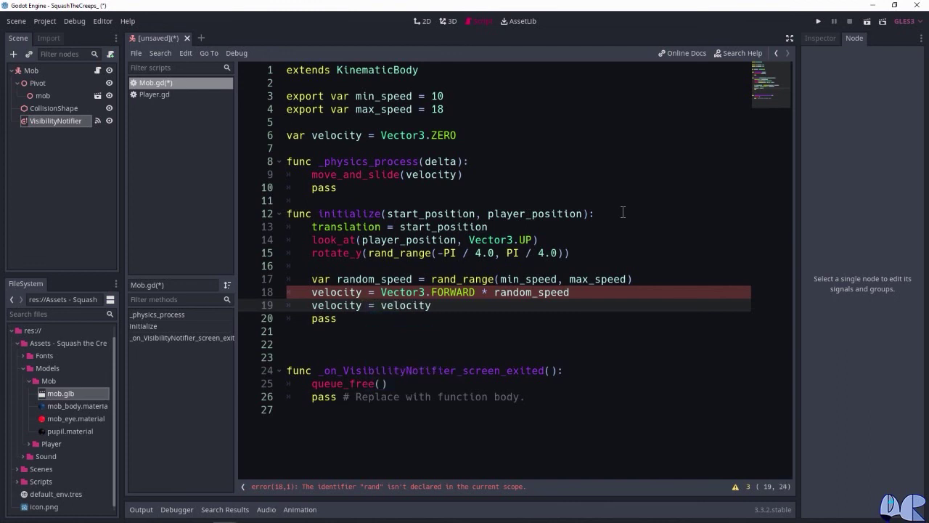
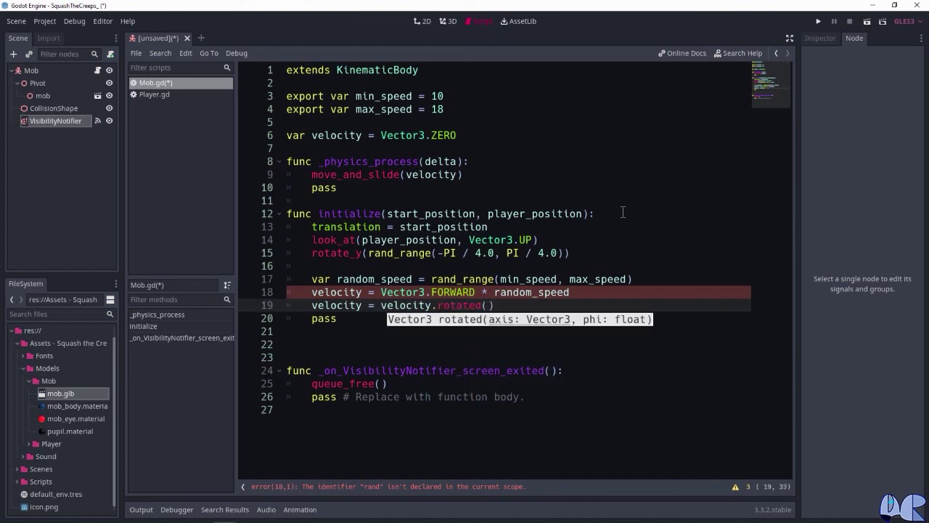
- On line 19, rotate the velocity around Vector3.UP by rotation.y, fixing the 'Vecto3' typo
{"action": "type", "text": "Vecto"}
{"action": "type", "text": "3."}
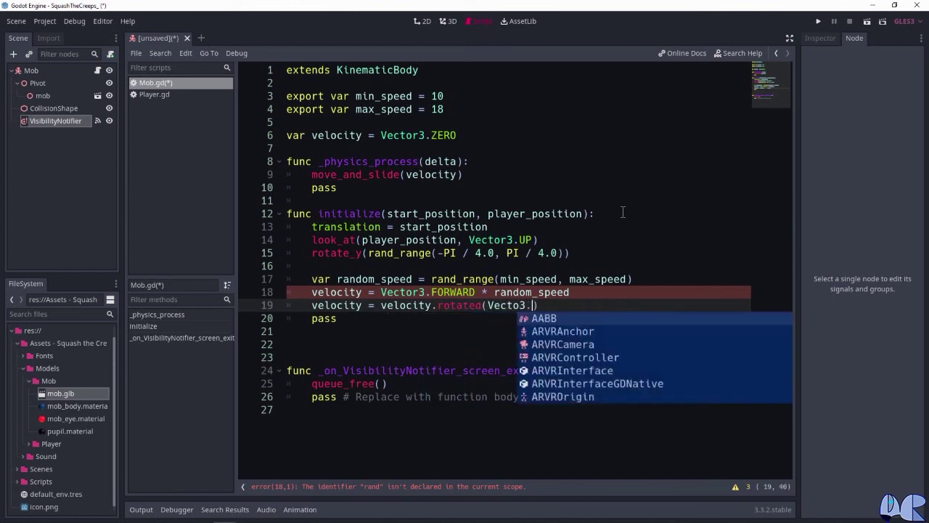
{"action": "type", "text": "UP, rotation."}
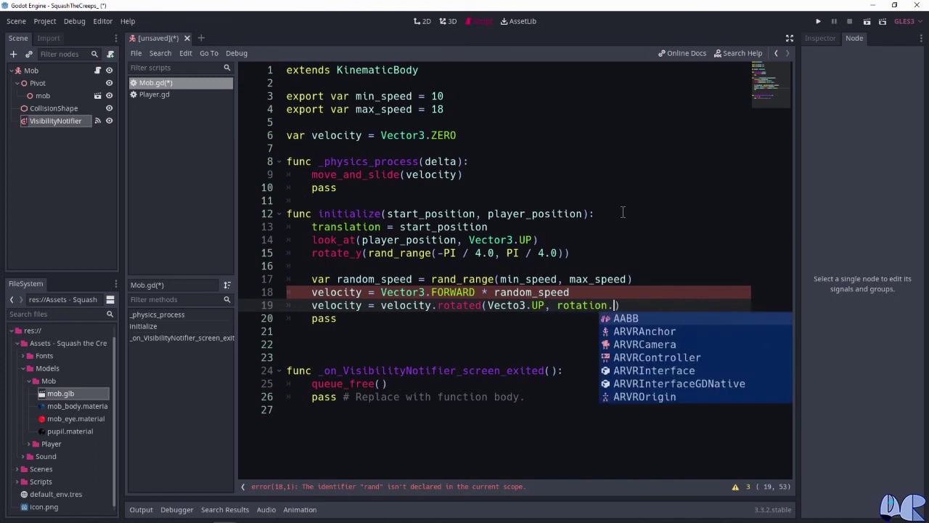
{"action": "type", "text": "y"}
{"action": "key", "text": "End"}
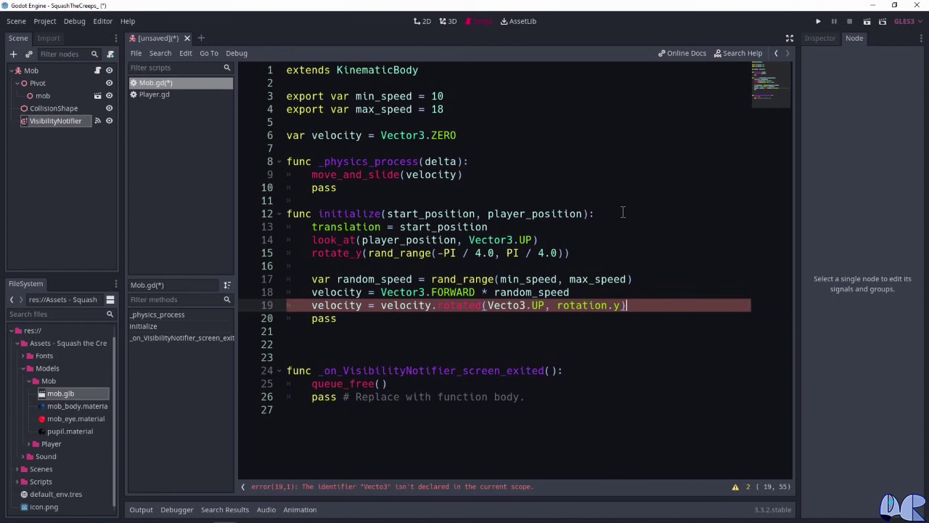
{"action": "left_click", "coordinate": [521, 305]}
{"action": "type", "text": "r"}
{"action": "left_click", "coordinate": [645, 306]}
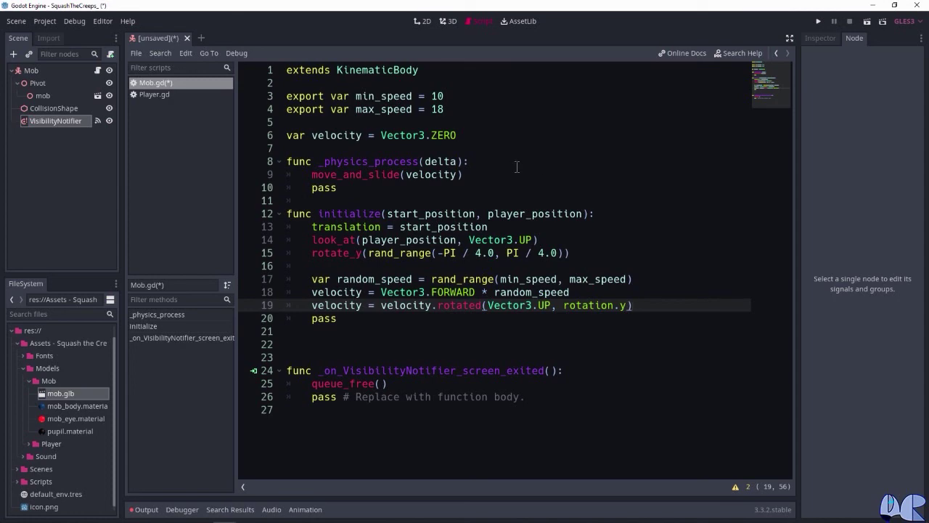
- Save the Mob scene as Mob.tscn in the res://Scenes folder
{"action": "left_click", "coordinate": [16, 26]}
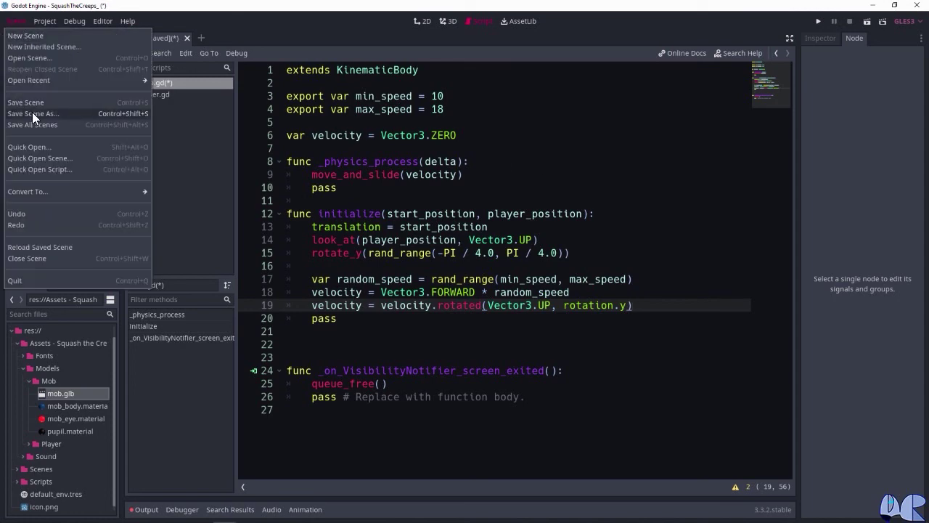
{"action": "left_click", "coordinate": [32, 111]}
{"action": "double_click", "coordinate": [325, 128]}
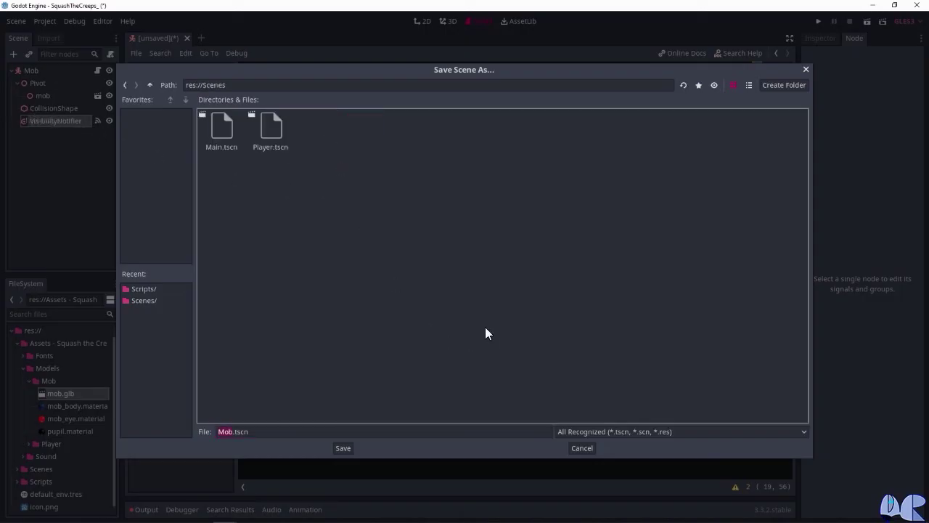
{"action": "left_click", "coordinate": [343, 448]}
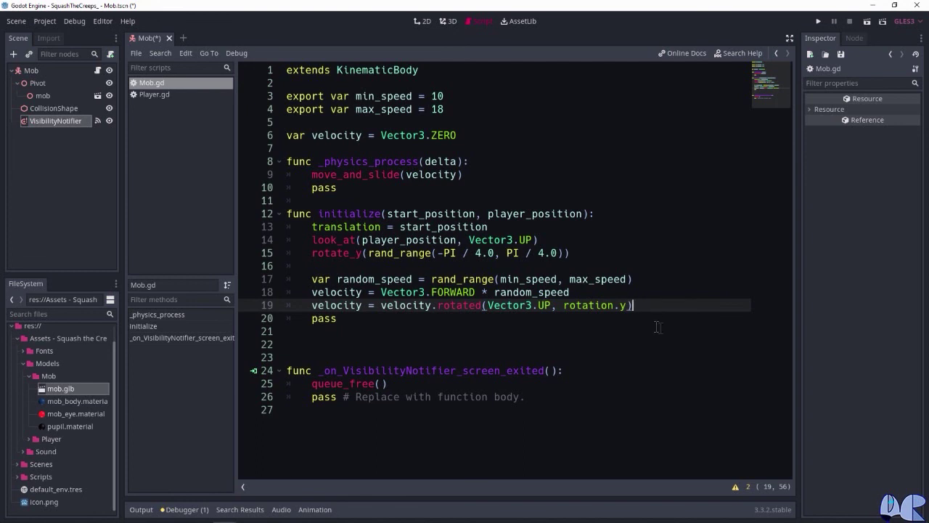
{"action": "left_click", "coordinate": [51, 22]}
- In Project Settings under Display > Window, set width 960 and height 720
{"action": "left_click", "coordinate": [59, 34]}
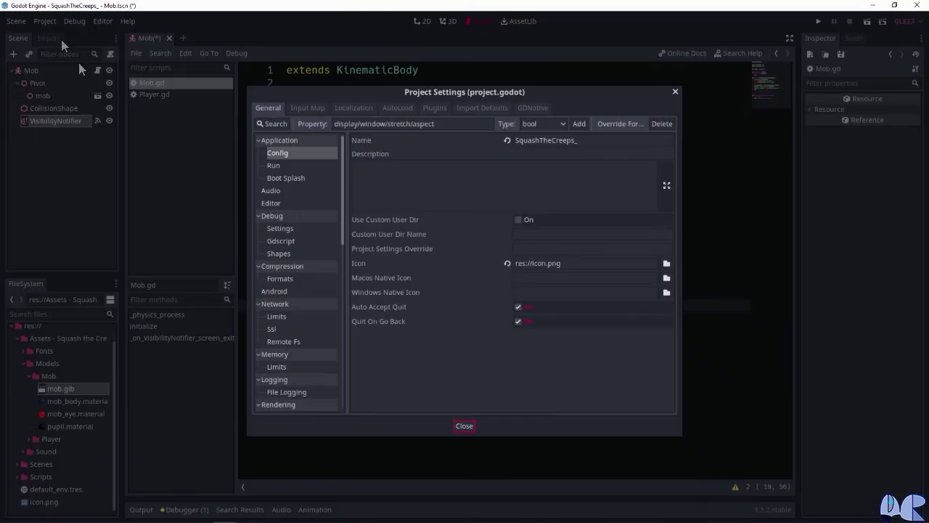
{"action": "scroll", "coordinate": [301, 197], "scroll_direction": "down", "scroll_amount": 2}
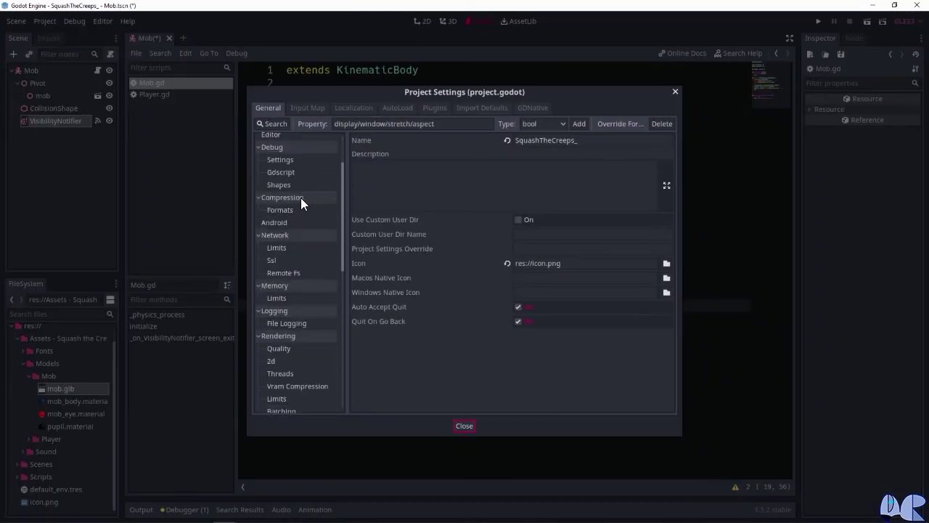
{"action": "scroll", "coordinate": [301, 197], "scroll_direction": "down", "scroll_amount": 2}
{"action": "scroll", "coordinate": [300, 197], "scroll_direction": "down", "scroll_amount": 1}
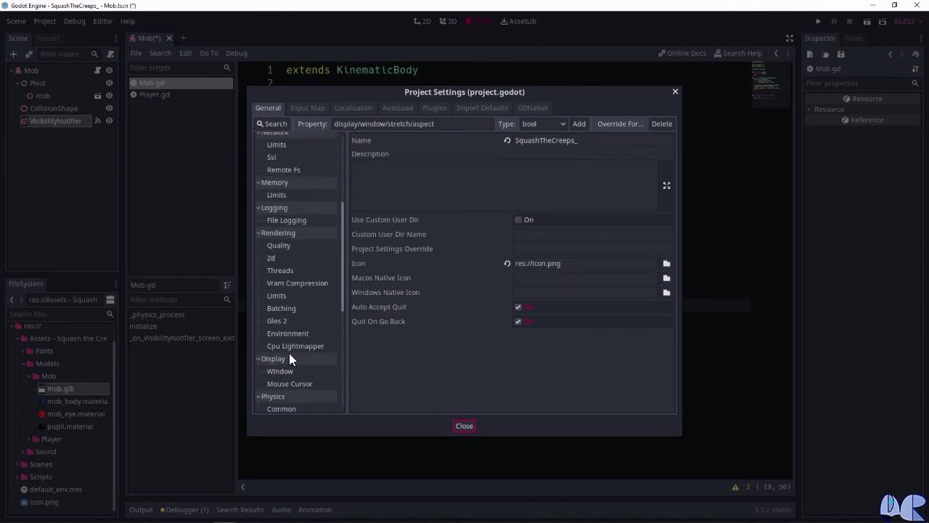
{"action": "left_click", "coordinate": [278, 371]}
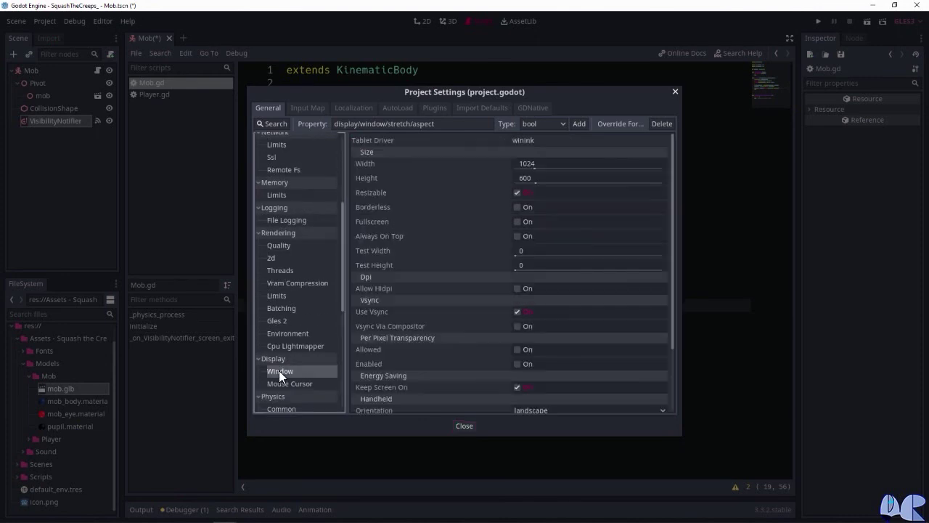
{"action": "left_click", "coordinate": [543, 164]}
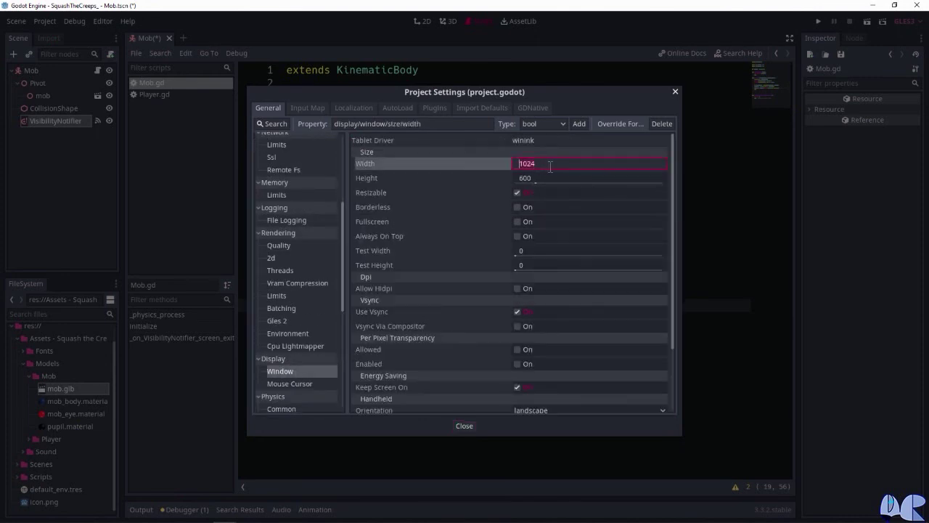
{"action": "type", "text": "960"}
{"action": "key", "text": "Tab"}
{"action": "type", "text": "720"}
{"action": "key", "text": "Return"}
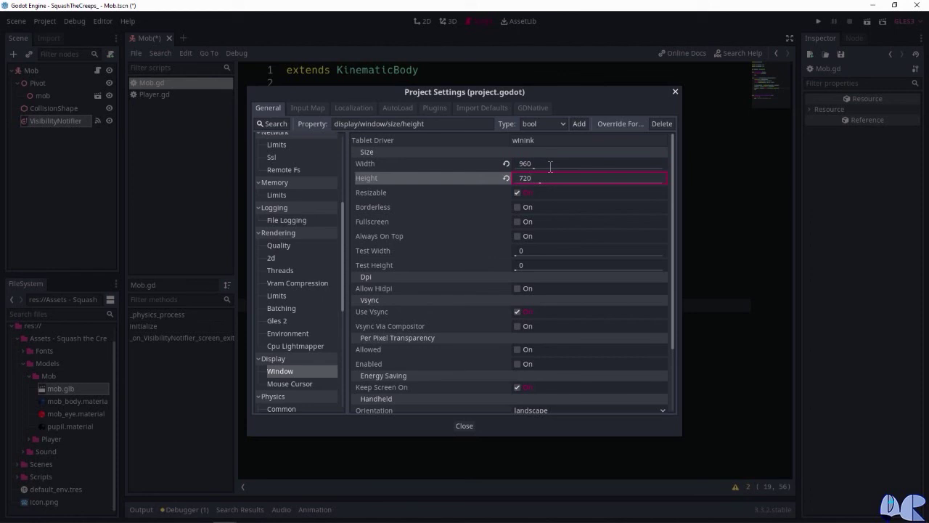
- Set stretch mode to viewport and aspect to keep, then close Project Settings
{"action": "scroll", "coordinate": [562, 305], "scroll_direction": "down", "scroll_amount": 3}
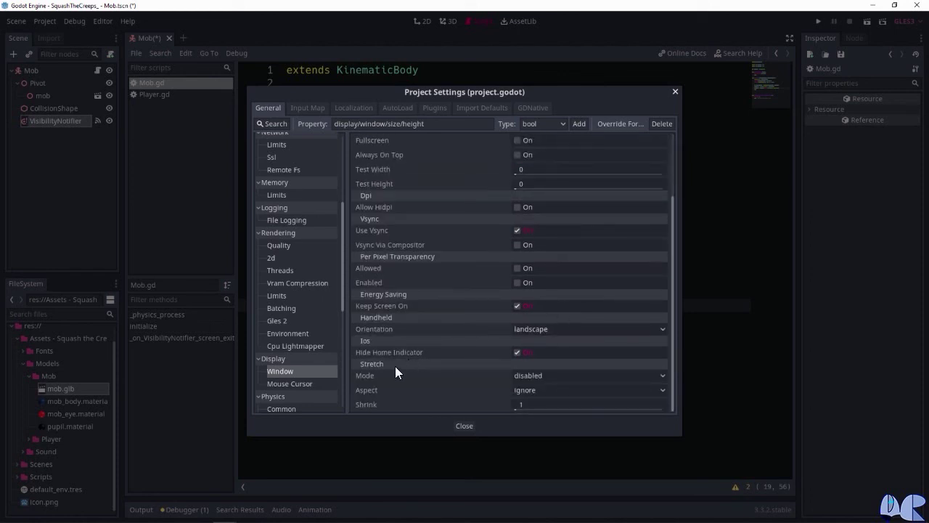
{"action": "left_click", "coordinate": [549, 375]}
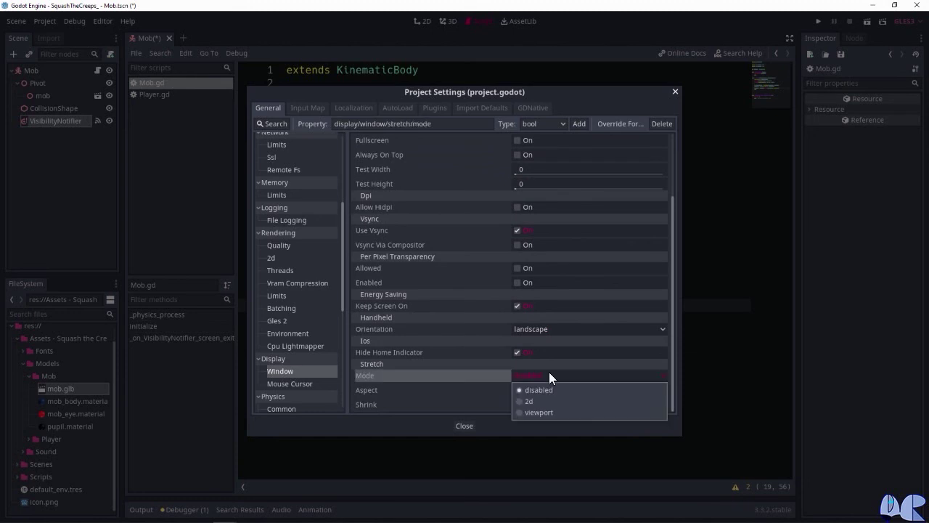
{"action": "left_click", "coordinate": [538, 411]}
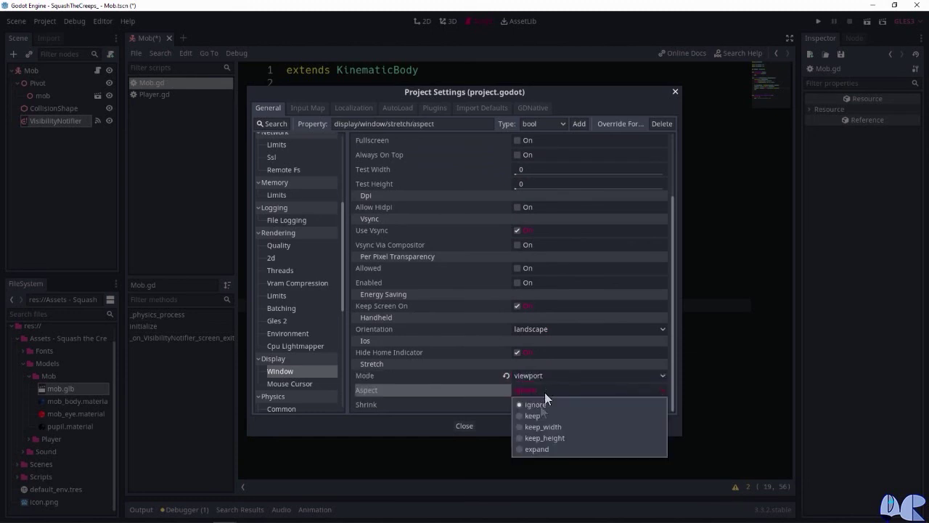
{"action": "left_click", "coordinate": [539, 414]}
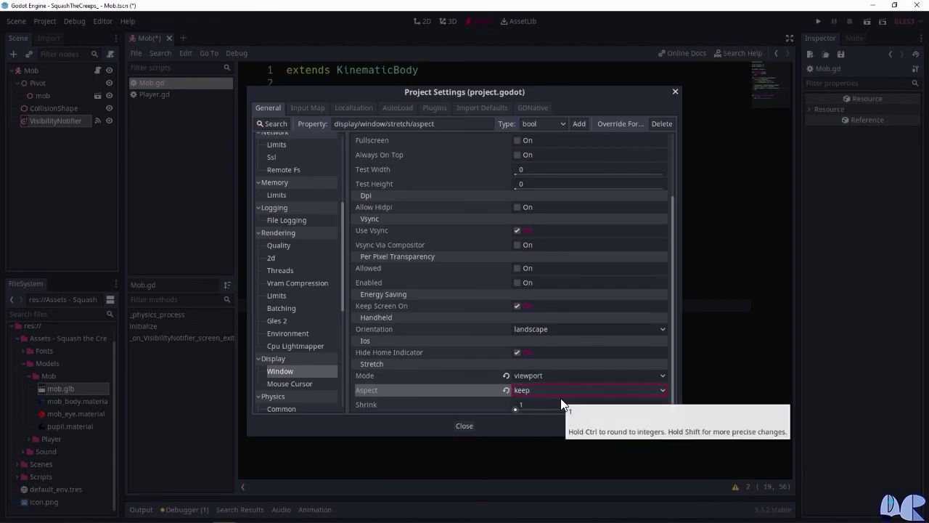
{"action": "left_click", "coordinate": [468, 425]}
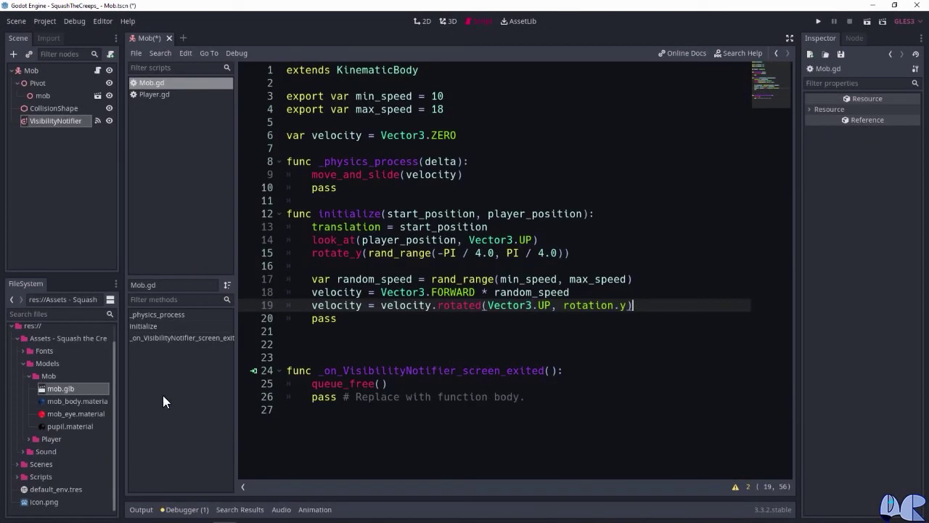
- Open Main.tscn from the Scenes folder in the 3D editor
{"action": "left_click", "coordinate": [17, 464]}
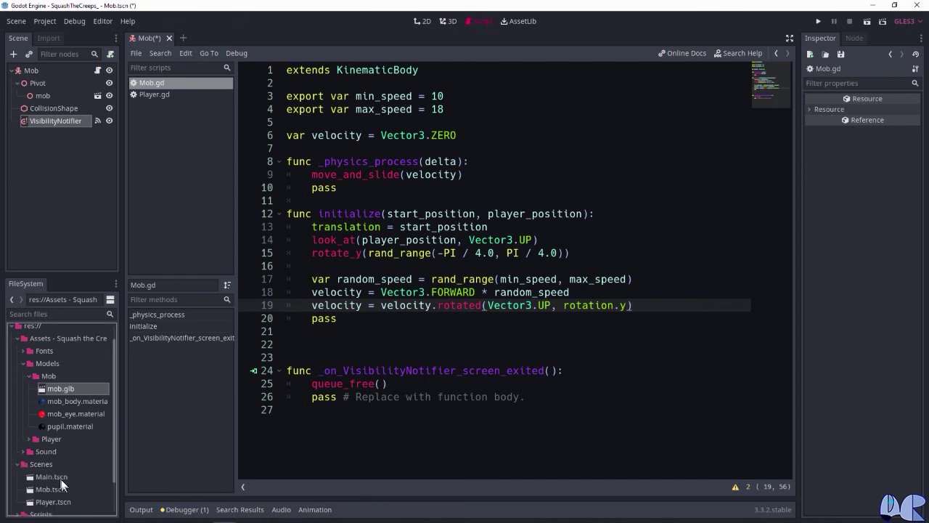
{"action": "double_click", "coordinate": [61, 477]}
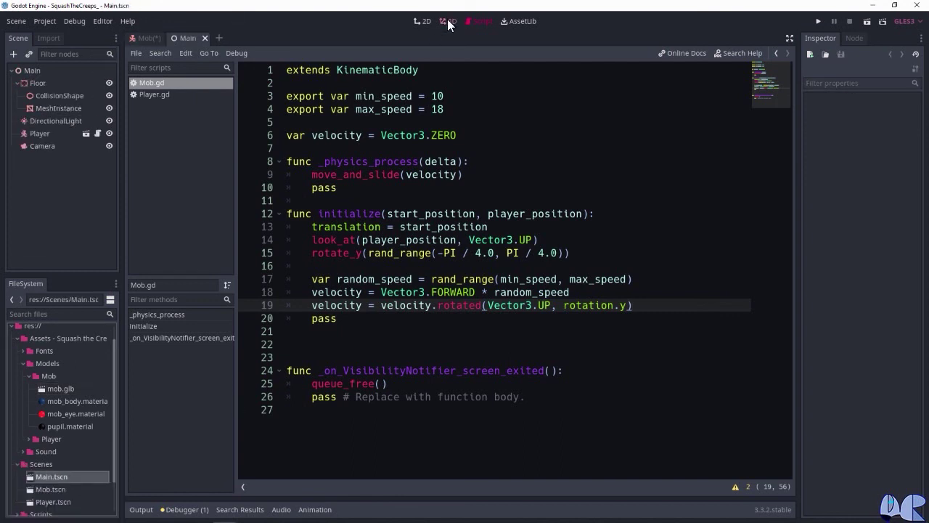
{"action": "left_click", "coordinate": [447, 22]}
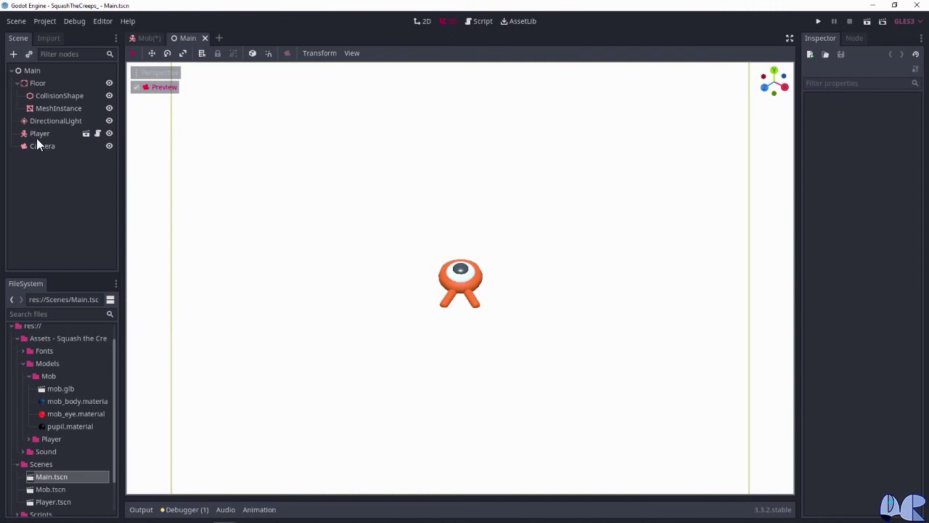
- Turn off the Camera preview and orbit to a near top-down view of the floor
{"action": "left_click", "coordinate": [56, 149]}
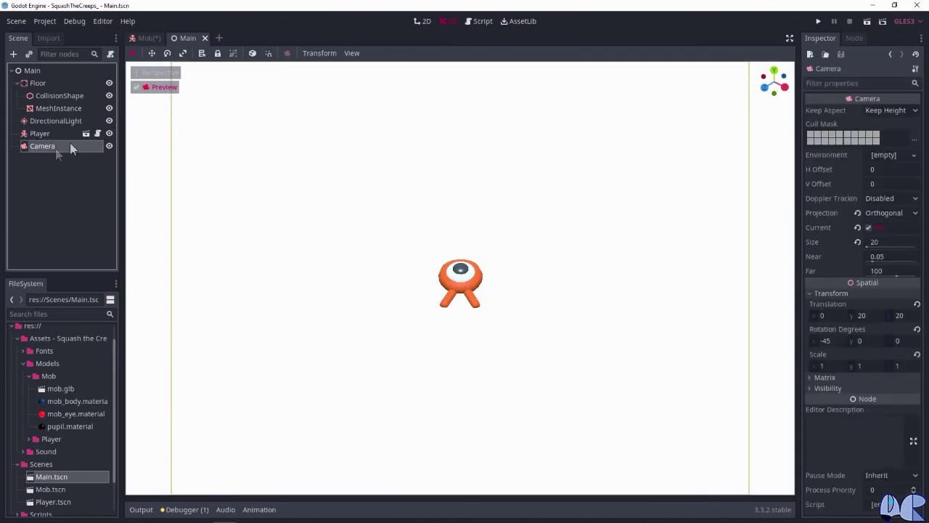
{"action": "left_click", "coordinate": [137, 87]}
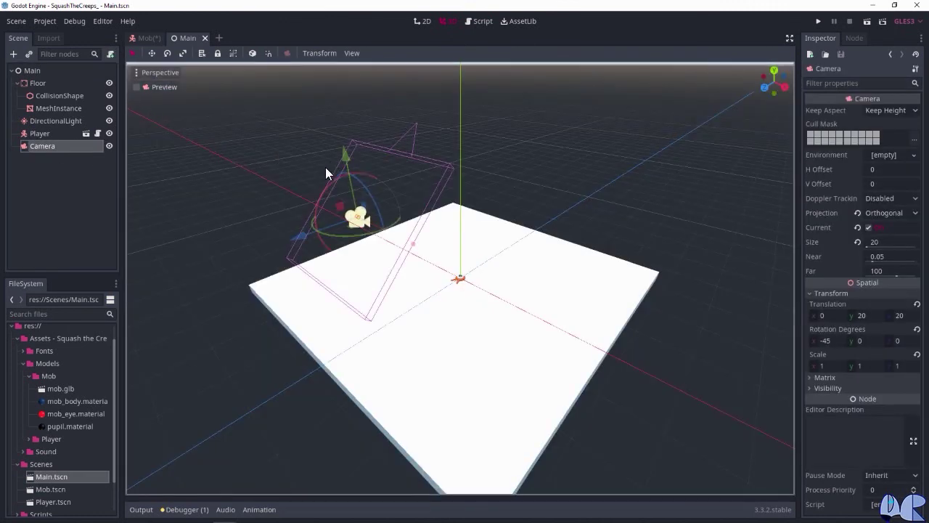
{"action": "scroll", "coordinate": [298, 160], "scroll_direction": "down", "scroll_amount": 3}
{"action": "mouse_move", "coordinate": [302, 133]}
{"action": "middle_mouse_down"}
{"action": "mouse_move", "coordinate": [329, 179]}
{"action": "mouse_move", "coordinate": [340, 174]}
{"action": "mouse_move", "coordinate": [331, 134]}
{"action": "mouse_move", "coordinate": [342, 128]}
{"action": "middle_mouse_up"}
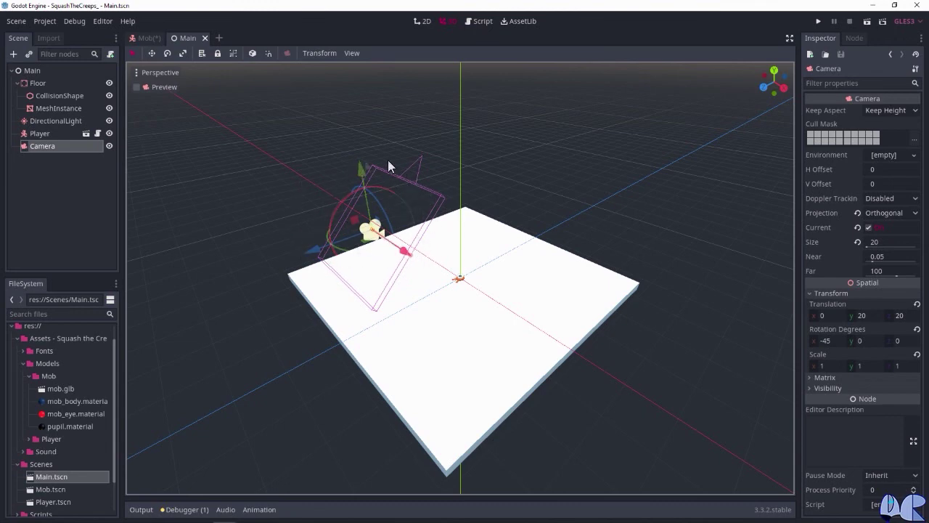
{"action": "middle_click_drag", "start_coordinate": [322, 120], "coordinate": [329, 112]}
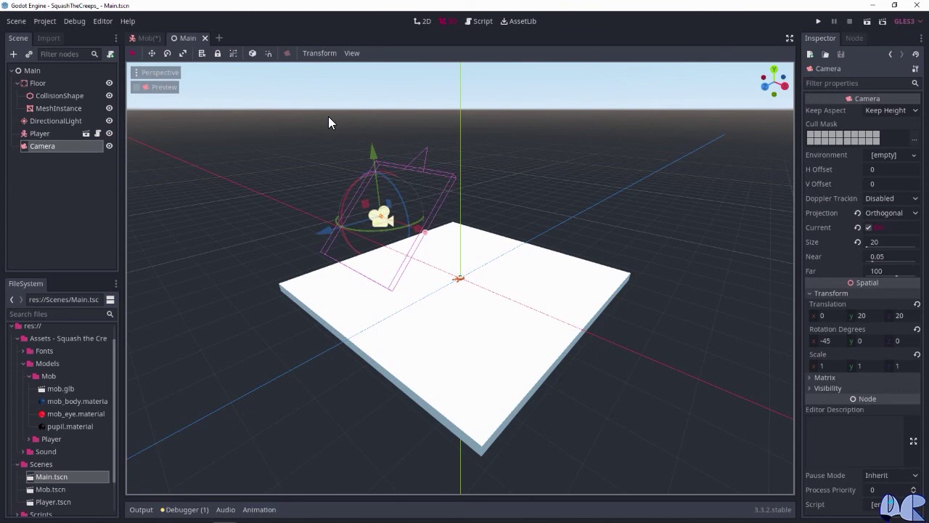
{"action": "mouse_move", "coordinate": [340, 114]}
{"action": "middle_mouse_down"}
{"action": "mouse_move", "coordinate": [398, 179]}
{"action": "mouse_move", "coordinate": [356, 139]}
{"action": "middle_mouse_up"}
{"action": "scroll", "coordinate": [368, 162], "scroll_direction": "down", "scroll_amount": 5}
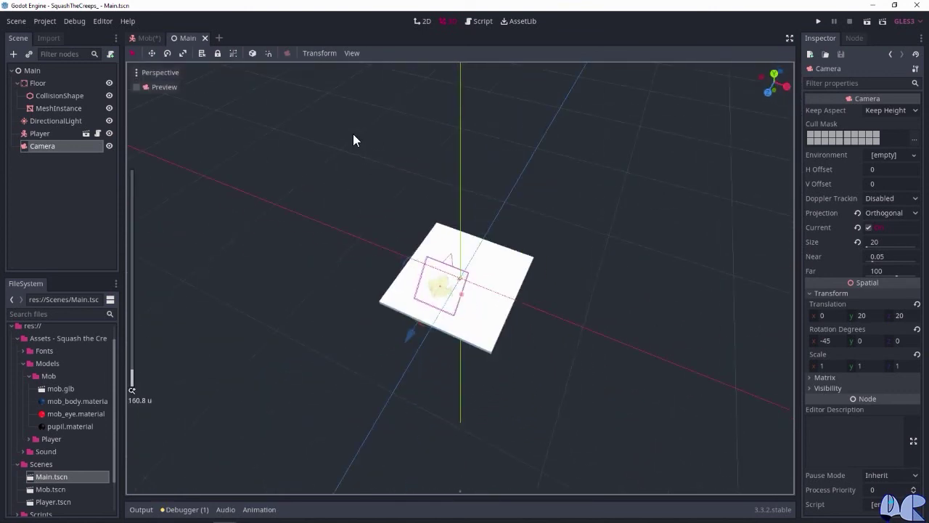
{"action": "scroll", "coordinate": [369, 150], "scroll_direction": "up", "scroll_amount": 2}
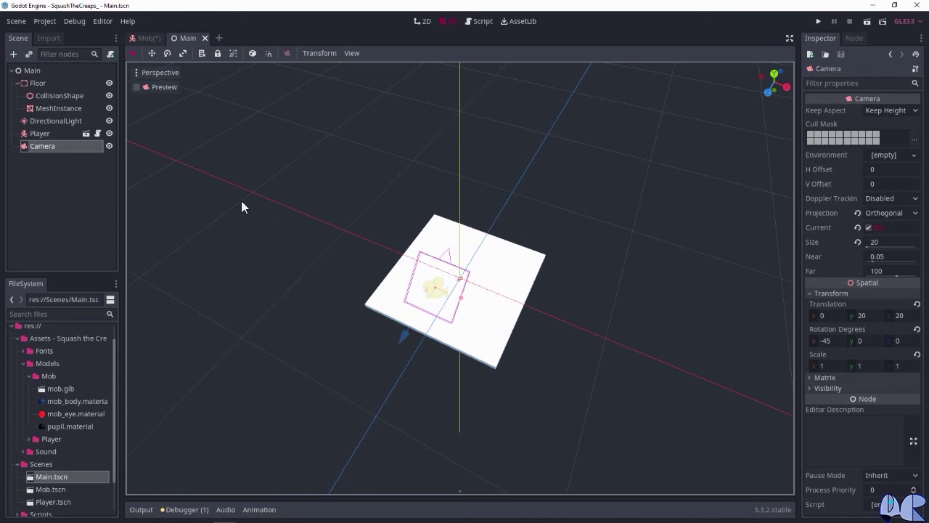
{"action": "left_click", "coordinate": [38, 71]}
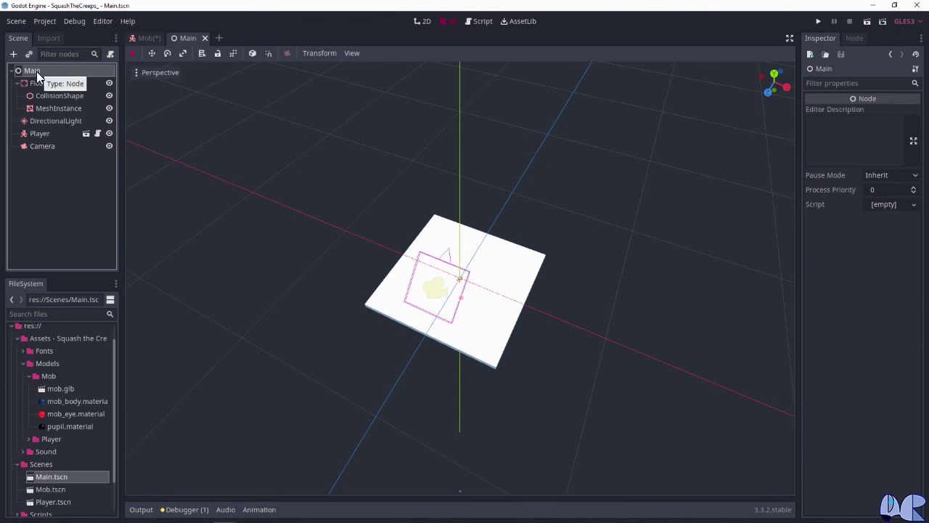
- Add a Spatial child under Main and rename it Cylinders
{"action": "left_click", "coordinate": [13, 54]}
{"action": "type", "text": "spatial"}
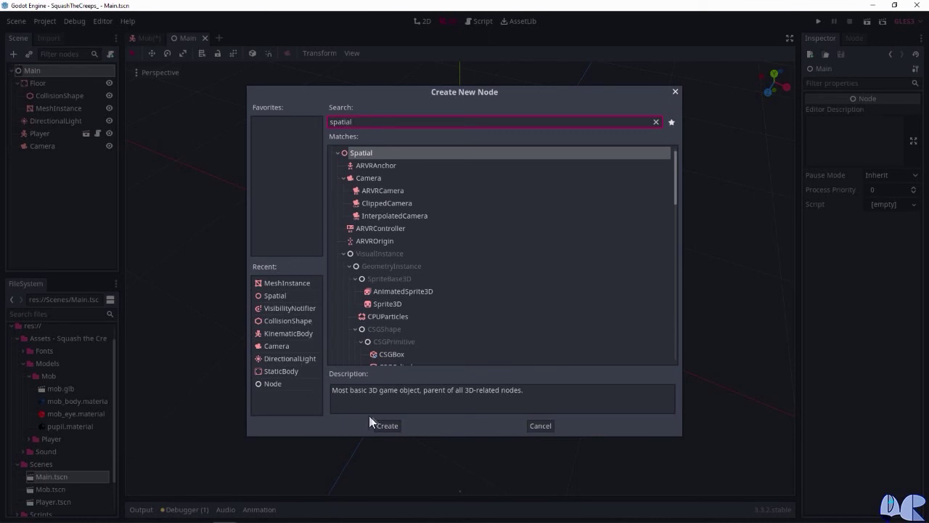
{"action": "left_click", "coordinate": [383, 424]}
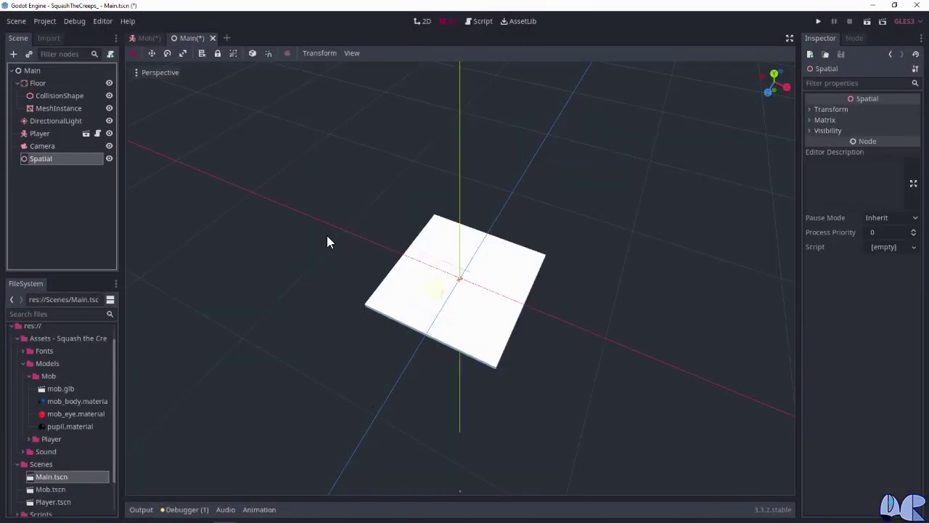
{"action": "double_click", "coordinate": [65, 157]}
{"action": "type", "text": "Cylinders"}
{"action": "key", "text": "Return"}
- Add a MeshInstance child node under Cylinders
{"action": "left_click", "coordinate": [13, 54]}
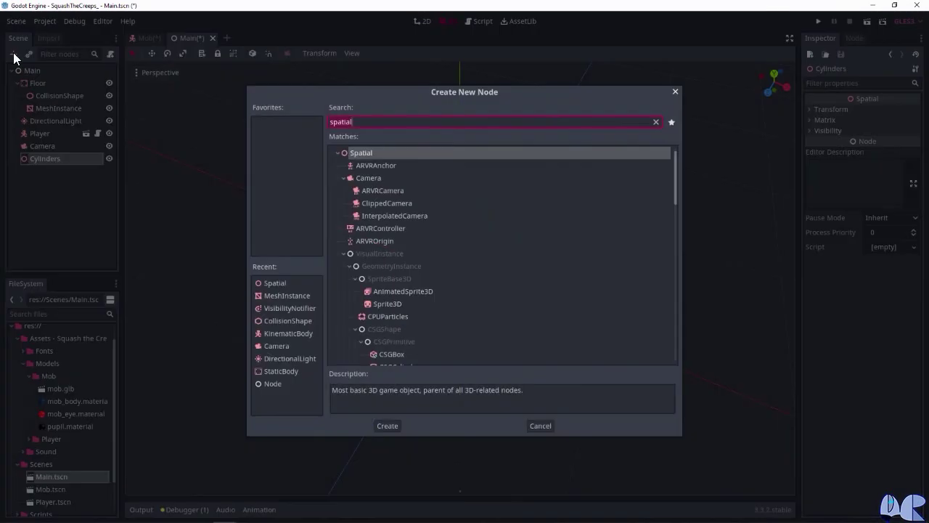
{"action": "type", "text": "mesh"}
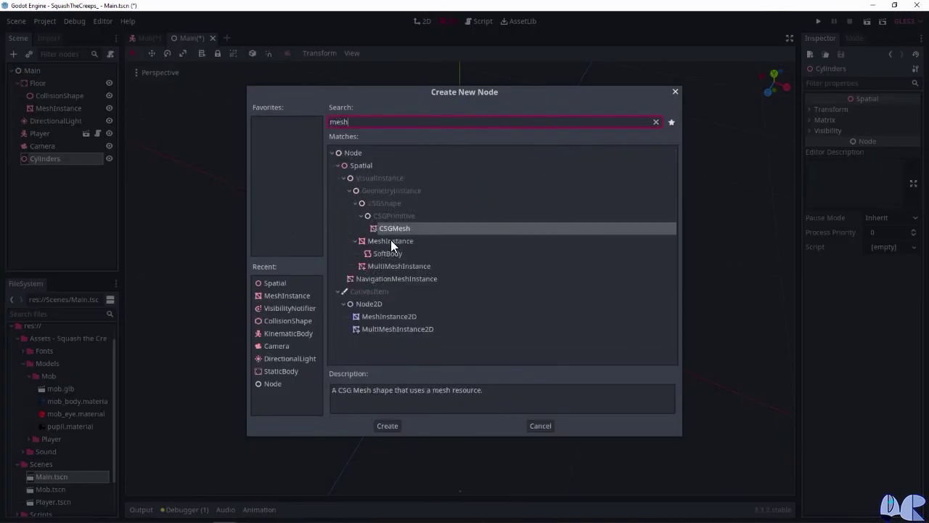
{"action": "left_click", "coordinate": [390, 240]}
{"action": "left_click", "coordinate": [395, 423]}
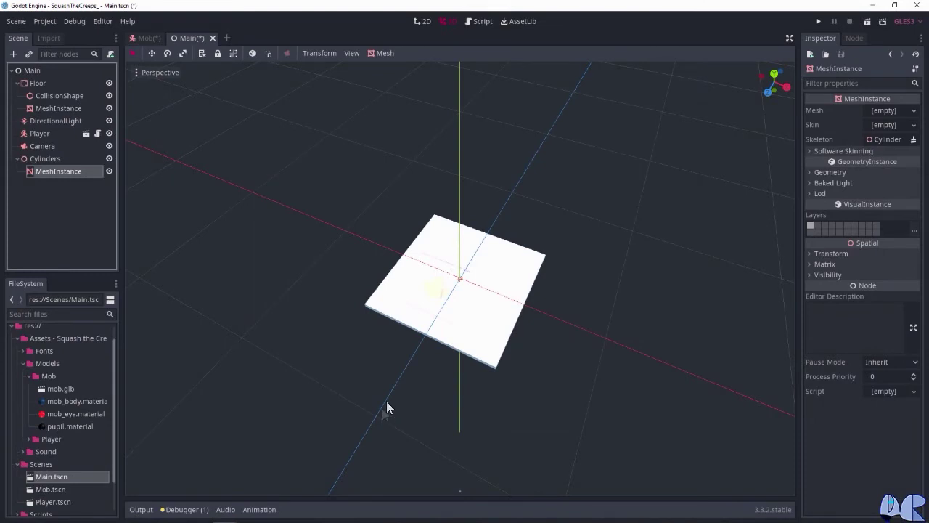
- Give the MeshInstance a new CylinderMesh and a new SpatialMaterial in material slot 0
{"action": "left_click", "coordinate": [893, 113]}
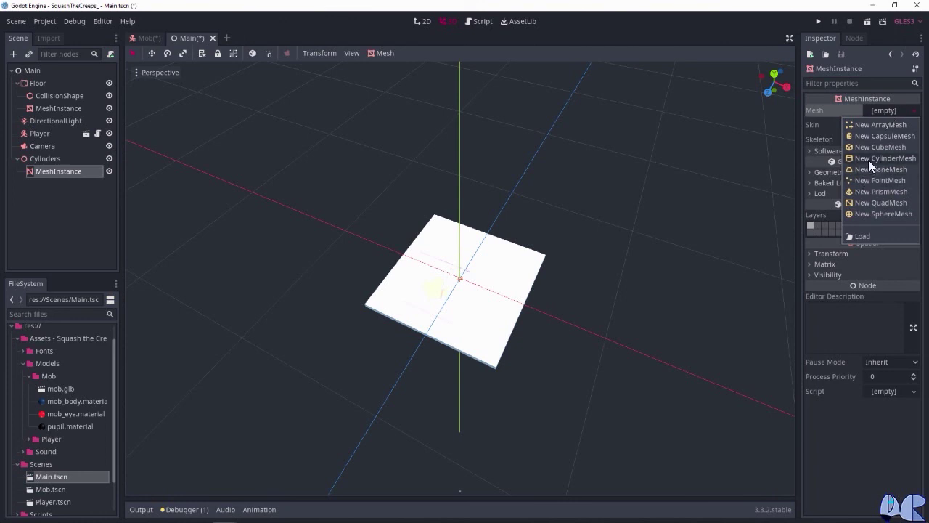
{"action": "left_click", "coordinate": [887, 158]}
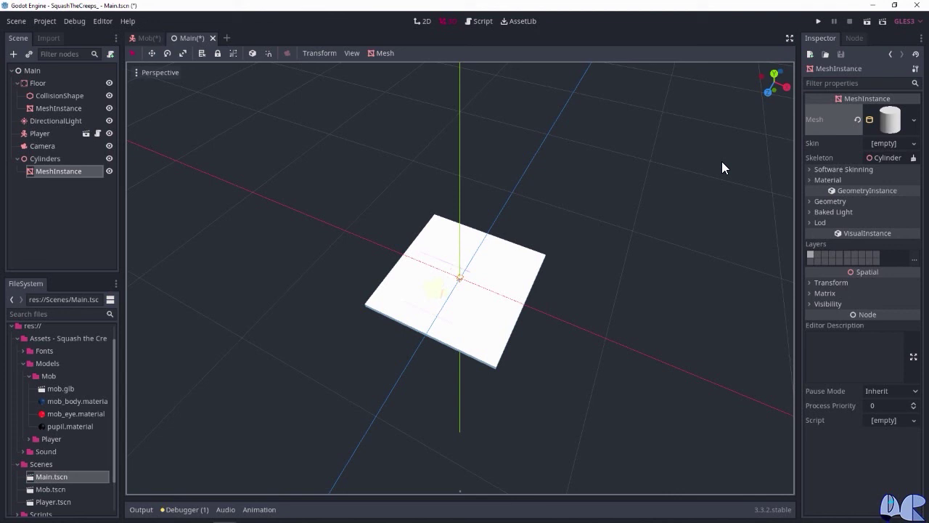
{"action": "left_click", "coordinate": [820, 179]}
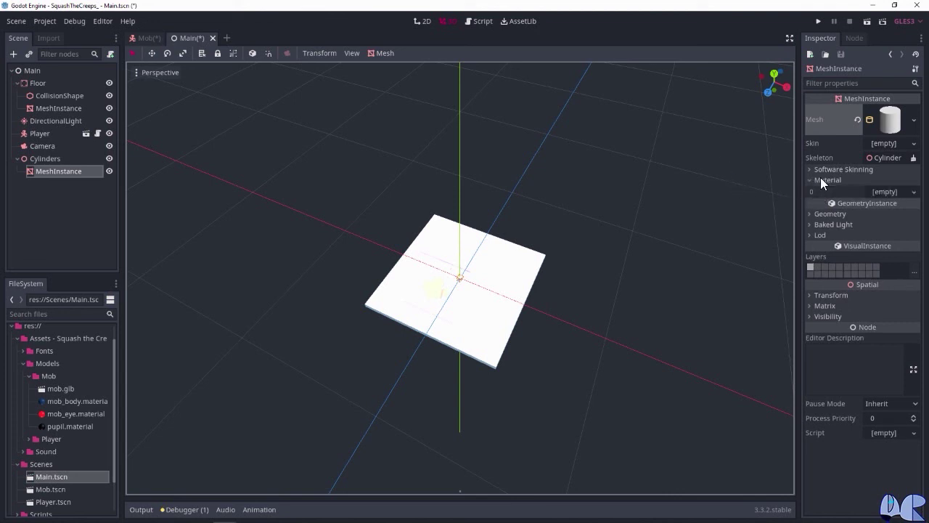
{"action": "left_click", "coordinate": [883, 191]}
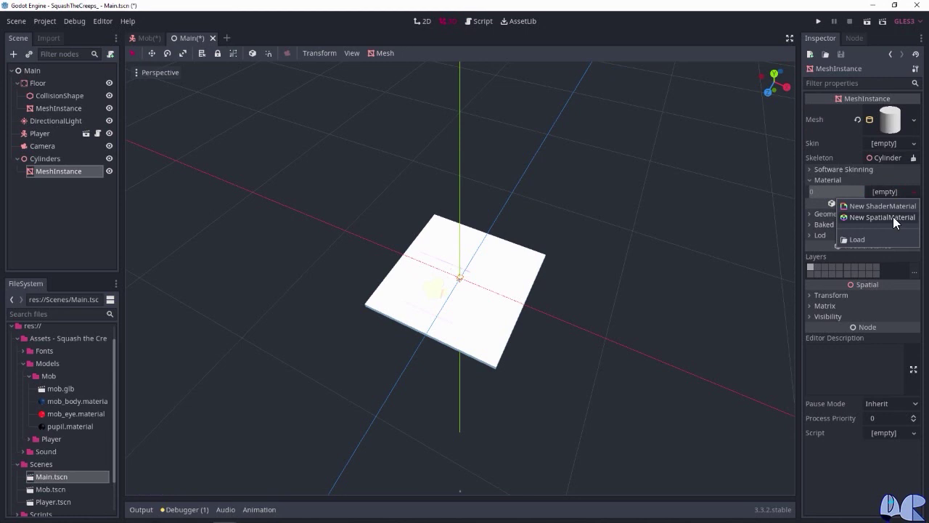
{"action": "left_click", "coordinate": [893, 217]}
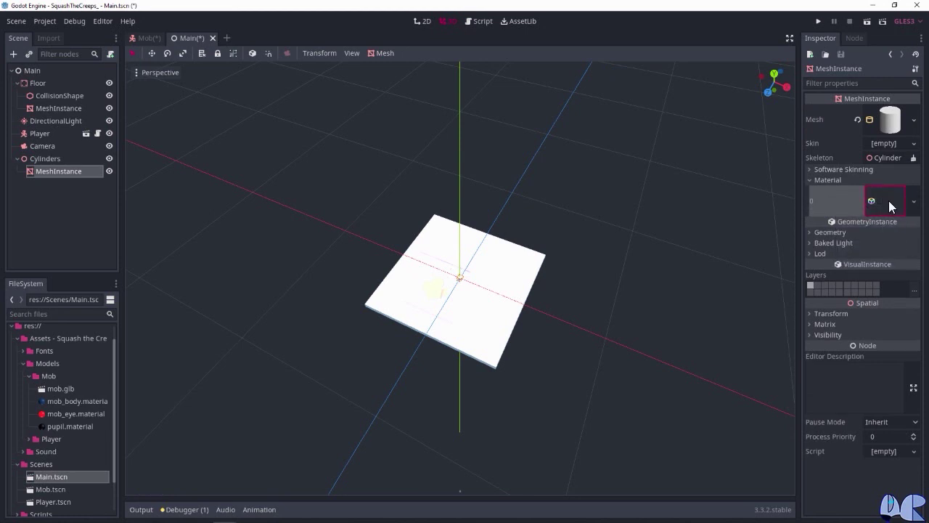
- Set the material's Albedo colour to yellow (fff60c)
{"action": "left_click", "coordinate": [889, 200]}
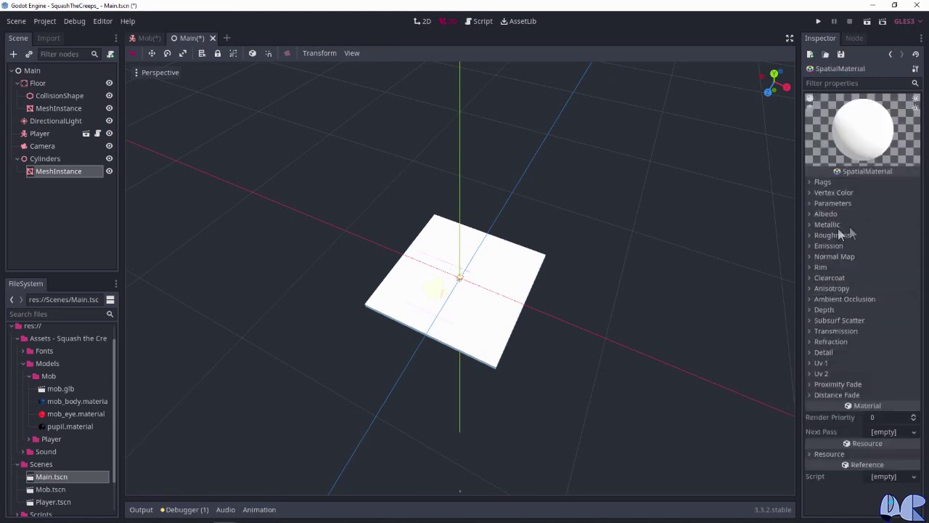
{"action": "left_click", "coordinate": [826, 213]}
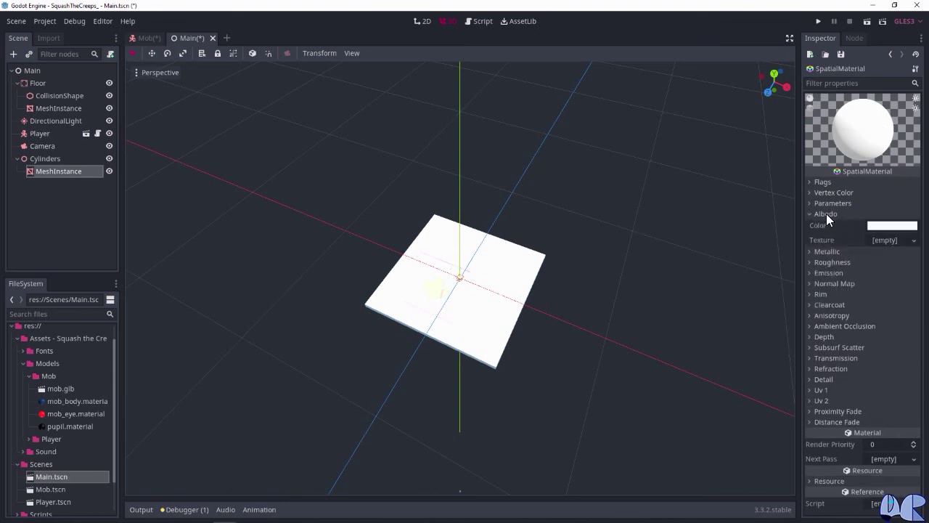
{"action": "left_click", "coordinate": [877, 227]}
{"action": "left_click", "coordinate": [858, 34]}
{"action": "left_click_drag", "start_coordinate": [831, 37], "coordinate": [846, 5]}
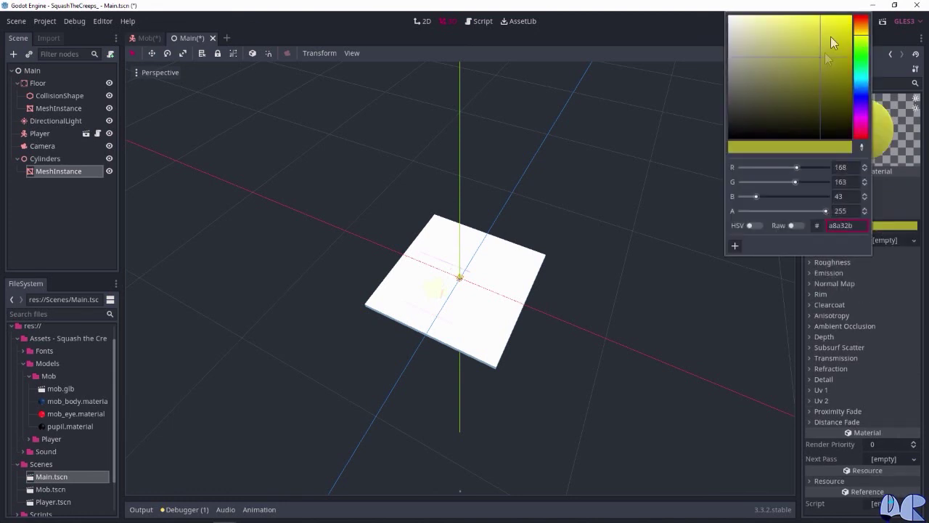
{"action": "left_click", "coordinate": [803, 298]}
{"action": "scroll", "coordinate": [508, 298], "scroll_direction": "up", "scroll_amount": 3}
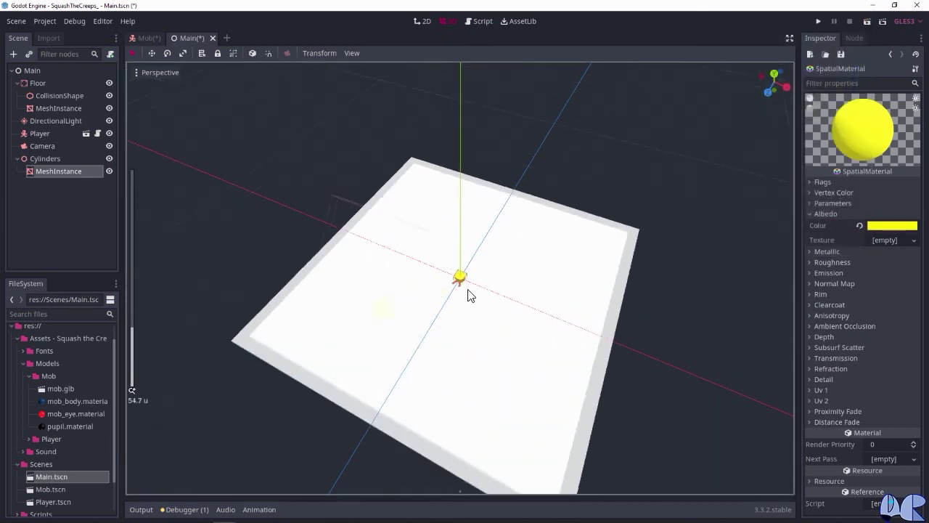
{"action": "scroll", "coordinate": [443, 263], "scroll_direction": "up", "scroll_amount": 3}
{"action": "scroll", "coordinate": [508, 283], "scroll_direction": "down", "scroll_amount": 2}
{"action": "scroll", "coordinate": [508, 283], "scroll_direction": "down", "scroll_amount": 2}
{"action": "scroll", "coordinate": [508, 282], "scroll_direction": "up", "scroll_amount": 1}
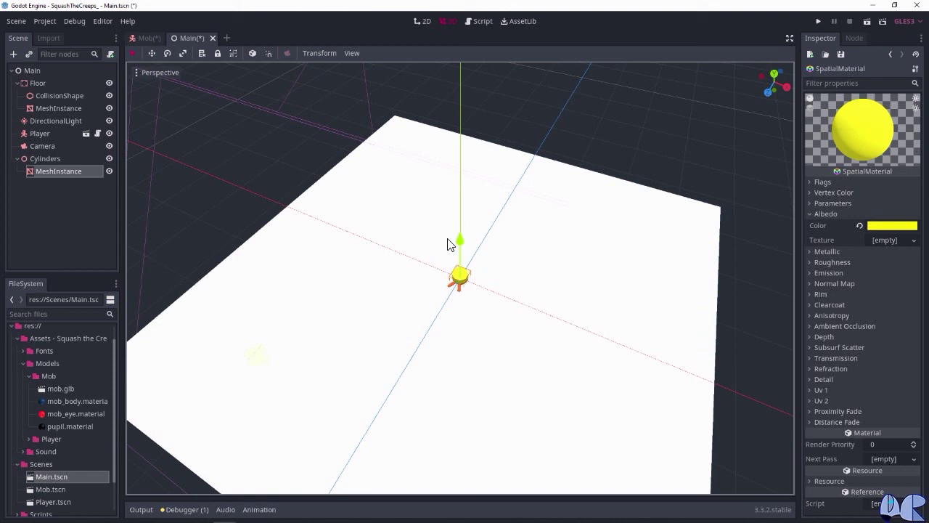
- Turn on the Camera's Preview to see the yellow cylinder atop the player
{"action": "left_click", "coordinate": [54, 146]}
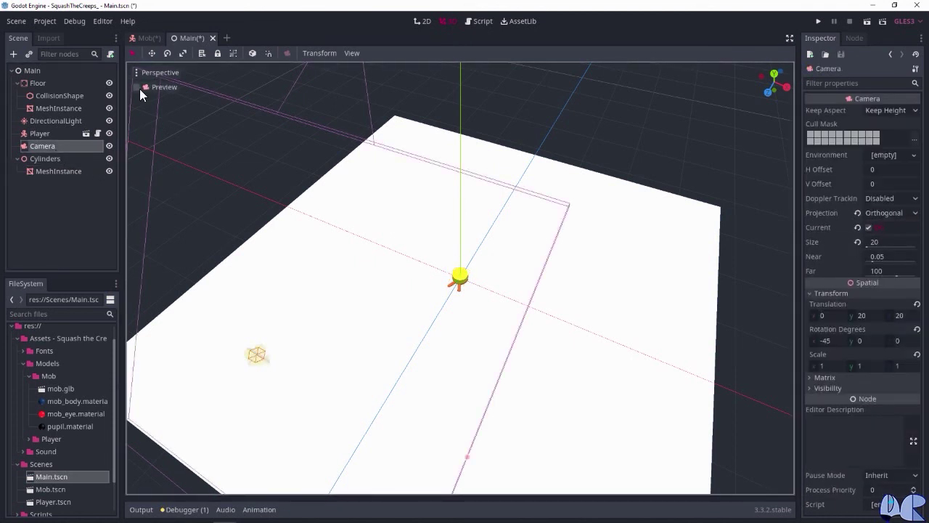
{"action": "left_click", "coordinate": [138, 87]}
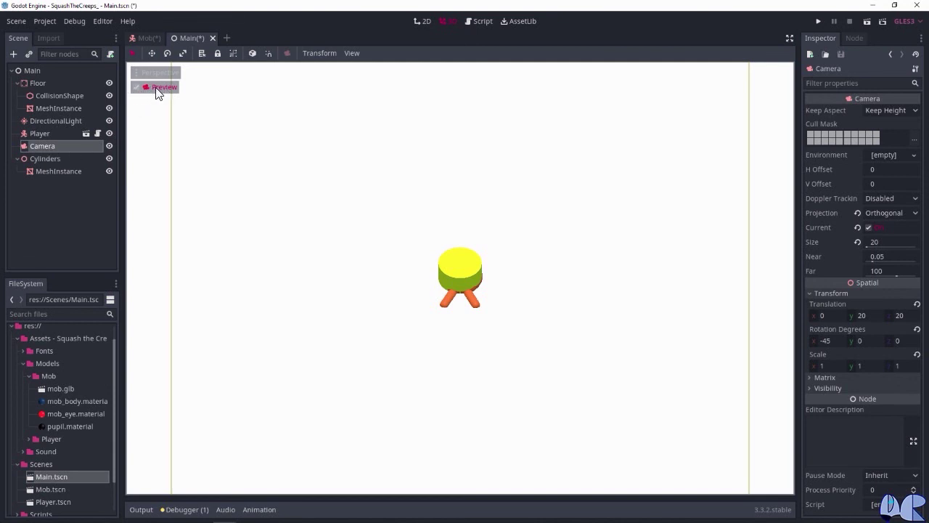
{"action": "left_click", "coordinate": [63, 171]}
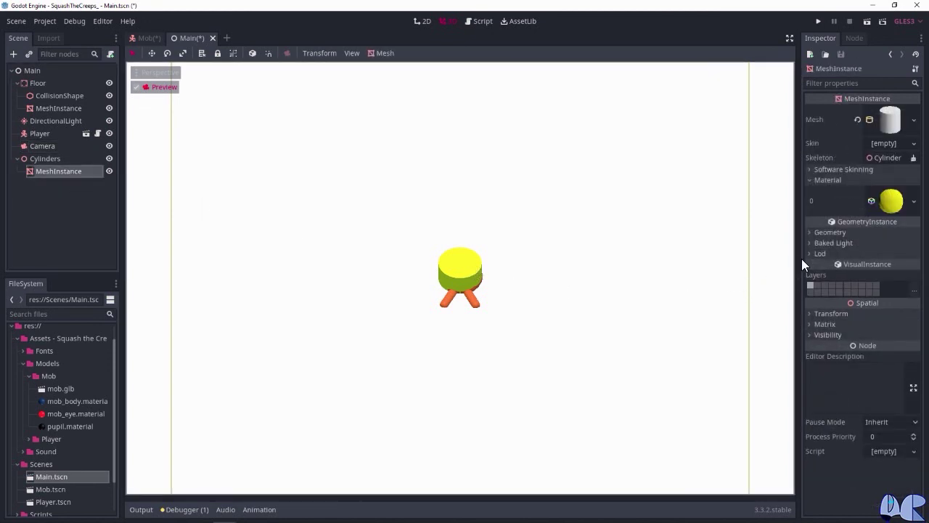
- Set the cylinder's Transform translation x and z to -15, correcting an initial -14
{"action": "left_click", "coordinate": [839, 315]}
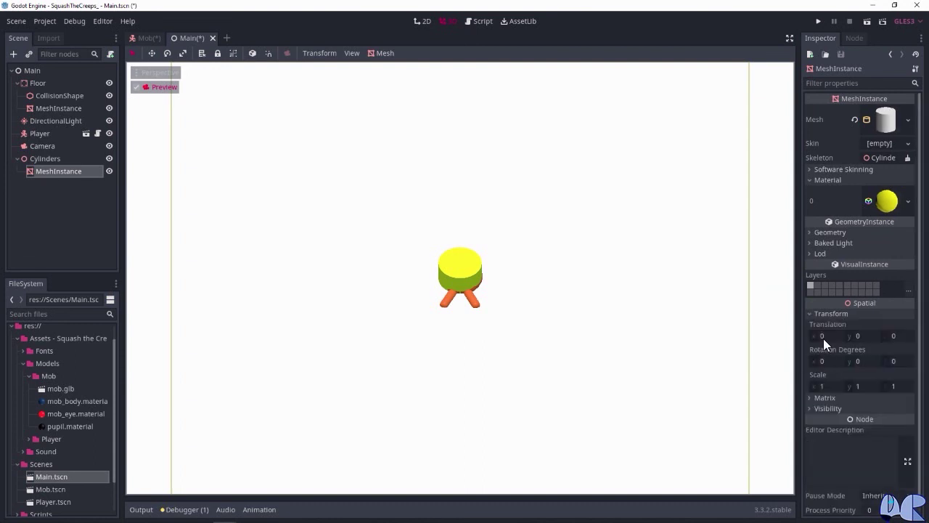
{"action": "left_click", "coordinate": [823, 338]}
{"action": "type", "text": "-14"}
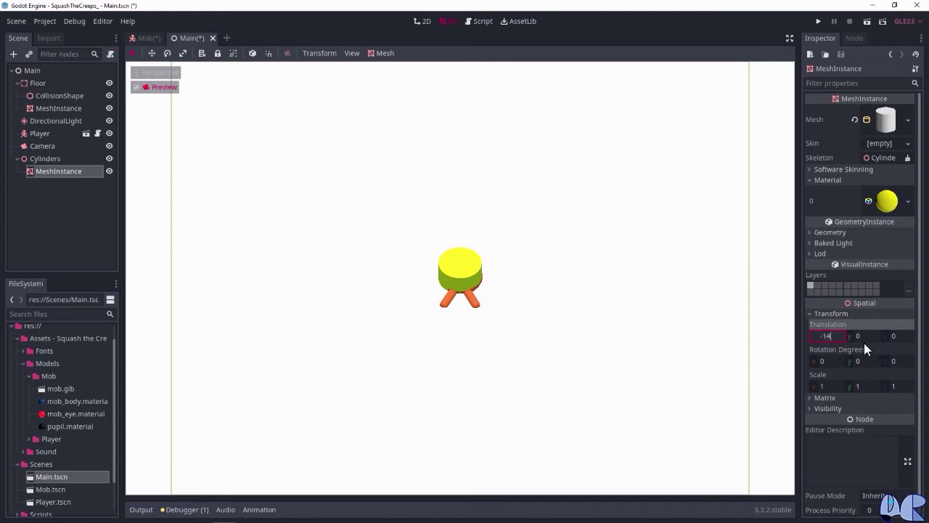
{"action": "left_click", "coordinate": [898, 336]}
{"action": "type", "text": "-14"}
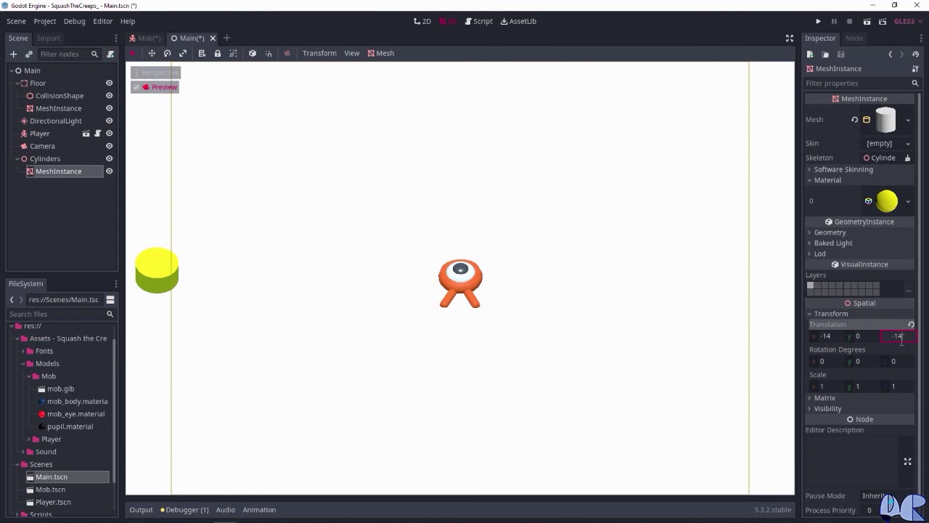
{"action": "key", "text": "Return"}
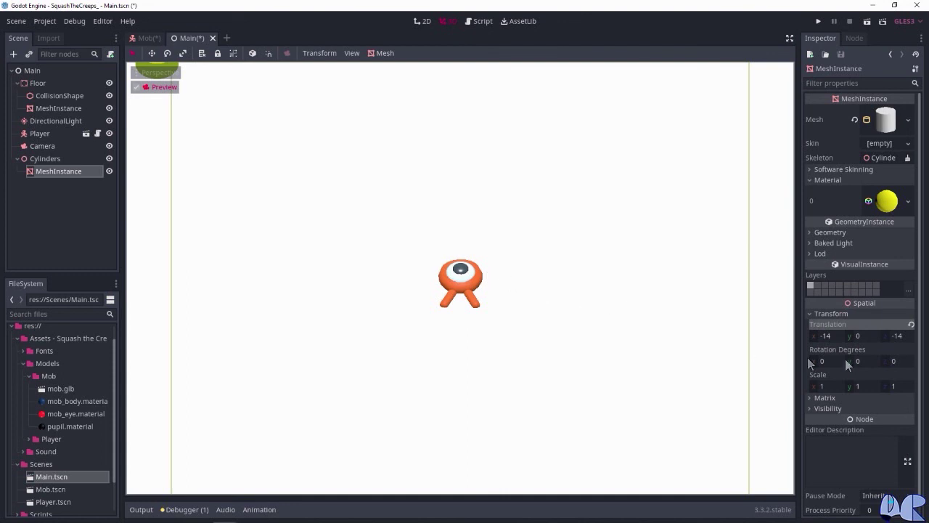
{"action": "left_click", "coordinate": [831, 337]}
{"action": "type", "text": "-15"}
{"action": "left_click", "coordinate": [897, 336]}
{"action": "type", "text": "-15"}
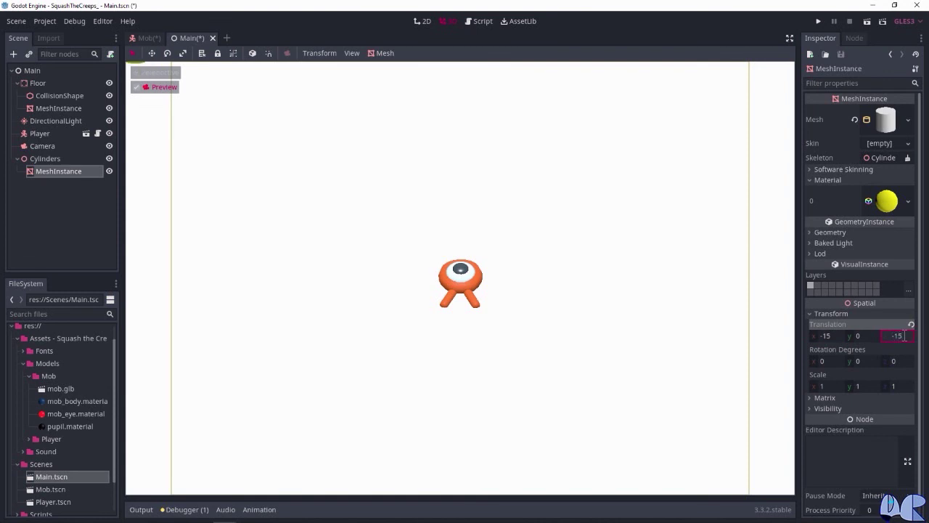
{"action": "key", "text": "Return"}
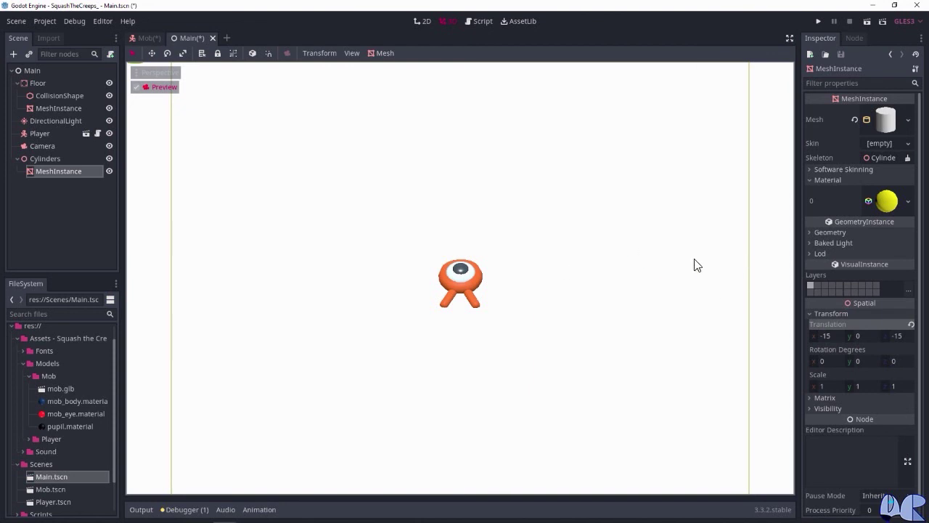
- Rename the MeshInstance node under Cylinders to Cylinder
{"action": "left_click", "coordinate": [80, 172]}
{"action": "double_click", "coordinate": [84, 171]}
{"action": "type", "text": "Cy"}
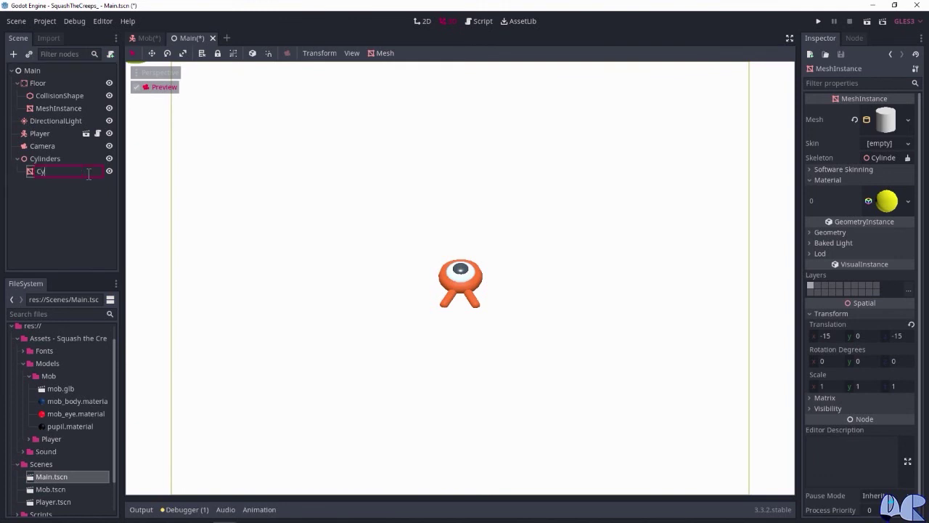
{"action": "type", "text": "linder"}
{"action": "key", "text": "Return"}
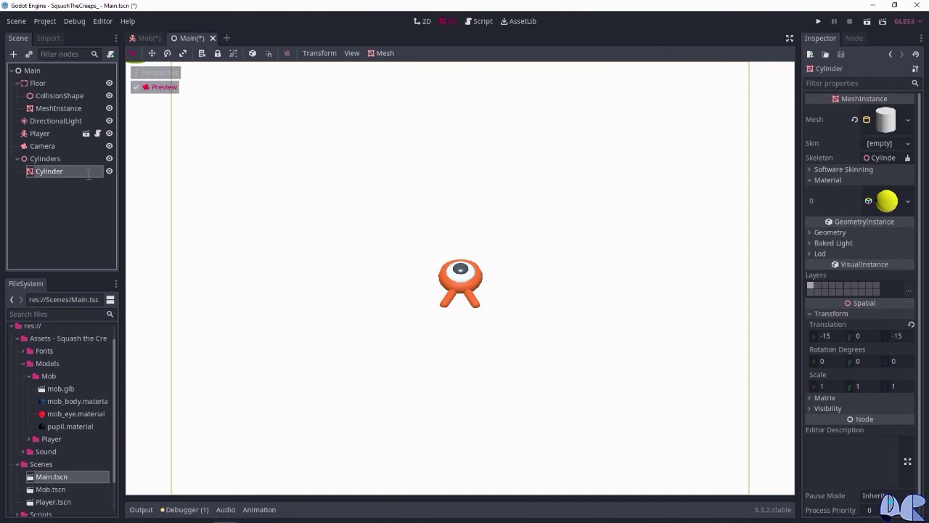
{"action": "left_click", "coordinate": [62, 172]}
- Duplicate Cylinder as Cylinder2, set its x translation to 15, then duplicate it as Cylinder3
{"action": "key", "text": "ctrl+d"}
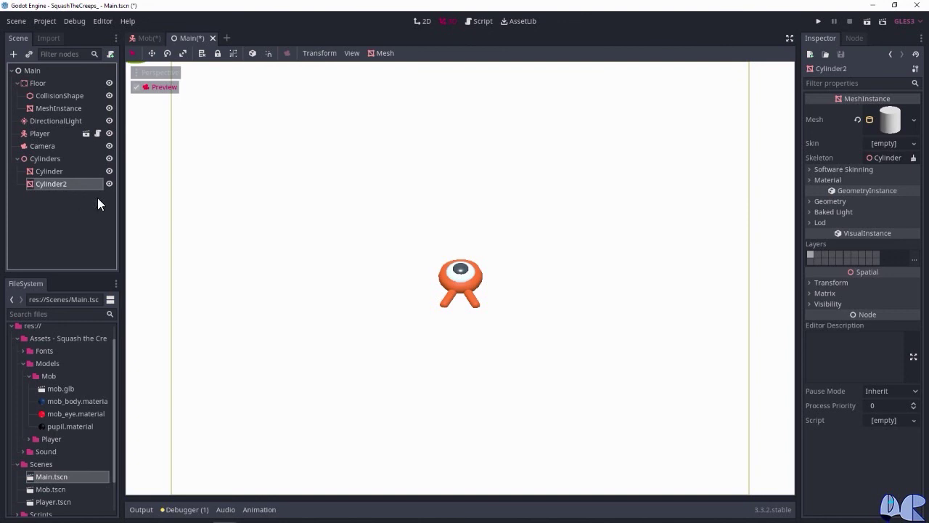
{"action": "left_click", "coordinate": [834, 283]}
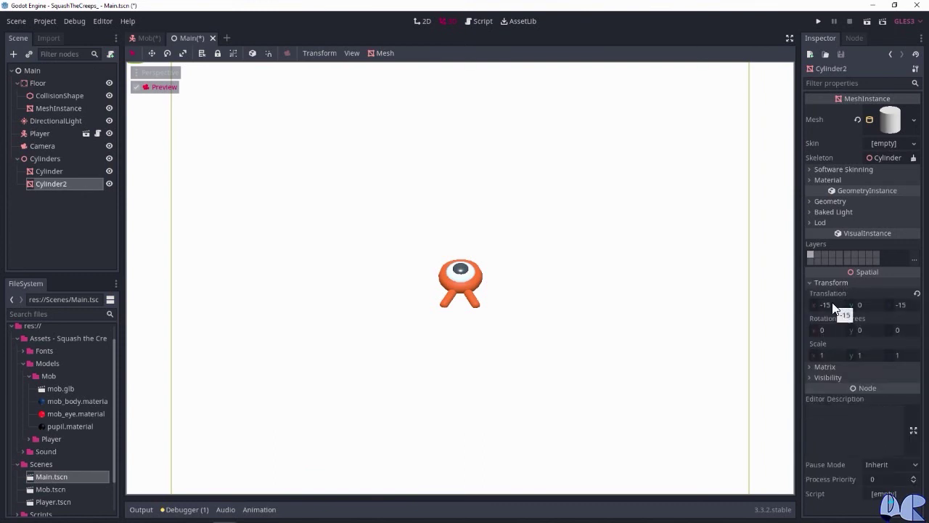
{"action": "left_click", "coordinate": [833, 305]}
{"action": "key", "text": "BackSpace"}
{"action": "type", "text": "15"}
{"action": "key", "text": "Return"}
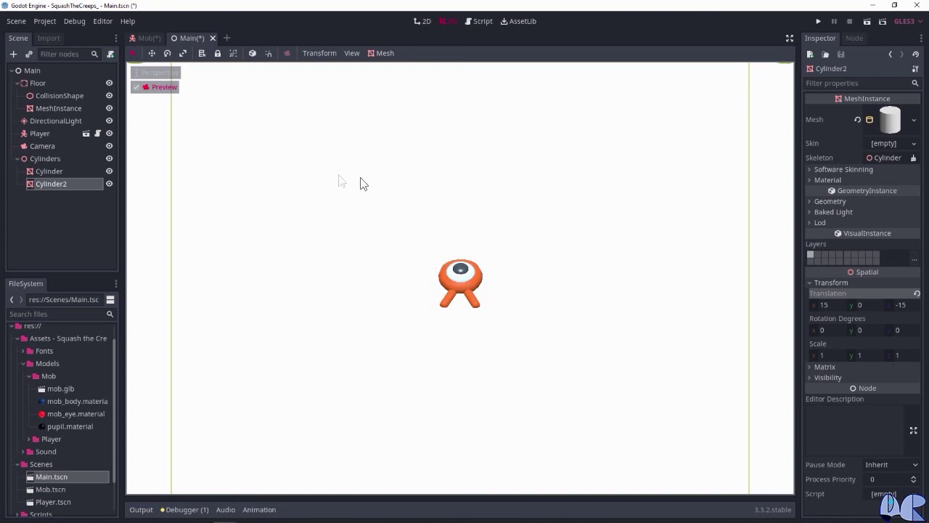
{"action": "left_click", "coordinate": [47, 184]}
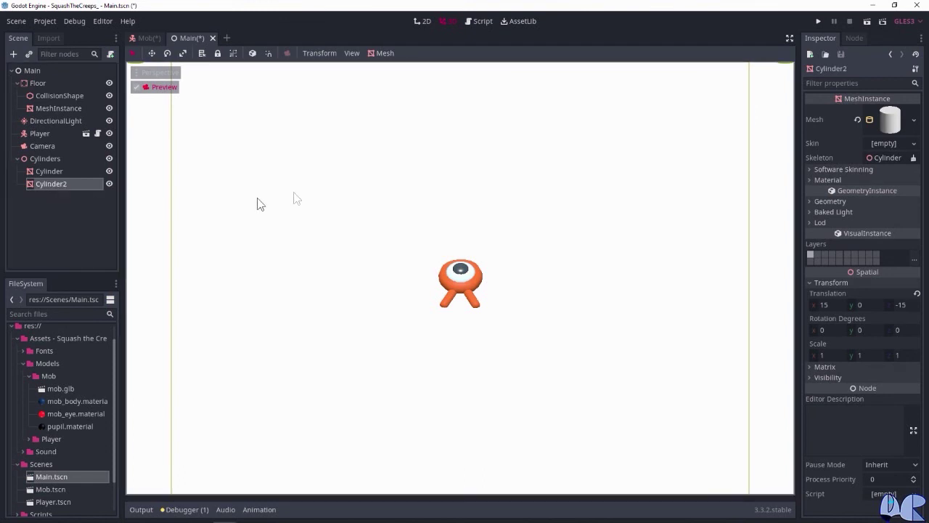
{"action": "key", "text": "ctrl+d"}
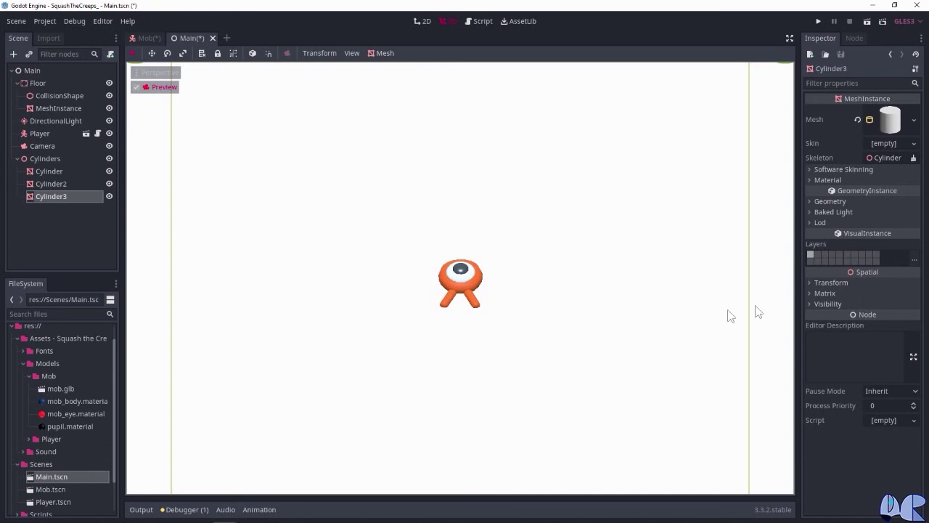
- Set Cylinder3's Translation z to 15, placing it at (15, 0, 15)
{"action": "left_click", "coordinate": [829, 283]}
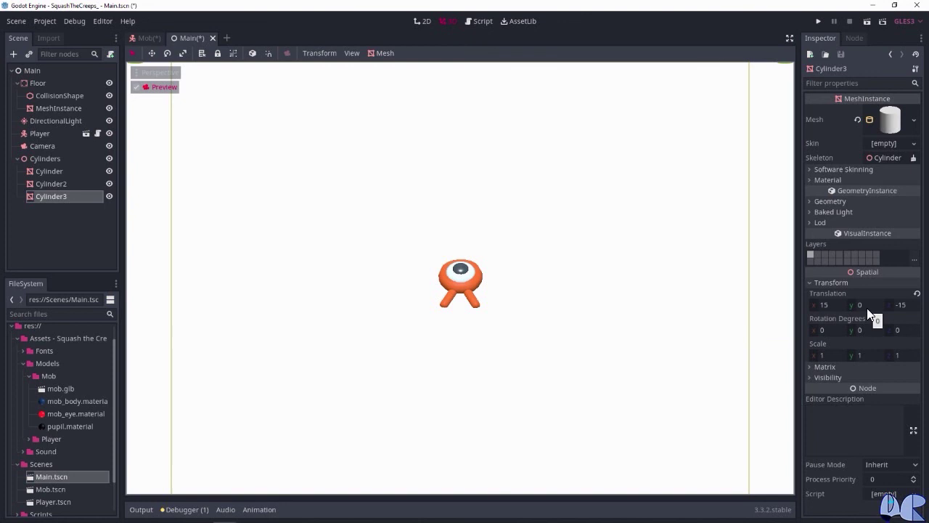
{"action": "left_click", "coordinate": [901, 305]}
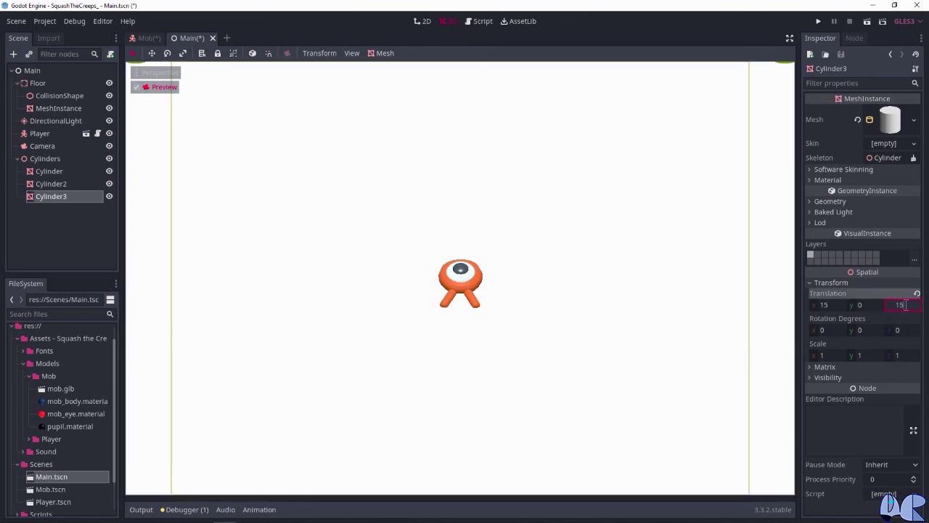
{"action": "key", "text": "Return"}
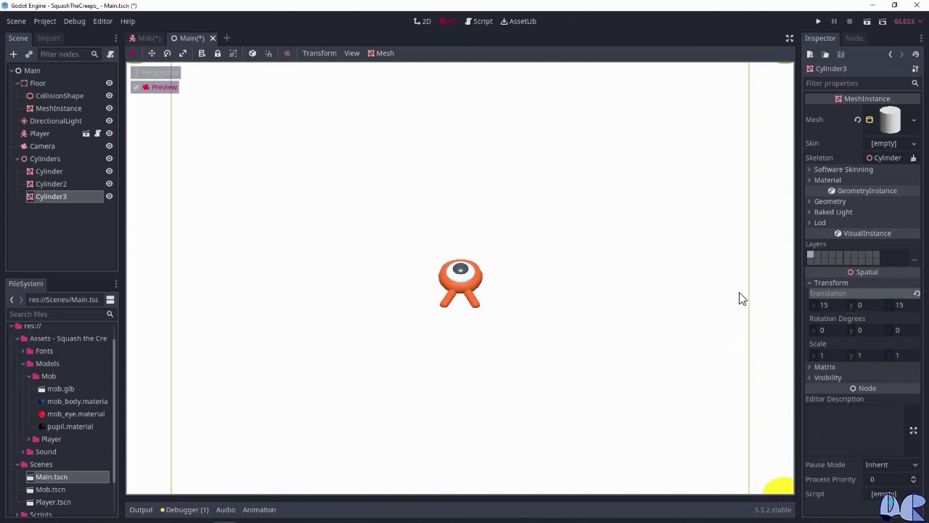
- Duplicate Cylinder3 as Cylinder4 and set its Translation x to -15
{"action": "left_click", "coordinate": [77, 235]}
{"action": "left_click", "coordinate": [66, 198]}
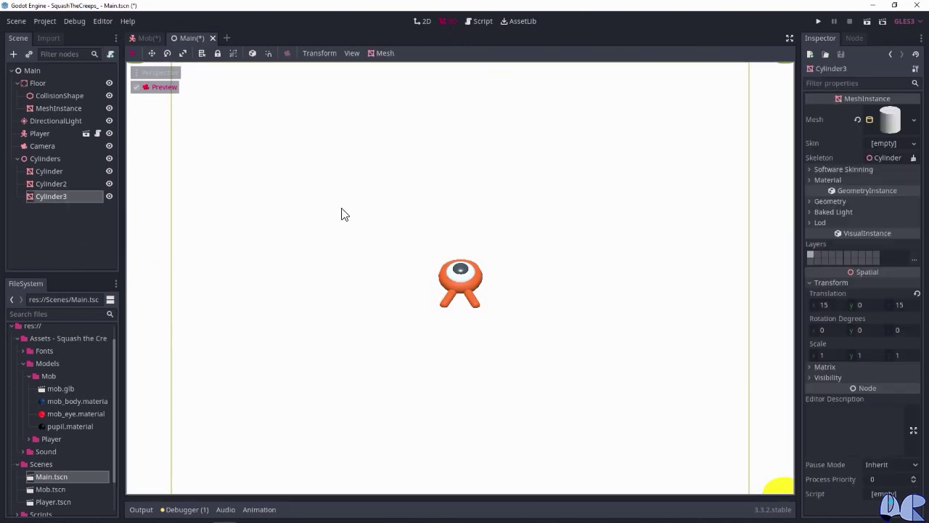
{"action": "key", "text": "ctrl+d"}
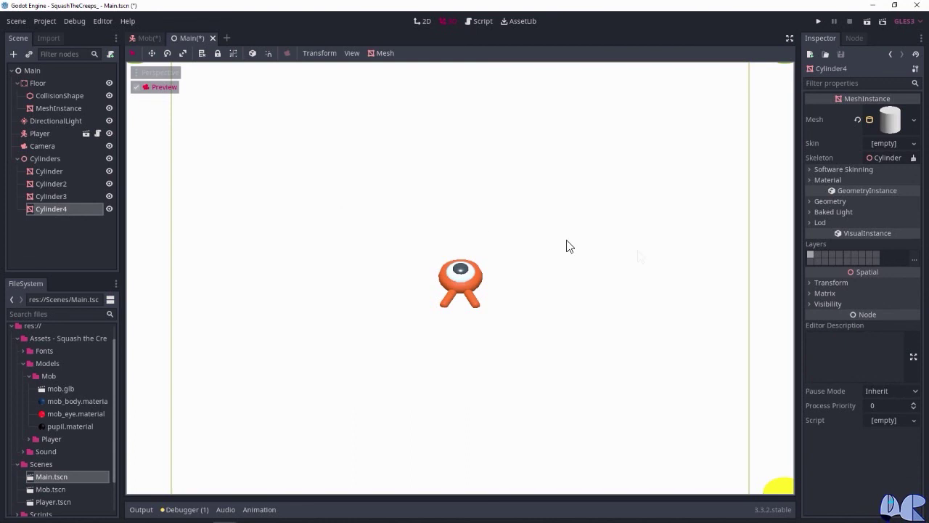
{"action": "left_click", "coordinate": [838, 283]}
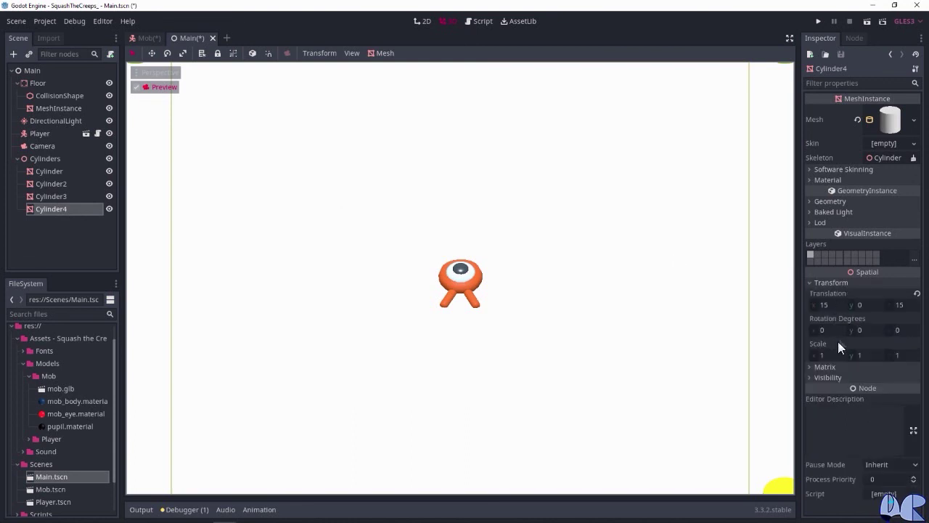
{"action": "left_click", "coordinate": [830, 304]}
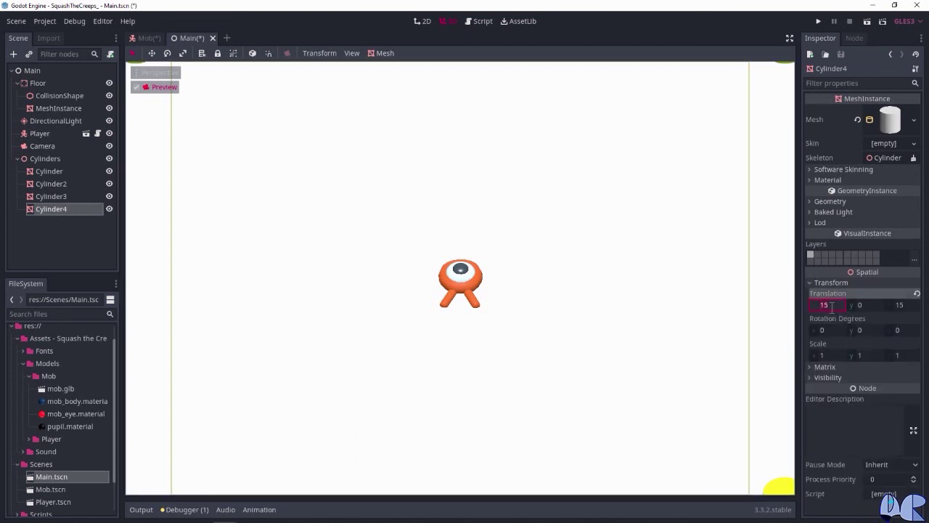
{"action": "type", "text": "-"}
{"action": "key", "text": "Return"}
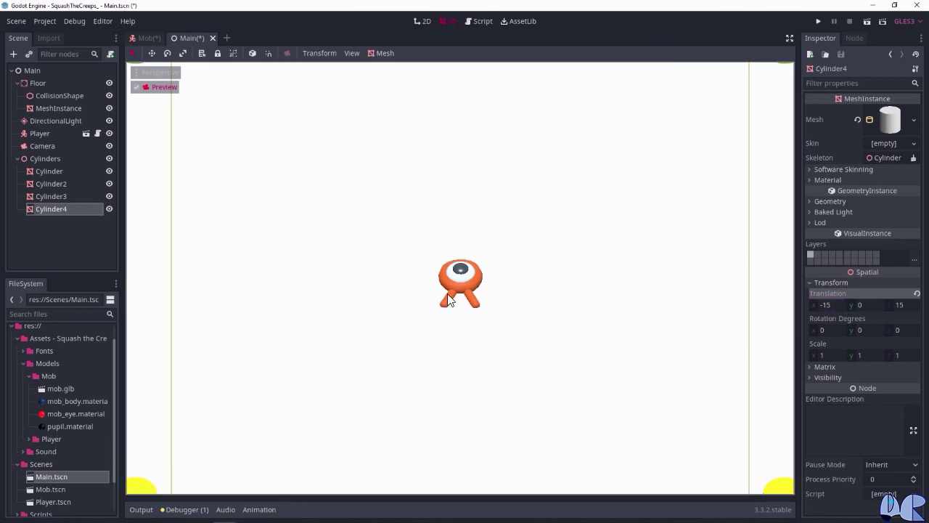
- Leave the camera preview and view the floor from above, all four yellow cylinders visible
{"action": "left_click", "coordinate": [135, 88]}
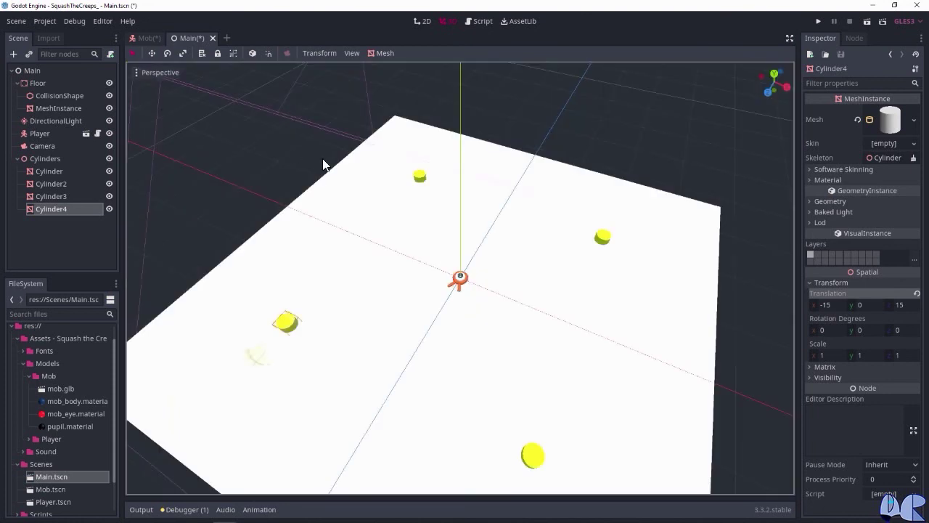
{"action": "middle_click_drag", "start_coordinate": [394, 159], "coordinate": [514, 197]}
{"action": "scroll", "coordinate": [514, 196], "scroll_direction": "up", "scroll_amount": 2}
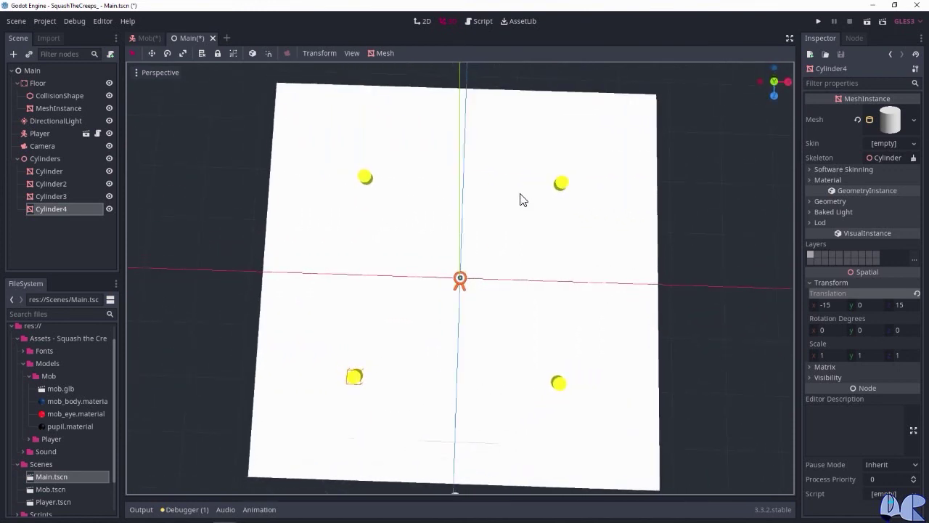
{"action": "middle_click_drag", "start_coordinate": [520, 200], "coordinate": [520, 203]}
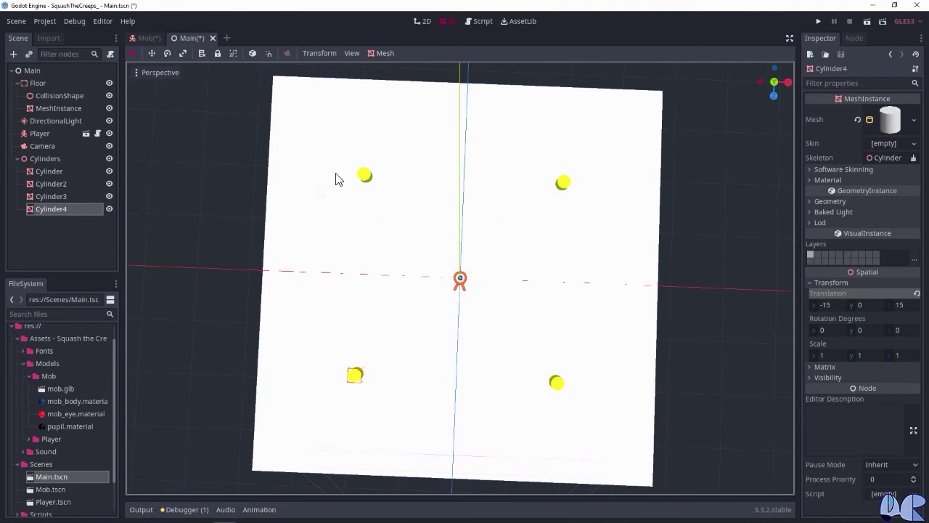
{"action": "left_click", "coordinate": [157, 71]}
{"action": "left_click", "coordinate": [162, 89]}
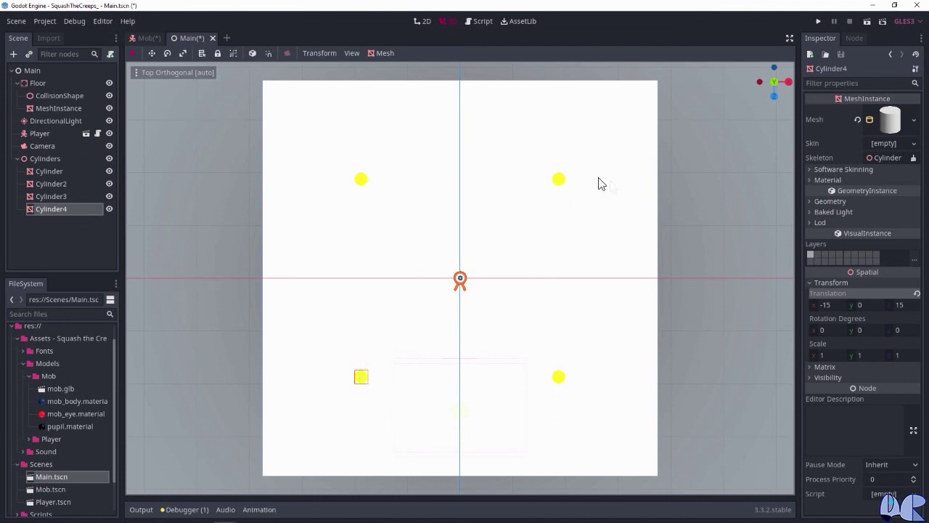
{"action": "mouse_move", "coordinate": [716, 282]}
{"action": "middle_mouse_down"}
{"action": "mouse_move", "coordinate": [730, 244]}
{"action": "mouse_move", "coordinate": [717, 233]}
{"action": "middle_mouse_up"}
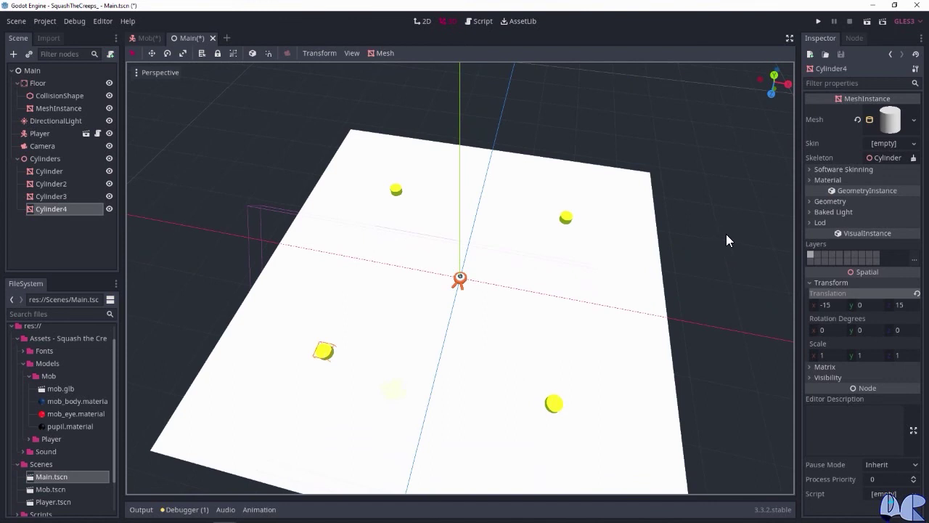
- Add a Path node, found by searching 'path', as a child of the Main root node
{"action": "left_click", "coordinate": [36, 72]}
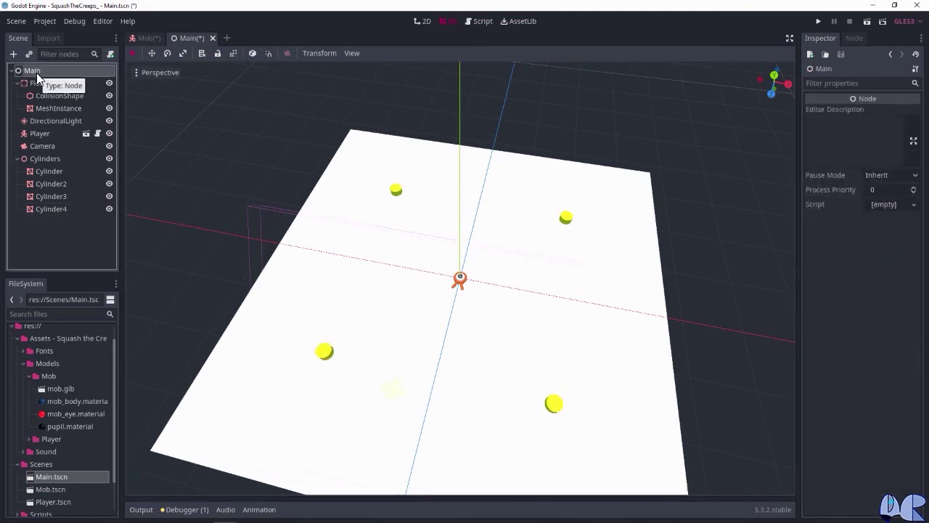
{"action": "left_click", "coordinate": [11, 54]}
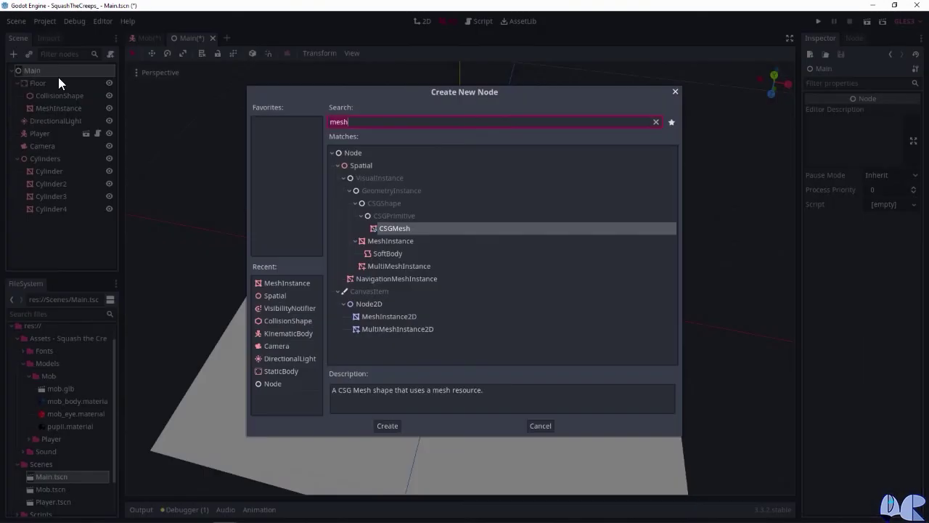
{"action": "type", "text": "path"}
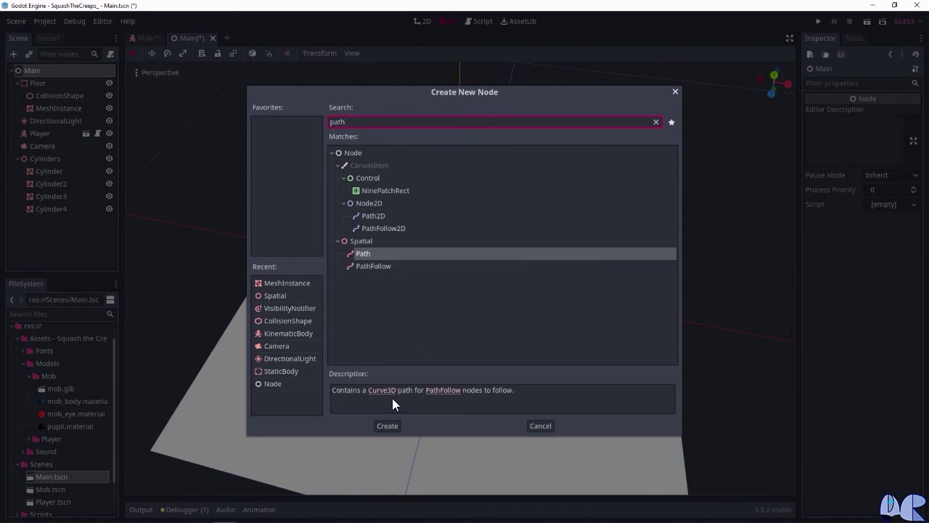
{"action": "left_click", "coordinate": [387, 426]}
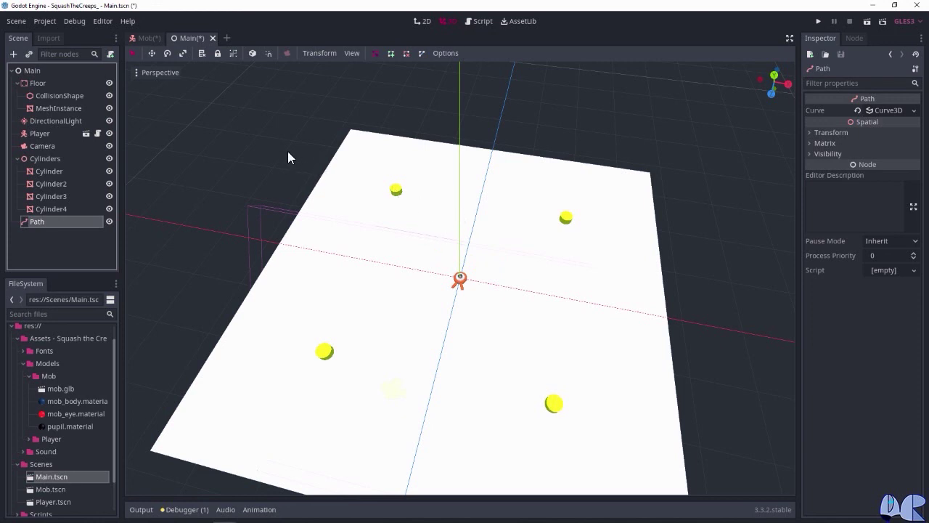
- Switch the viewport to the top orthographic view and turn on Use Snap
{"action": "middle_click_drag", "start_coordinate": [287, 151], "coordinate": [711, 302]}
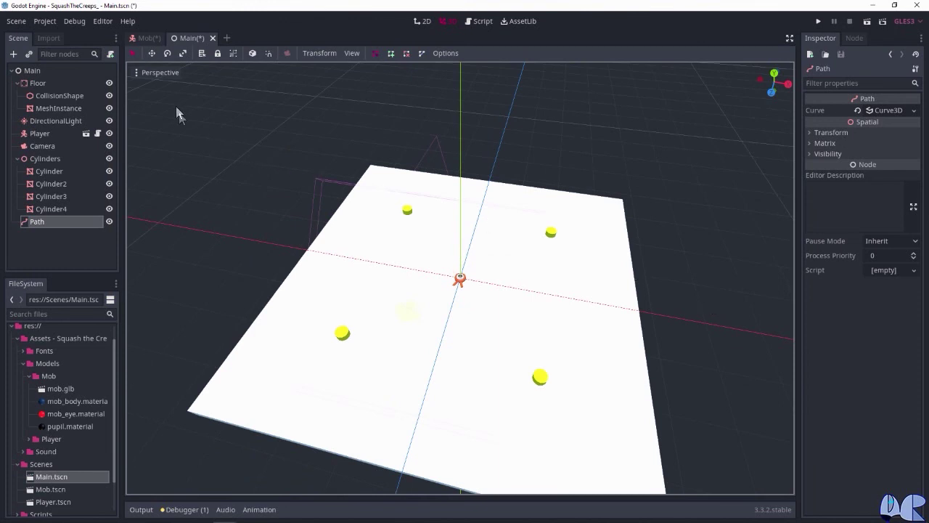
{"action": "left_click", "coordinate": [169, 73]}
{"action": "left_click", "coordinate": [167, 71]}
{"action": "left_click", "coordinate": [161, 74]}
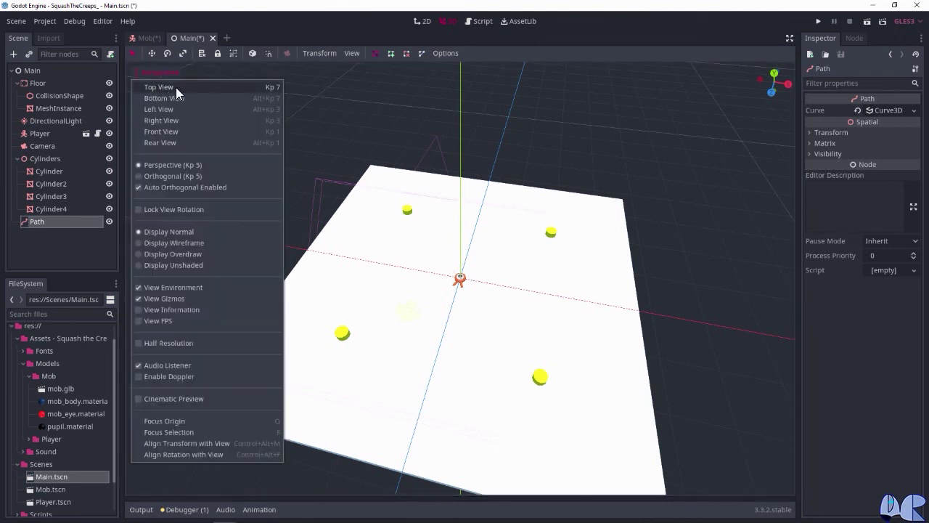
{"action": "left_click", "coordinate": [175, 87]}
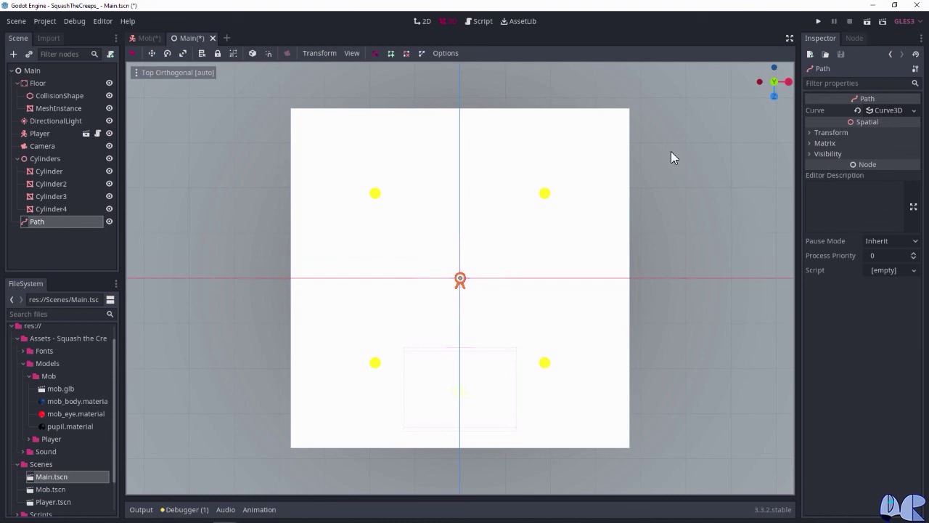
{"action": "left_click", "coordinate": [267, 55]}
- Zoom and pan the top view to frame the whole floor
{"action": "scroll", "coordinate": [338, 166], "scroll_direction": "up", "scroll_amount": 3}
{"action": "scroll", "coordinate": [283, 127], "scroll_direction": "up", "scroll_amount": 3}
{"action": "scroll", "coordinate": [280, 130], "scroll_direction": "down", "scroll_amount": 2}
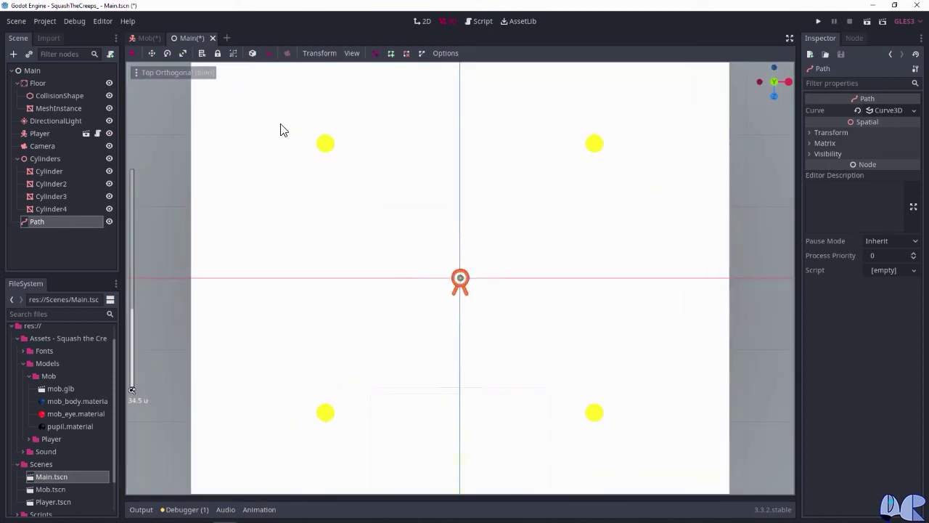
{"action": "scroll", "coordinate": [381, 128], "scroll_direction": "up", "scroll_amount": 2}
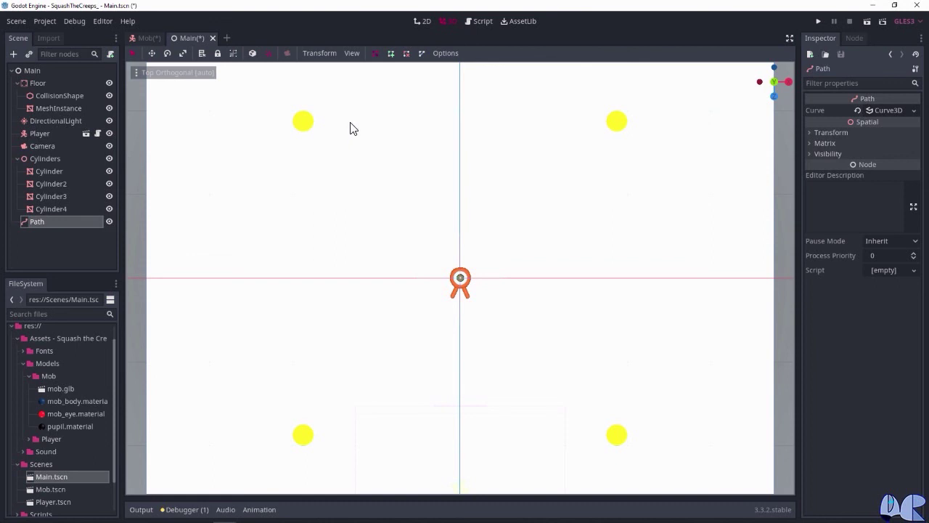
{"action": "scroll", "coordinate": [351, 127], "scroll_direction": "down", "scroll_amount": 3}
{"action": "scroll", "coordinate": [369, 143], "scroll_direction": "up", "scroll_amount": 5}
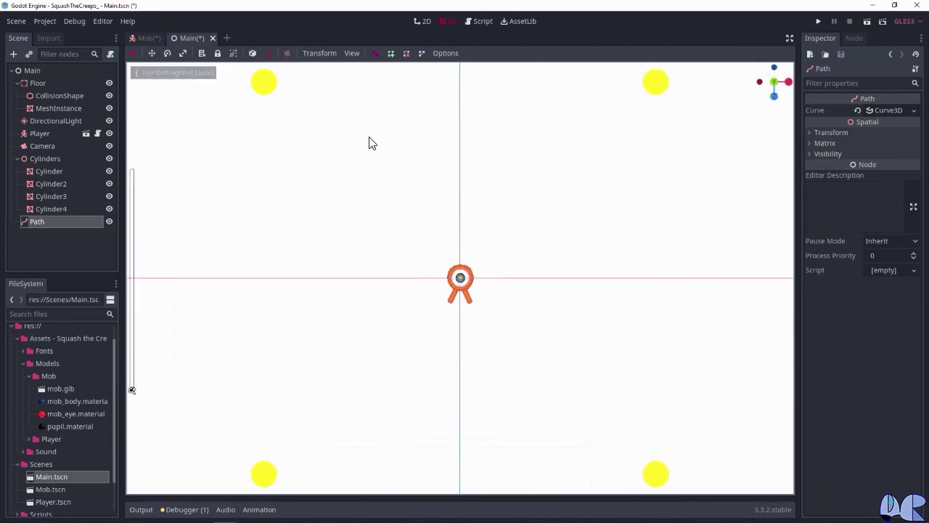
{"action": "scroll", "coordinate": [368, 139], "scroll_direction": "down", "scroll_amount": 1}
{"action": "middle_click_drag", "start_coordinate": [365, 122], "coordinate": [425, 222], "text": "shift"}
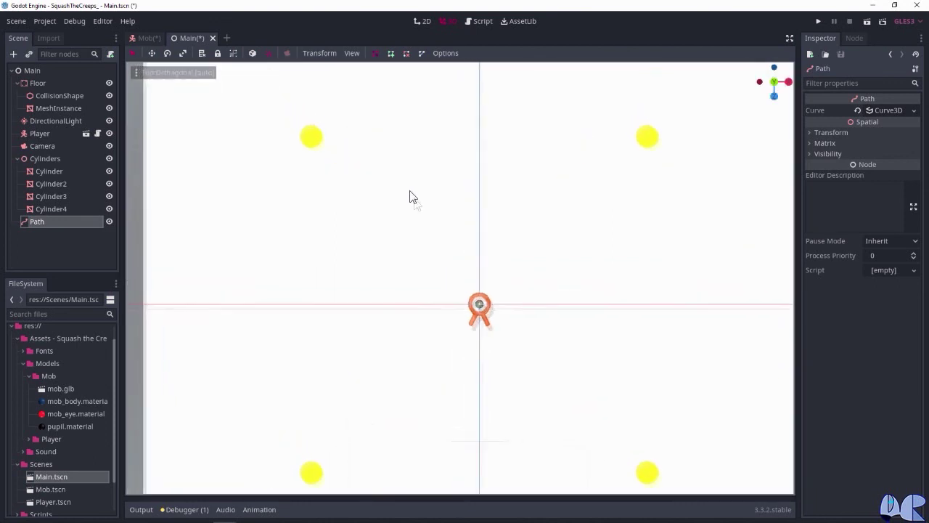
{"action": "mouse_move", "coordinate": [383, 172]}
{"action": "middle_mouse_down", "text": "shift"}
{"action": "mouse_move", "coordinate": [396, 117]}
{"action": "mouse_move", "coordinate": [437, 201]}
{"action": "middle_mouse_up", "text": "shift"}
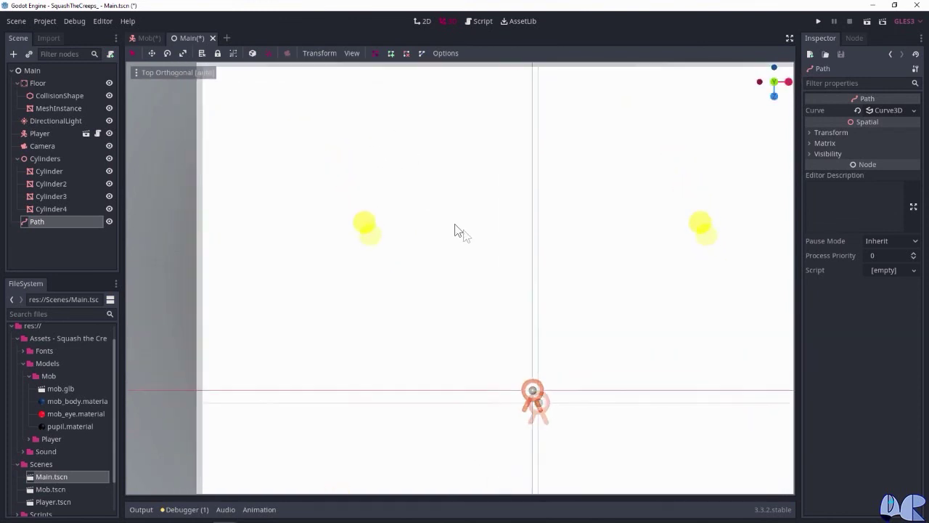
{"action": "scroll", "coordinate": [351, 238], "scroll_direction": "up", "scroll_amount": 4}
{"action": "scroll", "coordinate": [299, 193], "scroll_direction": "up", "scroll_amount": 4}
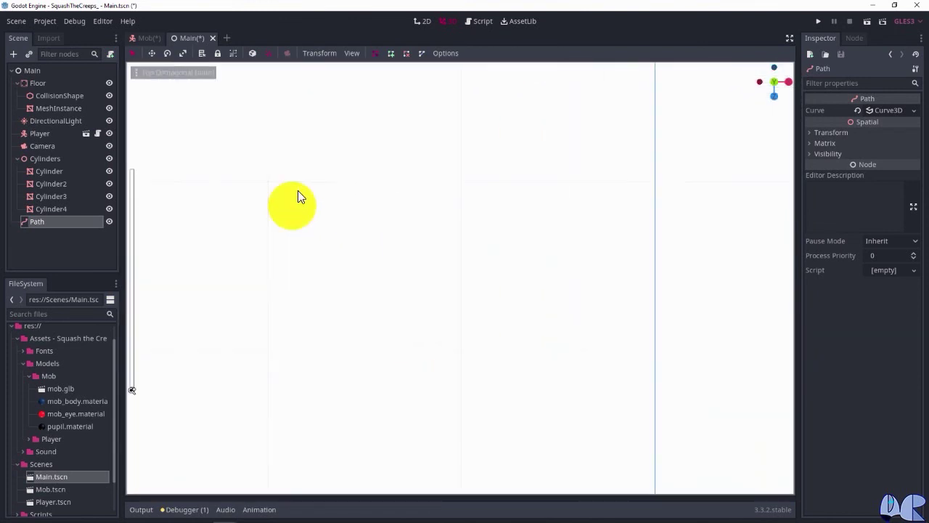
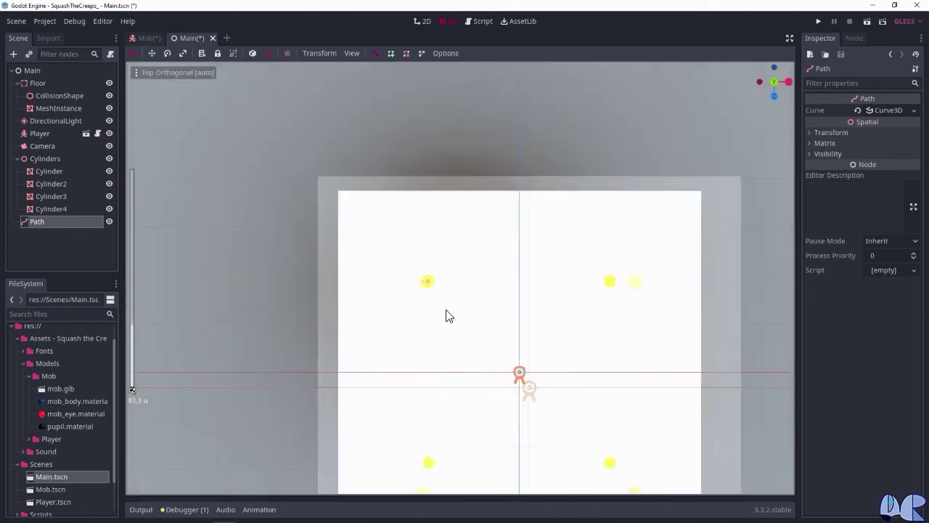
- Add Path points at the centres of the first and the lower cylinder
{"action": "scroll", "coordinate": [676, 286], "scroll_direction": "up", "scroll_amount": 4}
{"action": "scroll", "coordinate": [670, 284], "scroll_direction": "down", "scroll_amount": 1}
{"action": "middle_click_drag", "start_coordinate": [672, 251], "coordinate": [446, 234], "text": "shift"}
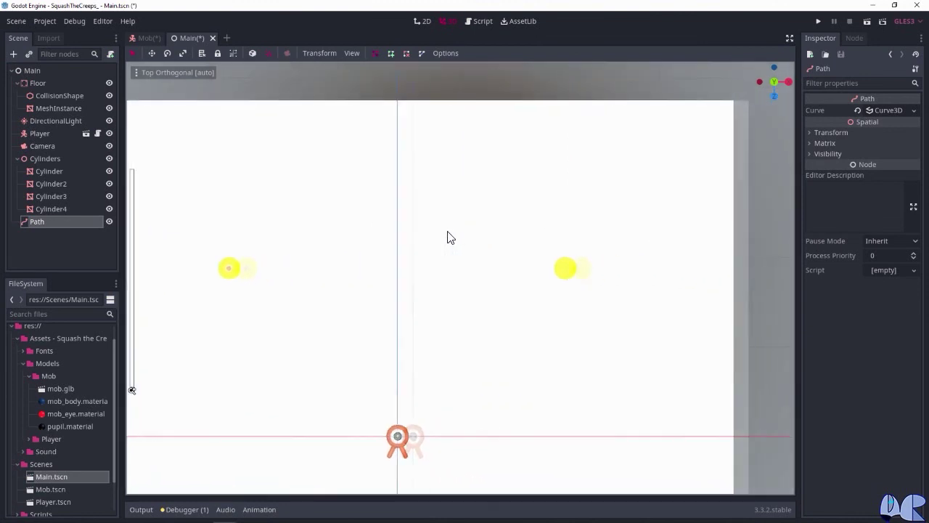
{"action": "scroll", "coordinate": [514, 266], "scroll_direction": "up", "scroll_amount": 5}
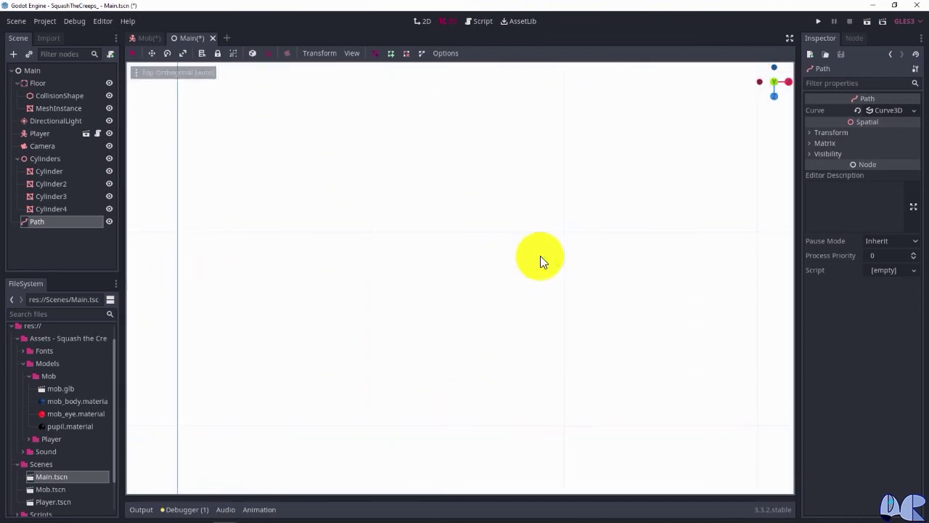
{"action": "left_click", "coordinate": [538, 254]}
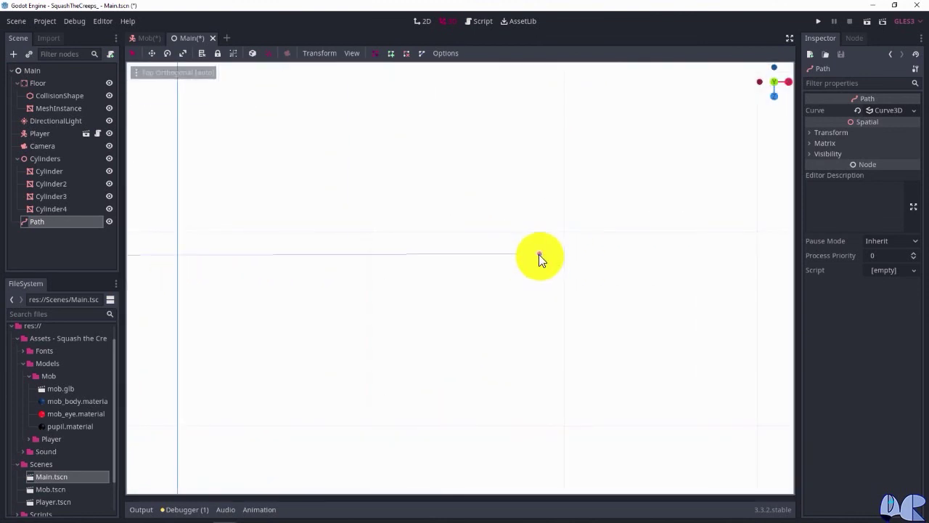
{"action": "scroll", "coordinate": [584, 288], "scroll_direction": "down", "scroll_amount": 10}
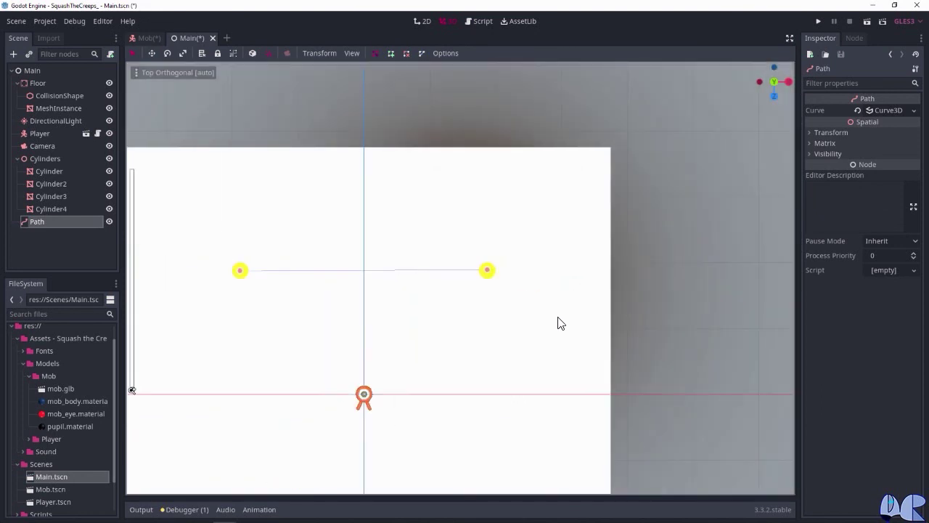
{"action": "middle_click_drag", "start_coordinate": [558, 348], "coordinate": [548, 172], "text": "shift"}
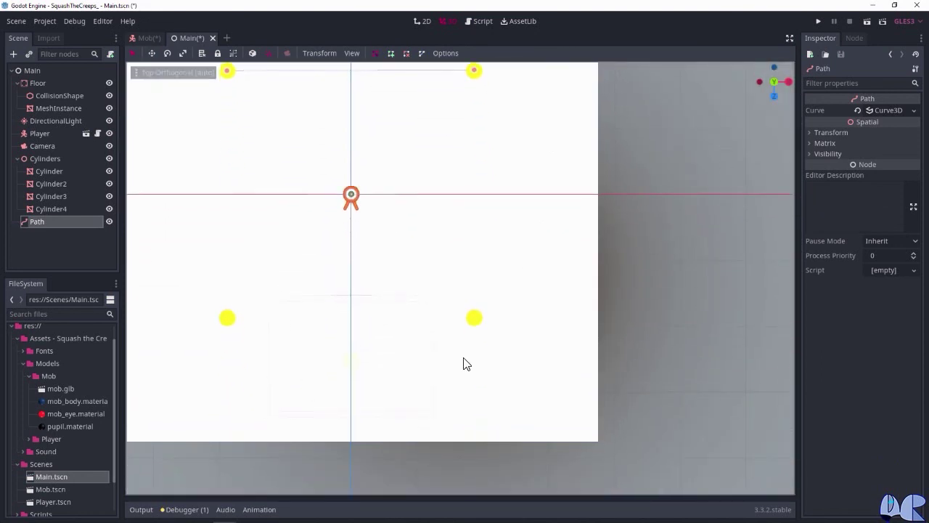
{"action": "scroll", "coordinate": [479, 349], "scroll_direction": "up", "scroll_amount": 10}
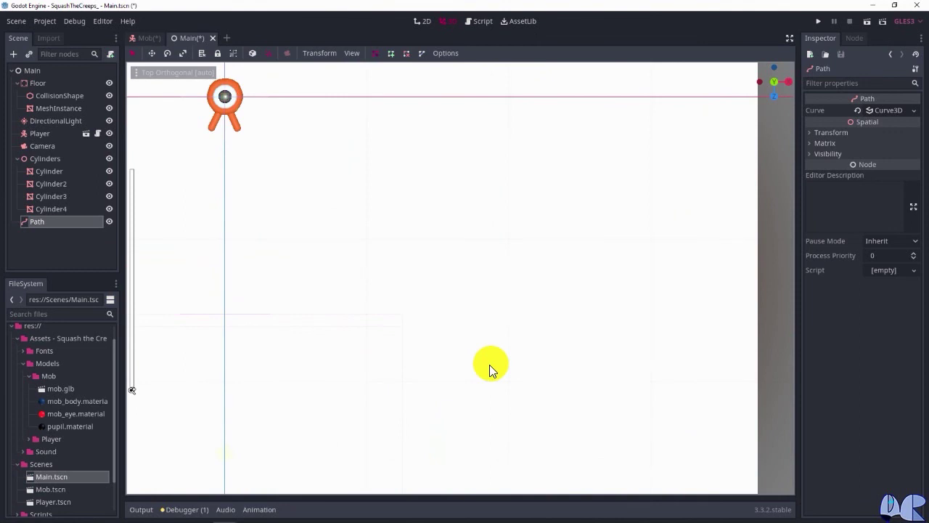
{"action": "left_click", "coordinate": [489, 364]}
- Add the last point at the final cylinder, close the curve into a loop, and deselect
{"action": "scroll", "coordinate": [583, 368], "scroll_direction": "down", "scroll_amount": 8}
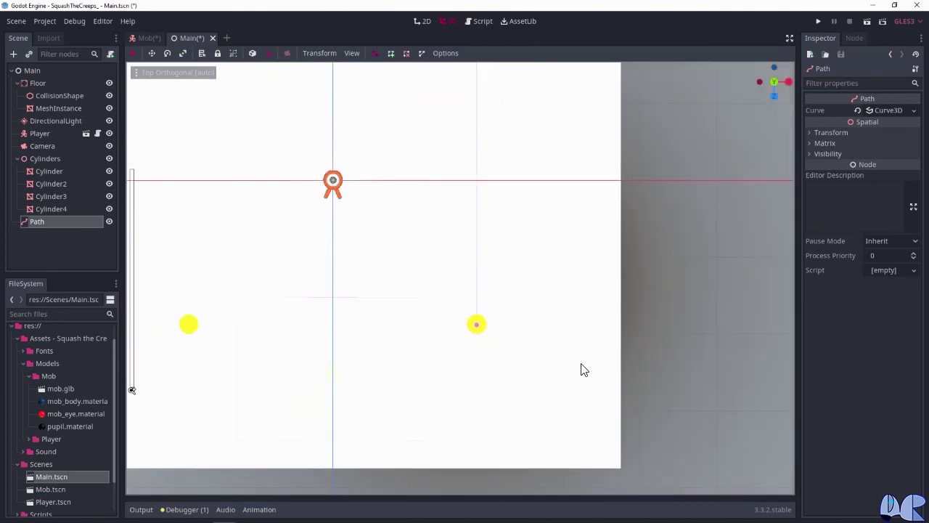
{"action": "scroll", "coordinate": [573, 362], "scroll_direction": "down", "scroll_amount": 6}
{"action": "middle_click_drag", "start_coordinate": [481, 331], "coordinate": [640, 338], "text": "shift"}
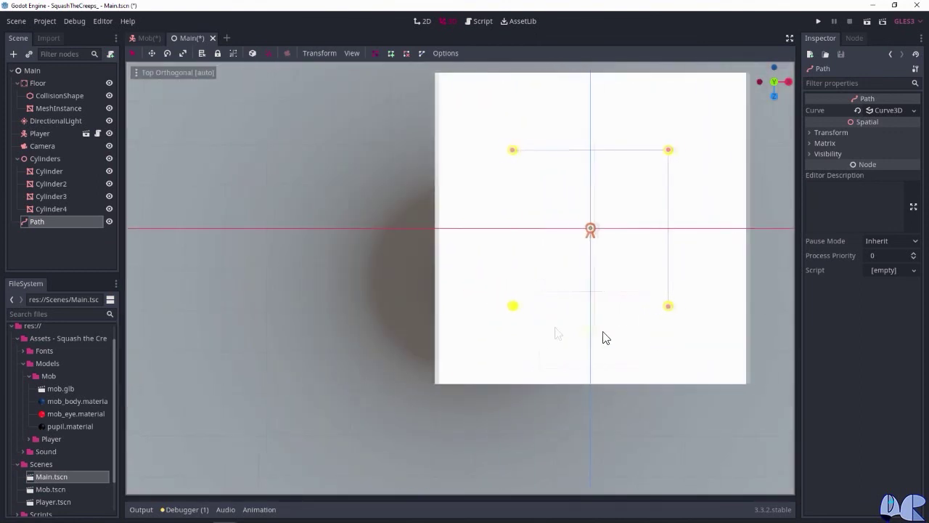
{"action": "scroll", "coordinate": [533, 323], "scroll_direction": "up", "scroll_amount": 4}
{"action": "scroll", "coordinate": [607, 331], "scroll_direction": "up", "scroll_amount": 3}
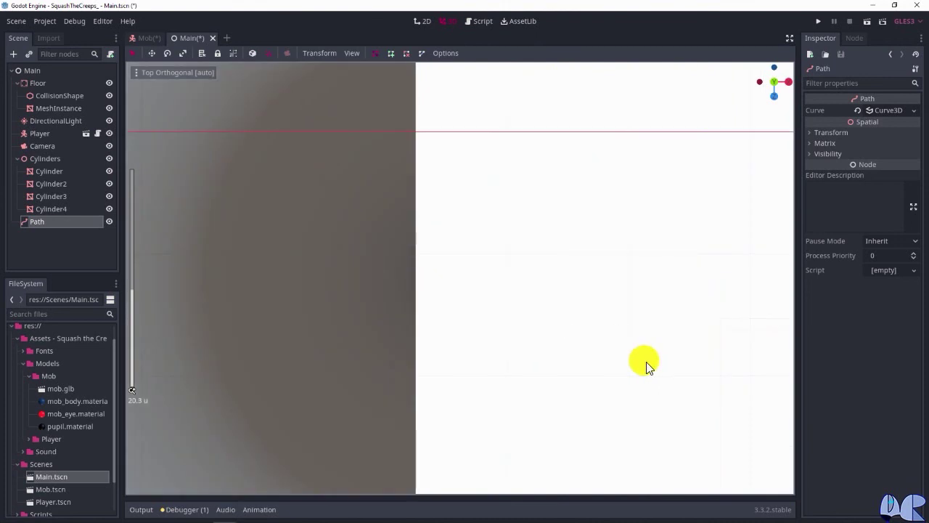
{"action": "scroll", "coordinate": [664, 374], "scroll_direction": "up", "scroll_amount": 4}
{"action": "left_click", "coordinate": [708, 392]}
{"action": "scroll", "coordinate": [710, 395], "scroll_direction": "up", "scroll_amount": 1}
{"action": "scroll", "coordinate": [629, 373], "scroll_direction": "down", "scroll_amount": 5}
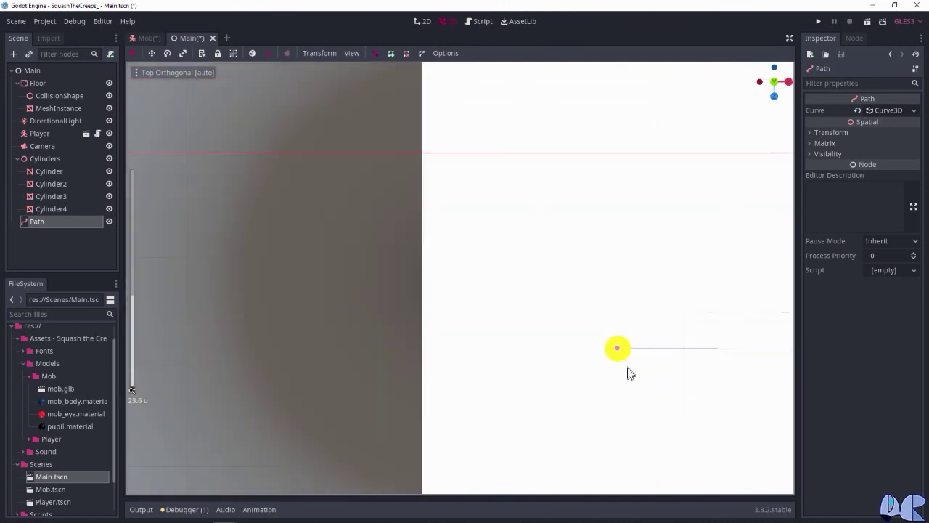
{"action": "scroll", "coordinate": [614, 356], "scroll_direction": "down", "scroll_amount": 4}
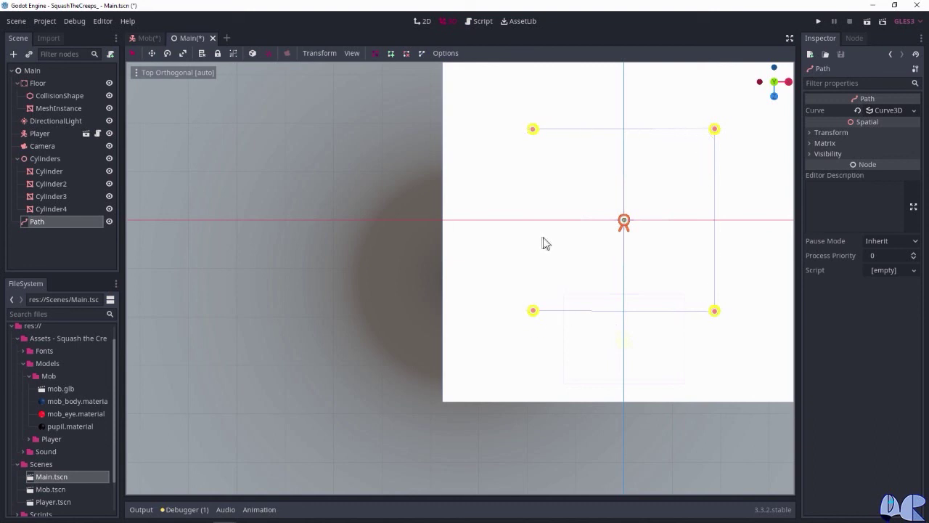
{"action": "left_click", "coordinate": [419, 56]}
{"action": "left_click", "coordinate": [44, 244]}
- Create a PathFollow node as a child of Path
{"action": "left_click", "coordinate": [48, 223]}
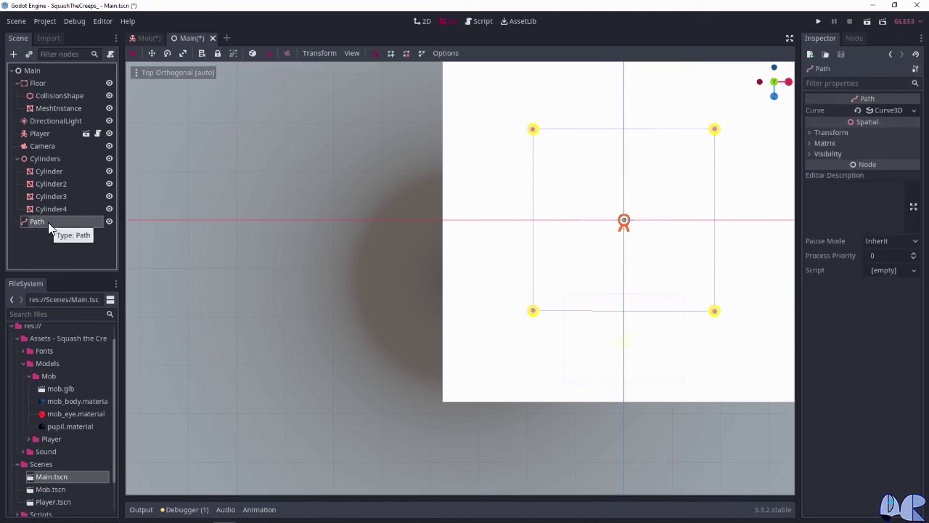
{"action": "left_click", "coordinate": [13, 54]}
{"action": "left_click", "coordinate": [379, 267]}
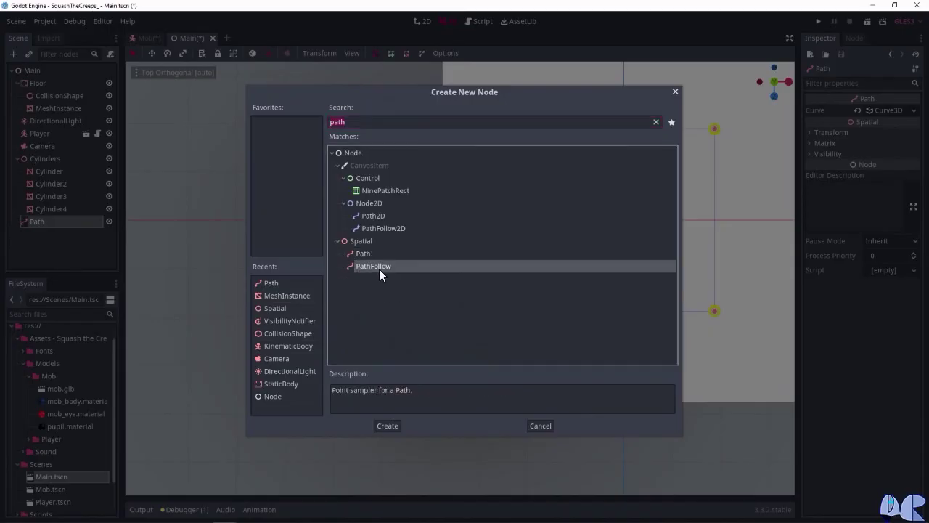
{"action": "left_click", "coordinate": [389, 426]}
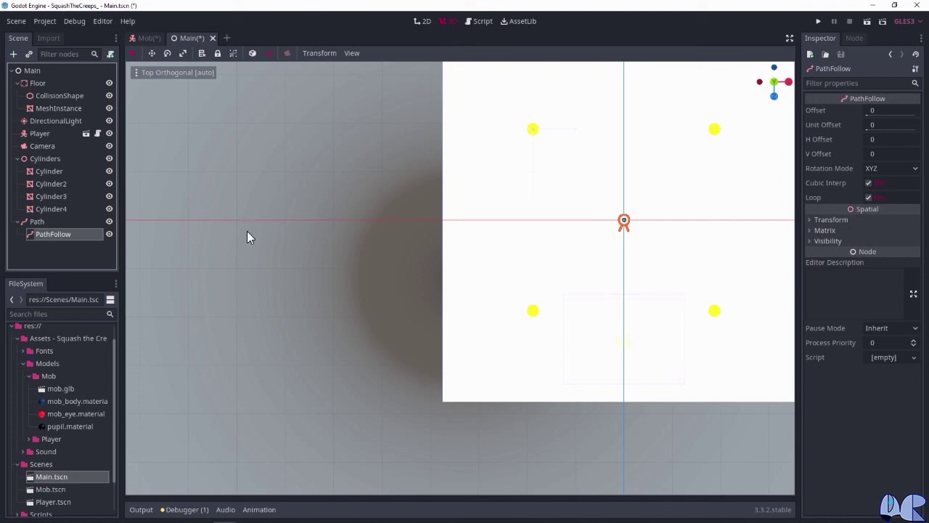
- Instance the Mob scene (Scenes/Mob.tscn) under PathFollow
{"action": "left_click", "coordinate": [30, 58]}
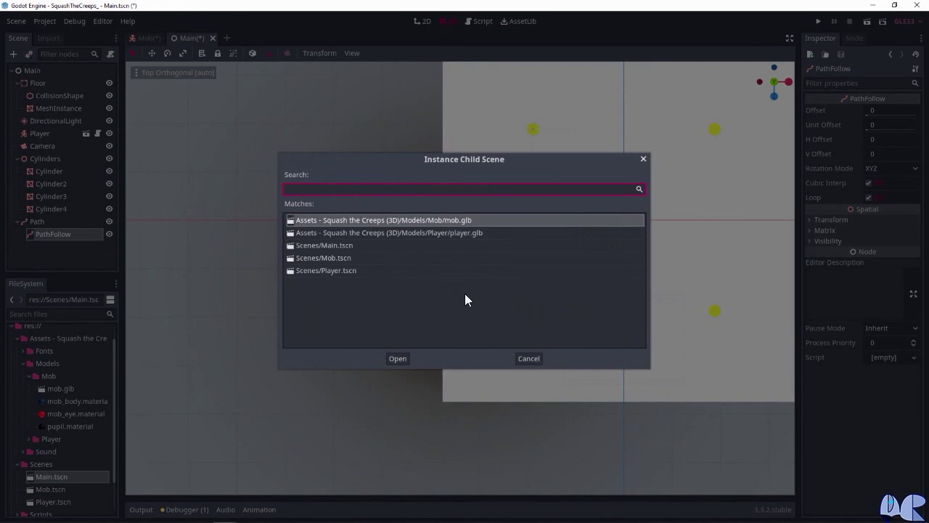
{"action": "left_click", "coordinate": [338, 258]}
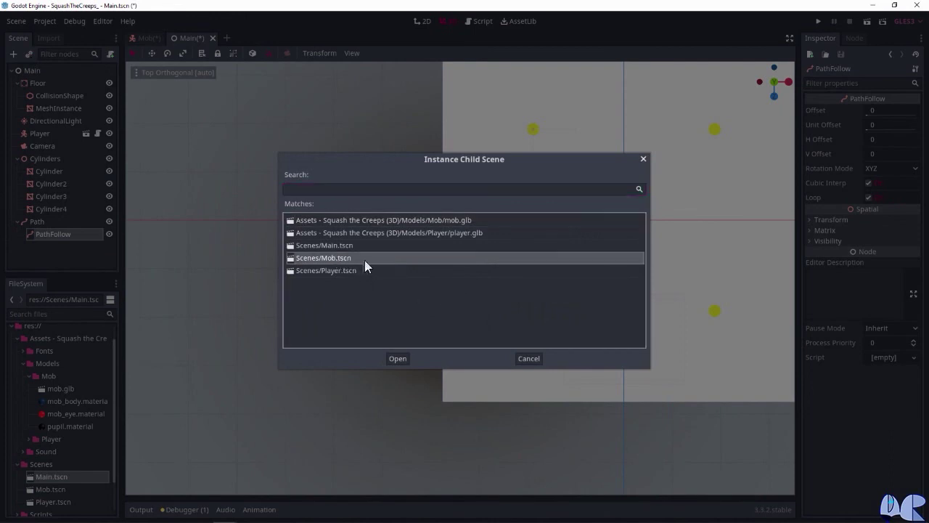
{"action": "left_click", "coordinate": [399, 359]}
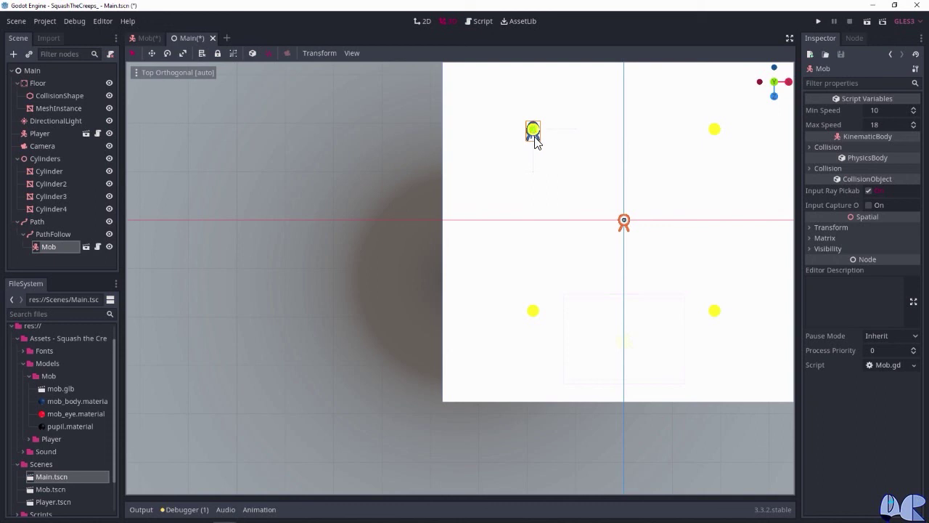
- Set PathFollow's Rotation Mode to Y and test its Offset along the path
{"action": "left_click", "coordinate": [45, 235]}
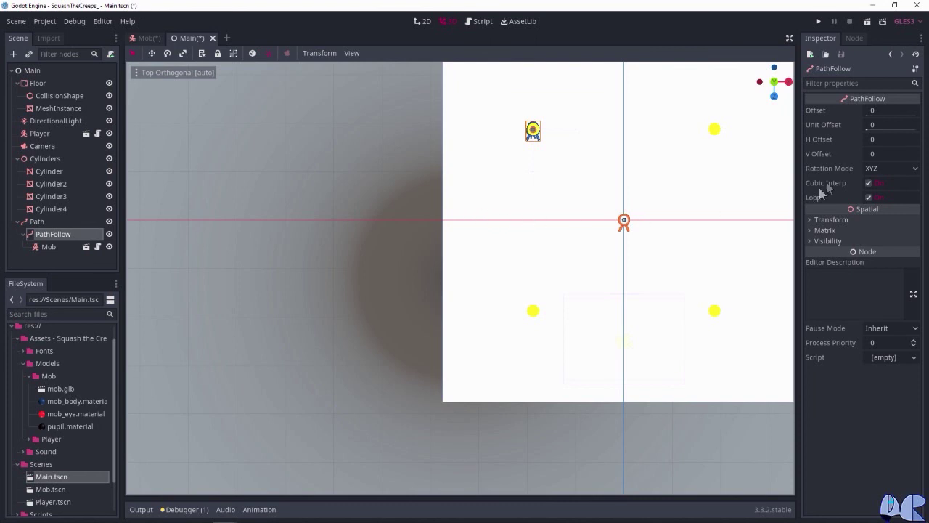
{"action": "mouse_move", "coordinate": [850, 174]}
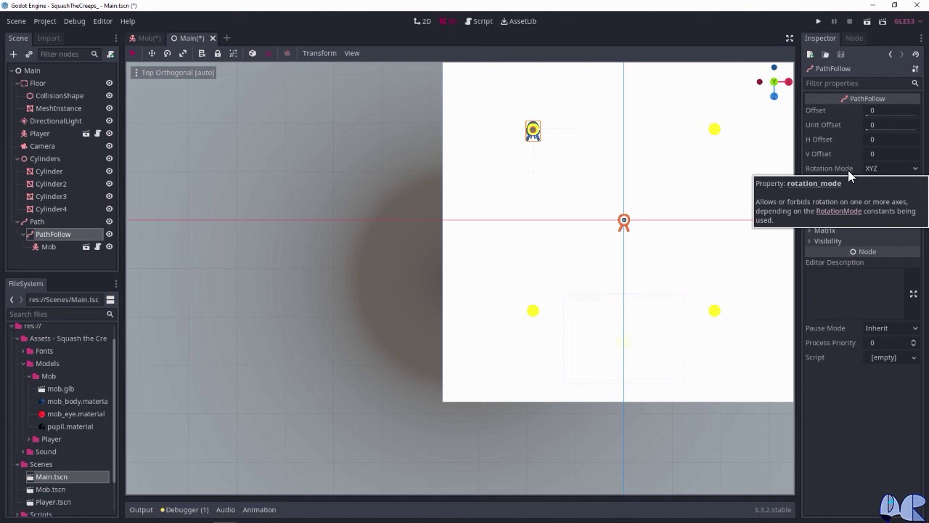
{"action": "left_click", "coordinate": [902, 170]}
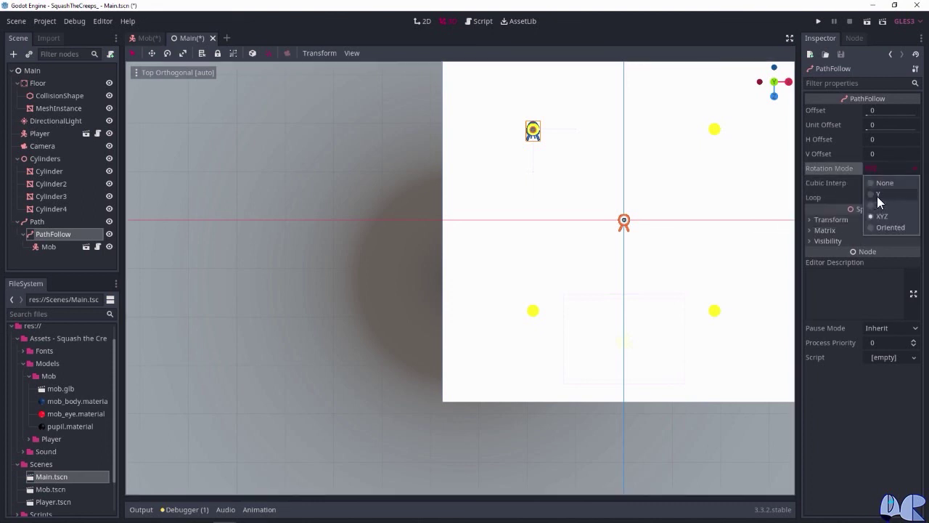
{"action": "left_click", "coordinate": [879, 195]}
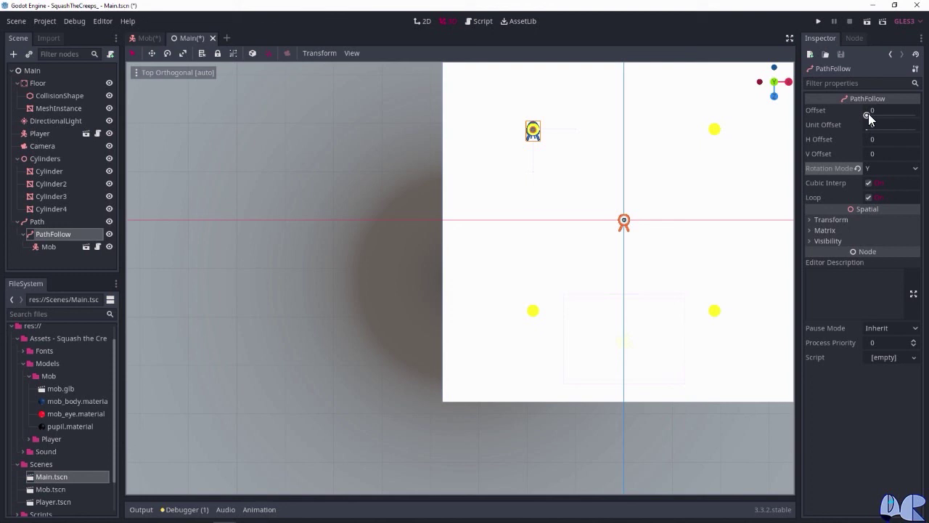
{"action": "mouse_move", "coordinate": [868, 113]}
{"action": "left_mouse_down"}
{"action": "mouse_move", "coordinate": [907, 118]}
{"action": "mouse_move", "coordinate": [867, 113]}
{"action": "left_mouse_up"}
- Delete the test Mob instance from under PathFollow
{"action": "left_click", "coordinate": [49, 248]}
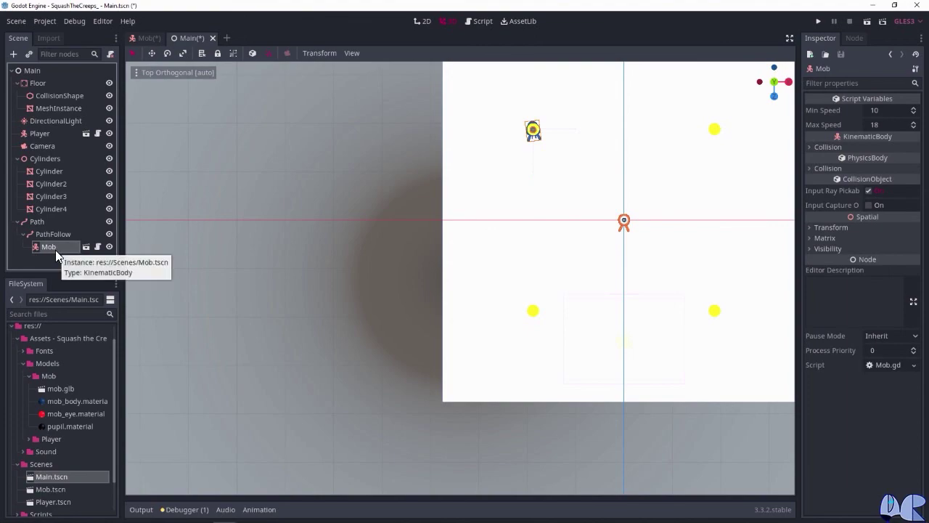
{"action": "key", "text": "Delete"}
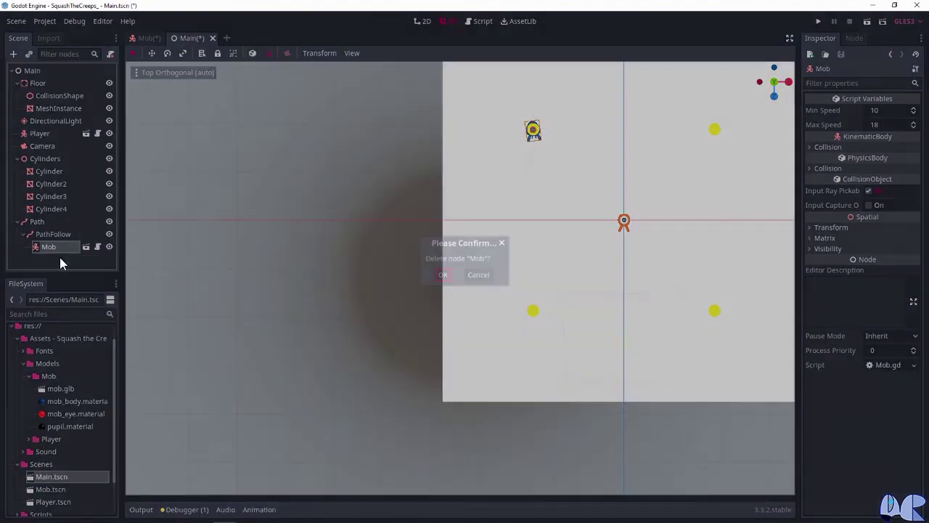
{"action": "left_click", "coordinate": [442, 276]}
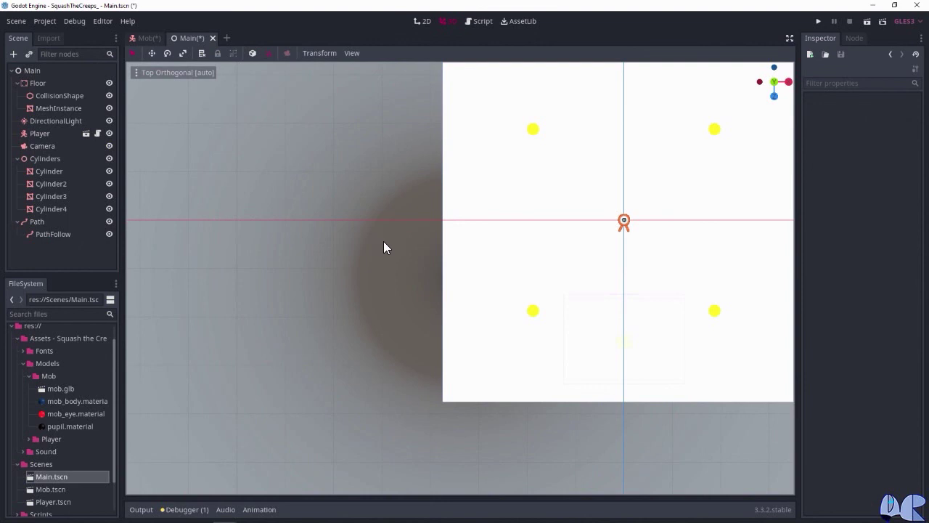
- Rename the Path node to SpawnPath
{"action": "left_click", "coordinate": [33, 221]}
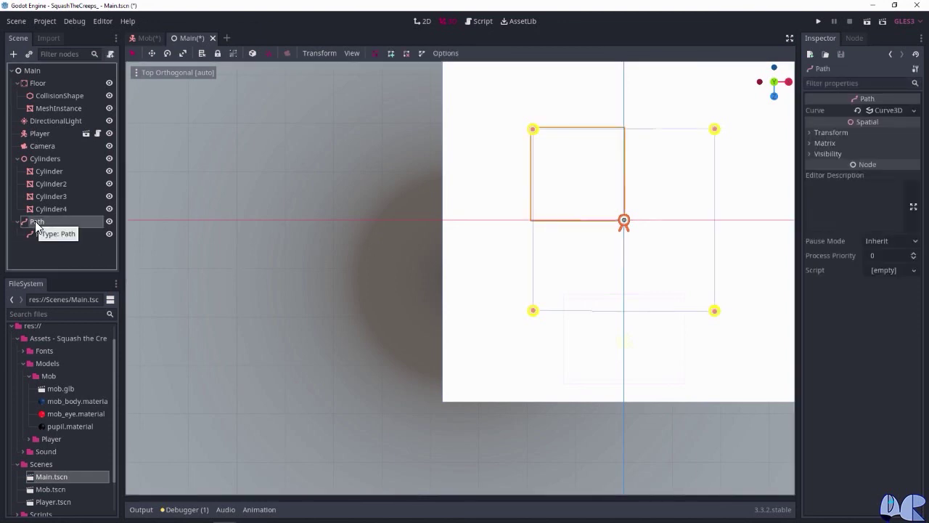
{"action": "double_click", "coordinate": [35, 221]}
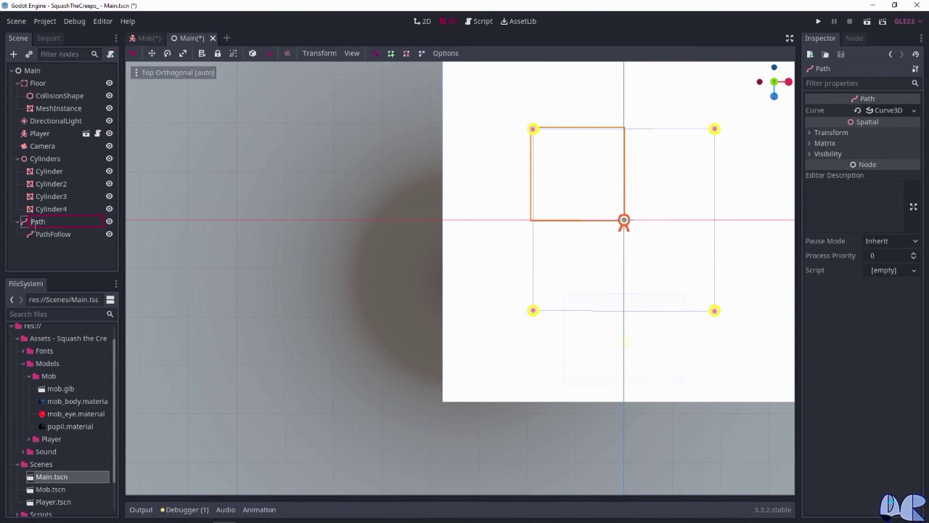
{"action": "type", "text": "Spawn"}
{"action": "key", "text": "Return"}
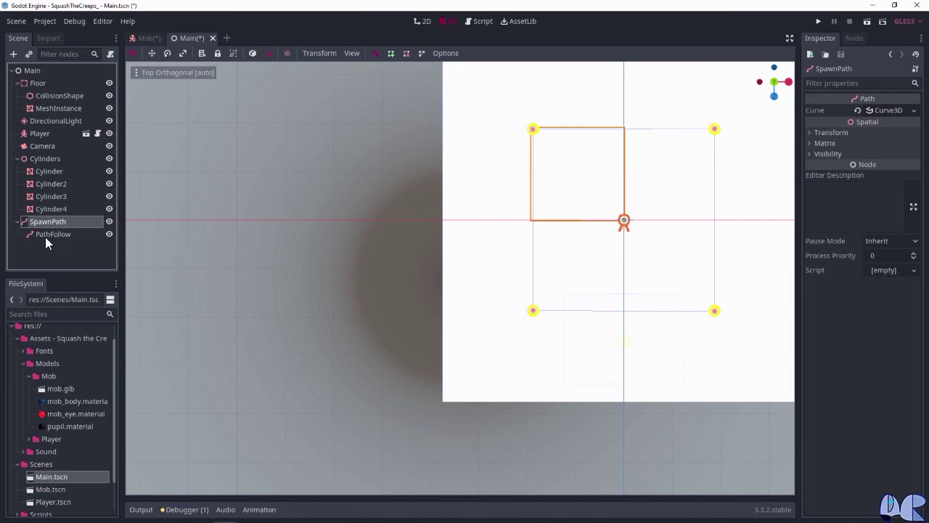
- Rename PathFollow to SpawnLocation and save the scene
{"action": "left_click", "coordinate": [46, 237]}
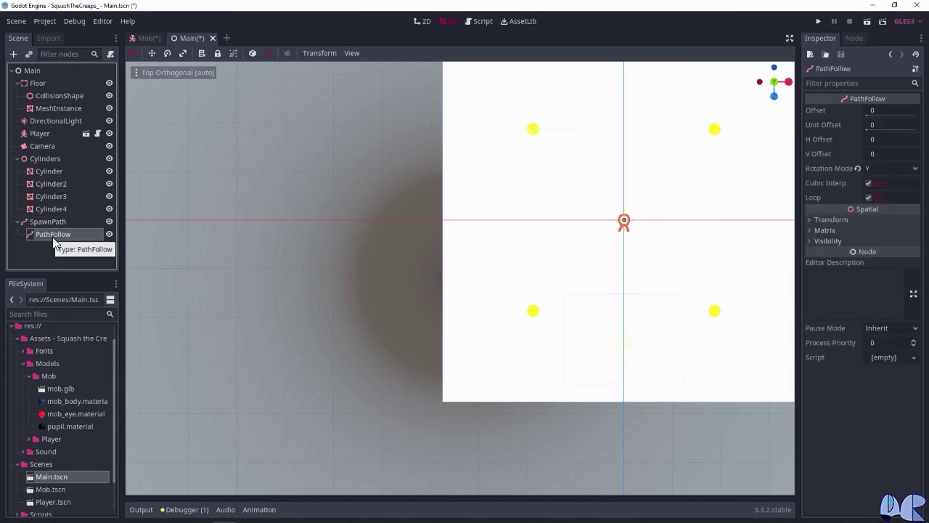
{"action": "double_click", "coordinate": [64, 241]}
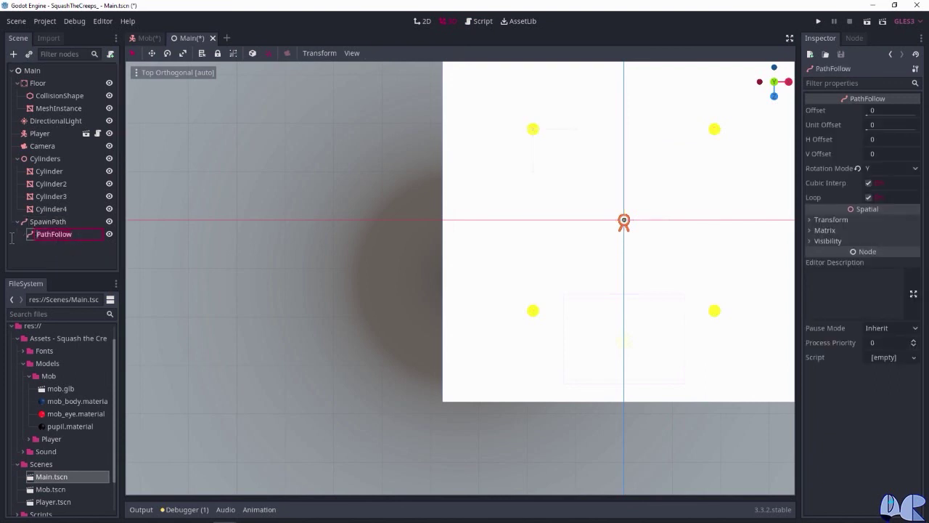
{"action": "type", "text": "Spawn"}
{"action": "type", "text": "Location"}
{"action": "key", "text": "Return"}
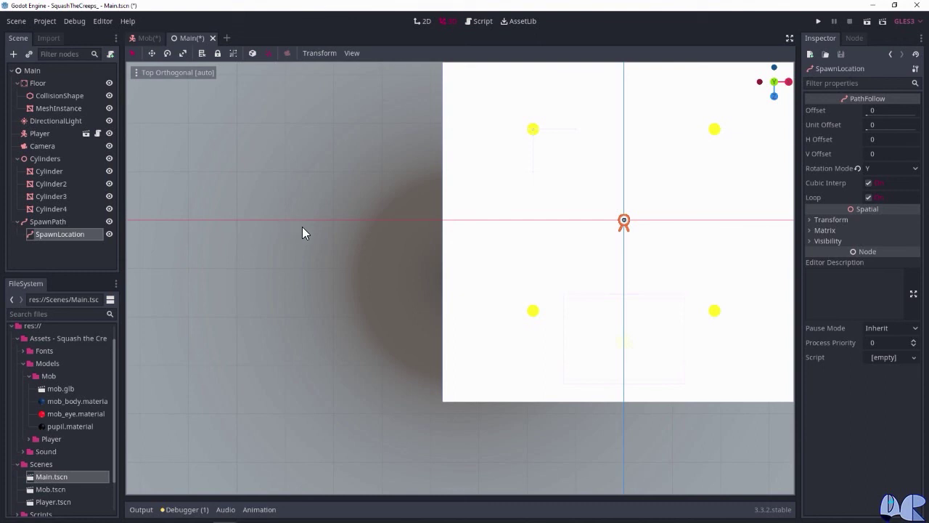
{"action": "key", "text": "ctrl+s"}
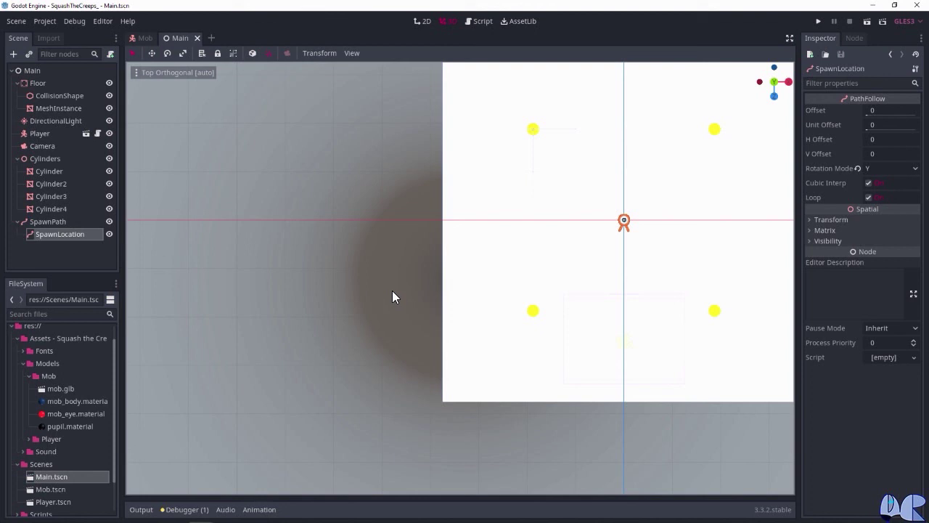
- Add a Timer node as a child of Main
{"action": "left_click", "coordinate": [34, 71]}
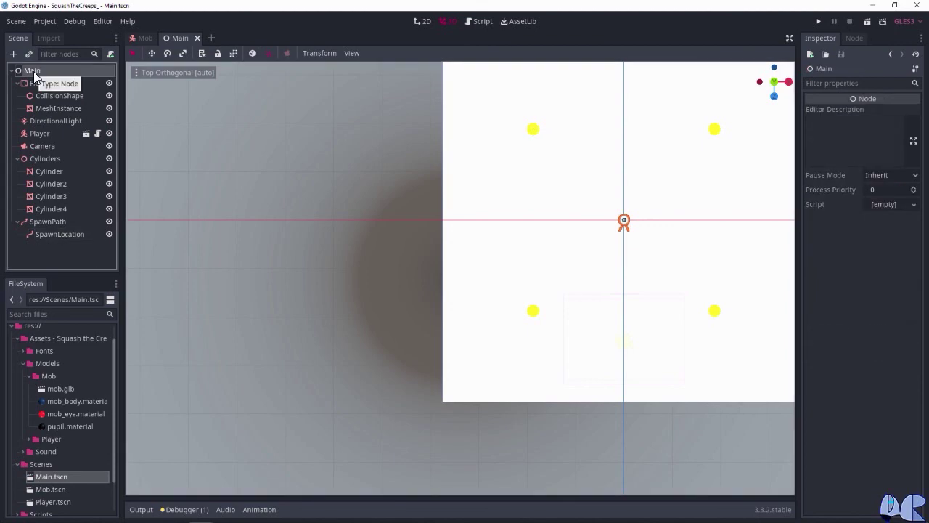
{"action": "left_click", "coordinate": [13, 55]}
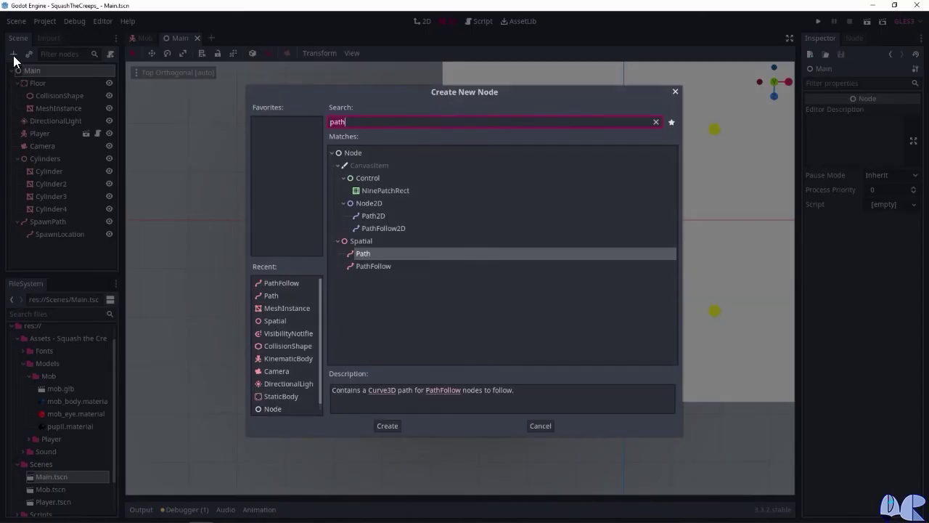
{"action": "key", "text": "BackSpace"}
{"action": "key", "text": "BackSpace"}
{"action": "key", "text": "BackSpace"}
{"action": "type", "text": "timer"}
{"action": "key", "text": "Return"}
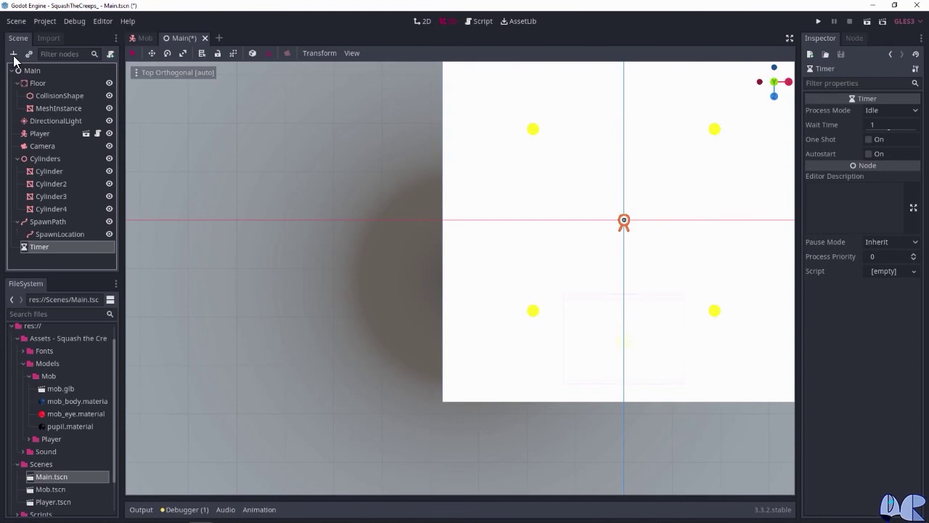
- Rename the timer to MobTimer and set its Wait Time to 0.7
{"action": "double_click", "coordinate": [36, 246]}
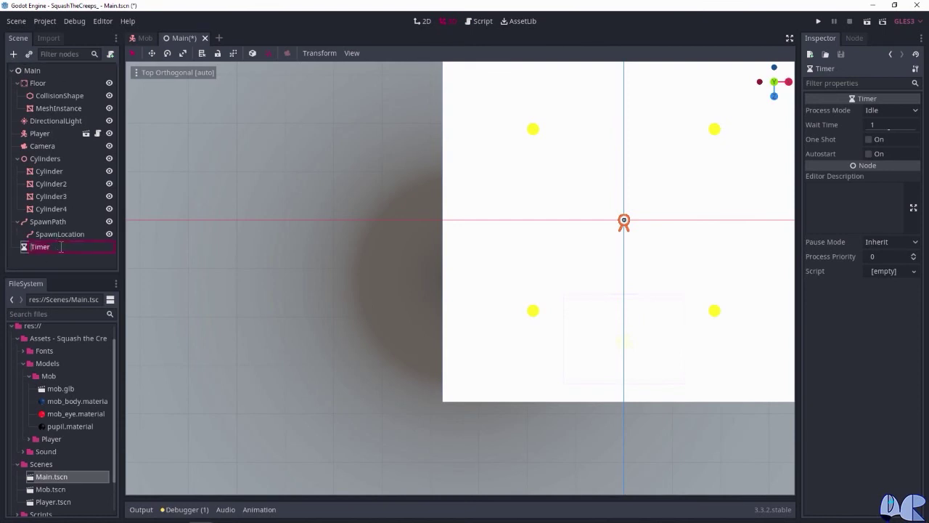
{"action": "type", "text": "Mob"}
{"action": "key", "text": "Return"}
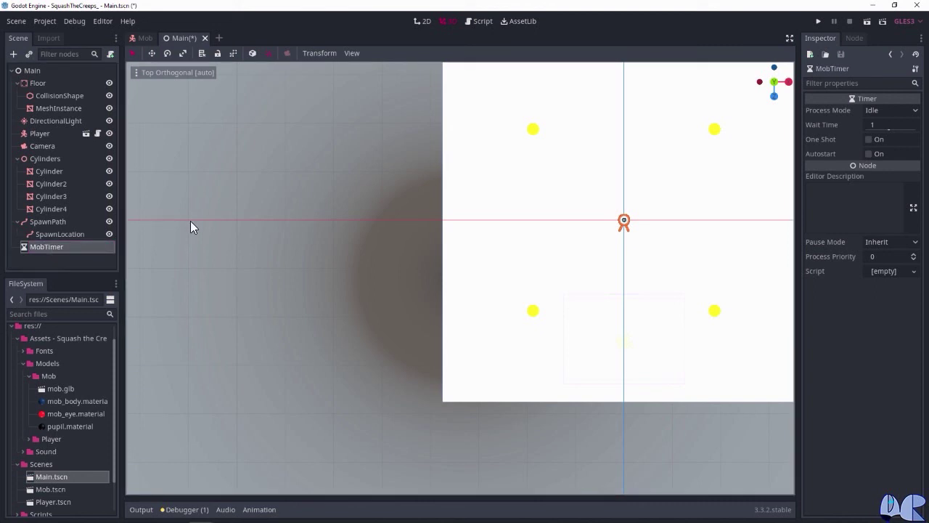
{"action": "left_click", "coordinate": [872, 127]}
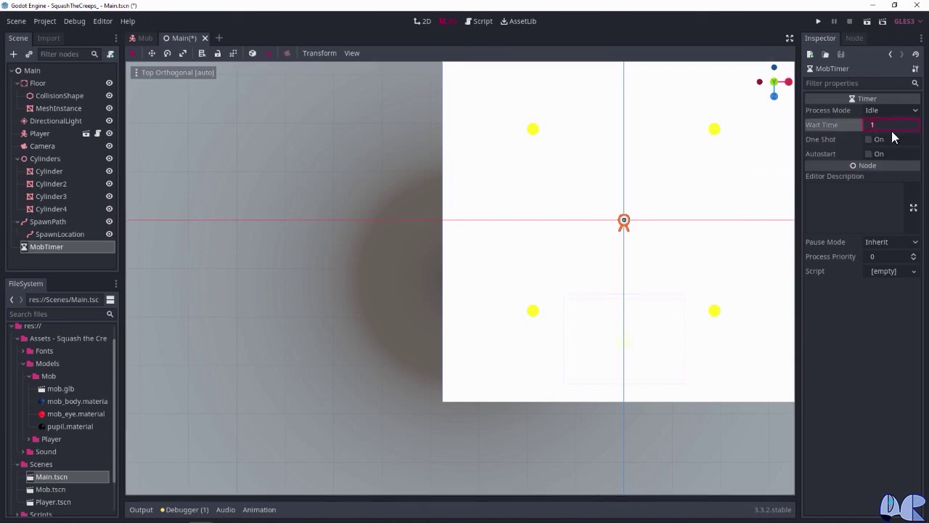
{"action": "type", "text": "0.7"}
{"action": "key", "text": "Return"}
- Enable Autostart on MobTimer, then bring up the Main node's context menu
{"action": "left_click", "coordinate": [870, 155]}
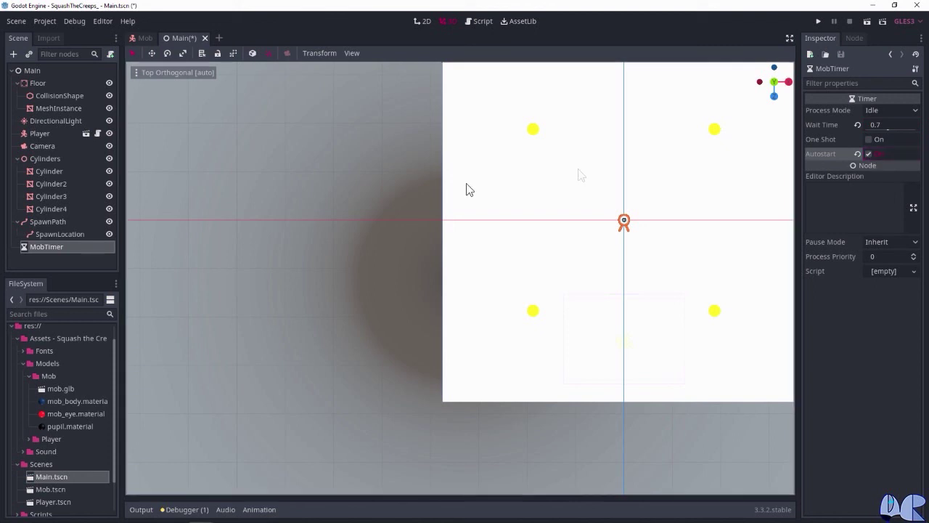
{"action": "left_click", "coordinate": [22, 73]}
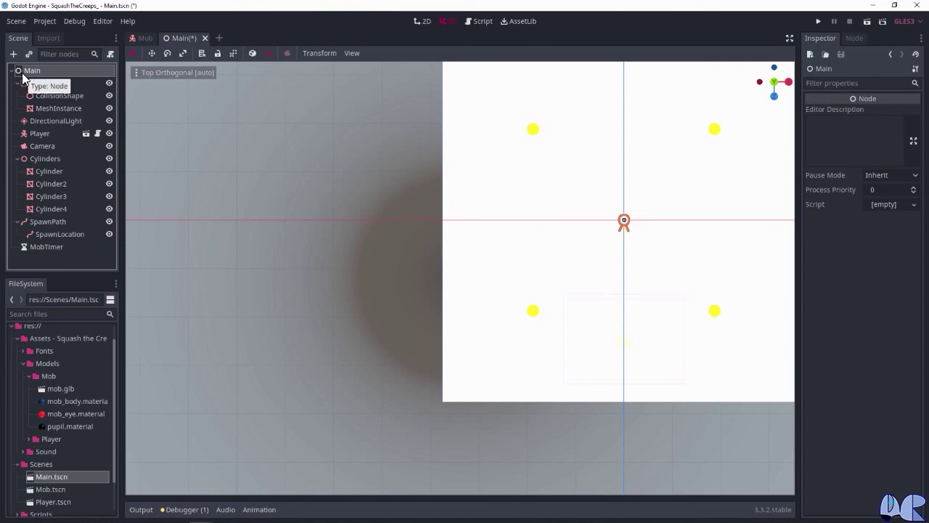
{"action": "right_click", "coordinate": [22, 73]}
- Create and attach a new script for Main saved as res://Scripts/Main.gd
{"action": "left_click", "coordinate": [50, 161]}
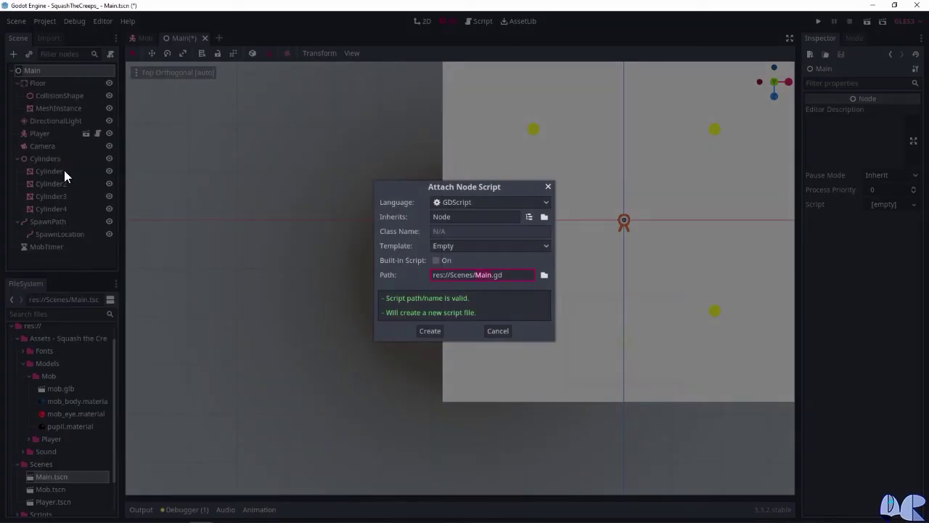
{"action": "left_click", "coordinate": [545, 275]}
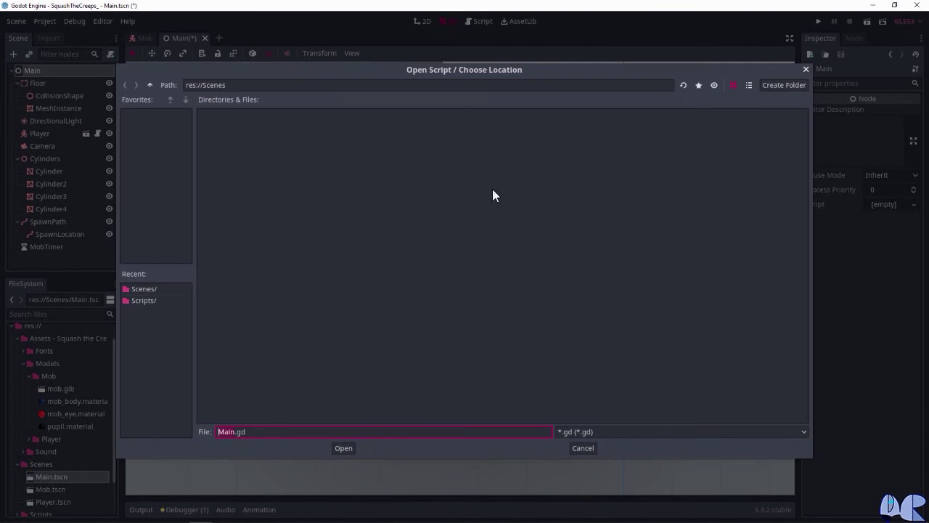
{"action": "left_click", "coordinate": [150, 84]}
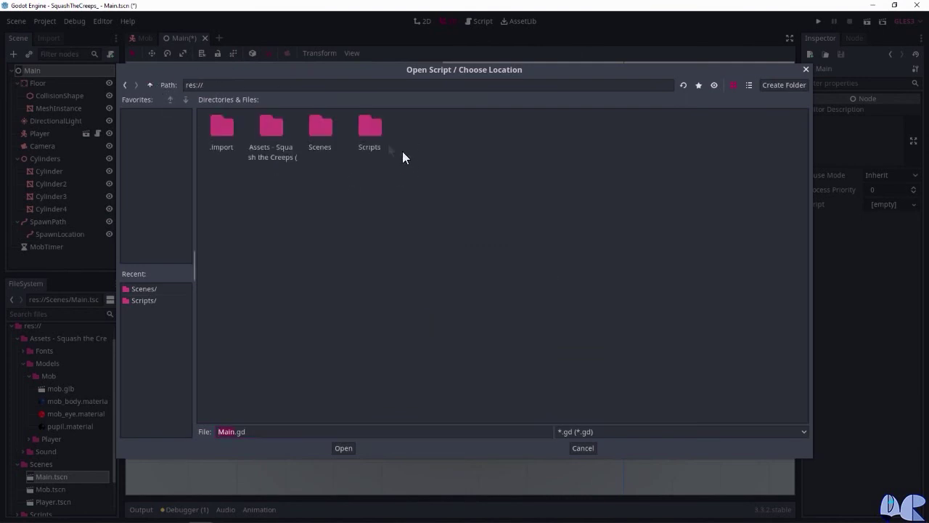
{"action": "double_click", "coordinate": [374, 126]}
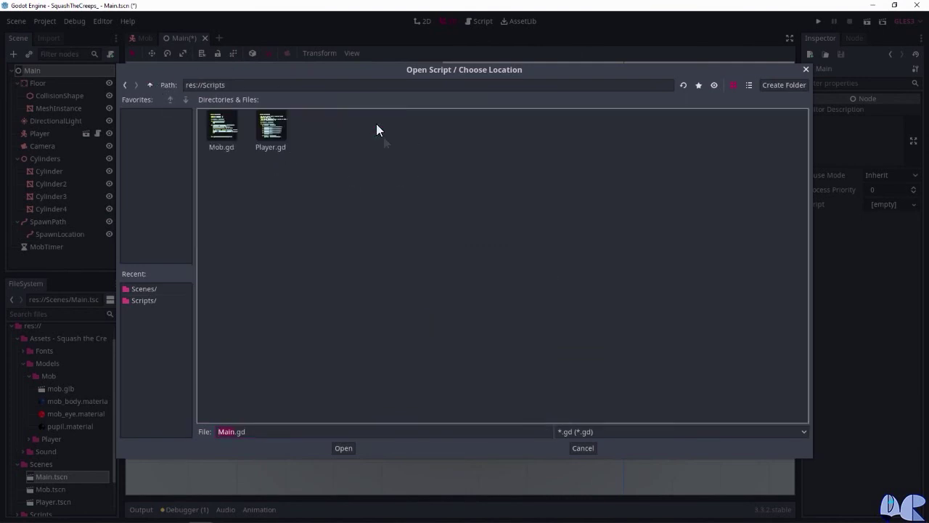
{"action": "left_click", "coordinate": [341, 448]}
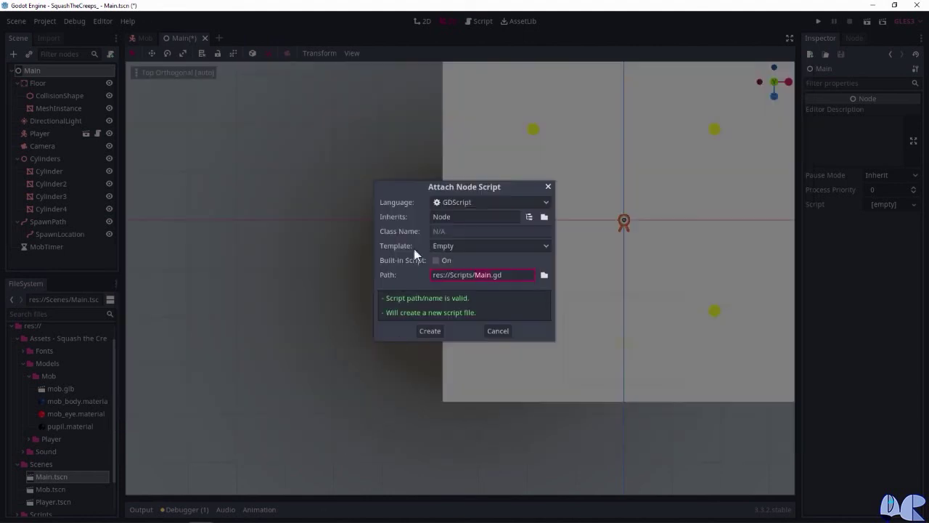
{"action": "left_click", "coordinate": [430, 331]}
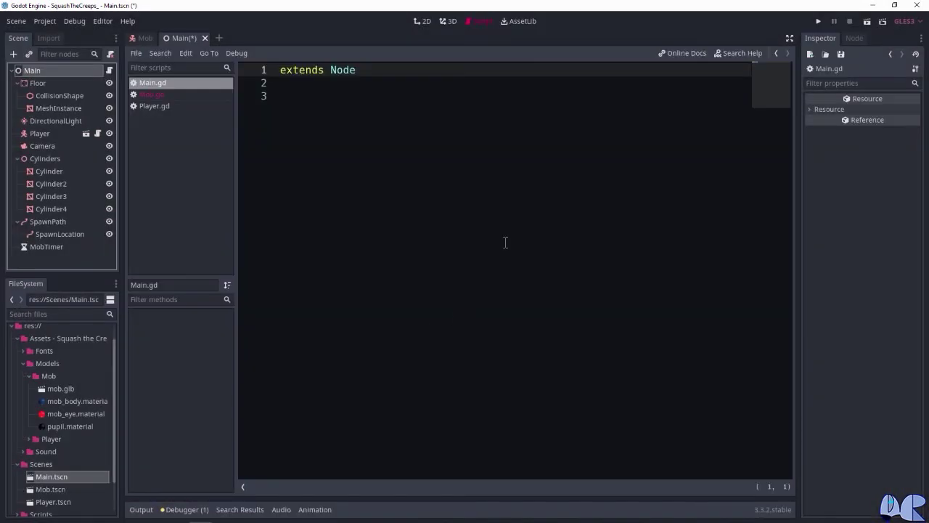
- Connect MobTimer's timeout() signal to Main as _on_MobTimer_timeout
{"action": "left_click", "coordinate": [54, 247]}
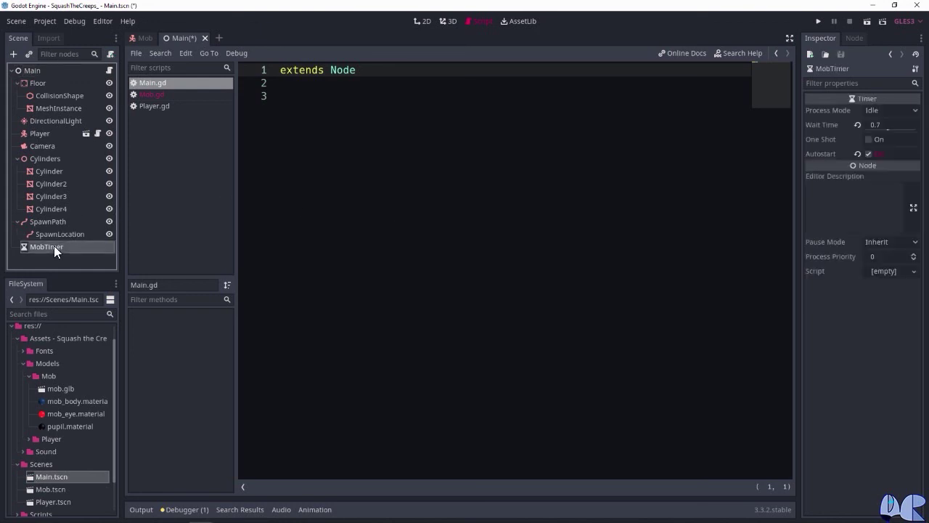
{"action": "left_click", "coordinate": [851, 36]}
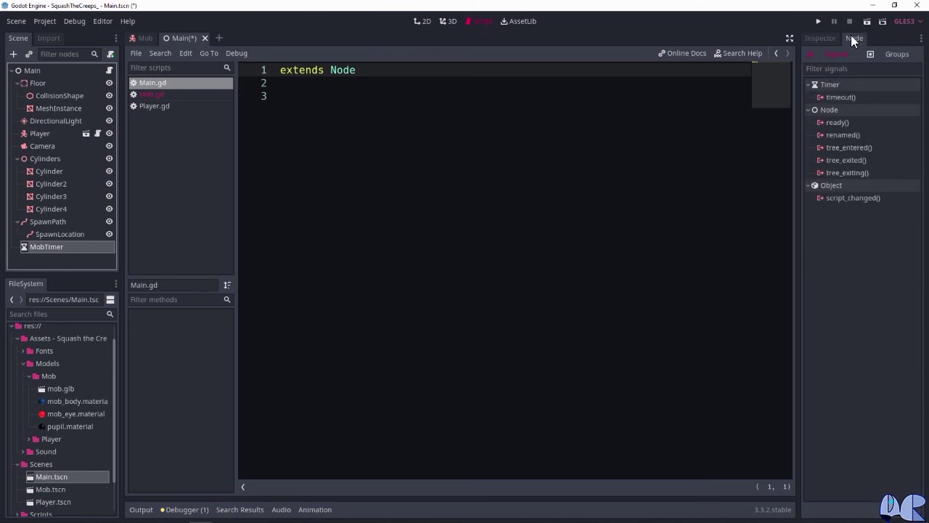
{"action": "left_click", "coordinate": [838, 98]}
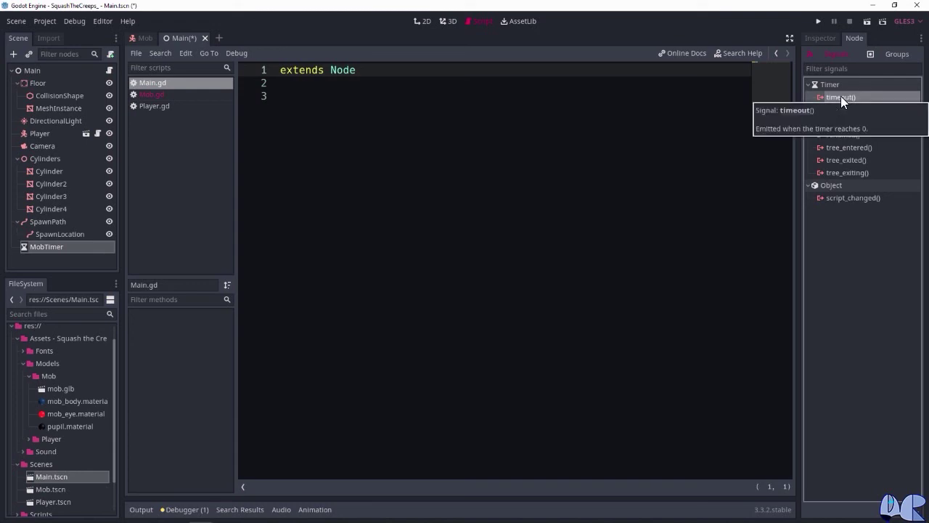
{"action": "left_click", "coordinate": [887, 509]}
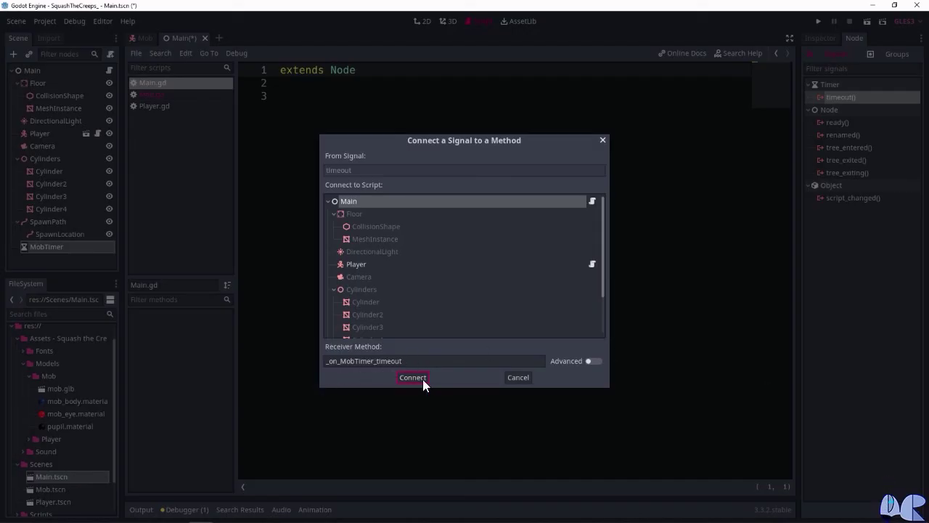
{"action": "left_click", "coordinate": [422, 379]}
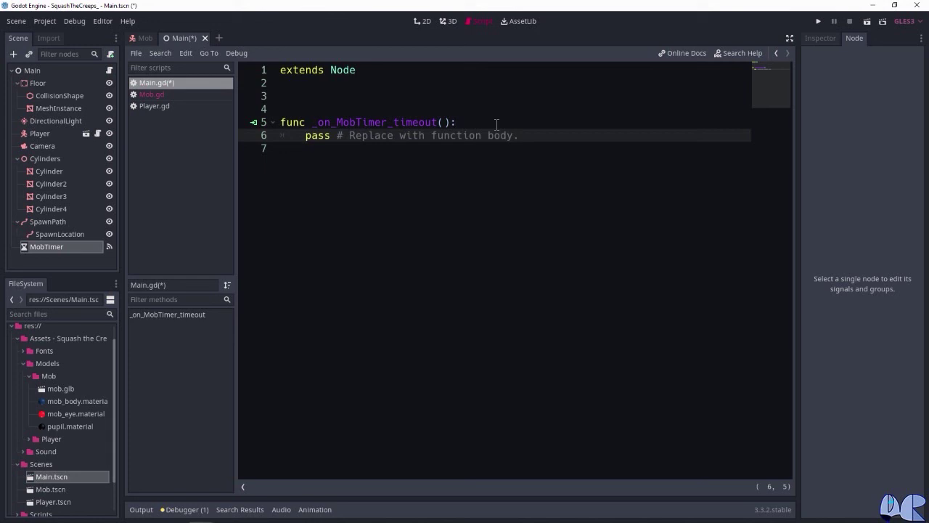
- Write 'export (PackedScene) var mob_scene = preload(mob' on line 3
{"action": "left_click", "coordinate": [423, 98]}
{"action": "type", "text": "export (Pac"}
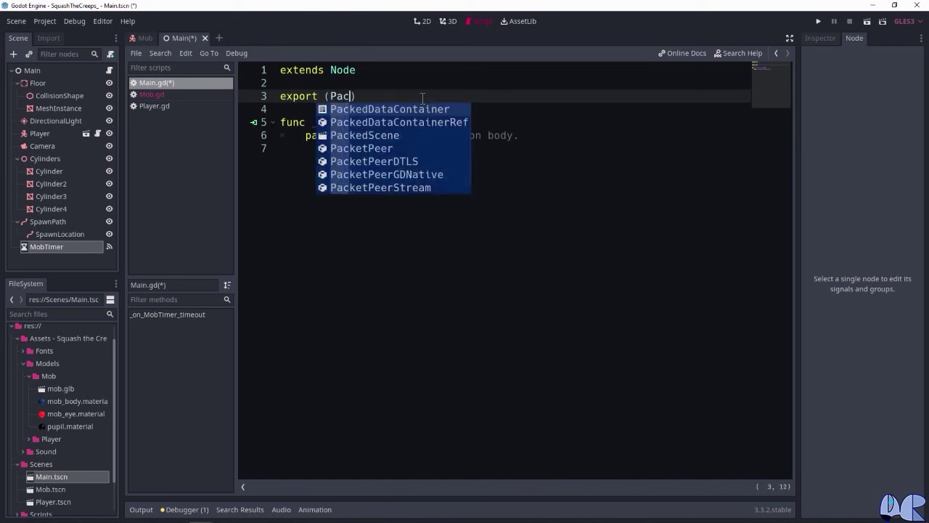
{"action": "key", "text": "Down"}
{"action": "key", "text": "Down"}
{"action": "key", "text": "Return"}
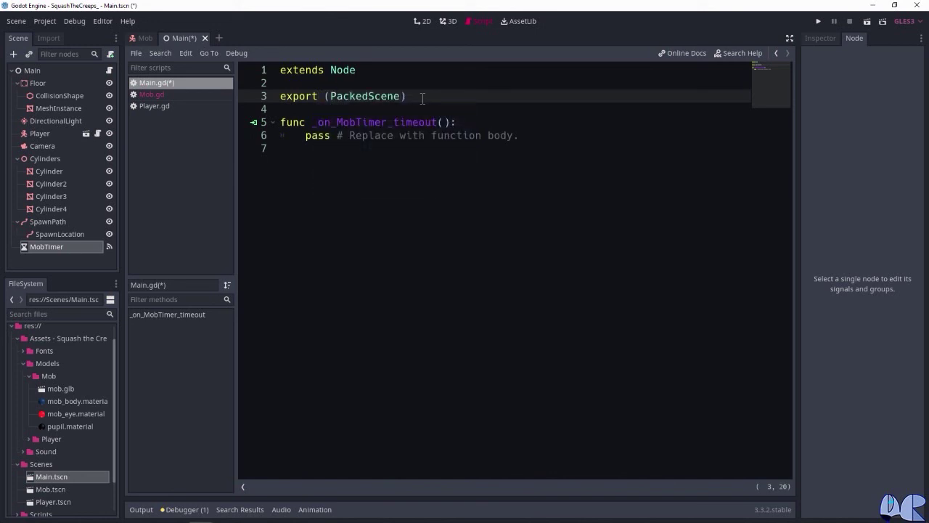
{"action": "key", "text": "End"}
{"action": "type", "text": "var mob_scene"}
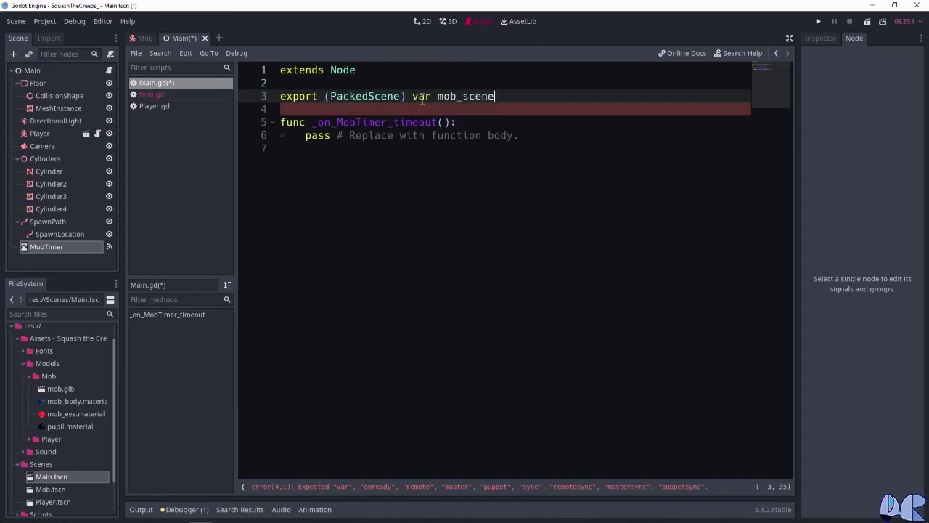
{"action": "type", "text": " = preload"}
{"action": "type", "text": "("}
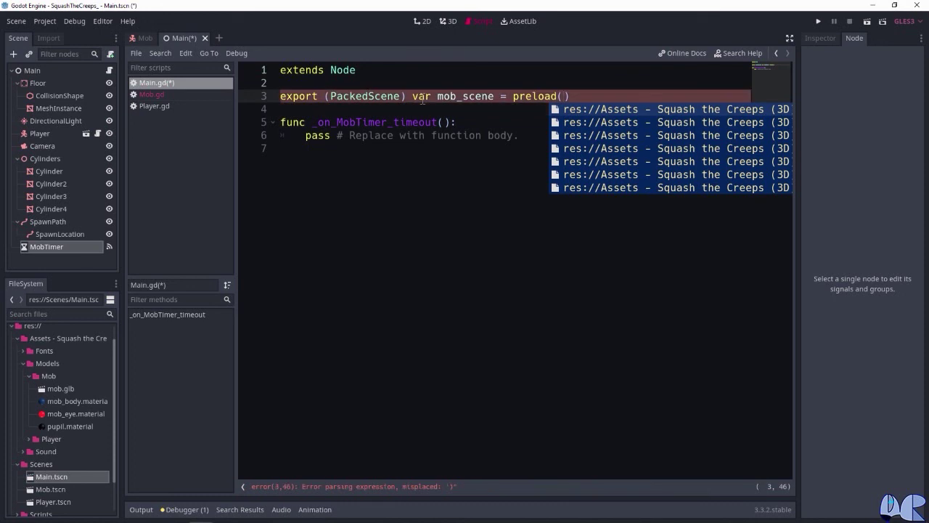
{"action": "type", "text": "mob"}
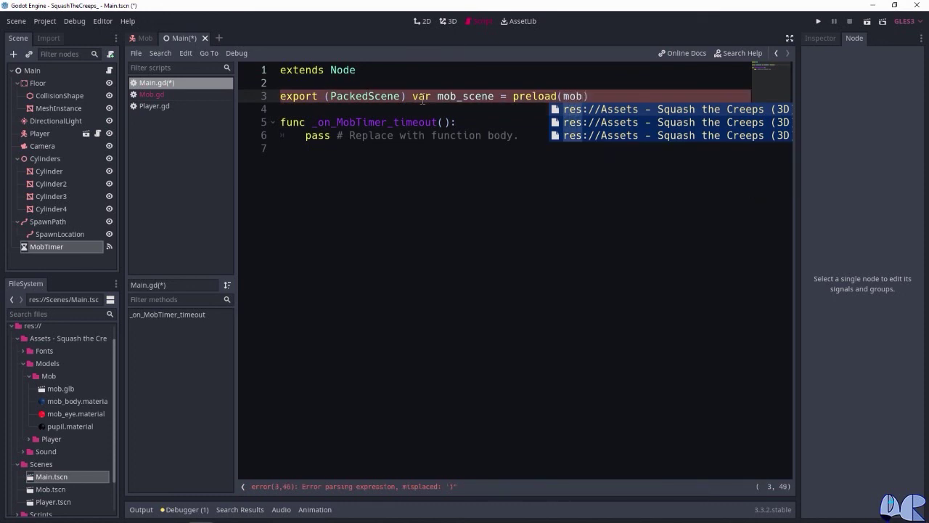
- Fill the preload argument with the res://Scenes/Mob.tscn path suggestion
{"action": "left_click", "coordinate": [789, 38]}
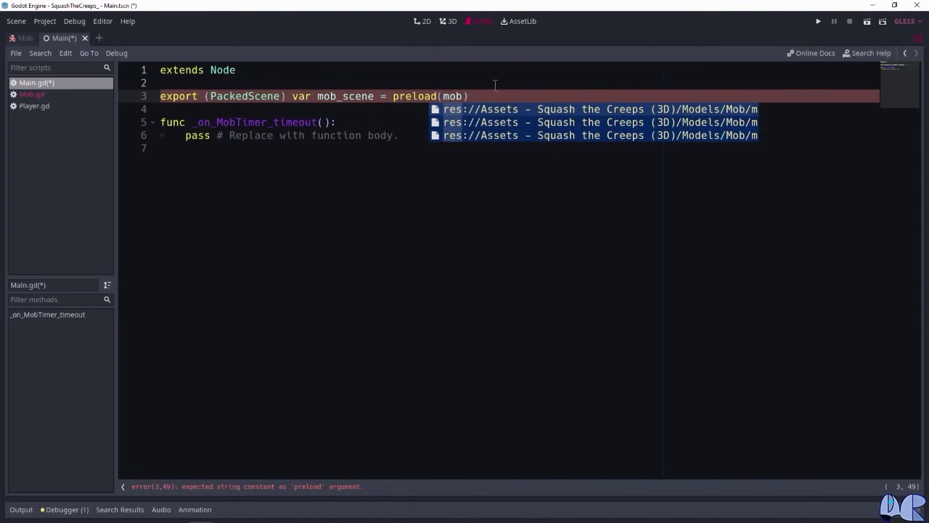
{"action": "left_click", "coordinate": [486, 92]}
{"action": "scroll", "coordinate": [486, 92], "scroll_direction": "down", "scroll_amount": 1, "text": "ctrl"}
{"action": "scroll", "coordinate": [450, 95], "scroll_direction": "down", "scroll_amount": 1, "text": "ctrl"}
{"action": "scroll", "coordinate": [392, 95], "scroll_direction": "down", "scroll_amount": 1, "text": "ctrl"}
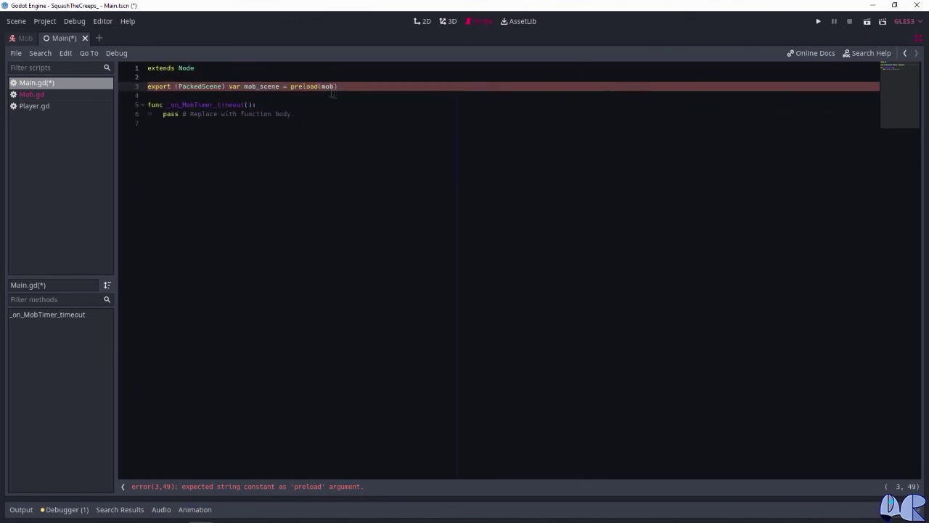
{"action": "key", "text": "BackSpace"}
{"action": "key", "text": "BackSpace"}
{"action": "key", "text": "BackSpace"}
{"action": "type", "text": "mob"}
{"action": "key", "text": "BackSpace"}
{"action": "key", "text": "BackSpace"}
{"action": "key", "text": "BackSpace"}
{"action": "key", "text": "BackSpace"}
{"action": "type", "text": "(m"}
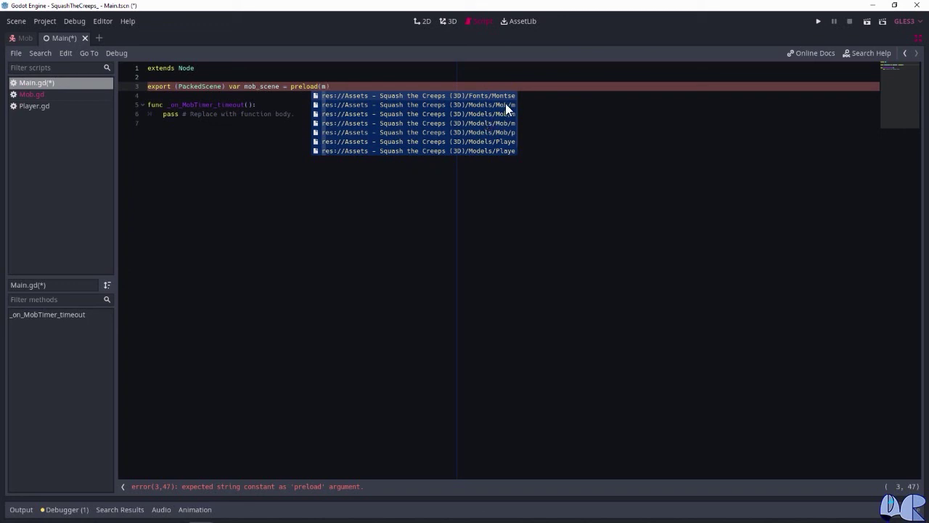
{"action": "type", "text": "ob.tscn"}
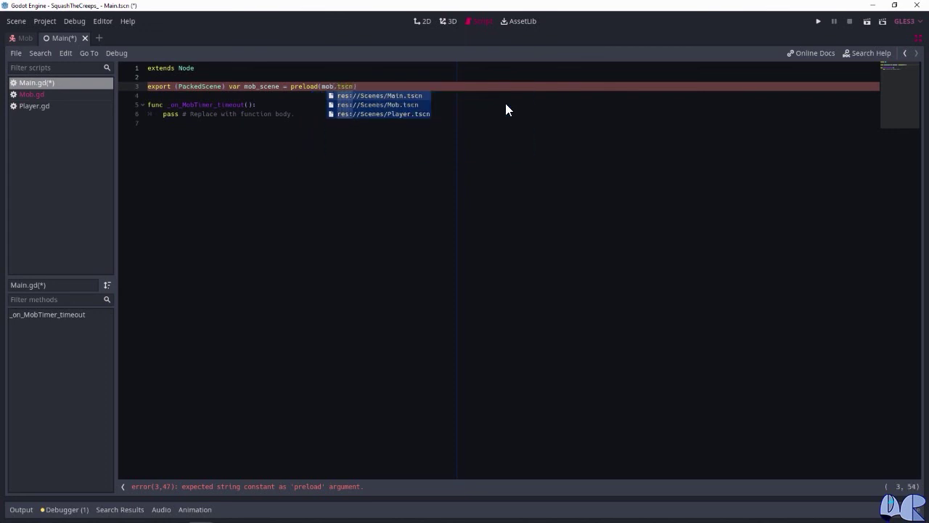
{"action": "key", "text": "Down"}
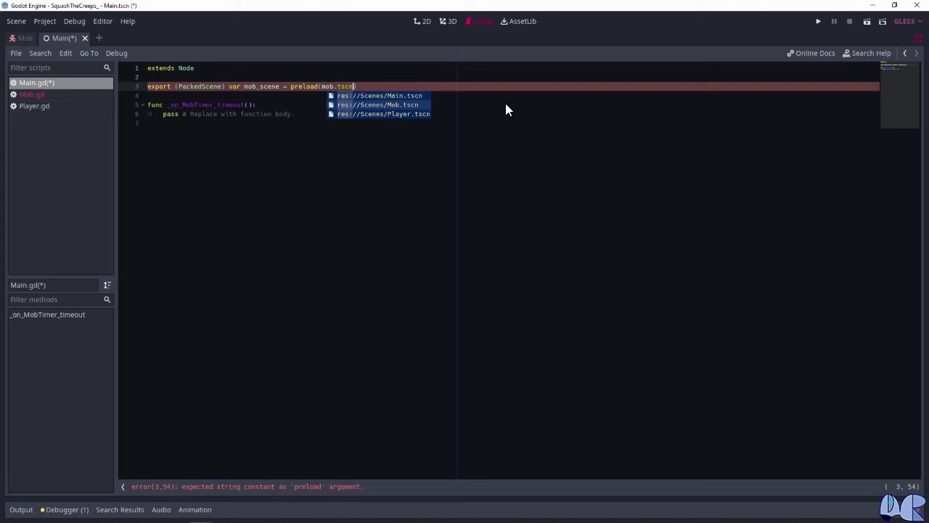
{"action": "key", "text": "Return"}
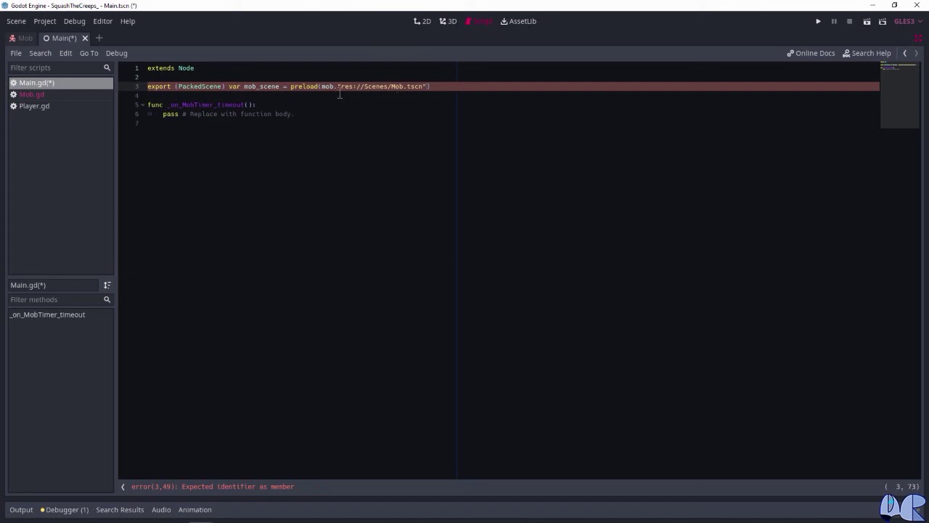
- Delete the leftover 'mob.' before the path and add blank lines below line 3
{"action": "left_click_drag", "start_coordinate": [337, 86], "coordinate": [322, 86]}
{"action": "key", "text": "BackSpace"}
{"action": "left_click", "coordinate": [431, 87]}
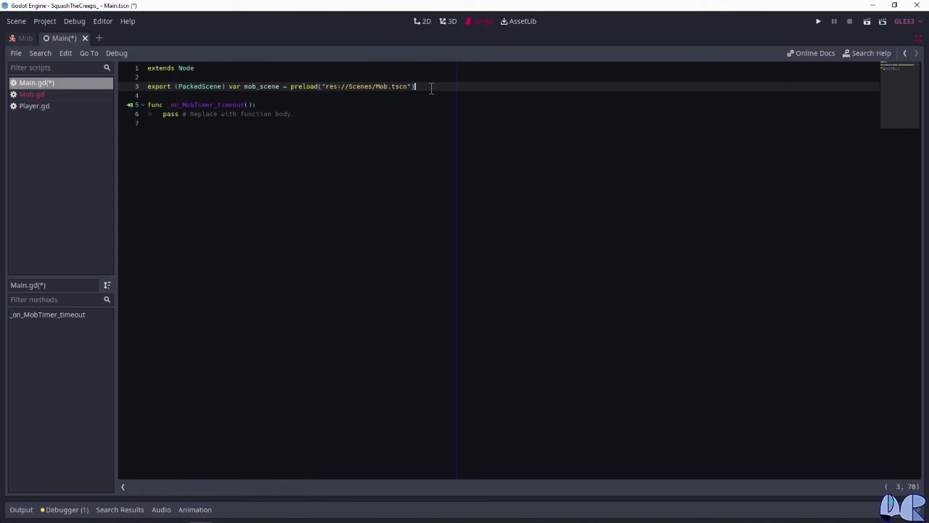
{"action": "key", "text": "Return"}
{"action": "key", "text": "Return"}
{"action": "scroll", "coordinate": [395, 109], "scroll_direction": "up", "scroll_amount": 1, "text": "ctrl"}
{"action": "scroll", "coordinate": [395, 110], "scroll_direction": "up", "scroll_amount": 2, "text": "ctrl"}
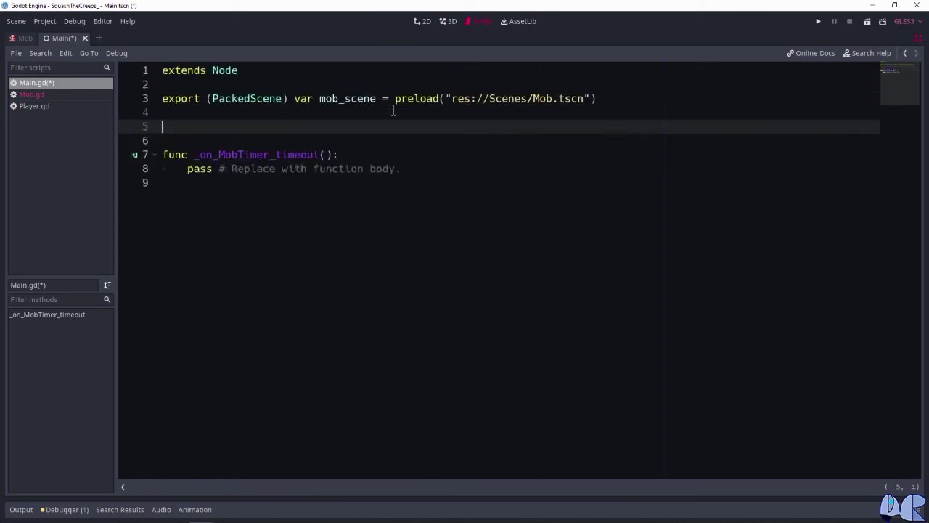
{"action": "scroll", "coordinate": [422, 140], "scroll_direction": "up", "scroll_amount": 2, "text": "ctrl"}
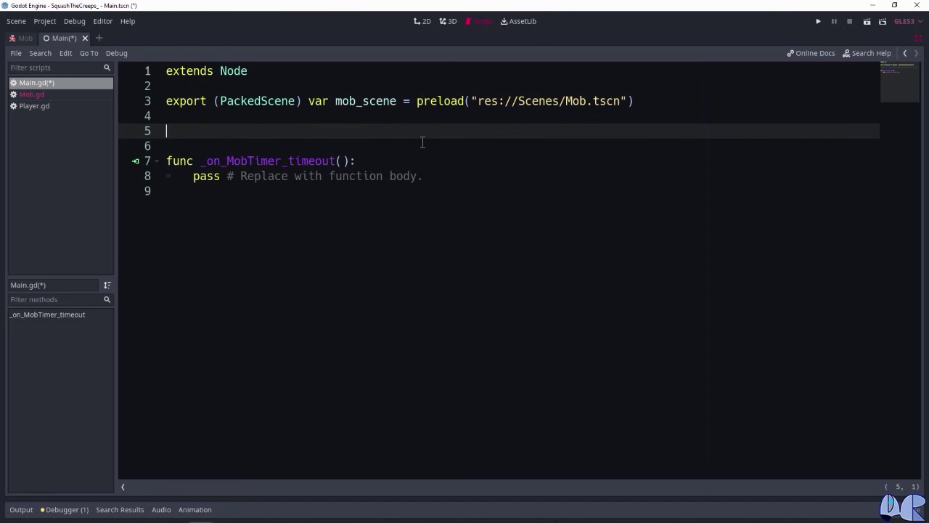
- Add 'func _ready():' calling randomize() above a pass line
{"action": "type", "text": "func"}
{"action": "type", "text": " _ready"}
{"action": "key", "text": "Return"}
{"action": "type", "text": ":"}
{"action": "key", "text": "Return"}
{"action": "type", "text": "pass"}
{"action": "key", "text": "ctrl+shift+Return"}
{"action": "type", "text": "ran"}
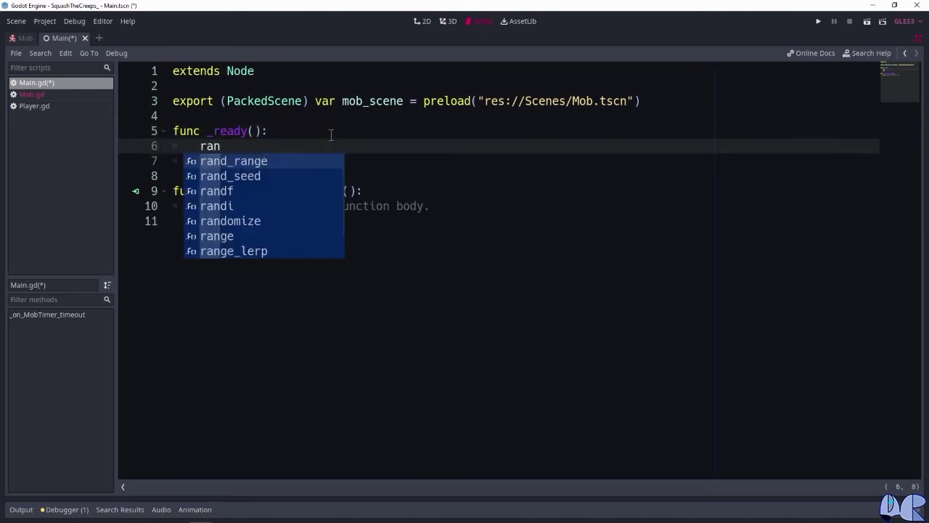
{"action": "key", "text": "Down"}
{"action": "key", "text": "Down"}
{"action": "key", "text": "Down"}
{"action": "key", "text": "Down"}
{"action": "key", "text": "Return"}
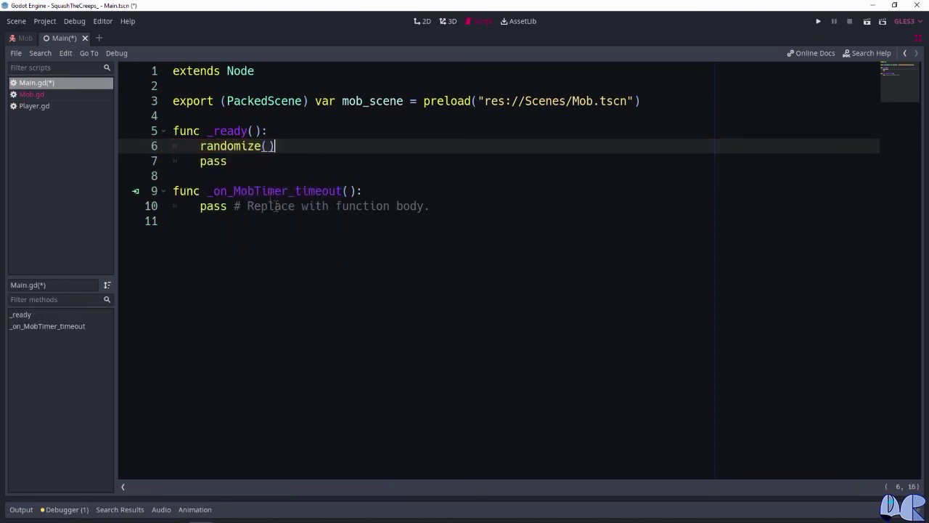
- Start a new empty line inside _on_MobTimer_timeout
{"action": "key", "text": "Down"}
{"action": "key", "text": "Down"}
{"action": "key", "text": "Down"}
{"action": "key", "text": "End"}
{"action": "key", "text": "Return"}
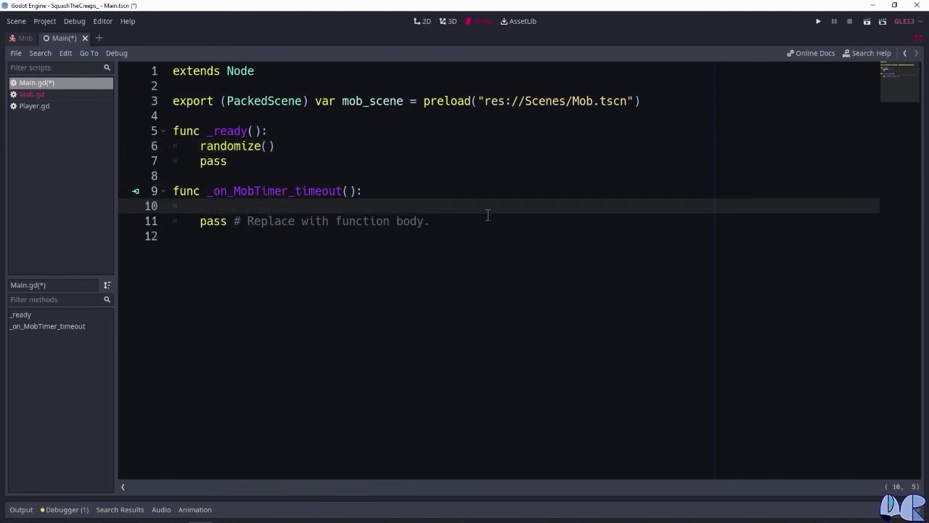
- In _on_MobTimer_timeout, add var mob = mob_scene.instance()
{"action": "type", "text": "var"}
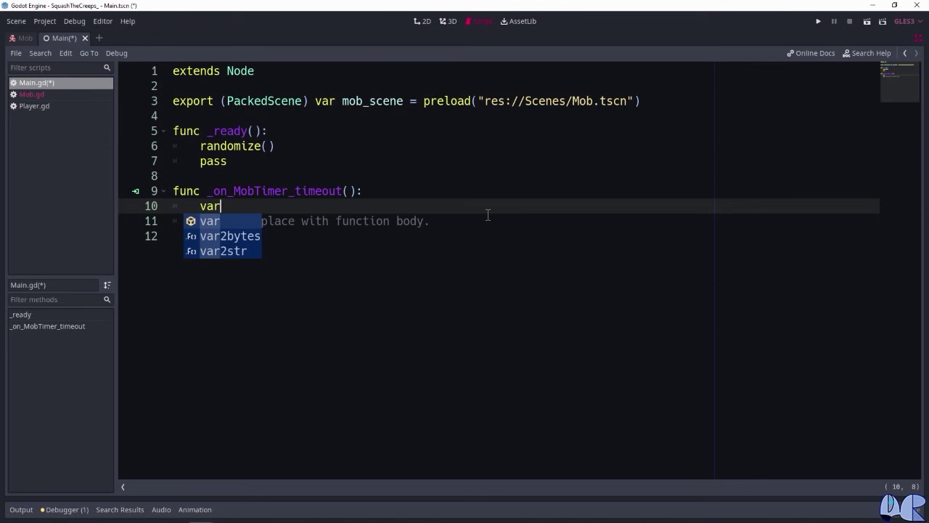
{"action": "type", "text": " mob "}
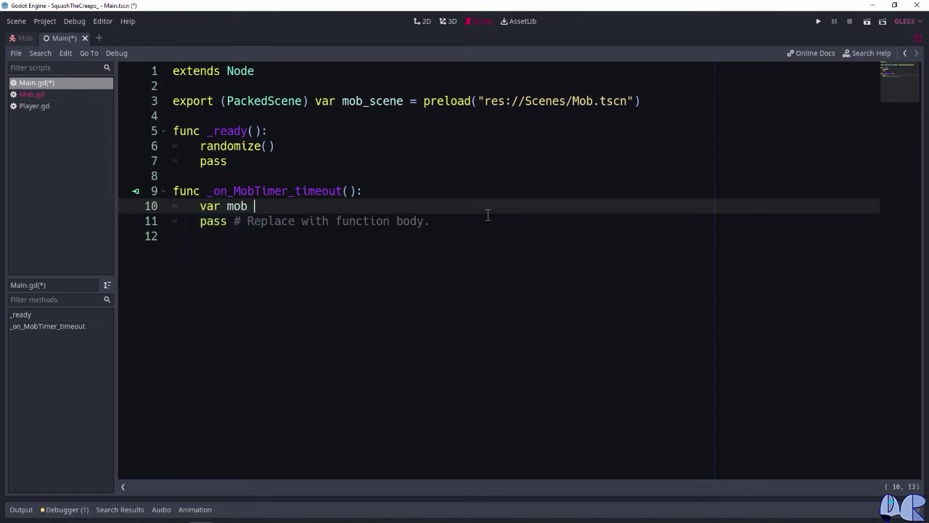
{"action": "type", "text": "= mob"}
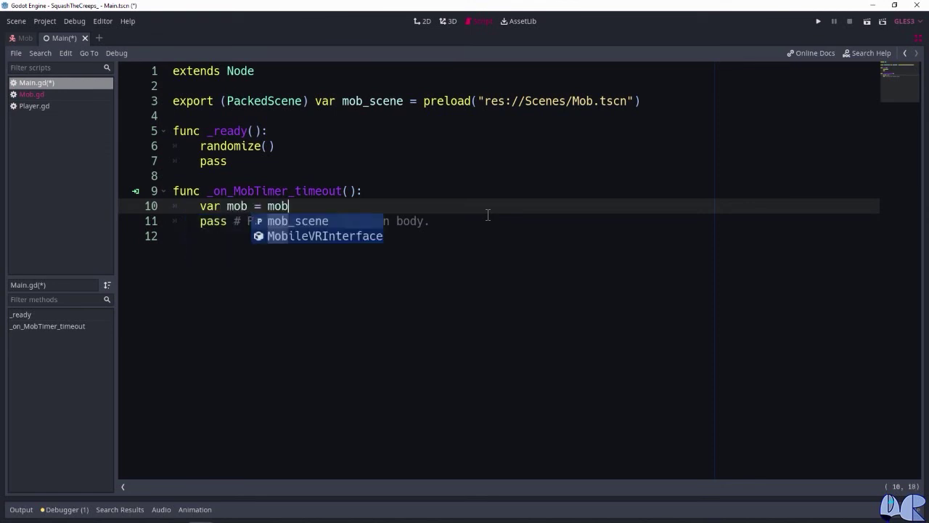
{"action": "key", "text": "Return"}
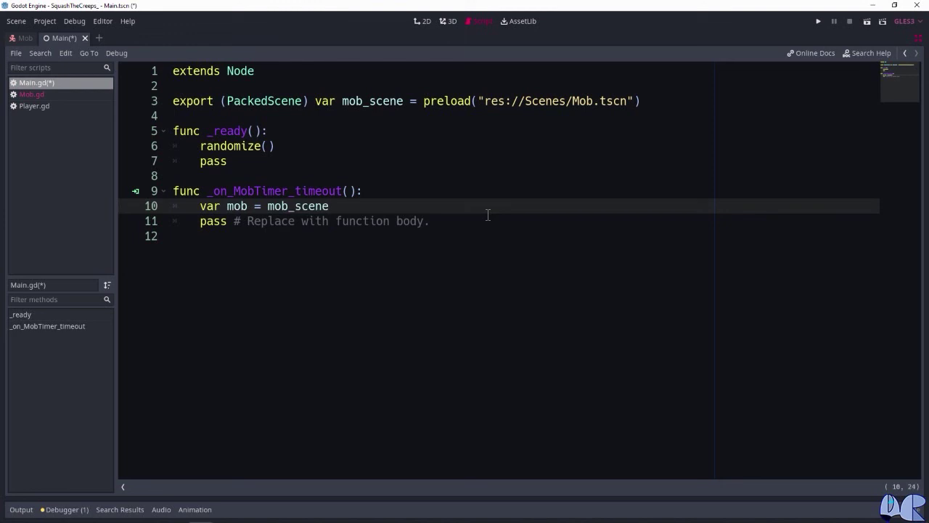
{"action": "type", "text": ".ins"}
{"action": "key", "text": "Return"}
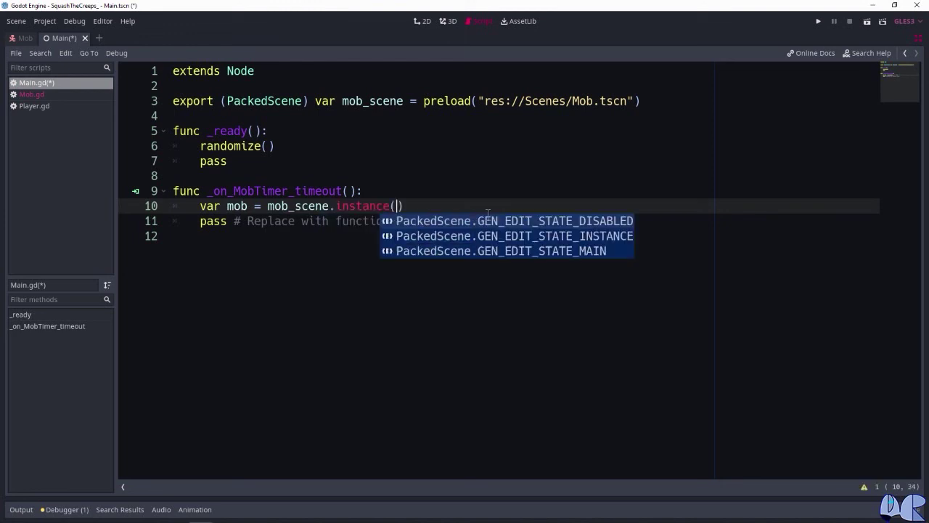
{"action": "key", "text": "Escape"}
{"action": "key", "text": "Return"}
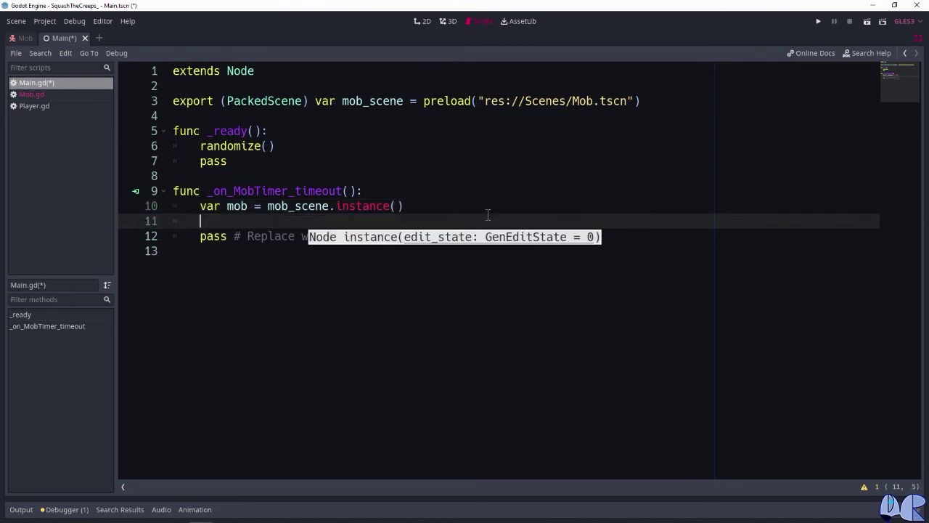
{"action": "key", "text": "Return"}
- Store $SpawnPath/SpawnLocation in mob_spawn_location and set its unit_offset to randf()
{"action": "type", "text": "var "}
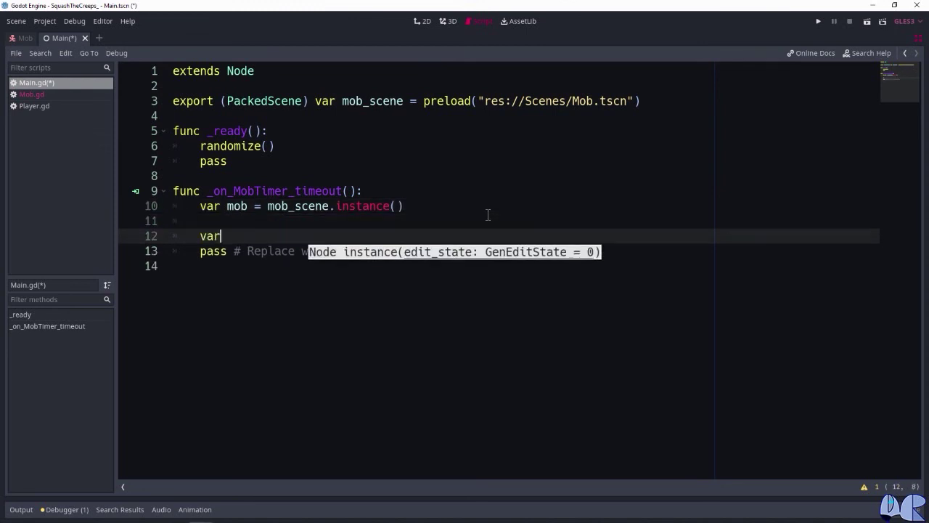
{"action": "type", "text": "mob_spawn_location"}
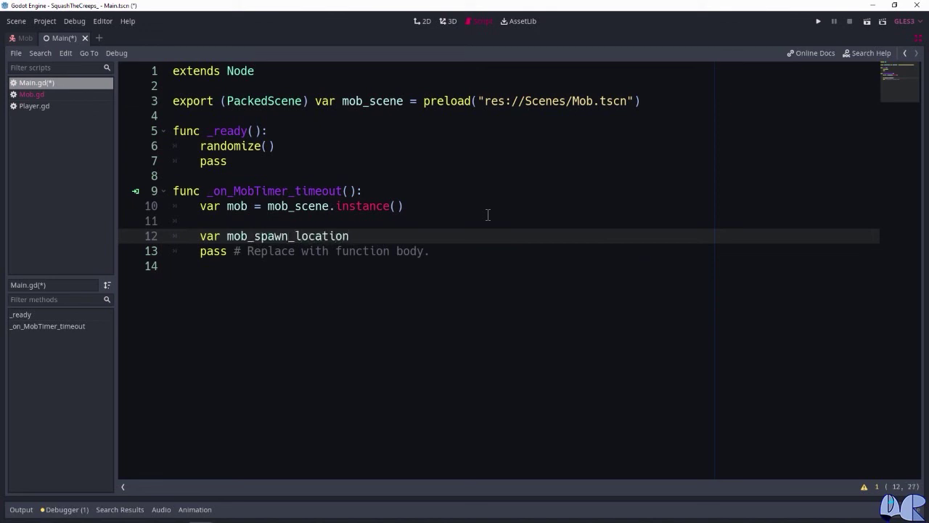
{"action": "type", "text": " = "}
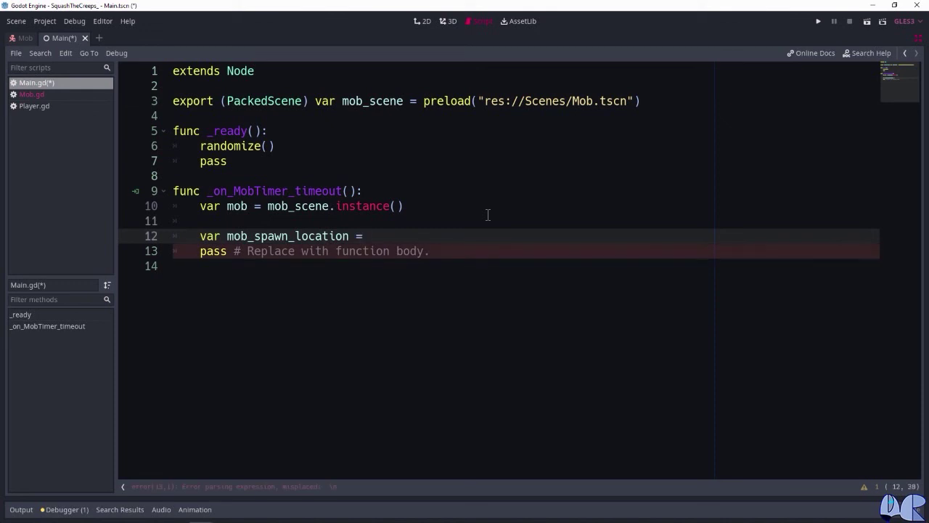
{"action": "type", "text": "$"}
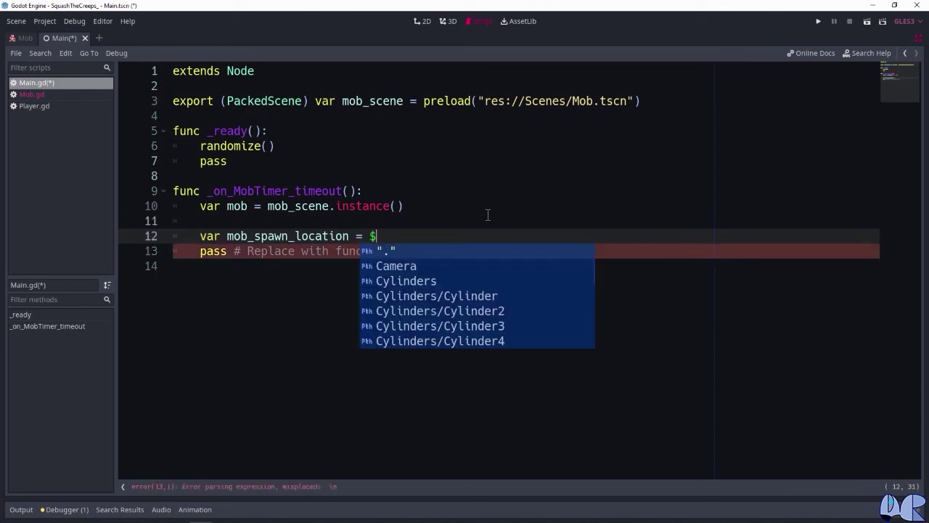
{"action": "type", "text": "s"}
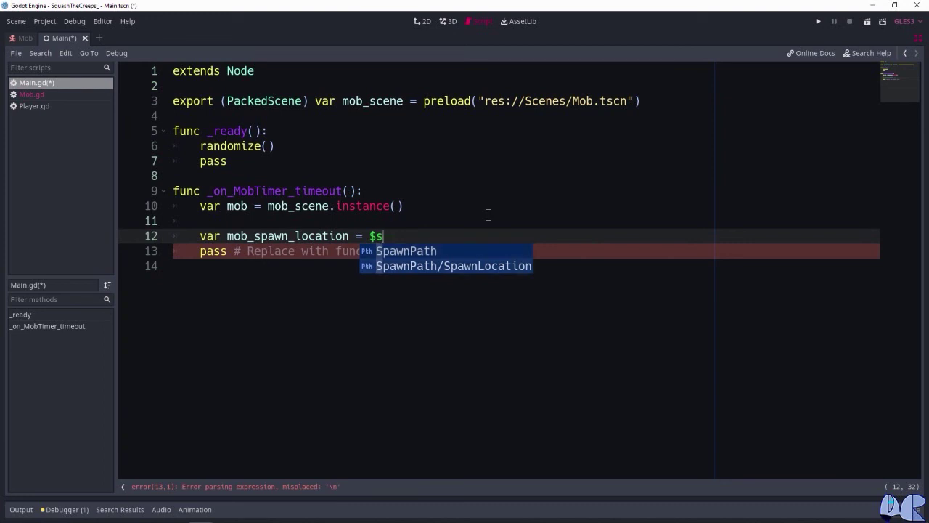
{"action": "key", "text": "Return"}
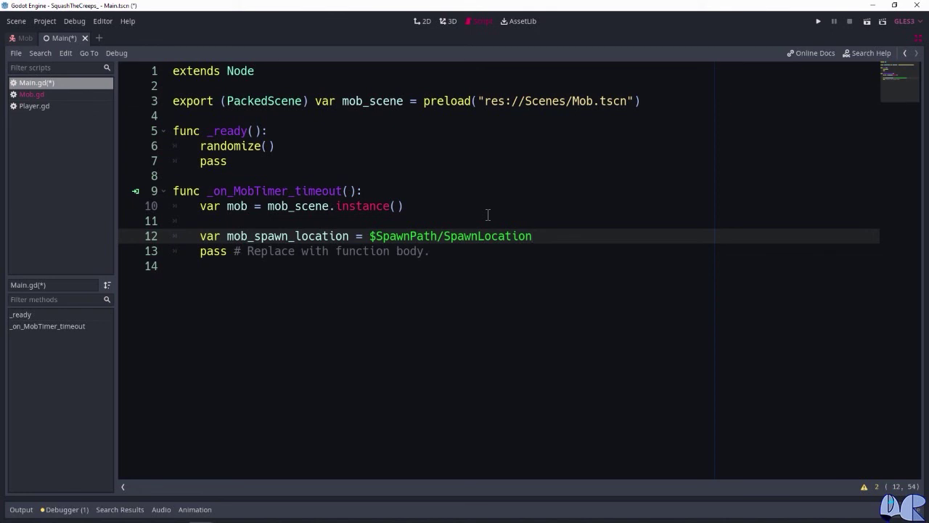
{"action": "key", "text": "Return"}
{"action": "type", "text": "mob"}
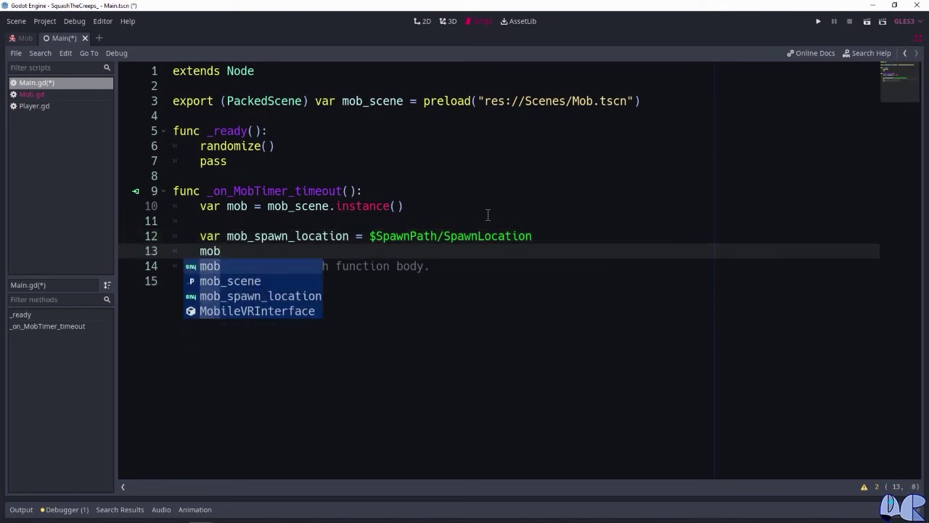
{"action": "key", "text": "Down"}
{"action": "key", "text": "Down"}
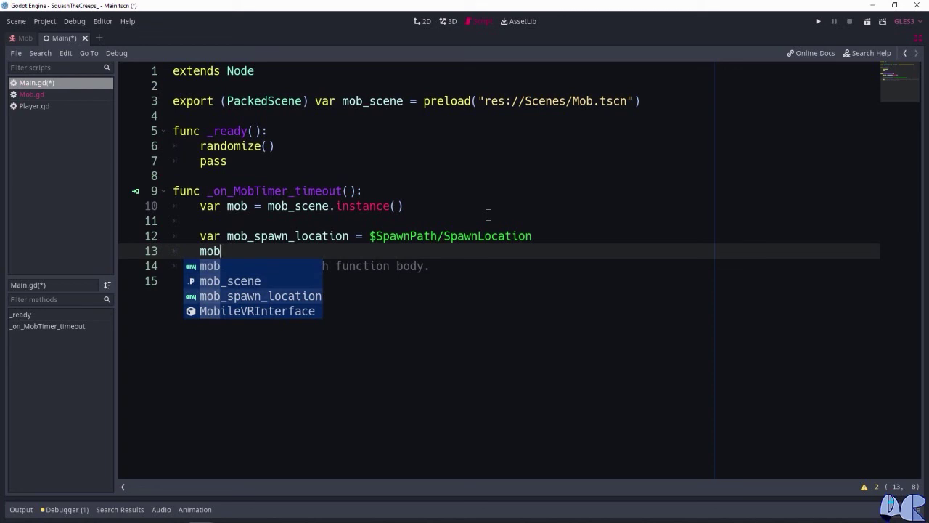
{"action": "key", "text": "Return"}
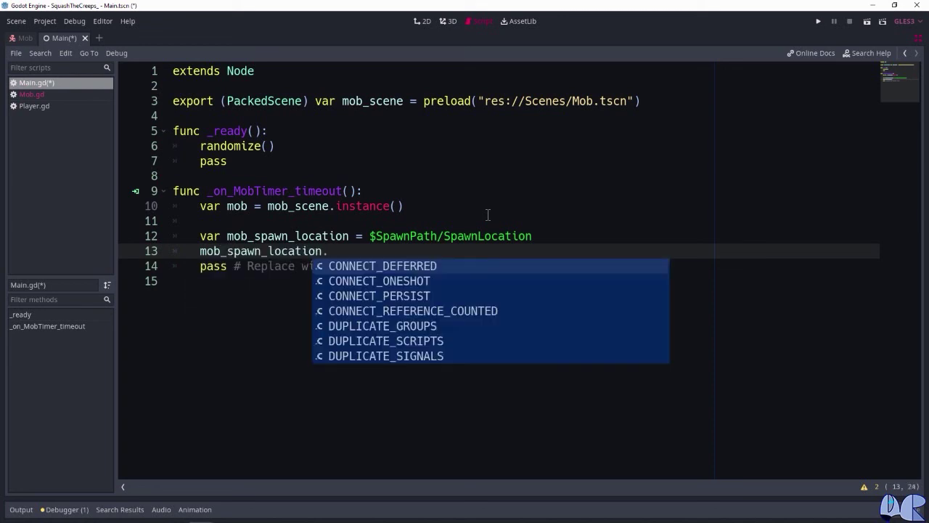
{"action": "type", "text": "unit"}
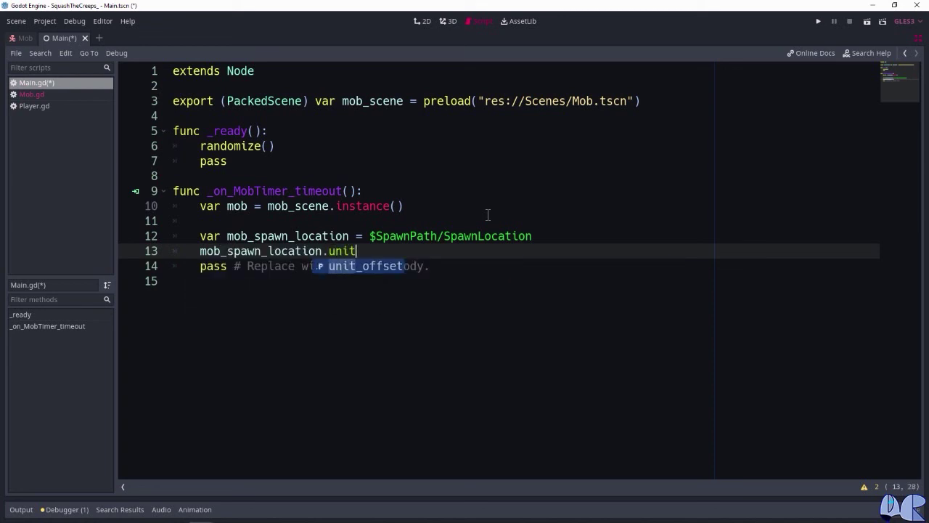
{"action": "key", "text": "Return"}
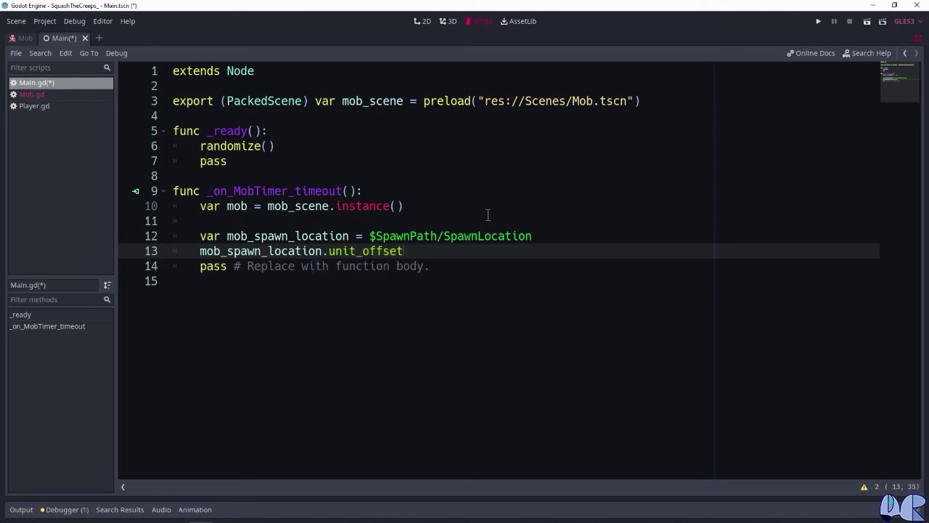
{"action": "type", "text": " = rand"}
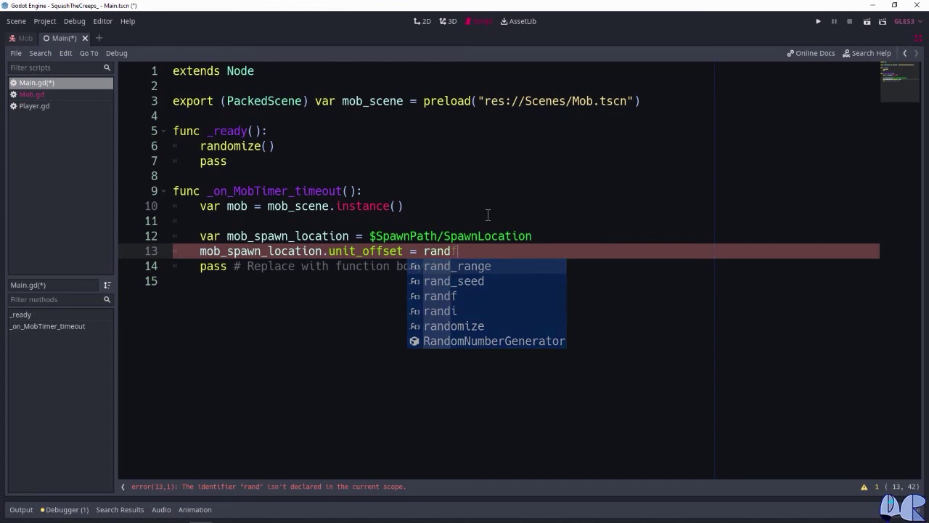
{"action": "type", "text": "f()"}
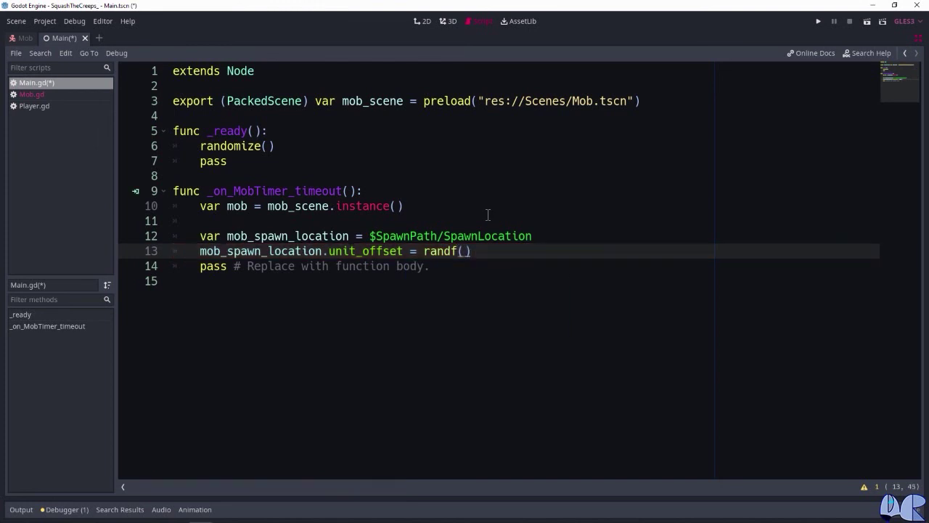
- Add var player_position = $Player.transform.origin on a new line
{"action": "key", "text": "Return"}
{"action": "key", "text": "Return"}
{"action": "type", "text": "var play"}
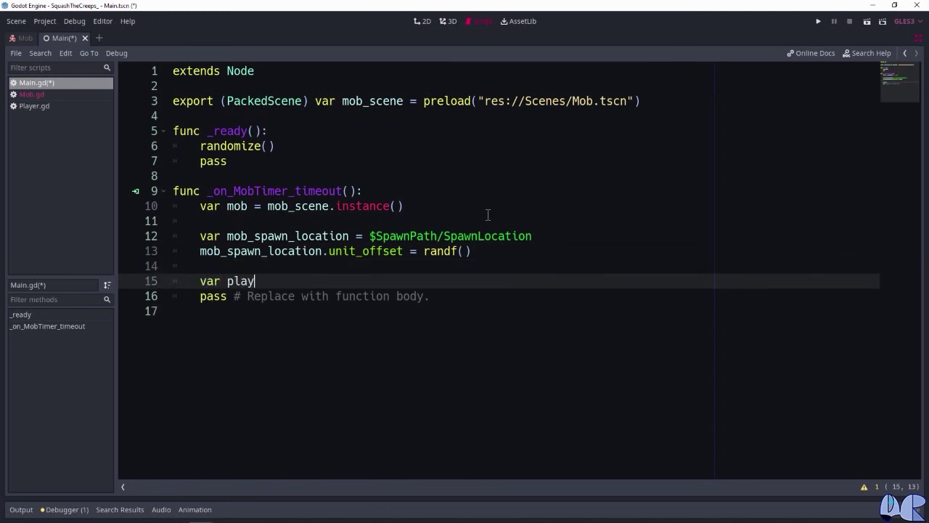
{"action": "type", "text": "er_position "}
{"action": "type", "text": "= "}
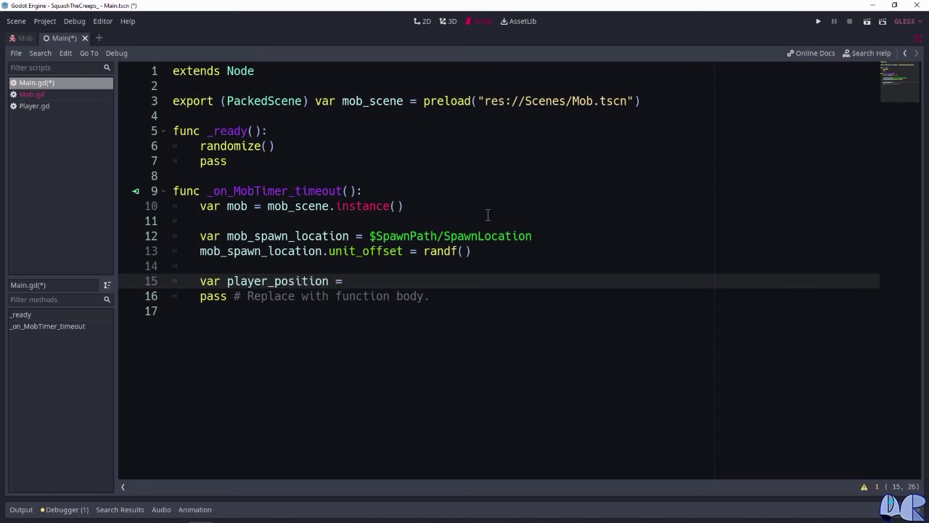
{"action": "type", "text": "$p"}
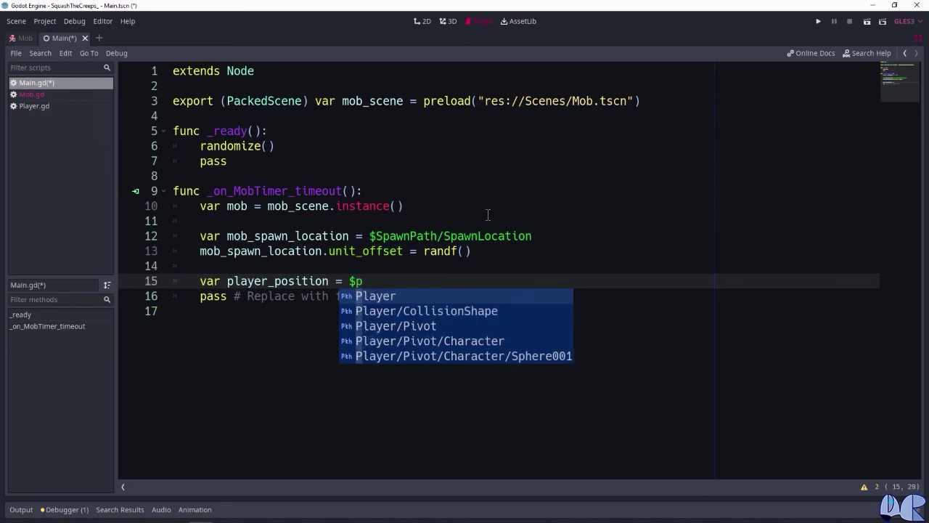
{"action": "key", "text": "Return"}
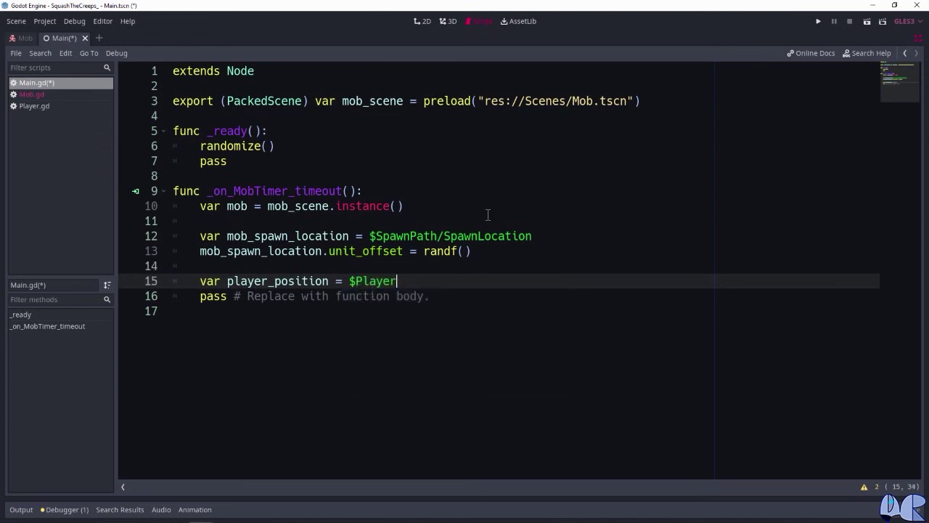
{"action": "type", "text": ".transfo"}
{"action": "key", "text": "Return"}
{"action": "type", "text": ".o"}
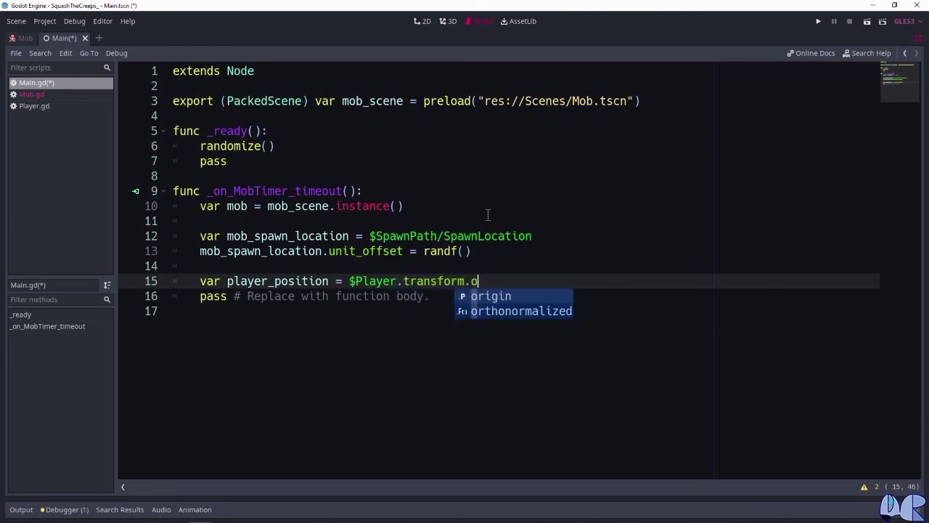
{"action": "key", "text": "Return"}
{"action": "key", "text": "Return"}
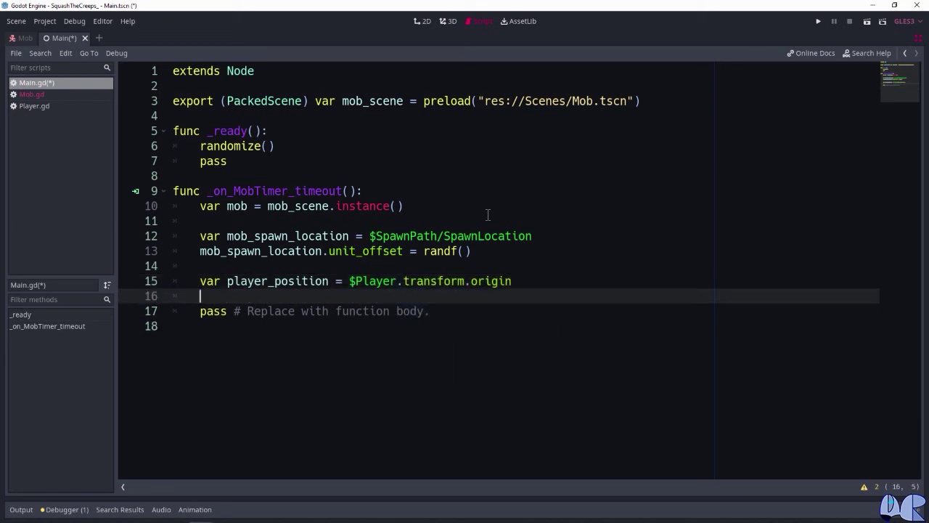
- Add add_child(mob) to the timeout handler
{"action": "type", "text": "add_chi"}
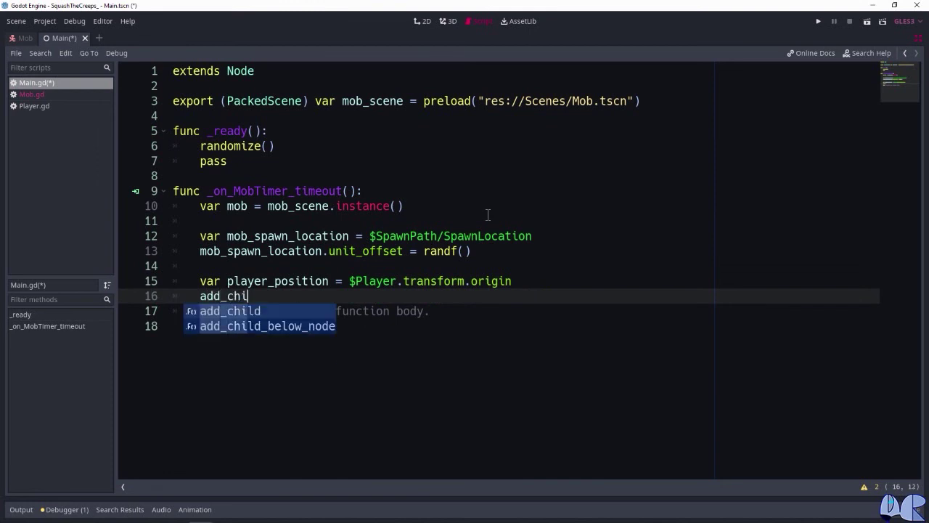
{"action": "key", "text": "Return"}
{"action": "type", "text": "mob"}
{"action": "key", "text": "Right"}
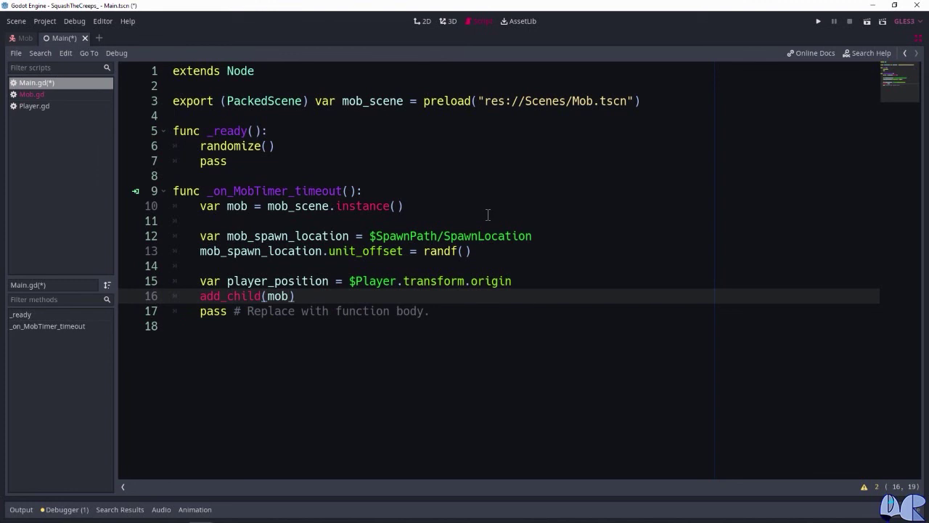
{"action": "key", "text": "Return"}
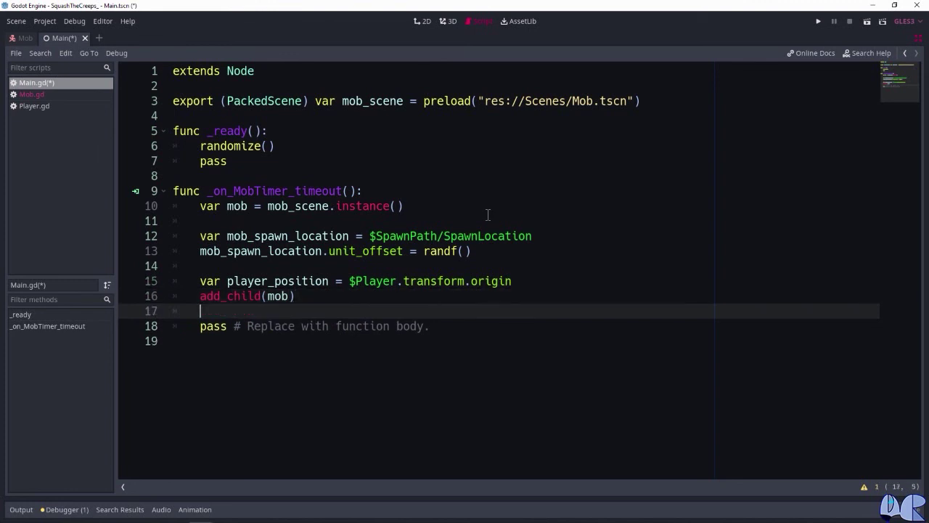
- Call mob.initialize(mob_spawn_location.translation, player_position) on the next line
{"action": "type", "text": "mob"}
{"action": "type", "text": ".ini"}
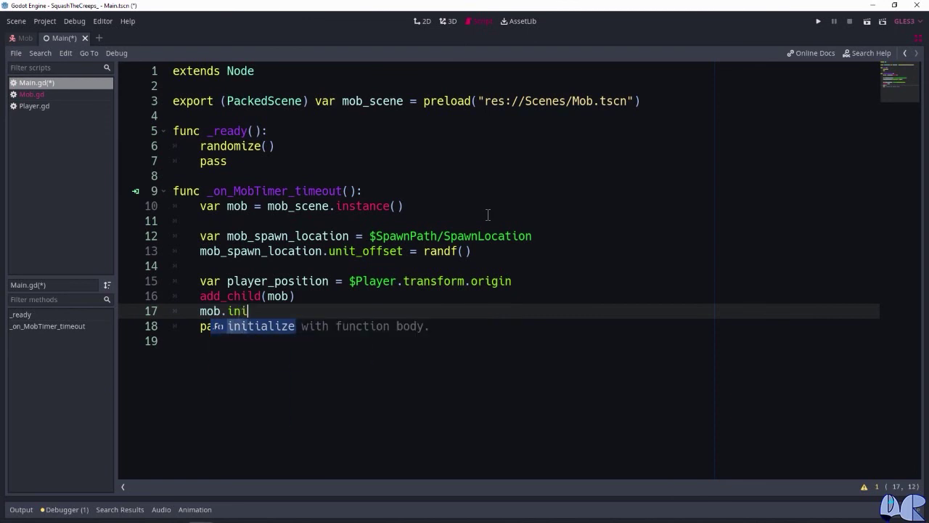
{"action": "key", "text": "Return"}
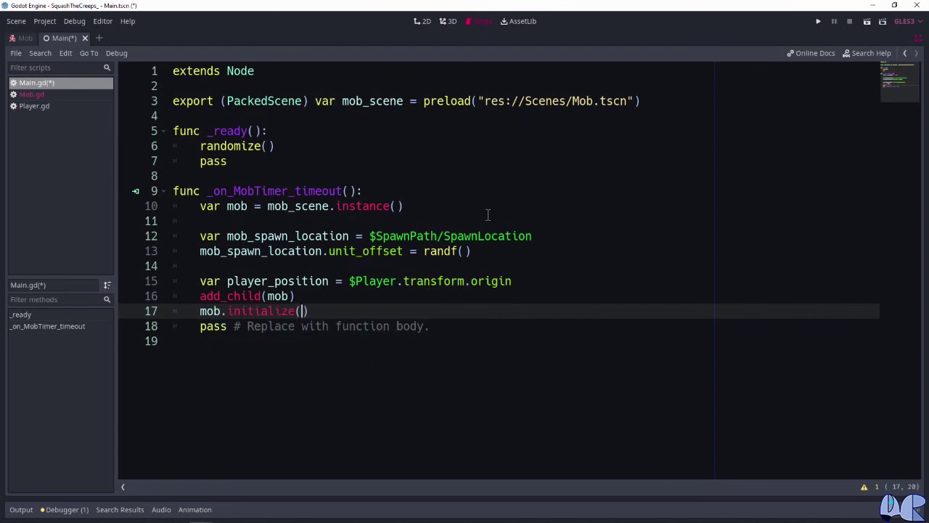
{"action": "type", "text": "mob"}
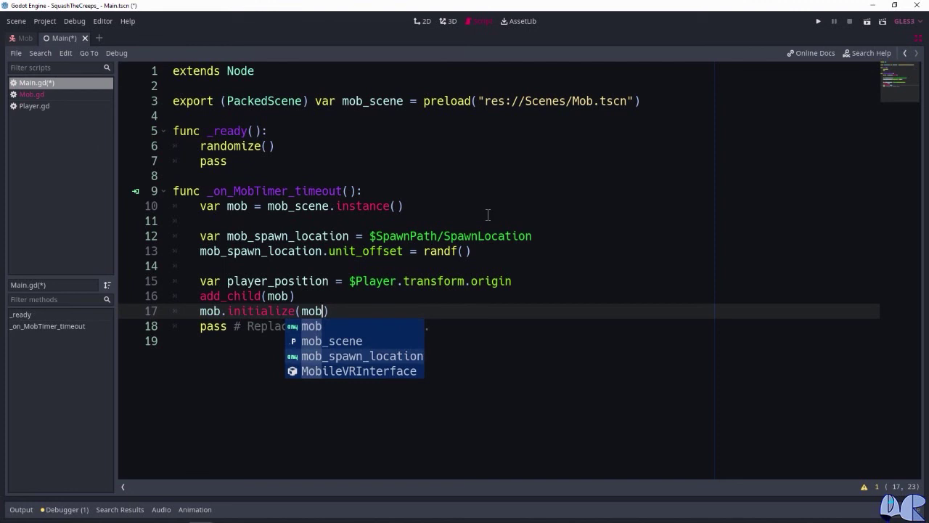
{"action": "key", "text": "Down"}
{"action": "key", "text": "Down"}
{"action": "key", "text": "Return"}
{"action": "type", "text": ".tra"}
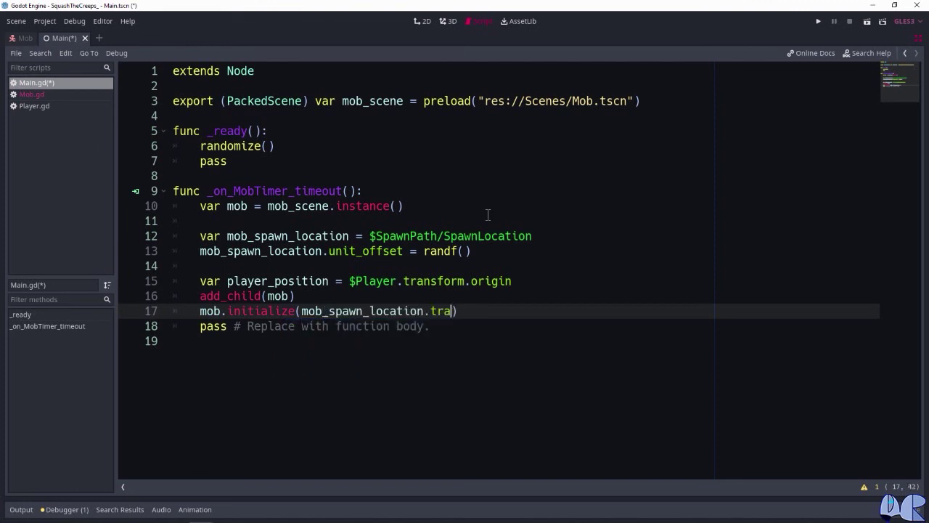
{"action": "type", "text": "n"}
{"action": "key", "text": "Down"}
{"action": "key", "text": "Down"}
{"action": "key", "text": "Down"}
{"action": "key", "text": "Return"}
{"action": "type", "text": ", player"}
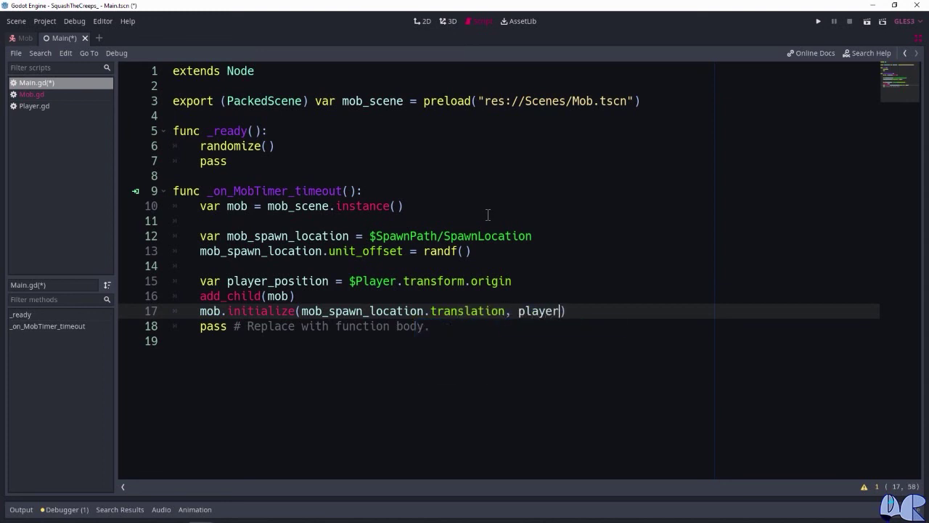
{"action": "key", "text": "Return"}
- Turn off distraction-free mode to restore the docks, then switch to the 3D view
{"action": "left_click", "coordinate": [915, 40]}
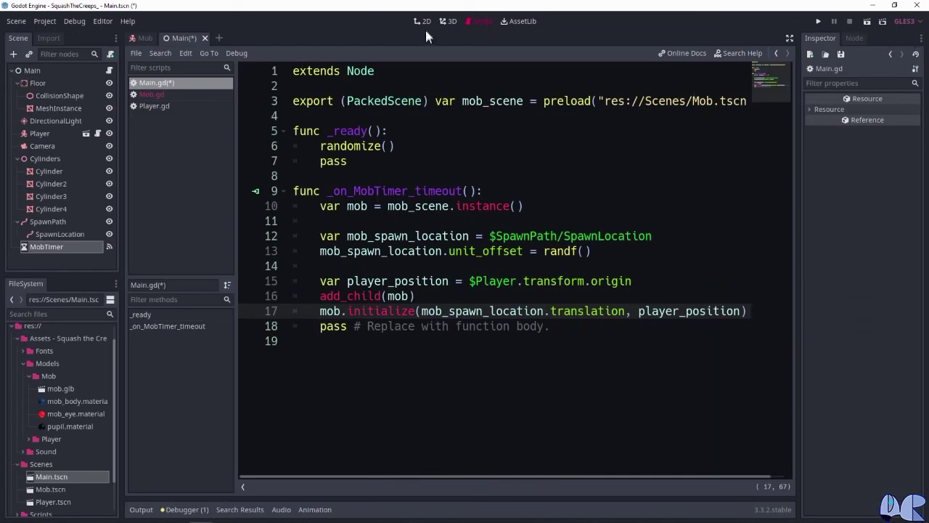
{"action": "left_click", "coordinate": [449, 22]}
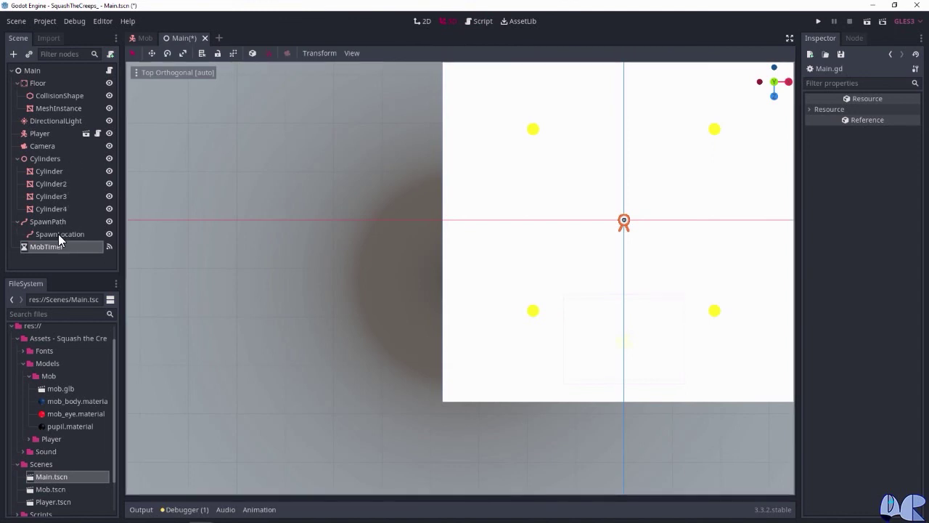
{"action": "left_click", "coordinate": [67, 235]}
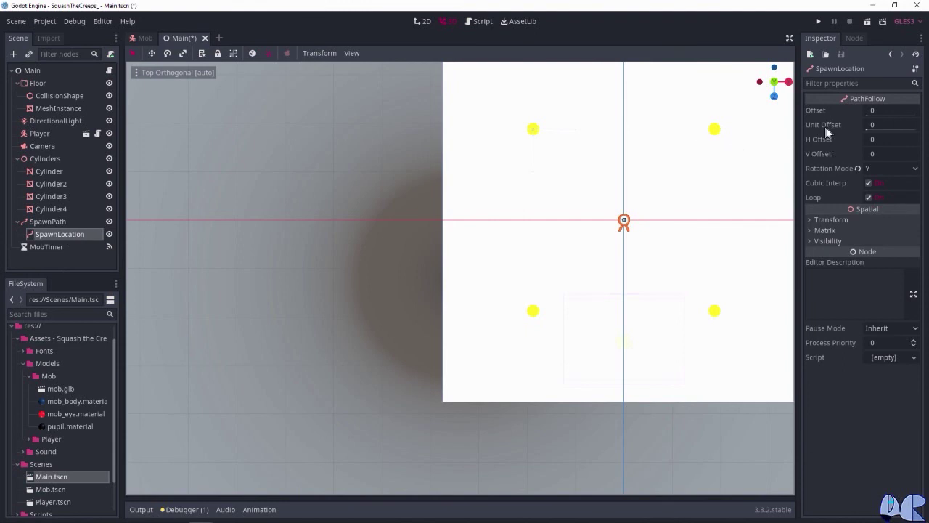
{"action": "mouse_move", "coordinate": [824, 126]}
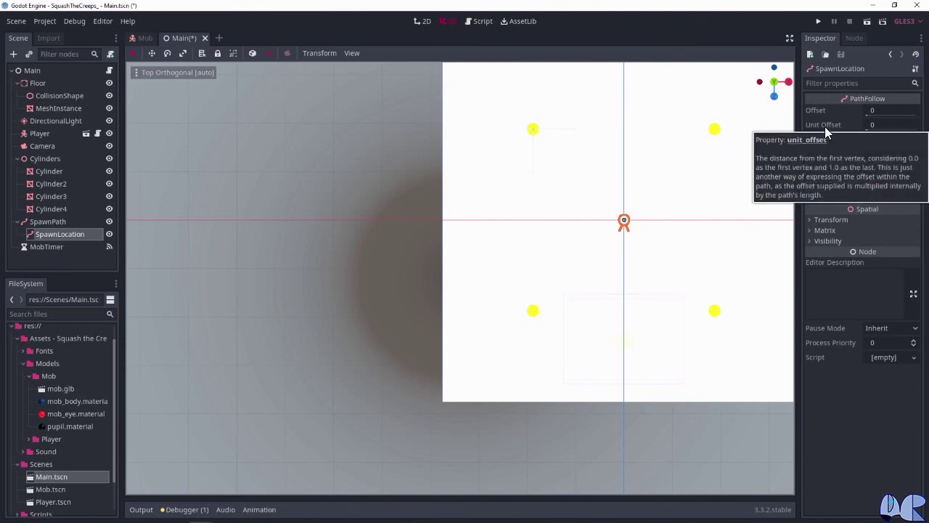
{"action": "left_click", "coordinate": [887, 127]}
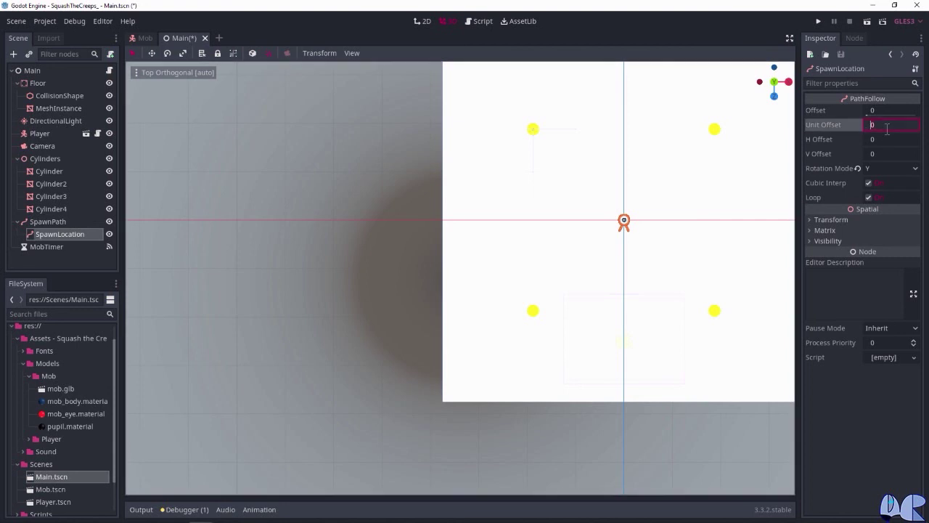
{"action": "type", "text": "2"}
{"action": "key", "text": "Return"}
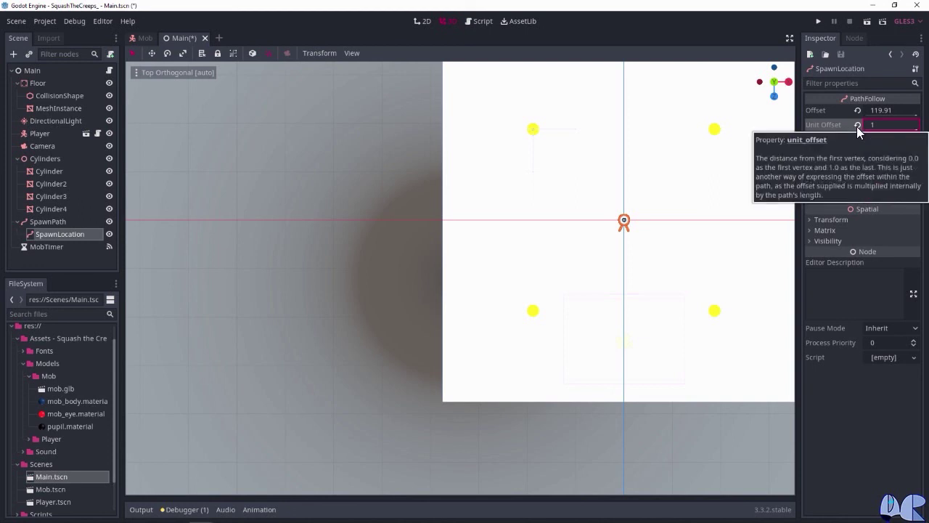
{"action": "left_click", "coordinate": [856, 126]}
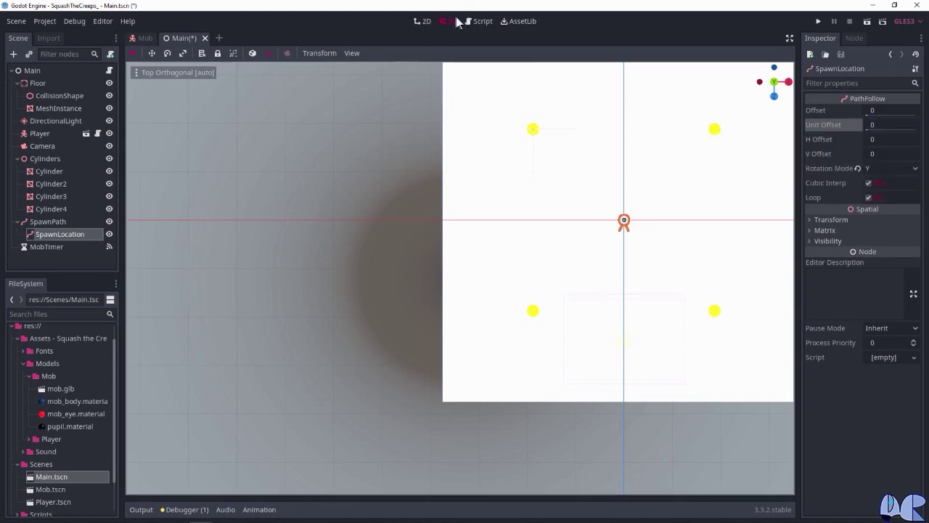
{"action": "left_click", "coordinate": [479, 21]}
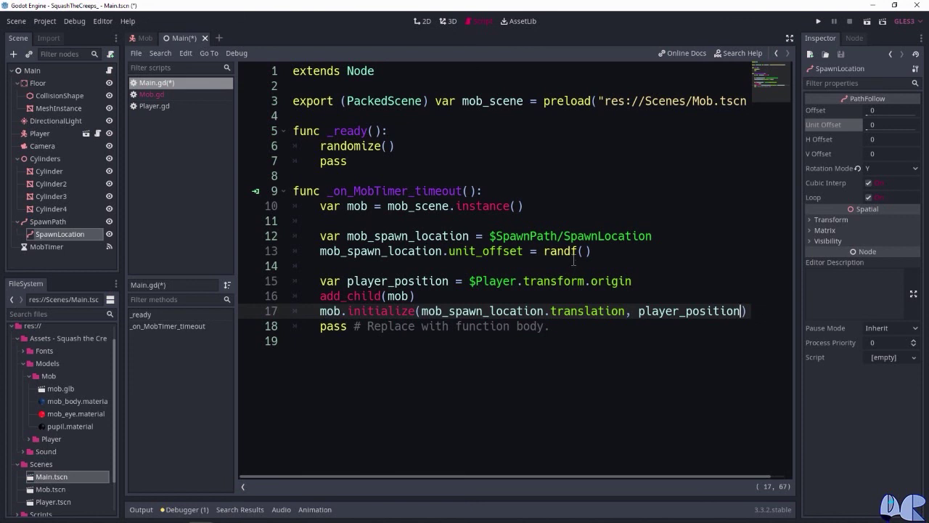
{"action": "left_click", "coordinate": [576, 251]}
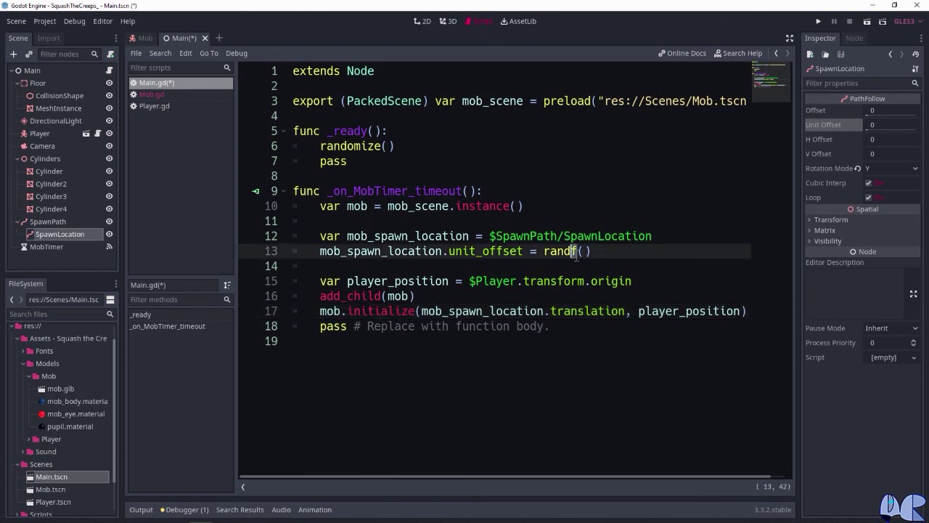
{"action": "key", "text": "Left"}
{"action": "left_click", "coordinate": [321, 311]}
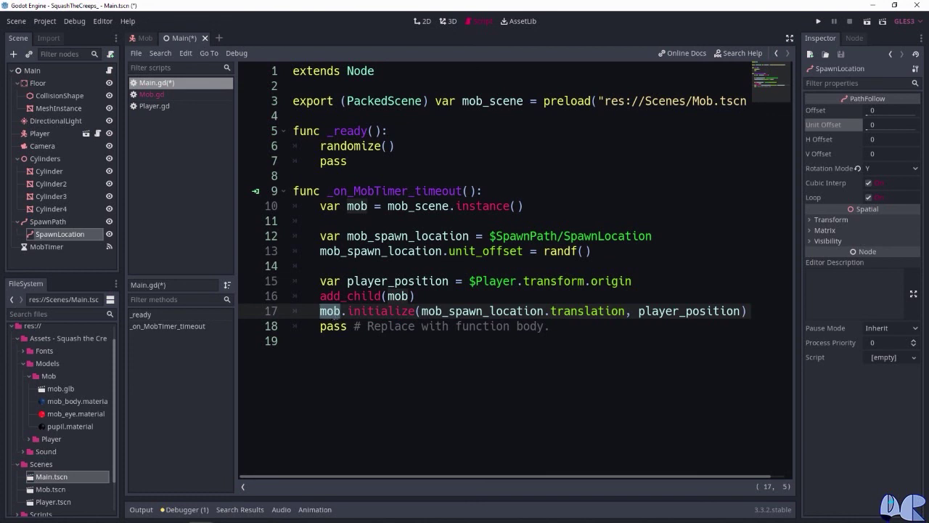
{"action": "left_click", "coordinate": [398, 313]}
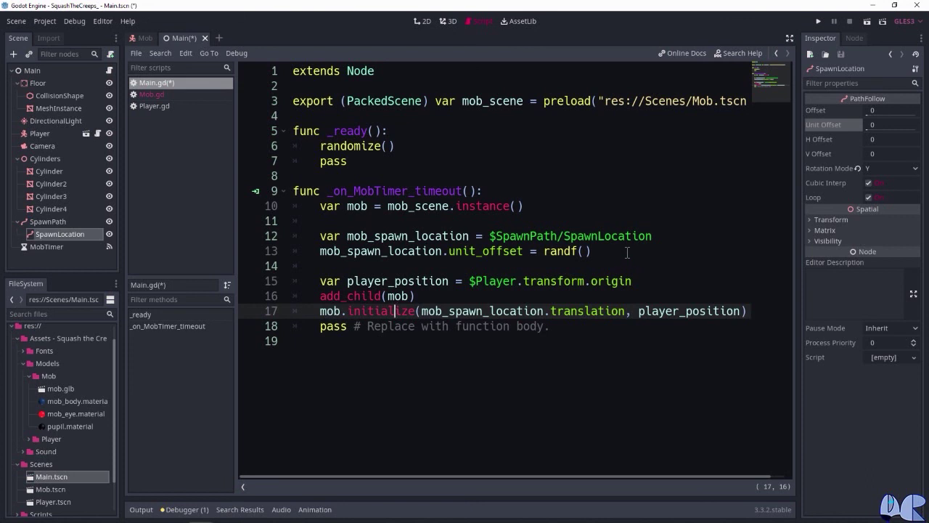
{"action": "left_click", "coordinate": [449, 21]}
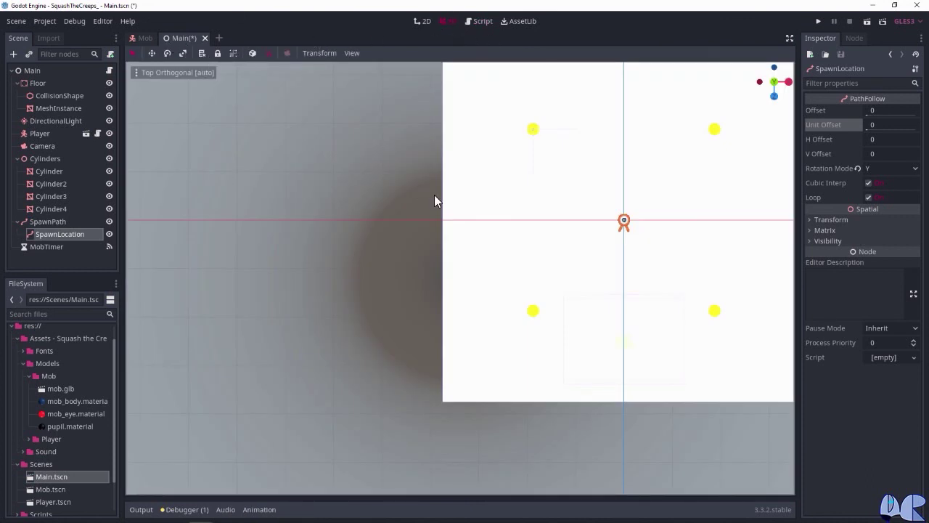
- Save and run the Main scene with F6, then move the player up and down
{"action": "key", "text": "F6"}
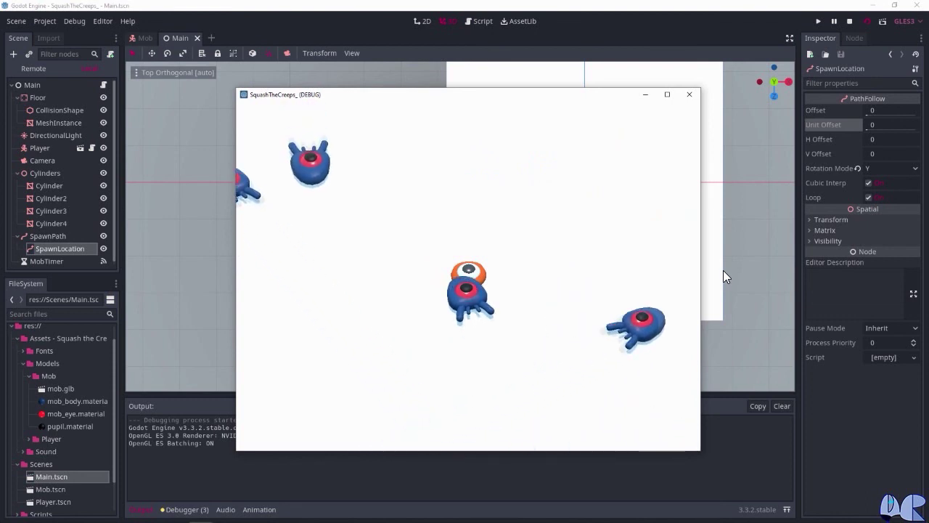
{"action": "key", "text": "Up"}
{"action": "key", "text": "Down"}
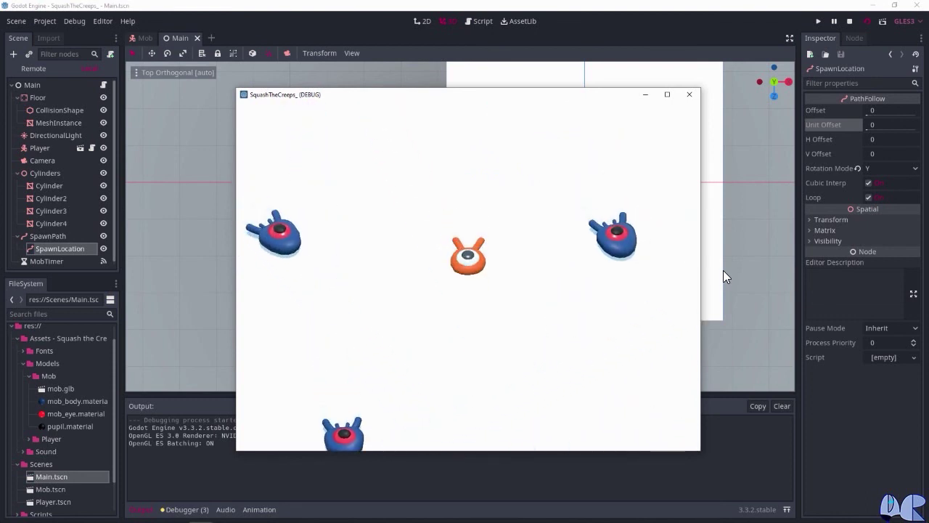
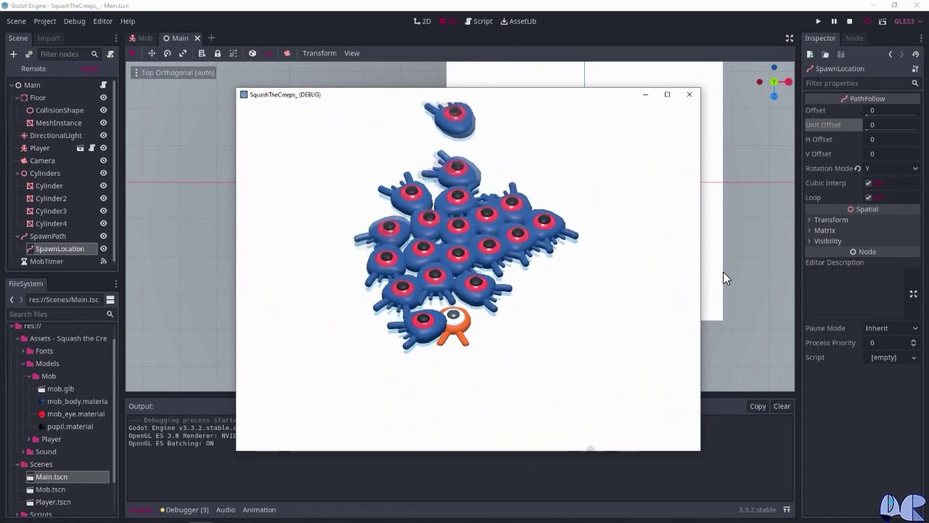
- Stop the running game and select the Mob scene's root Mob node
{"action": "left_click", "coordinate": [690, 97]}
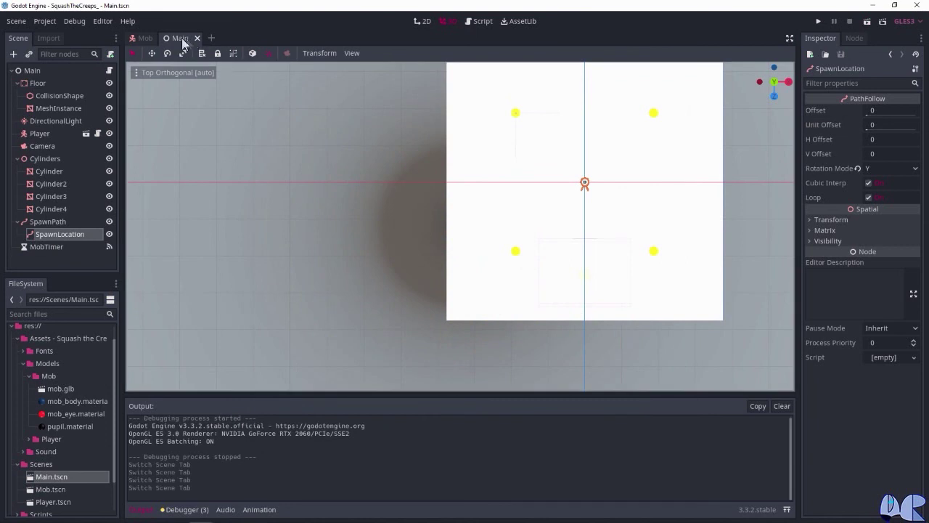
{"action": "left_click", "coordinate": [143, 38]}
{"action": "left_click", "coordinate": [26, 71]}
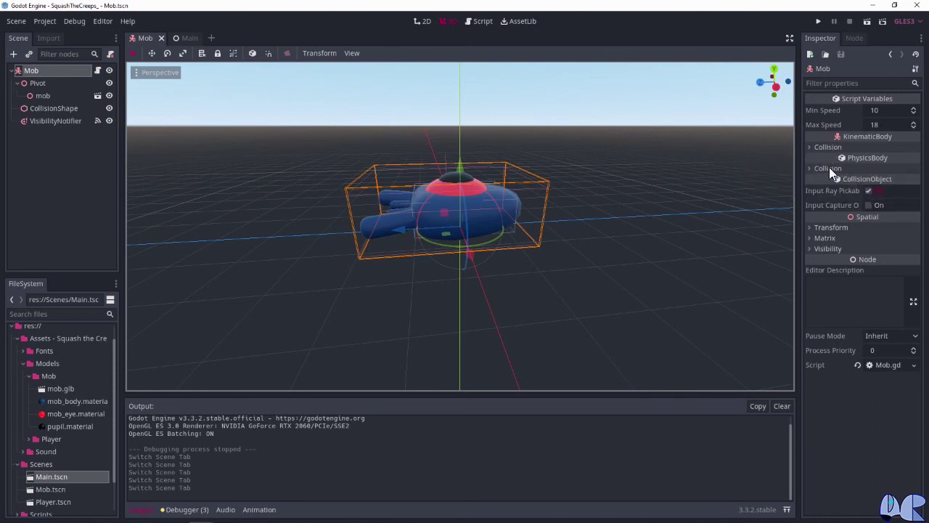
- Switch the Mob's collision layer from layer 1 to layer 2 only
{"action": "left_click", "coordinate": [828, 168]}
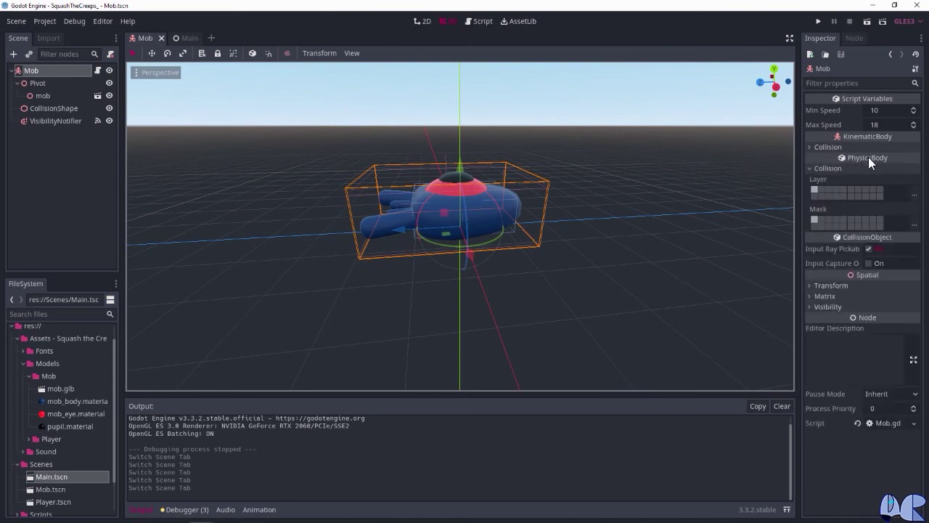
{"action": "mouse_move", "coordinate": [867, 157]}
{"action": "left_click", "coordinate": [814, 190]}
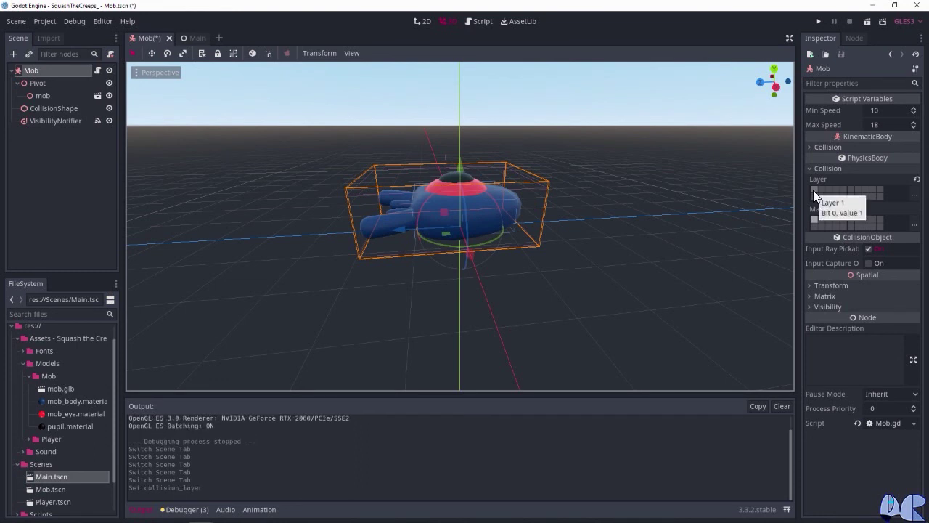
{"action": "left_click", "coordinate": [819, 189]}
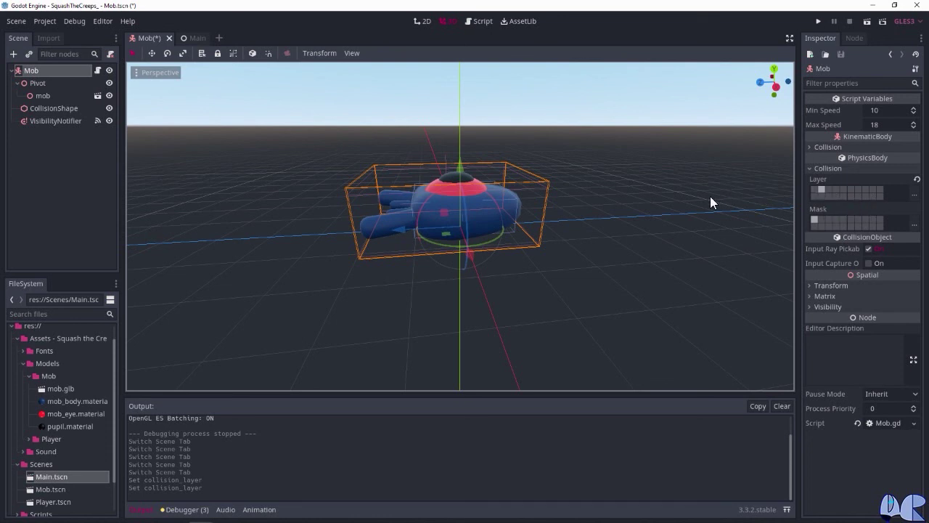
{"action": "left_click", "coordinate": [914, 194]}
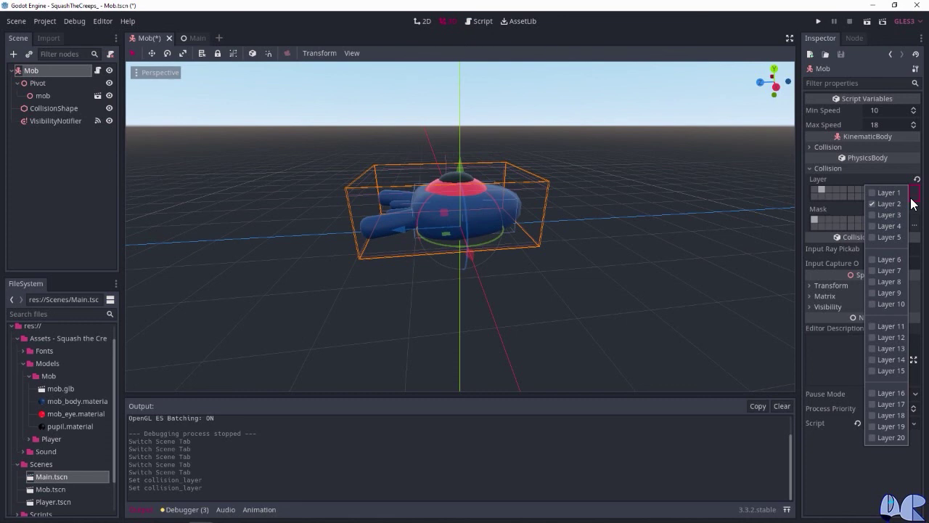
{"action": "left_click", "coordinate": [45, 21]}
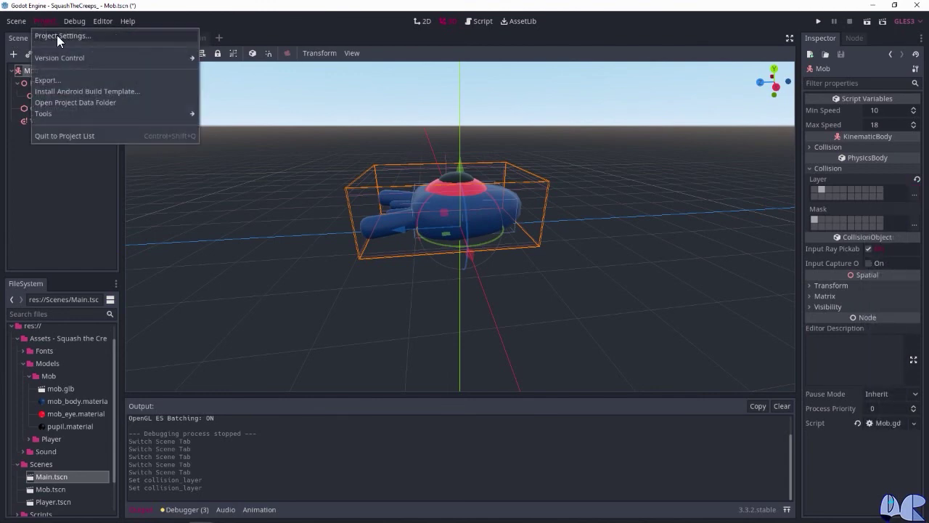
- Open Project Settings at the Layer Names > 3d Physics section
{"action": "left_click", "coordinate": [57, 35]}
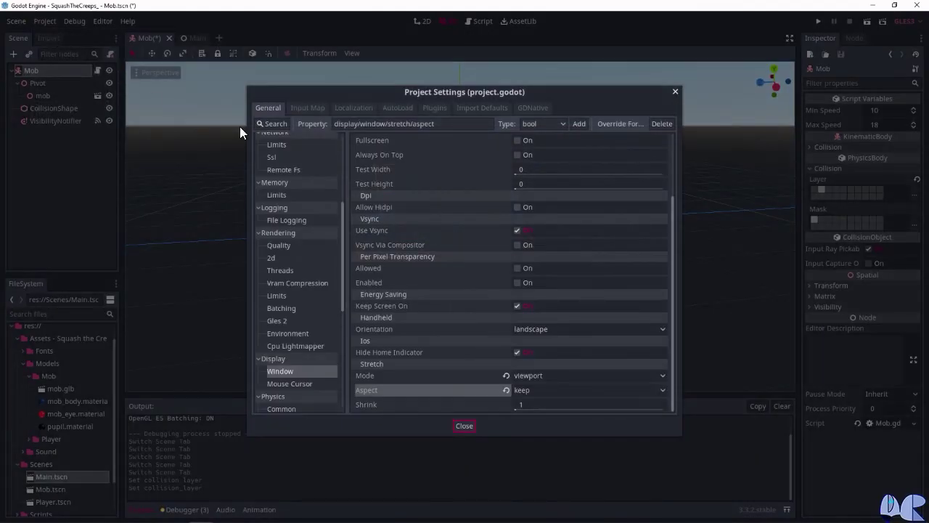
{"action": "scroll", "coordinate": [341, 249], "scroll_direction": "down", "scroll_amount": 5}
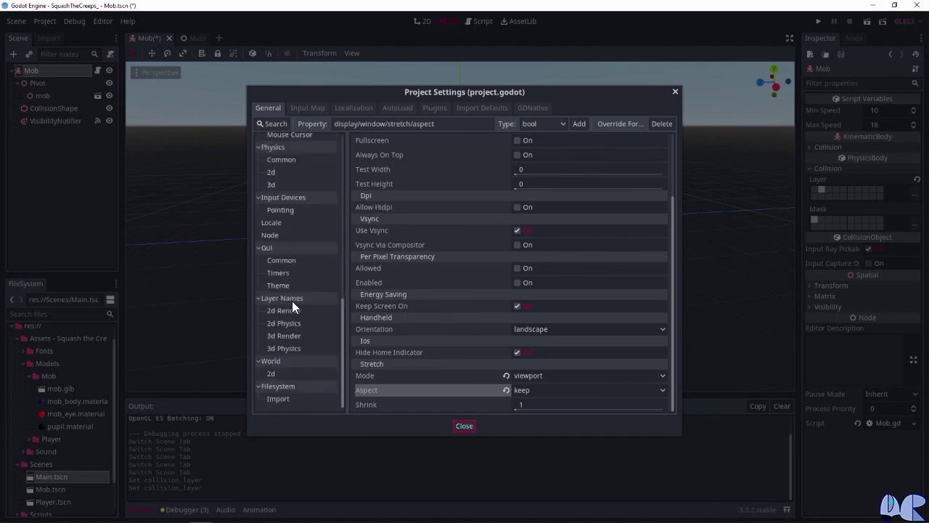
{"action": "left_click", "coordinate": [292, 349]}
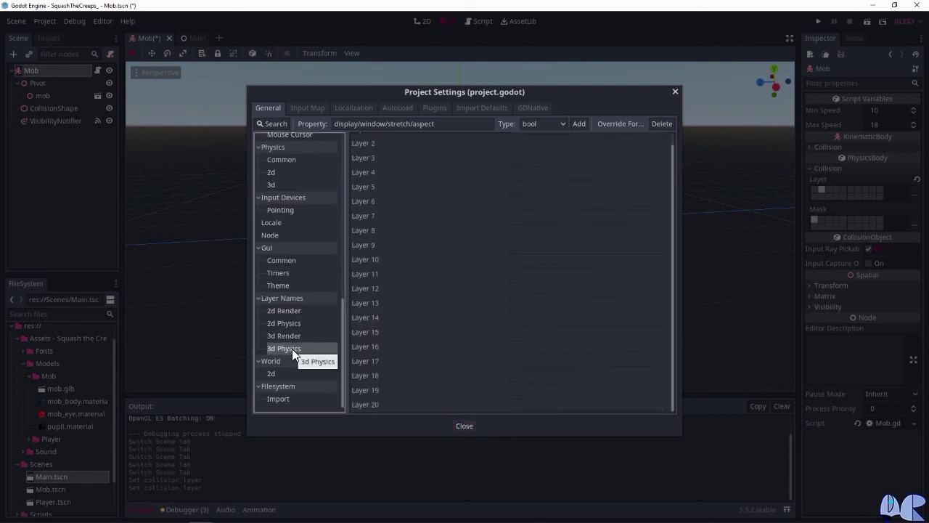
{"action": "left_click", "coordinate": [539, 144]}
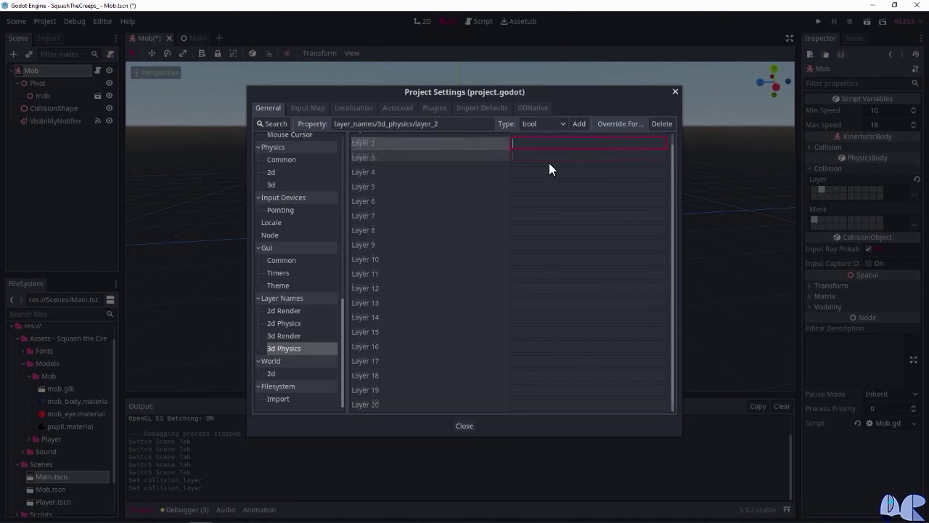
{"action": "scroll", "coordinate": [549, 168], "scroll_direction": "up", "scroll_amount": 1}
- Name 3D physics layers 1–3 'player', 'enemies' and 'world', then close settings
{"action": "left_click", "coordinate": [524, 143]}
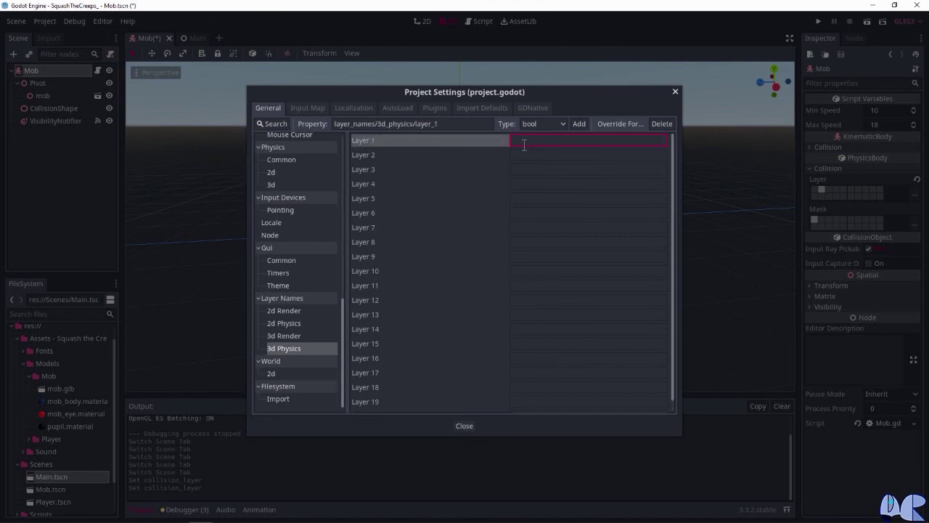
{"action": "type", "text": "player"}
{"action": "left_click", "coordinate": [534, 159]}
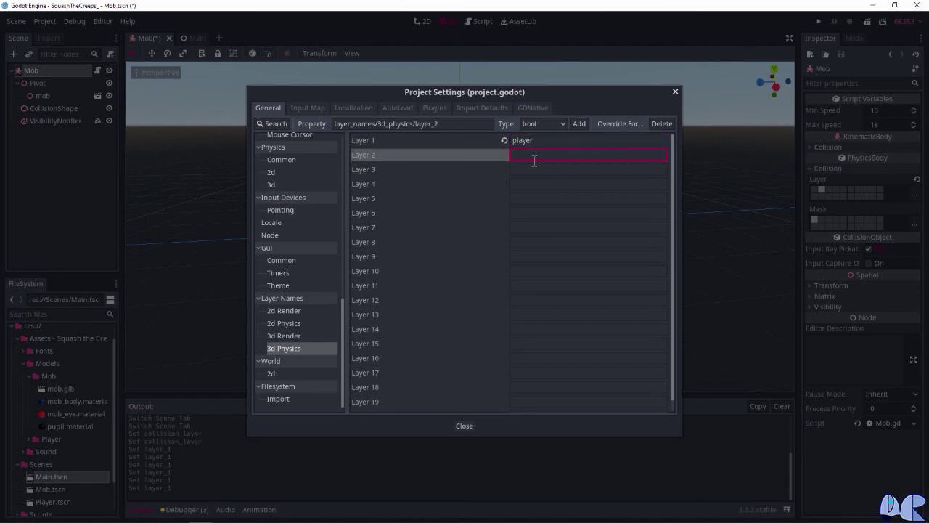
{"action": "type", "text": "enemies"}
{"action": "left_click", "coordinate": [543, 169]}
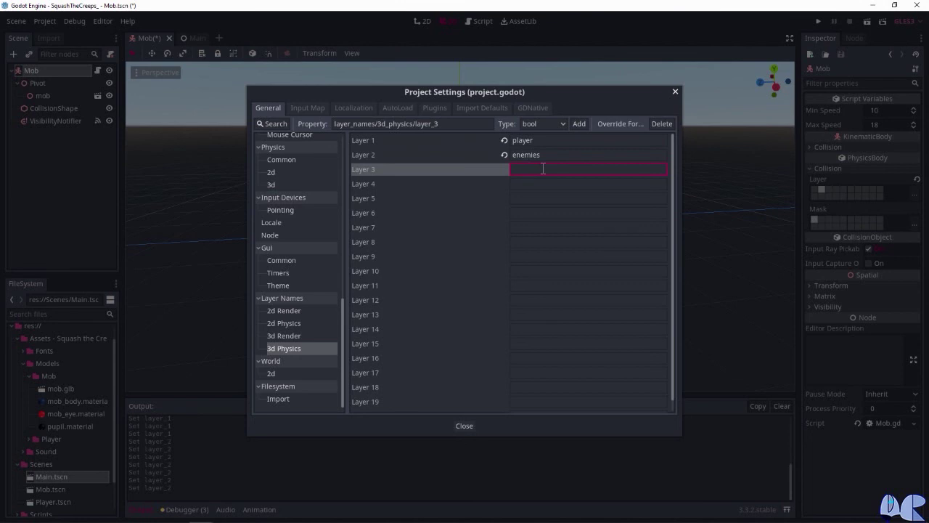
{"action": "type", "text": "world"}
{"action": "left_click", "coordinate": [465, 425]}
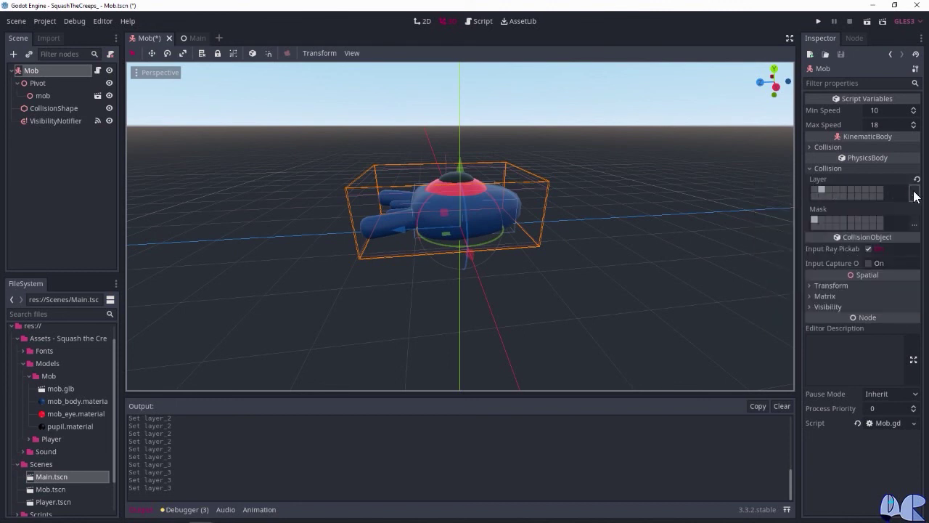
{"action": "left_click", "coordinate": [913, 195]}
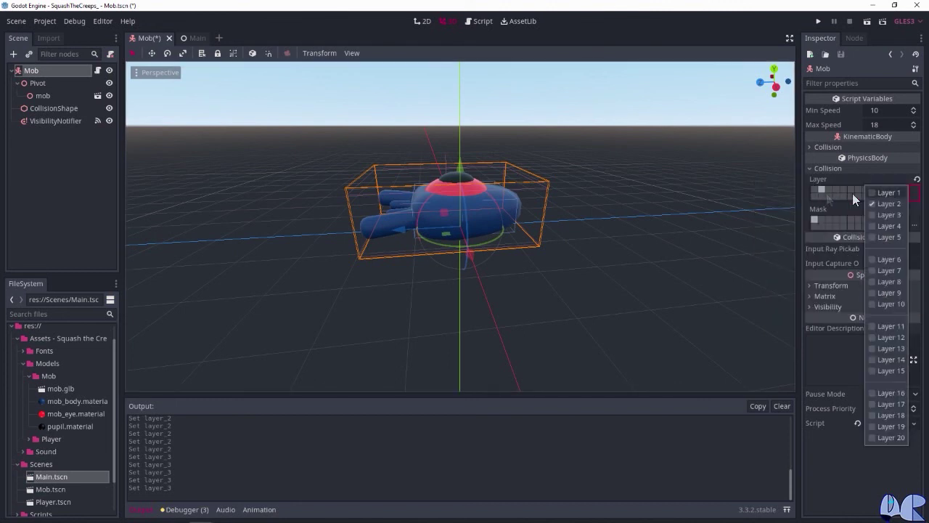
- Save all scenes and confirm the Mob's layer list shows the new layer names
{"action": "left_click", "coordinate": [801, 185]}
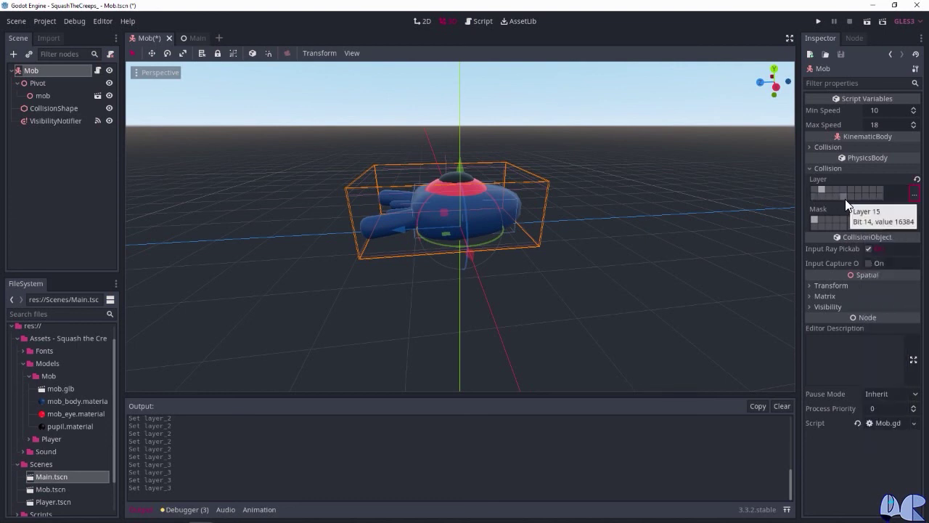
{"action": "left_click", "coordinate": [16, 21]}
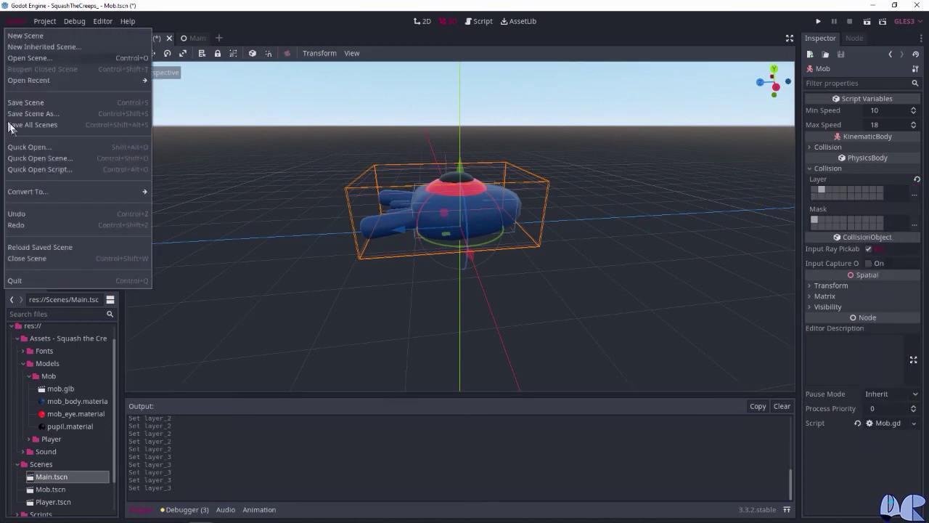
{"action": "left_click", "coordinate": [30, 126]}
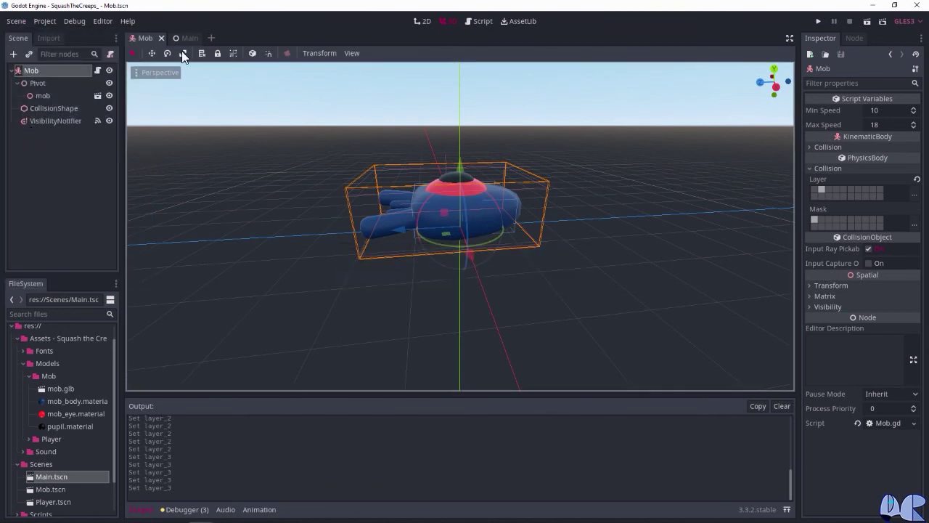
{"action": "left_click", "coordinate": [914, 194]}
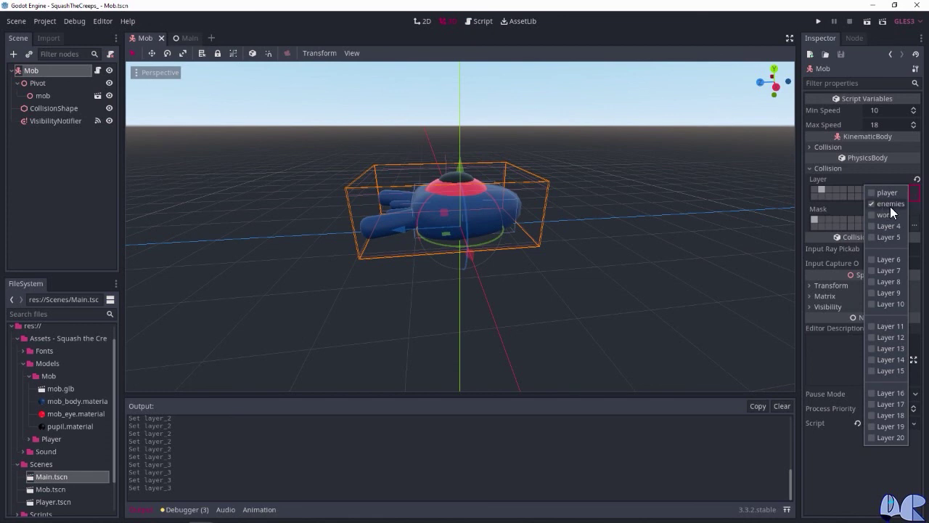
{"action": "left_click", "coordinate": [802, 215]}
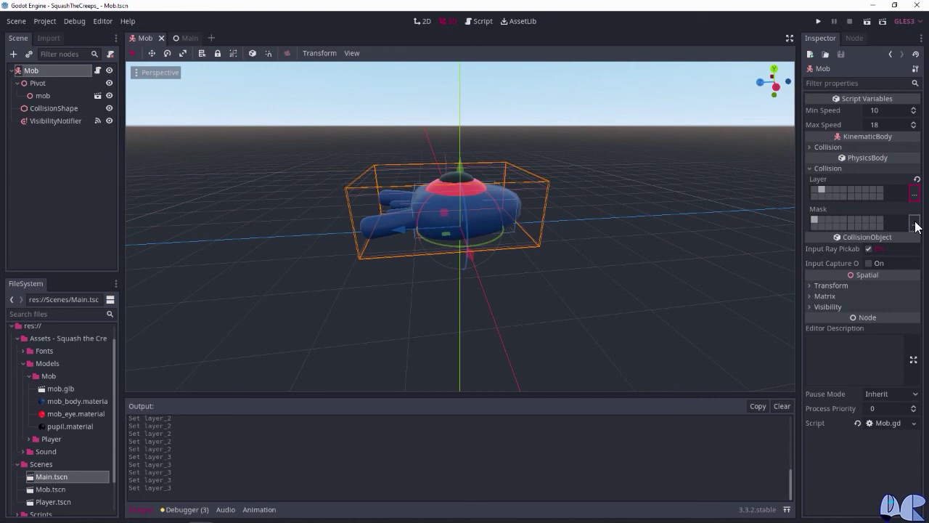
- Turn off the Mob's collision mask layer 1, save all scenes, and return to Main
{"action": "left_click", "coordinate": [916, 225]}
{"action": "left_click", "coordinate": [916, 225]}
{"action": "left_click", "coordinate": [915, 225]}
{"action": "left_click", "coordinate": [812, 219]}
{"action": "left_click", "coordinate": [813, 219]}
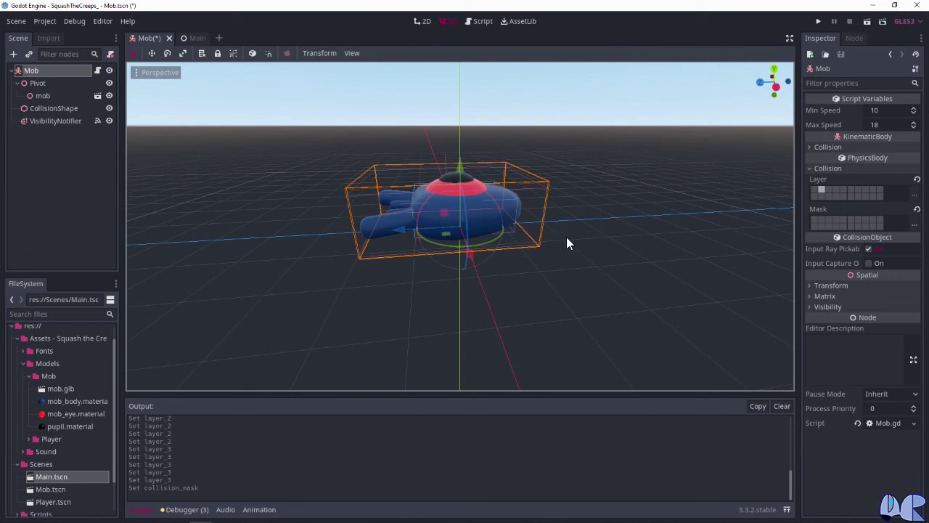
{"action": "left_click", "coordinate": [17, 21]}
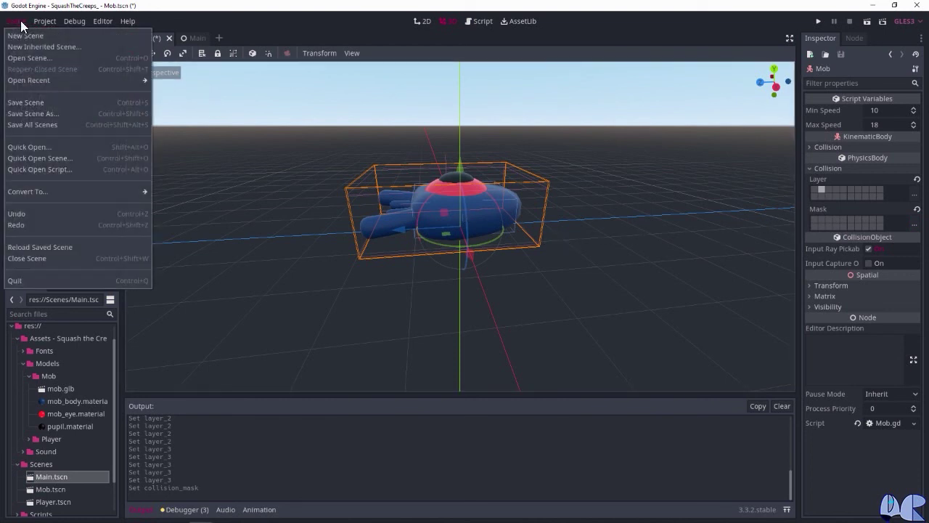
{"action": "left_click", "coordinate": [39, 127]}
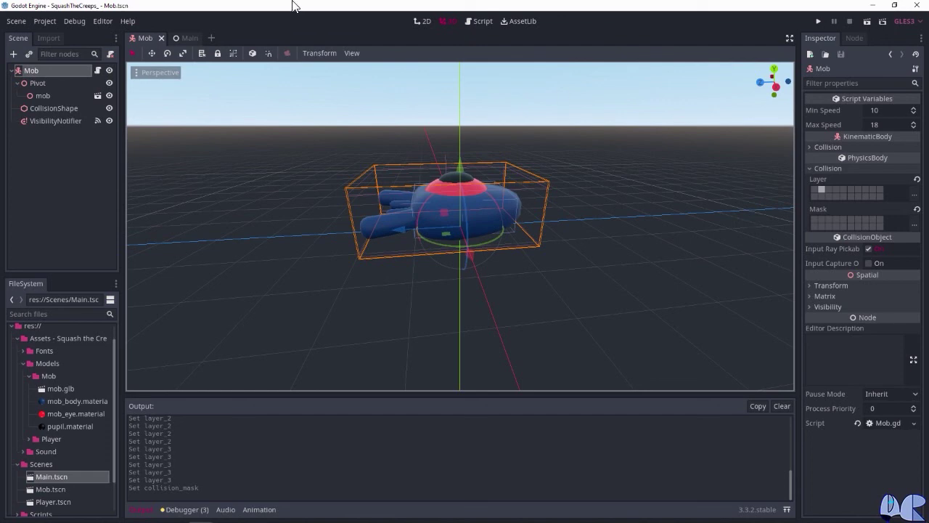
{"action": "left_click", "coordinate": [188, 36]}
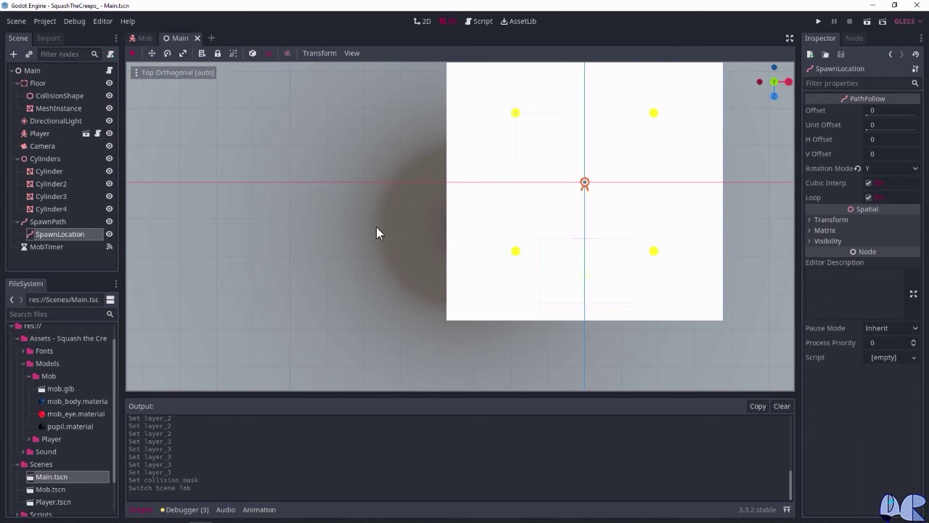
{"action": "key", "text": "F6"}
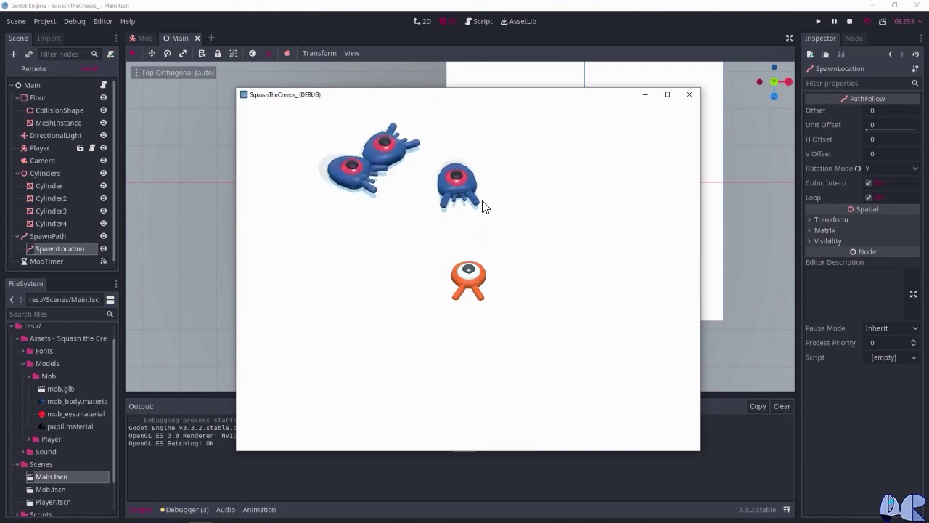
{"action": "left_click", "coordinate": [690, 97]}
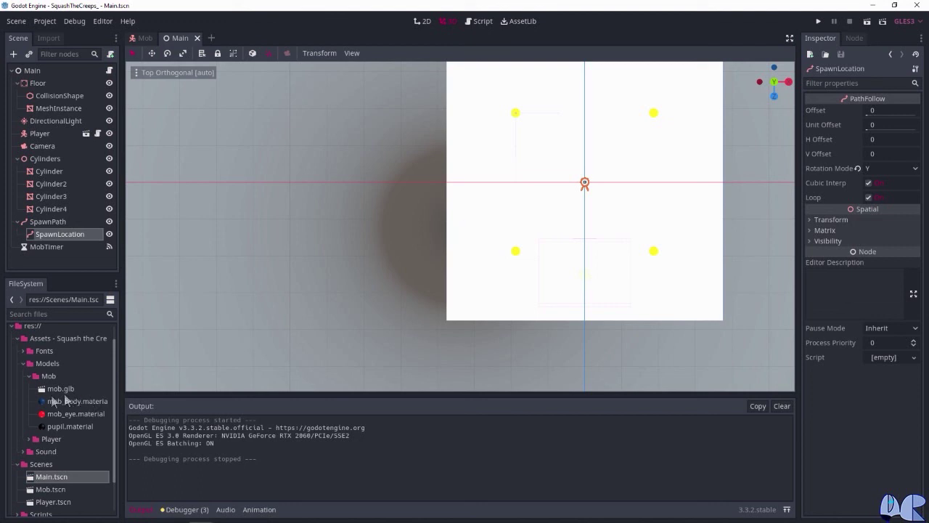
- Open the Player scene from the FileSystem and select its Player node
{"action": "scroll", "coordinate": [55, 396], "scroll_direction": "down", "scroll_amount": 1}
{"action": "scroll", "coordinate": [62, 395], "scroll_direction": "down", "scroll_amount": 1}
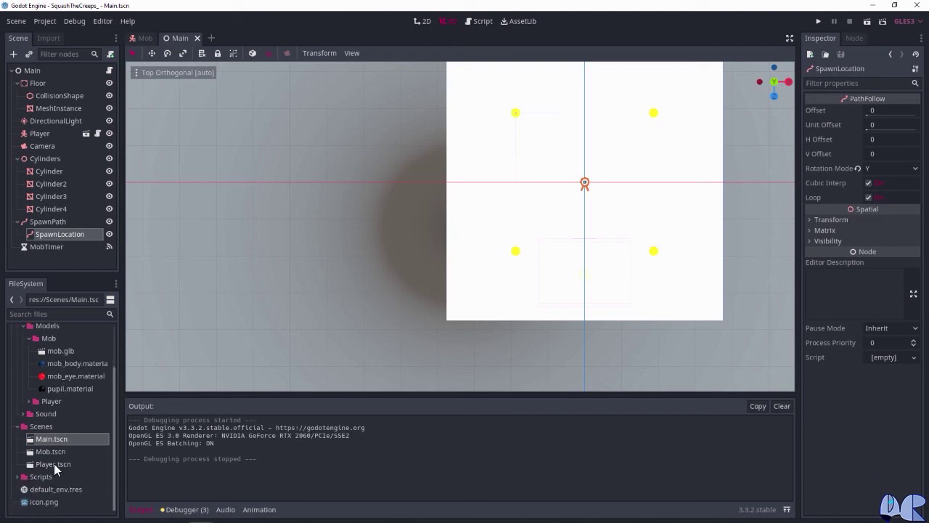
{"action": "left_click", "coordinate": [54, 463]}
{"action": "double_click", "coordinate": [57, 463]}
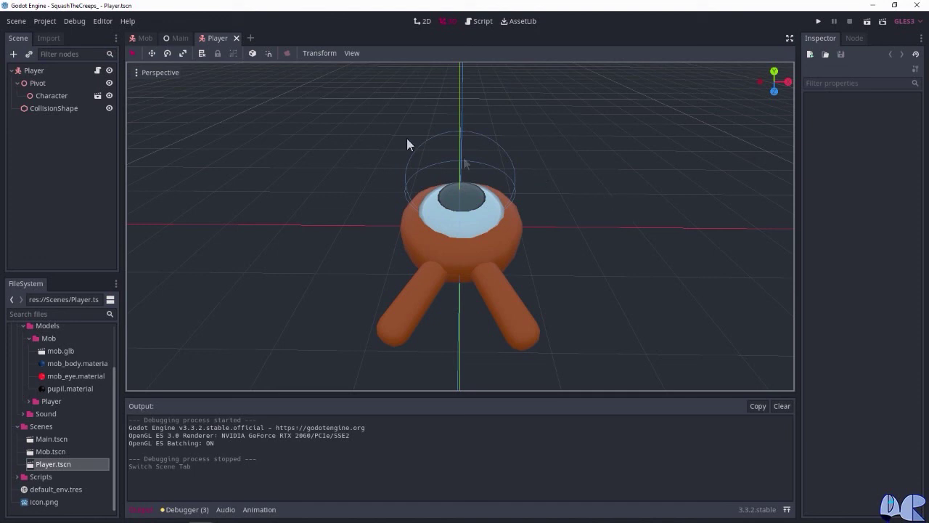
{"action": "left_click", "coordinate": [30, 71]}
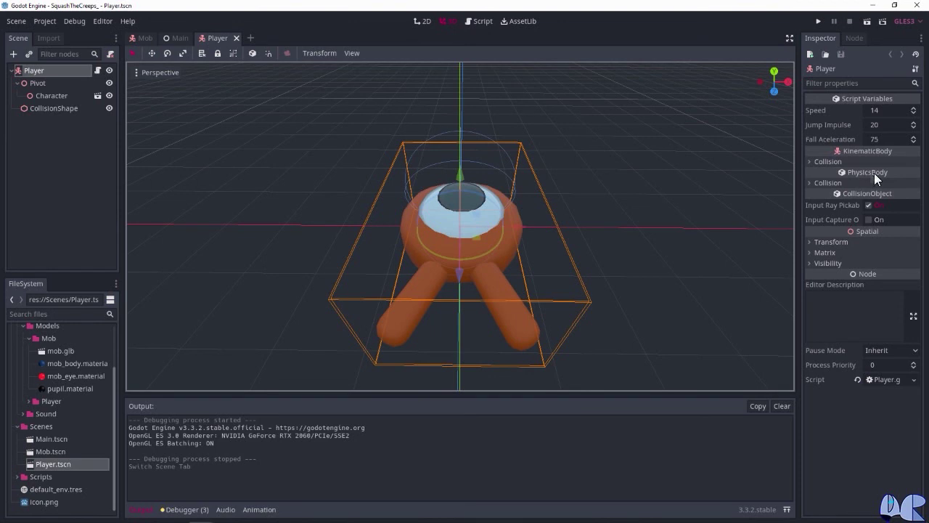
- Set the Player's collision mask to enemies and world, clearing the player bit
{"action": "left_click", "coordinate": [826, 185]}
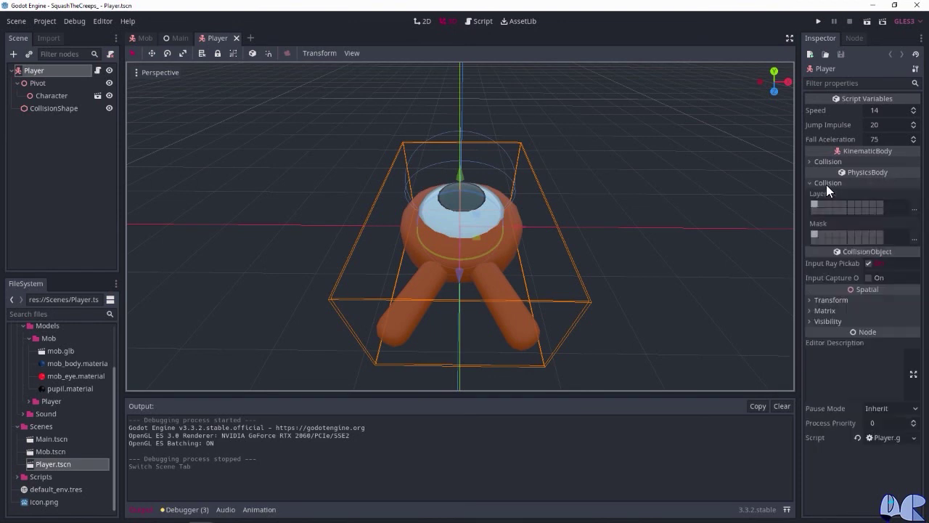
{"action": "mouse_move", "coordinate": [818, 195]}
{"action": "left_click", "coordinate": [913, 208]}
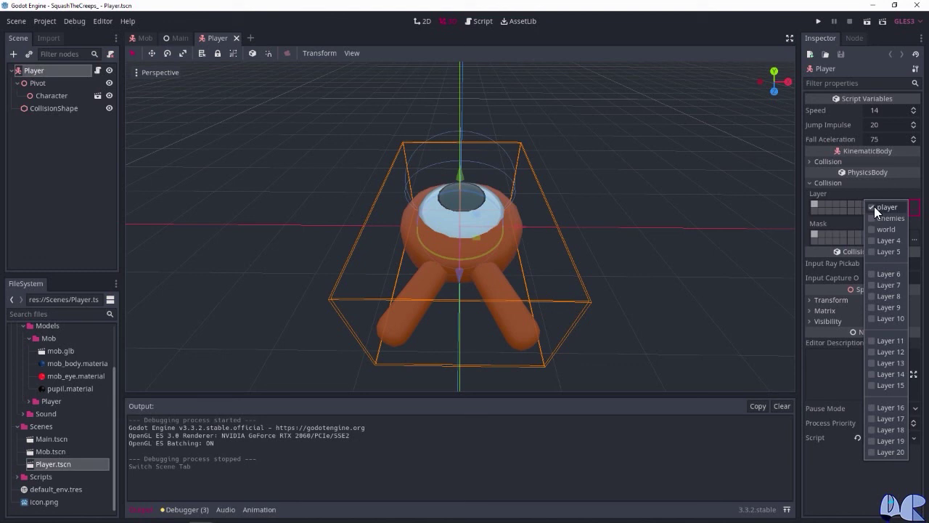
{"action": "left_click", "coordinate": [802, 226]}
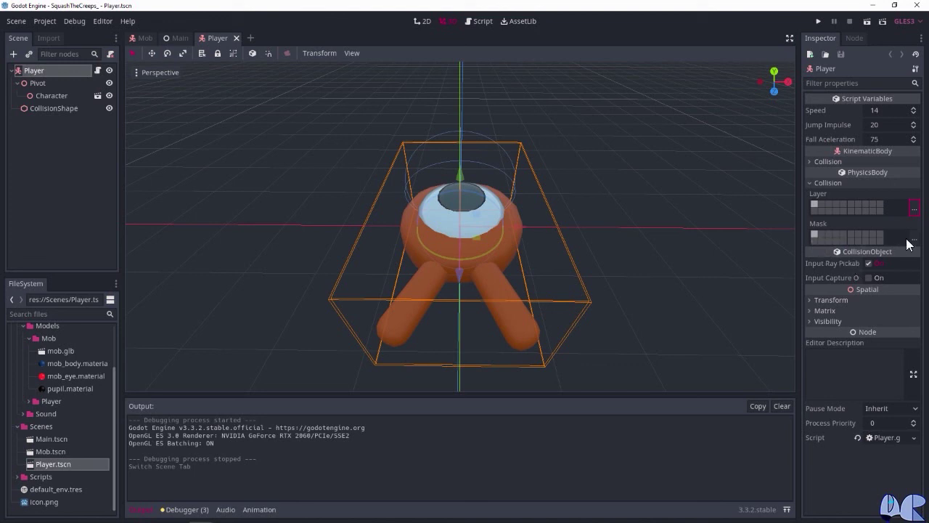
{"action": "left_click", "coordinate": [814, 234]}
{"action": "left_click", "coordinate": [914, 238]}
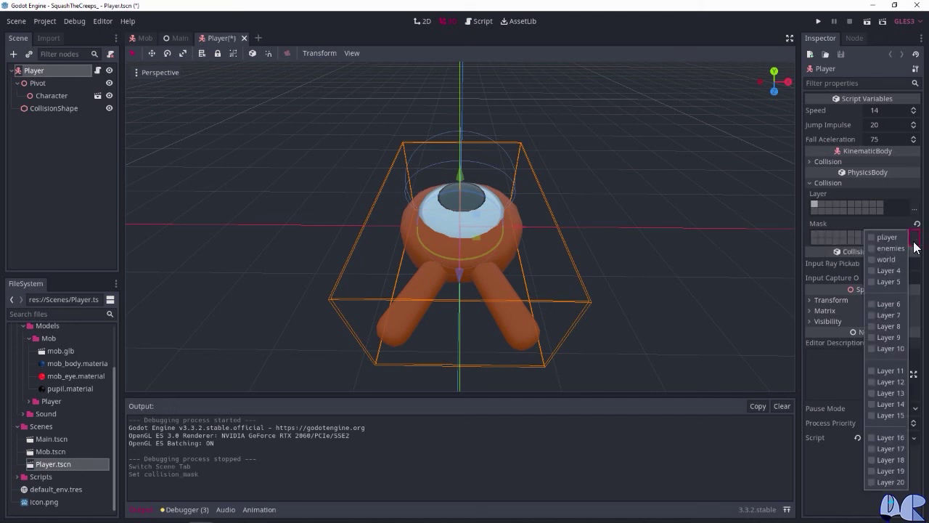
{"action": "left_click", "coordinate": [872, 249]}
{"action": "left_click", "coordinate": [870, 259]}
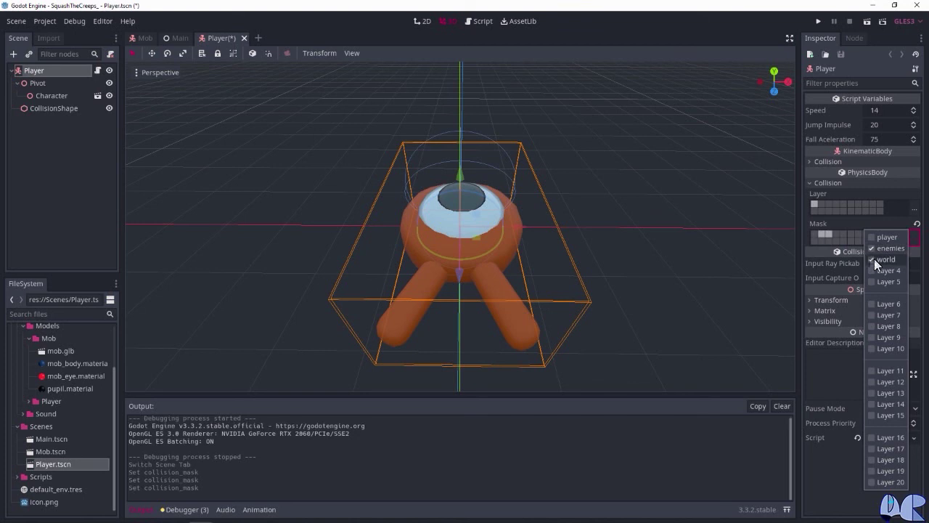
{"action": "left_click", "coordinate": [801, 245]}
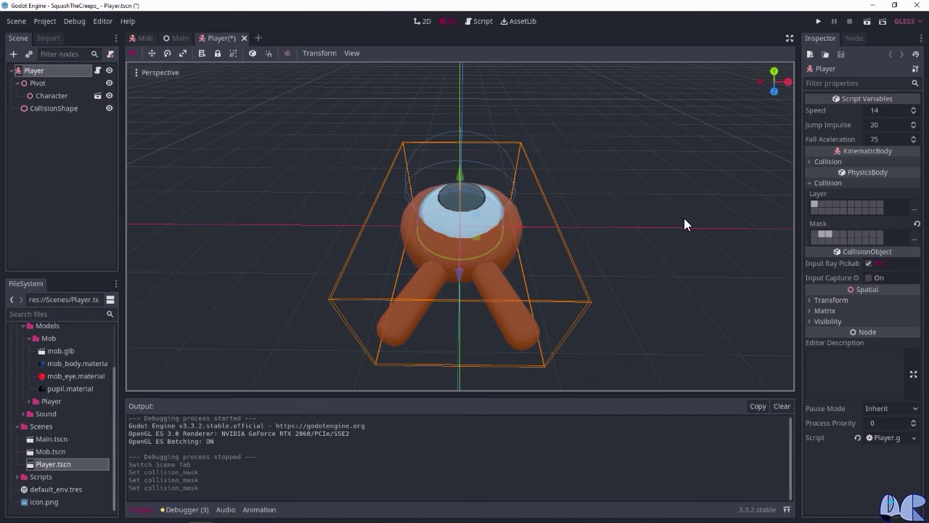
{"action": "left_click", "coordinate": [174, 42]}
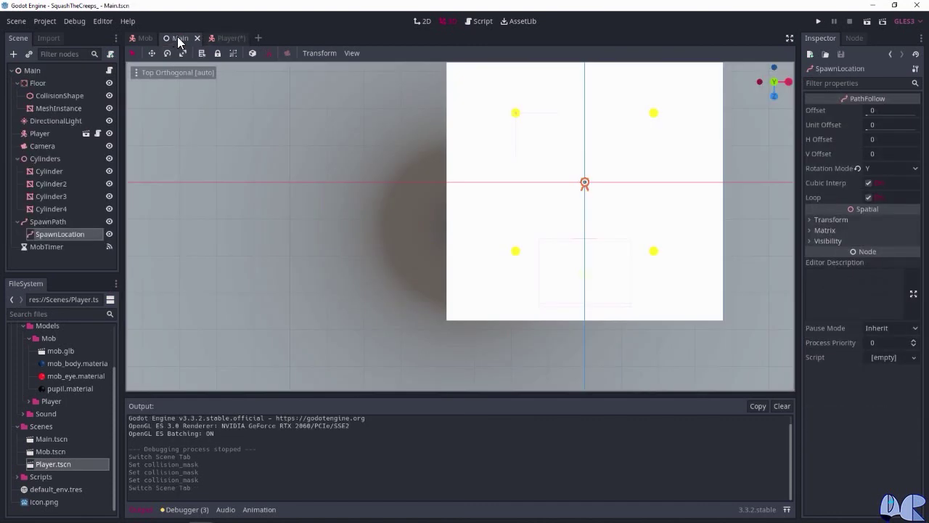
- Move the Floor from the player layer to the world layer and clear its mask
{"action": "left_click", "coordinate": [38, 82]}
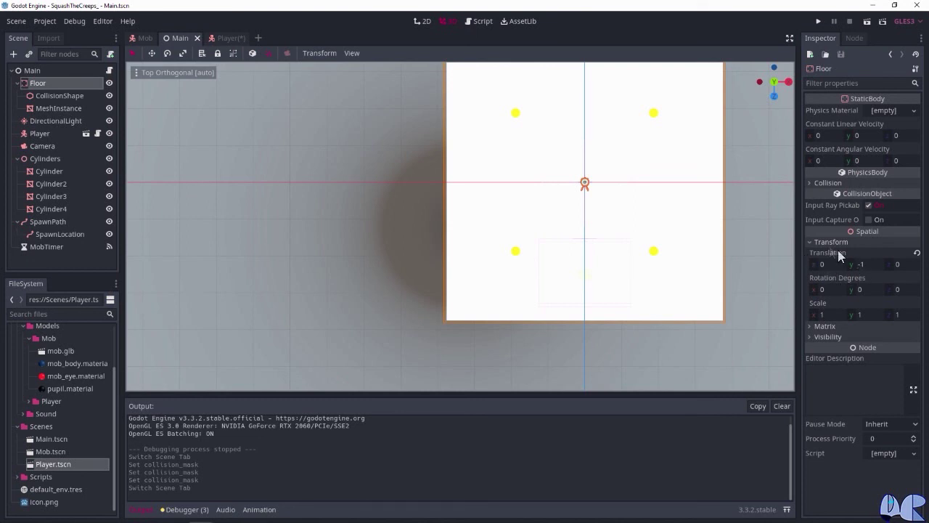
{"action": "left_click", "coordinate": [825, 182]}
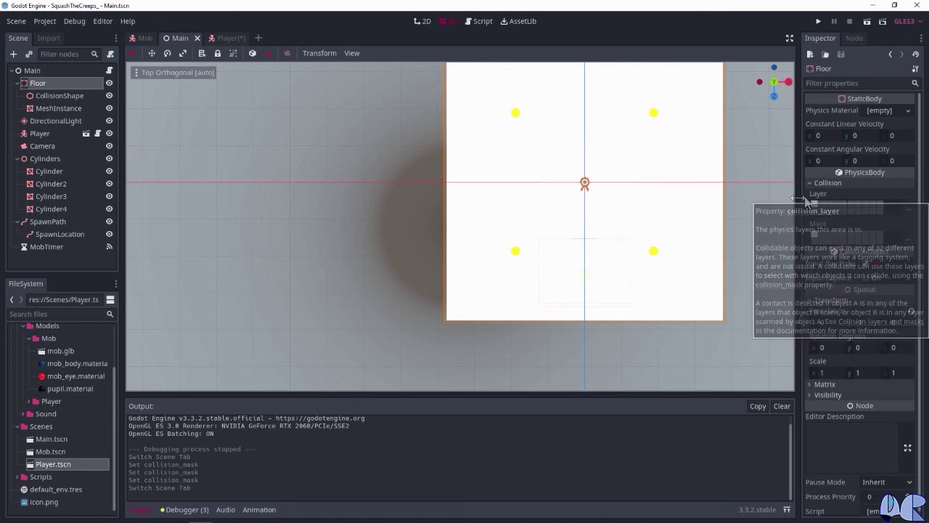
{"action": "left_click", "coordinate": [909, 210]}
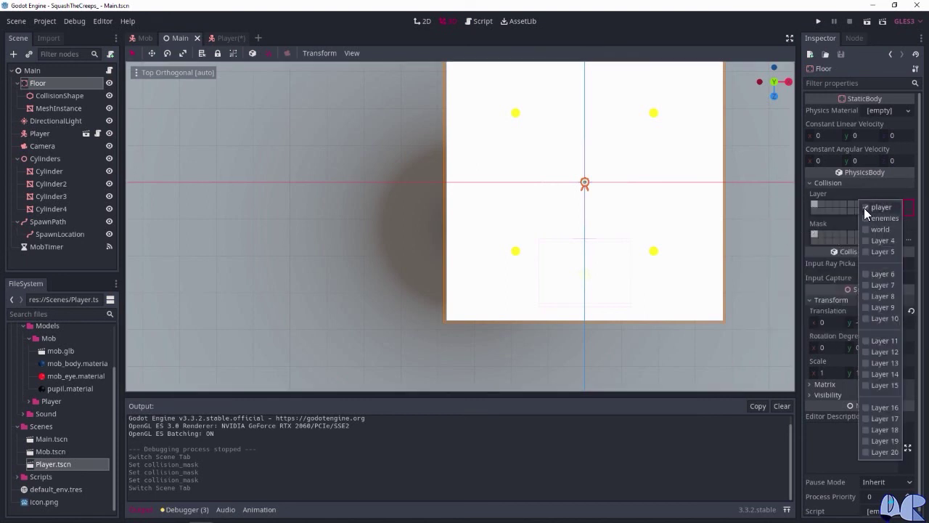
{"action": "left_click", "coordinate": [865, 208]}
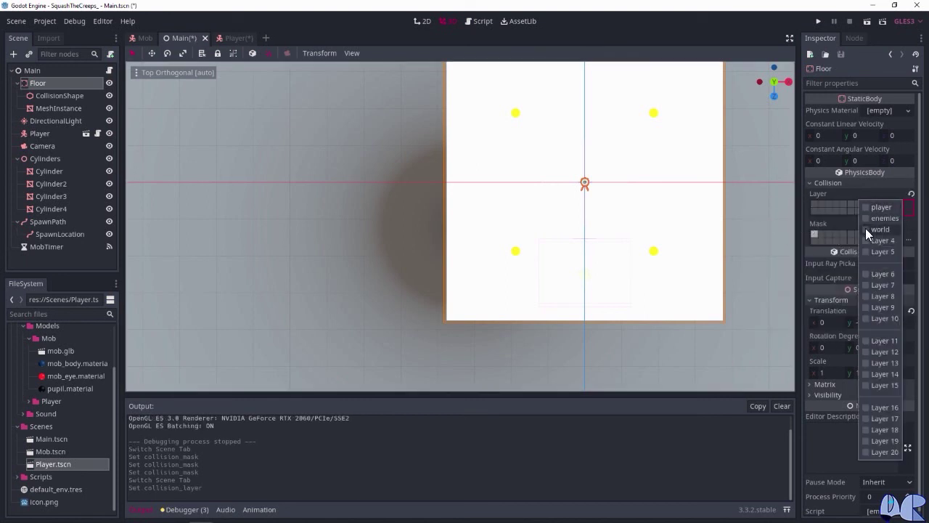
{"action": "left_click", "coordinate": [865, 229]}
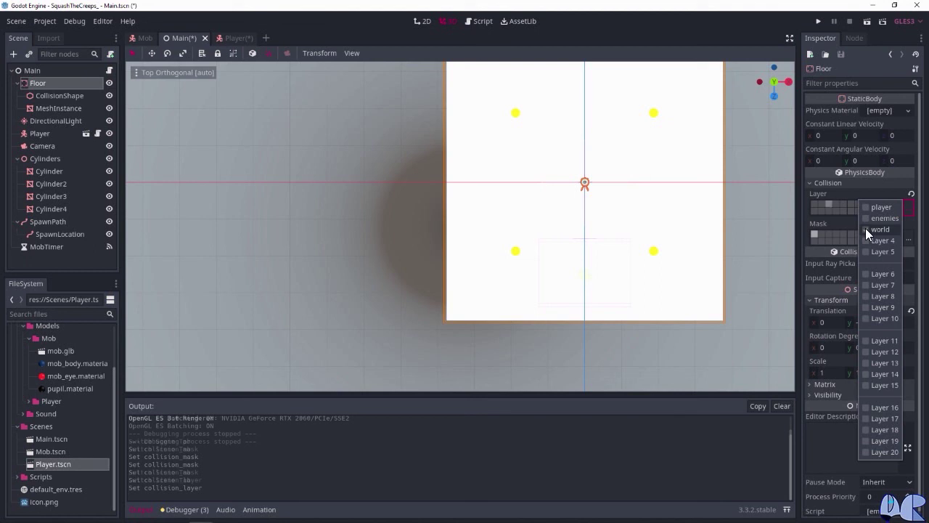
{"action": "left_click", "coordinate": [800, 203]}
{"action": "left_click", "coordinate": [812, 235]}
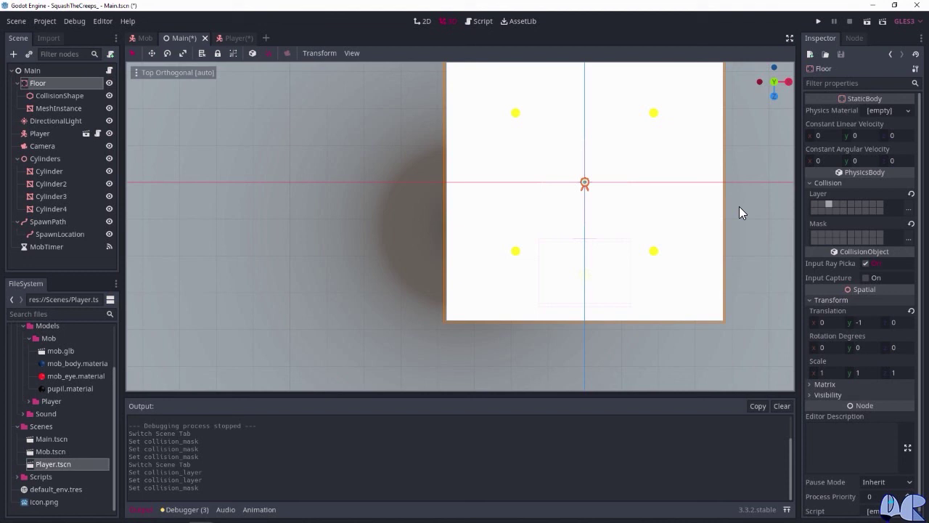
{"action": "left_click", "coordinate": [585, 183]}
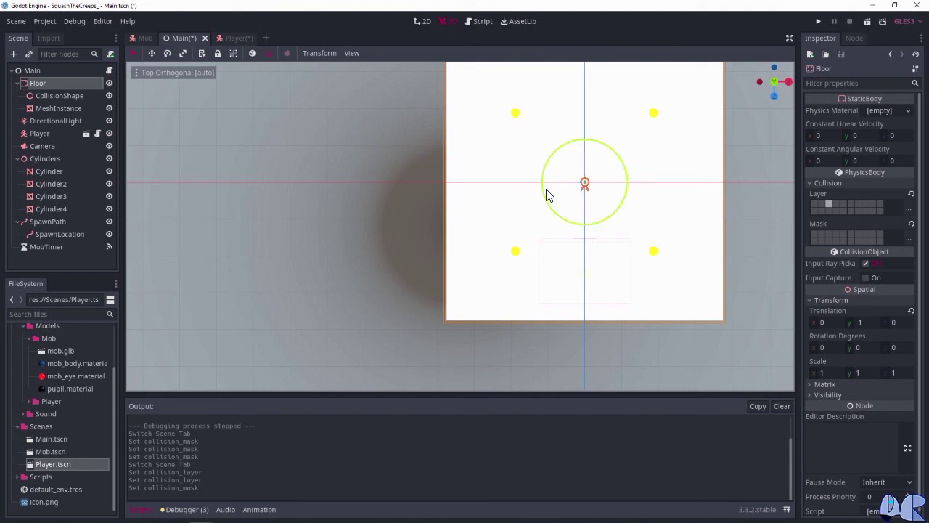
{"action": "left_click", "coordinate": [144, 39]}
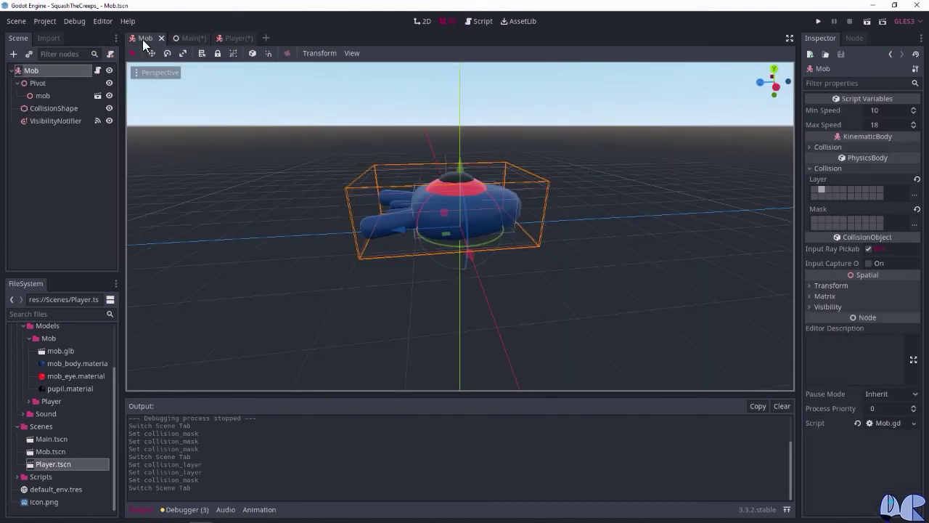
- Add the Mob root node to the 'mobs' group in the Node dock's Groups
{"action": "left_click", "coordinate": [29, 82]}
{"action": "left_click", "coordinate": [27, 70]}
{"action": "left_click", "coordinate": [854, 38]}
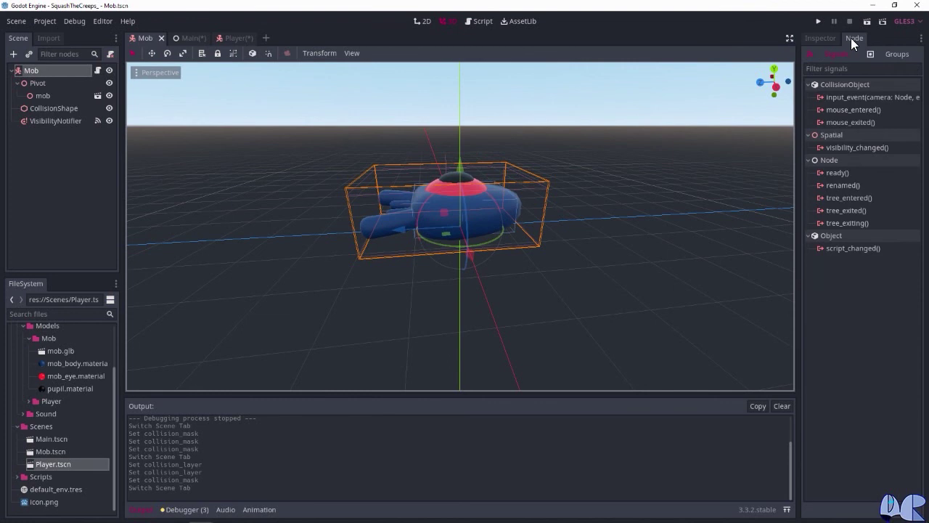
{"action": "left_click", "coordinate": [900, 56]}
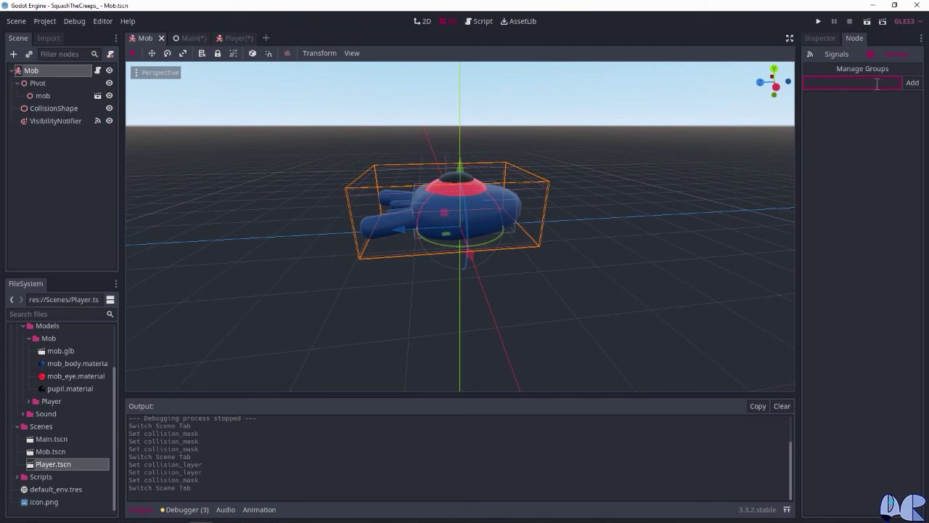
{"action": "type", "text": "mobs"}
{"action": "left_click", "coordinate": [911, 83]}
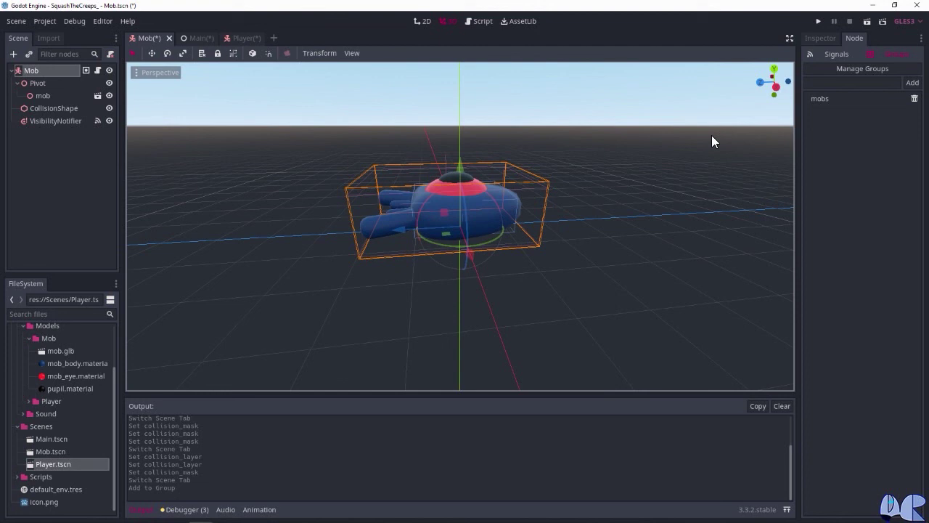
{"action": "left_click", "coordinate": [238, 39]}
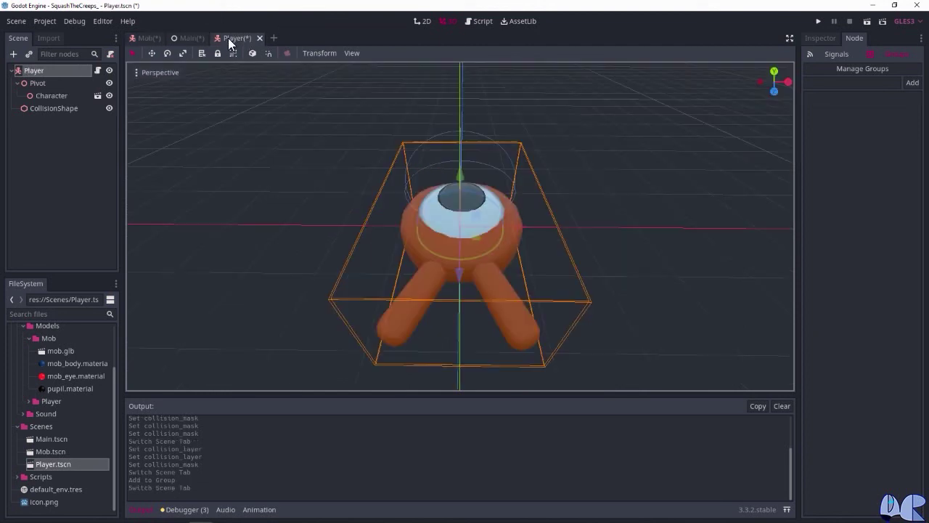
- Add 'export var bounce_impulse = 16' below fall_aceleration in Player.gd
{"action": "left_click", "coordinate": [97, 70]}
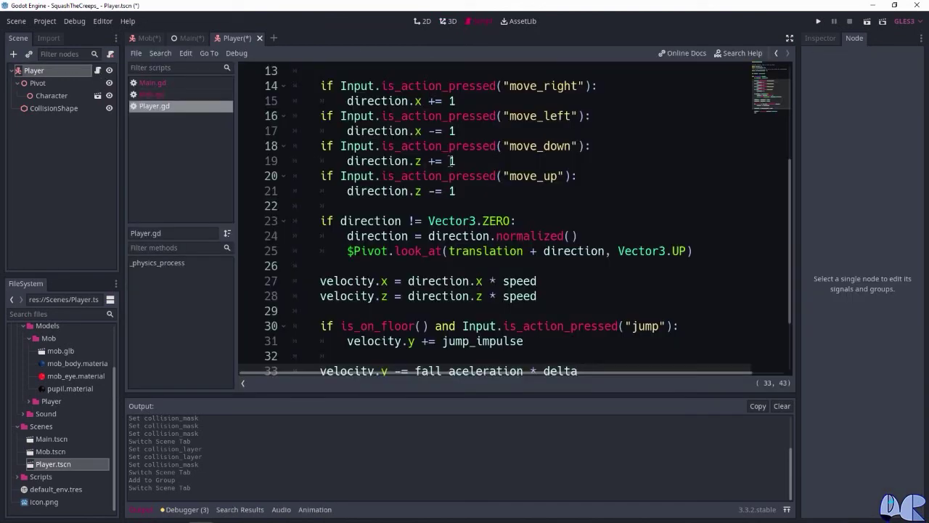
{"action": "scroll", "coordinate": [479, 174], "scroll_direction": "up", "scroll_amount": 4}
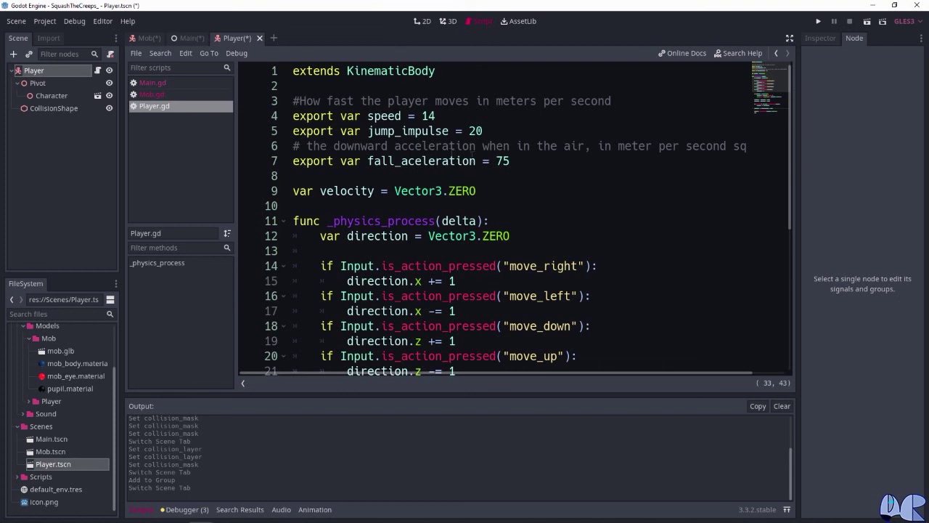
{"action": "left_click", "coordinate": [523, 135]}
{"action": "left_click", "coordinate": [543, 164]}
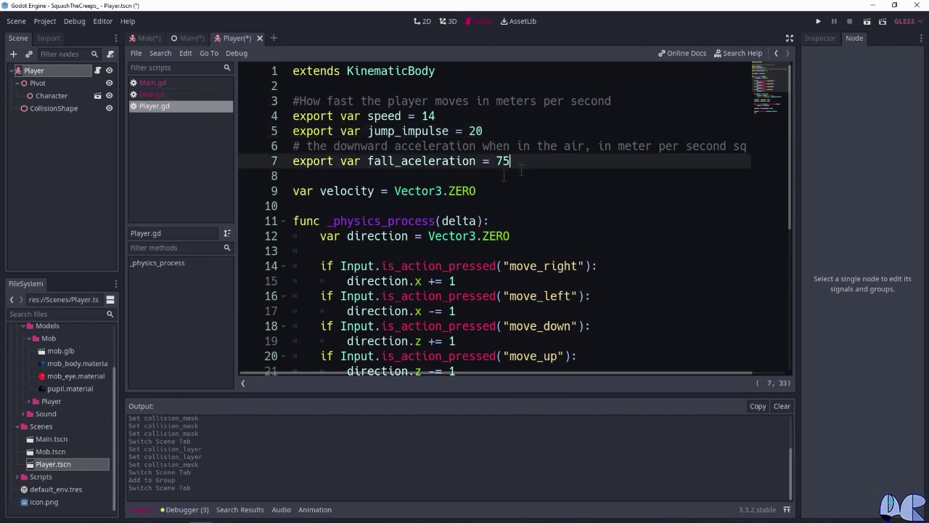
{"action": "key", "text": "Return"}
{"action": "key", "text": "Return"}
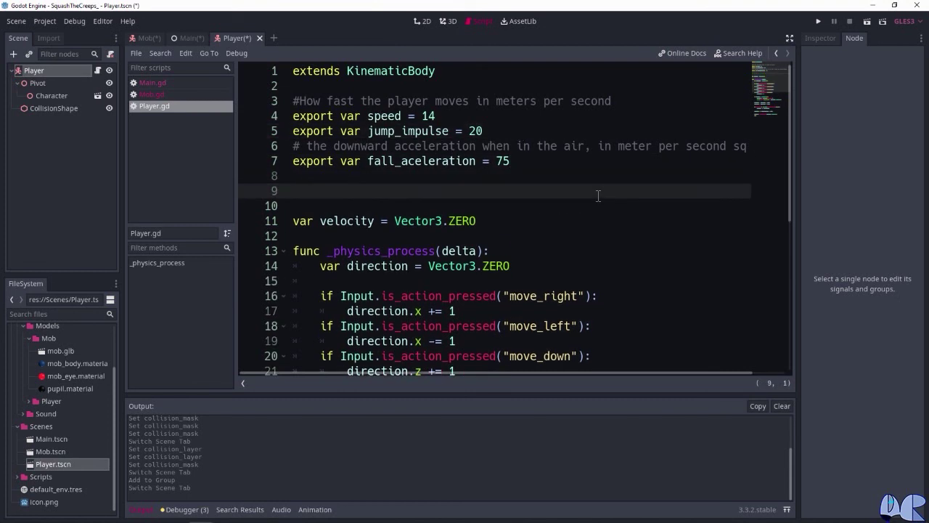
{"action": "type", "text": "export"}
{"action": "type", "text": " var"}
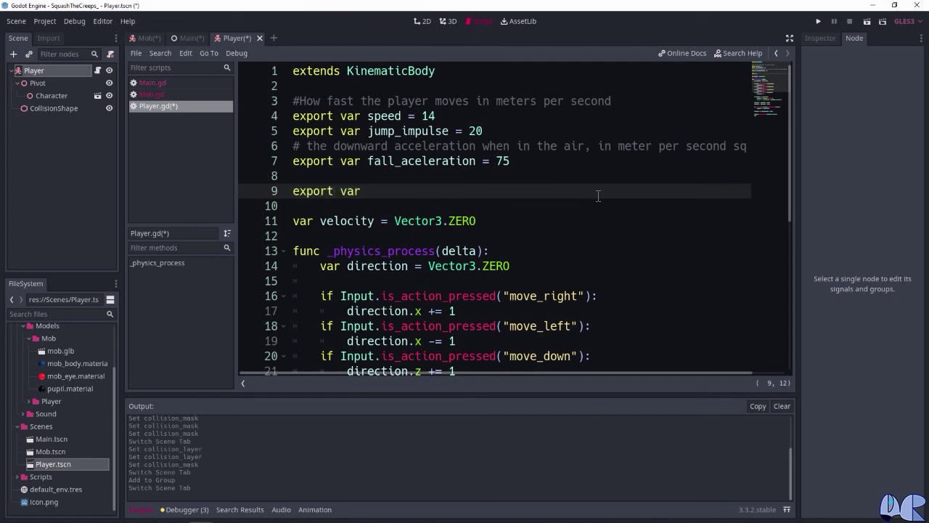
{"action": "type", "text": "boun"}
{"action": "type", "text": "ce"}
{"action": "type", "text": "_im"}
{"action": "key", "text": "BackSpace"}
{"action": "key", "text": "BackSpace"}
{"action": "type", "text": "impulse "}
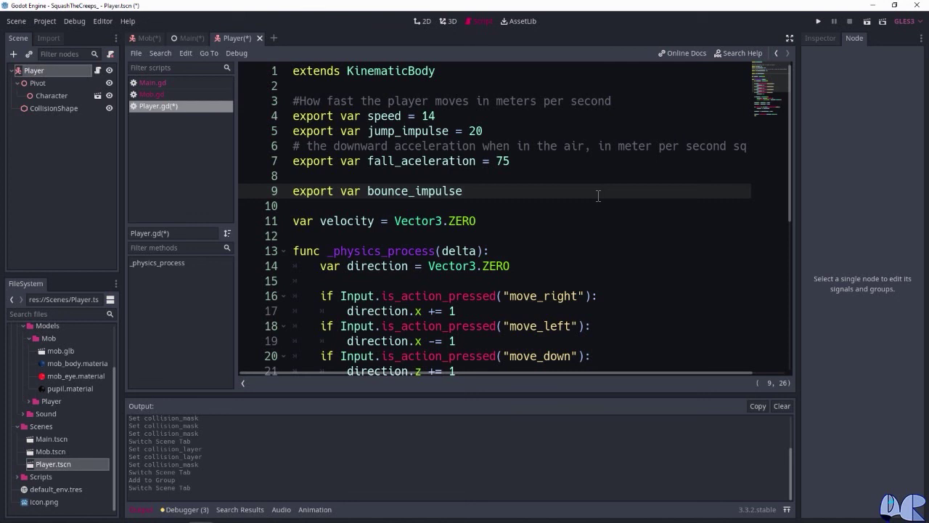
{"action": "type", "text": "= 16"}
{"action": "left_click", "coordinate": [141, 509]}
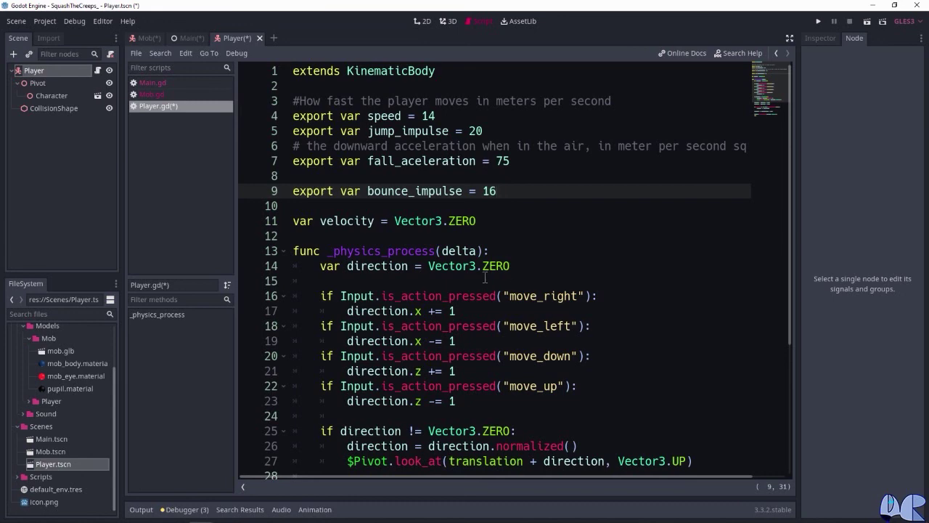
- Insert 'for index in range(get_slide_count()):' after the move_and_slide line
{"action": "scroll", "coordinate": [485, 277], "scroll_direction": "down", "scroll_amount": 3}
{"action": "scroll", "coordinate": [440, 293], "scroll_direction": "down", "scroll_amount": 2}
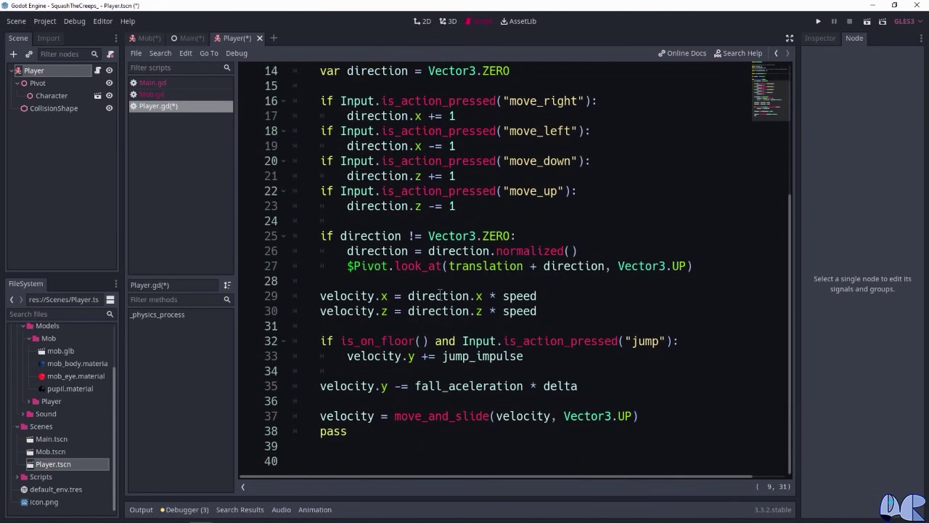
{"action": "left_click", "coordinate": [668, 421]}
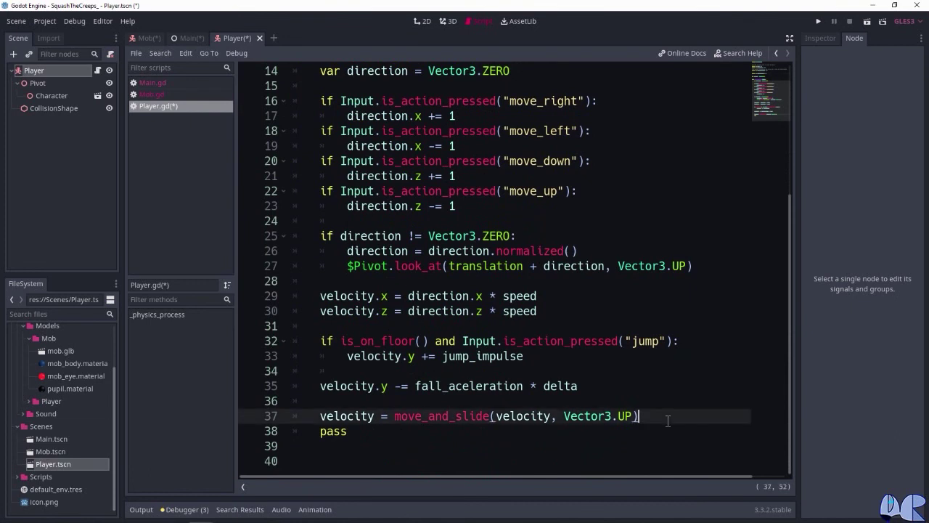
{"action": "key", "text": "Return"}
{"action": "key", "text": "Return"}
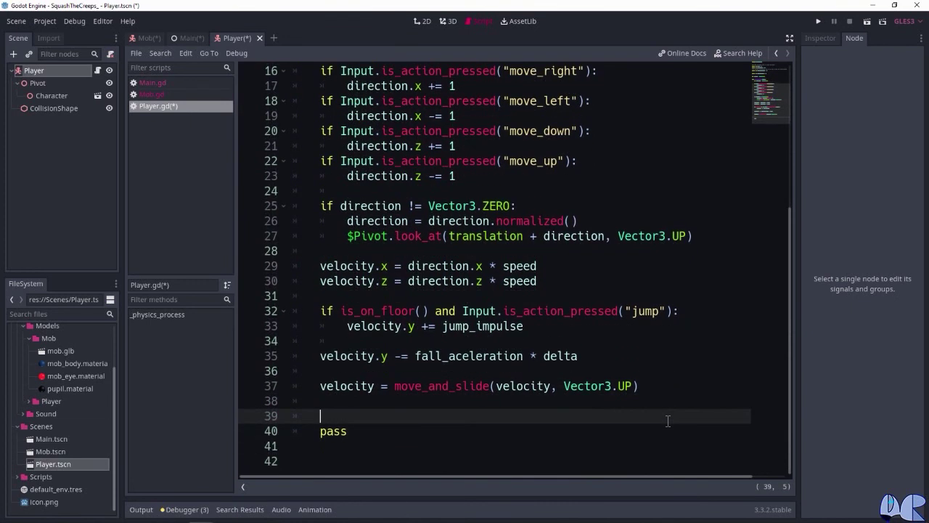
{"action": "type", "text": "for index "}
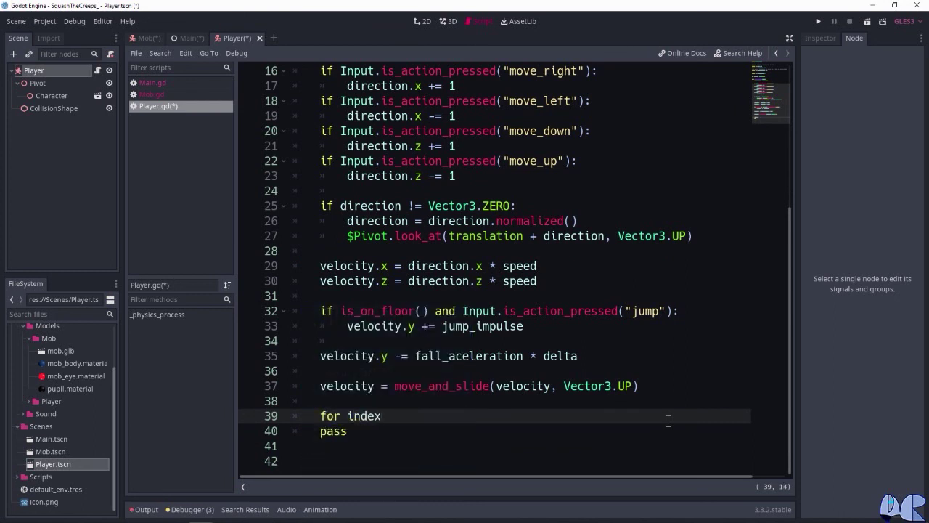
{"action": "type", "text": "in range("}
{"action": "type", "text": "get"}
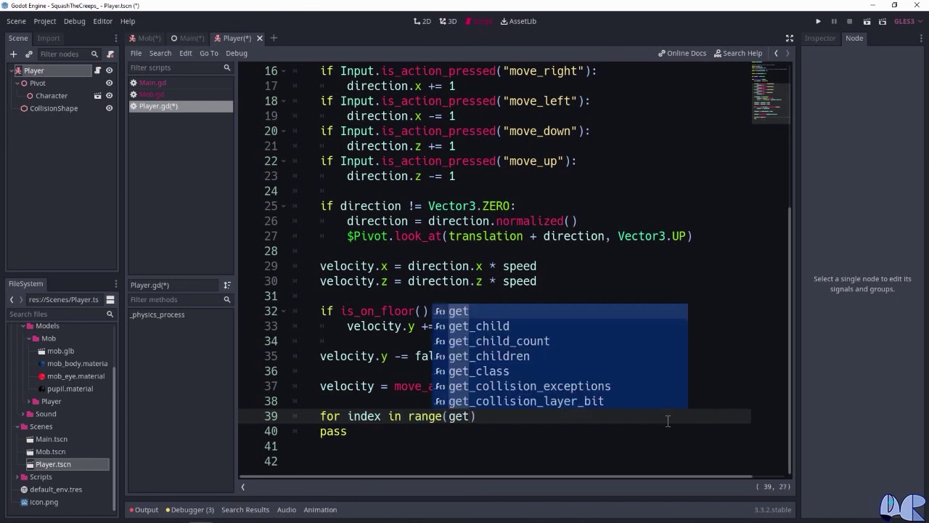
{"action": "type", "text": "_"}
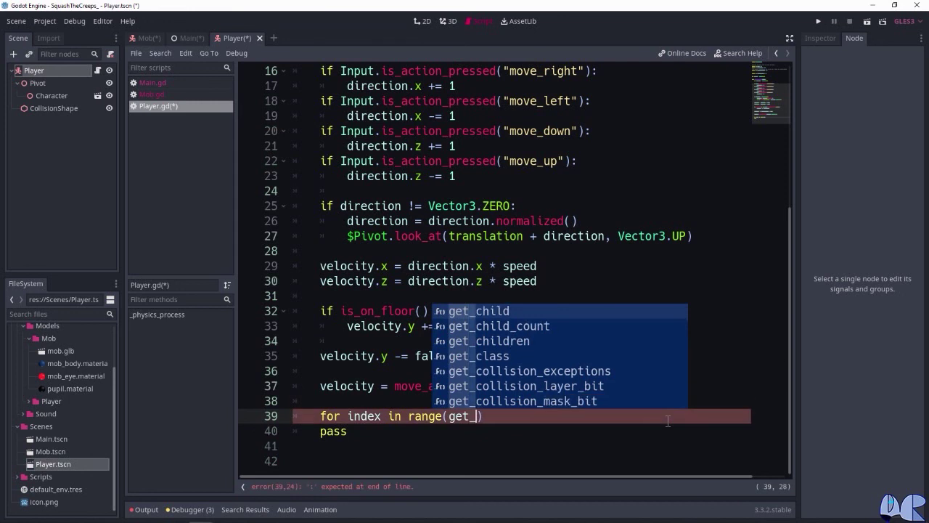
{"action": "type", "text": "sli"}
{"action": "key", "text": "Down"}
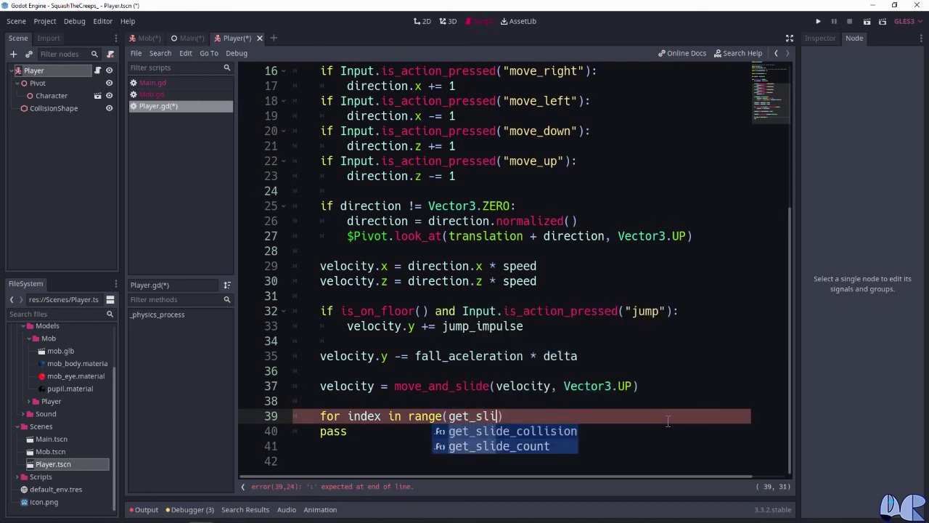
{"action": "key", "text": "Return"}
{"action": "key", "text": "End"}
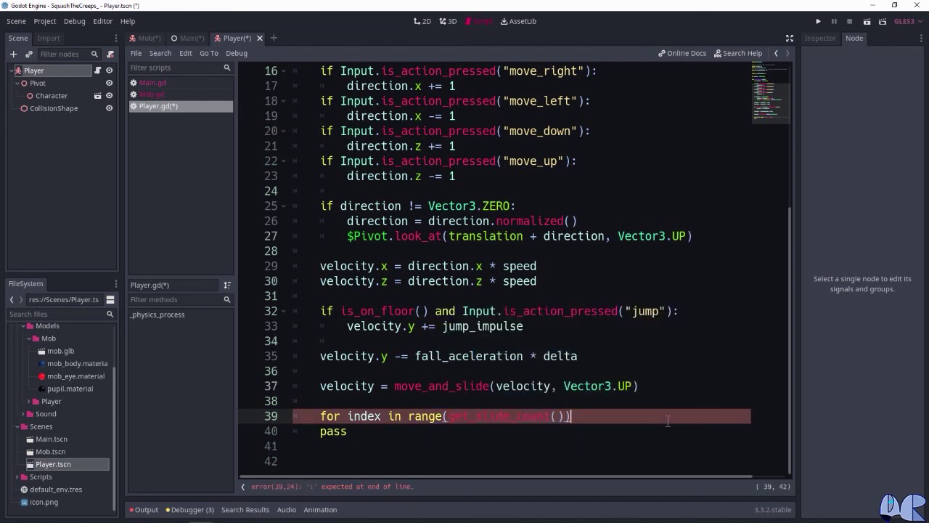
{"action": "type", "text": ":"}
{"action": "key", "text": "Return"}
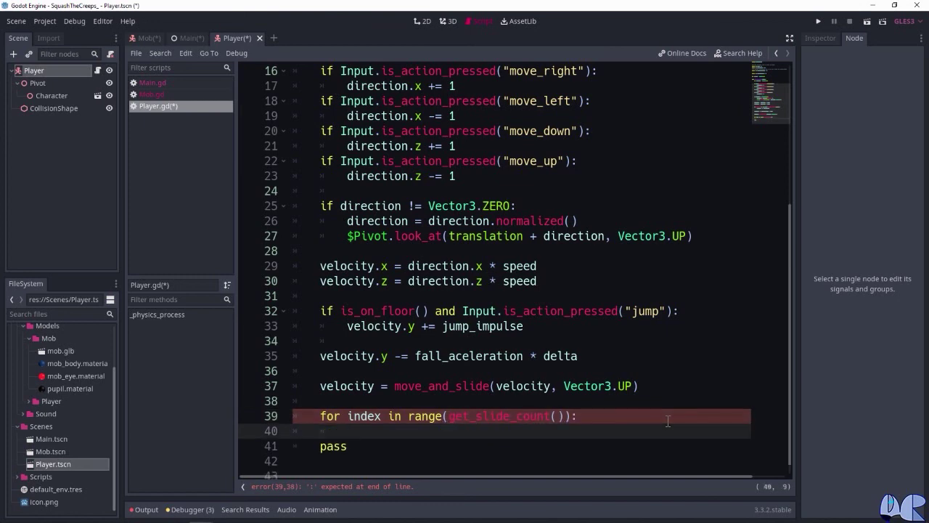
{"action": "key", "text": "Down"}
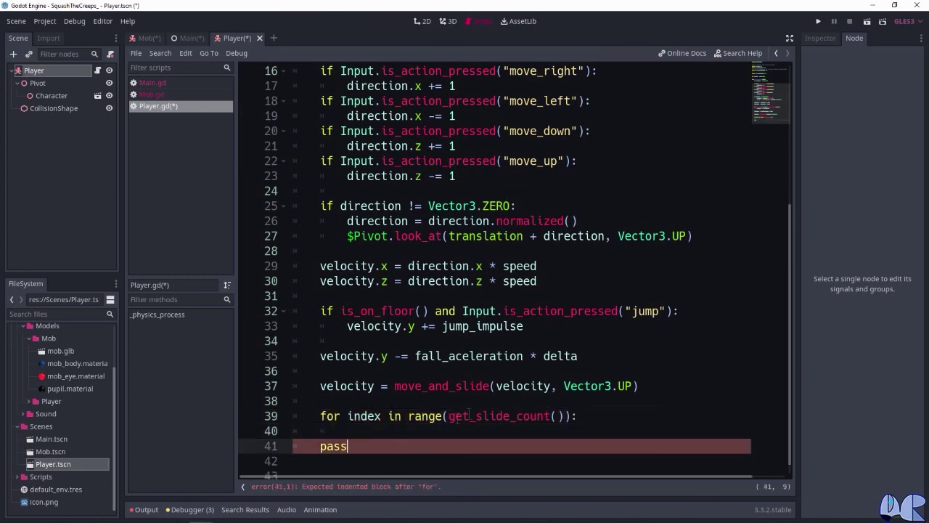
{"action": "key", "text": "Return"}
{"action": "key", "text": "Return"}
{"action": "key", "text": "Return"}
{"action": "key", "text": "Return"}
{"action": "key", "text": "Return"}
{"action": "key", "text": "Return"}
{"action": "key", "text": "Return"}
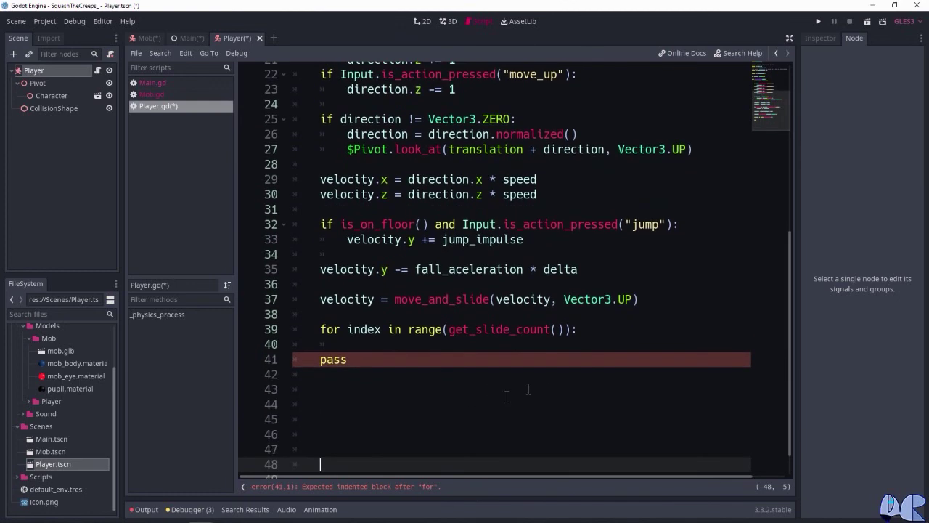
{"action": "left_click", "coordinate": [593, 332]}
{"action": "key", "text": "Return"}
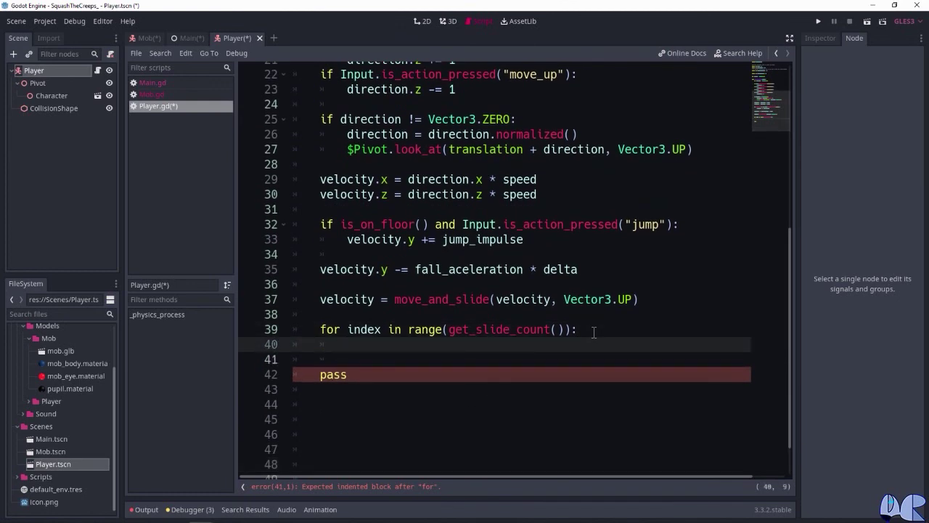
- Add 'var collision = get_slide_collision(index)' as the loop's first line
{"action": "type", "text": "var collision"}
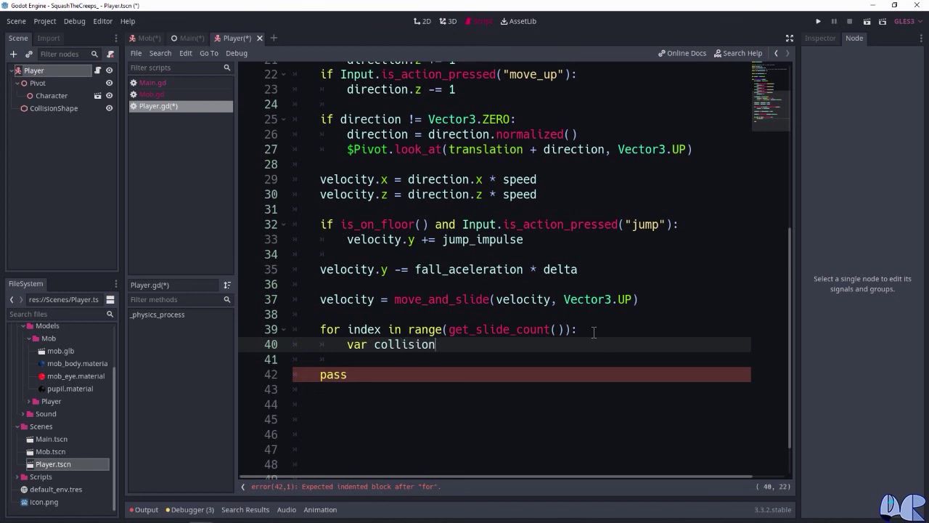
{"action": "type", "text": " = get"}
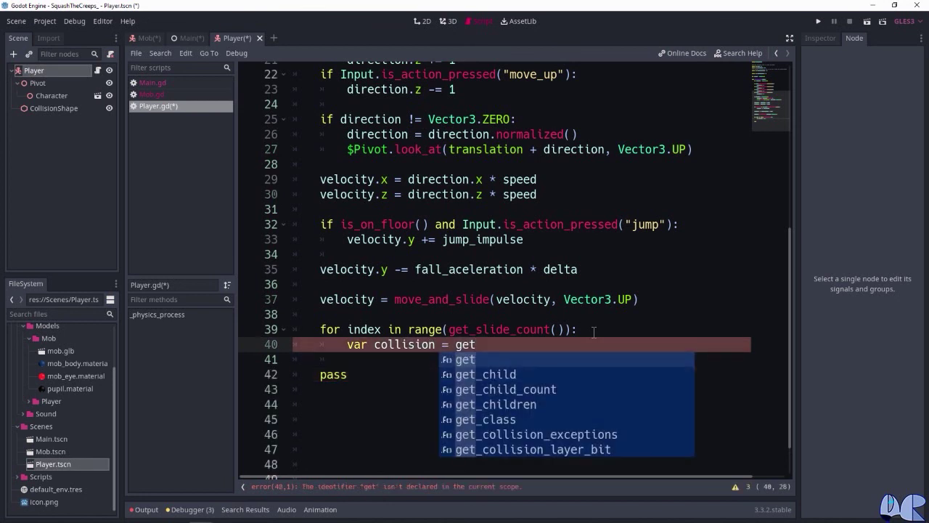
{"action": "type", "text": "_s"}
{"action": "key", "text": "Down"}
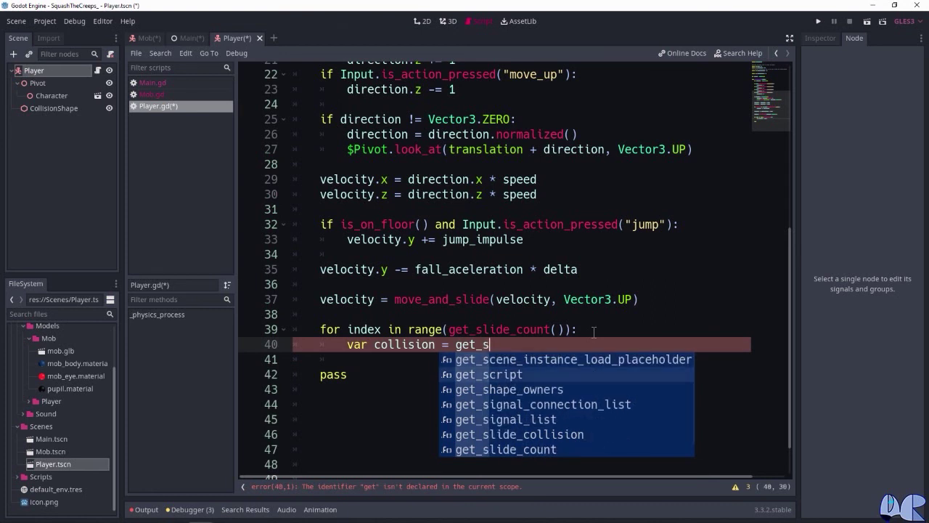
{"action": "key", "text": "Down"}
{"action": "key", "text": "Down"}
{"action": "key", "text": "Down"}
{"action": "key", "text": "Down"}
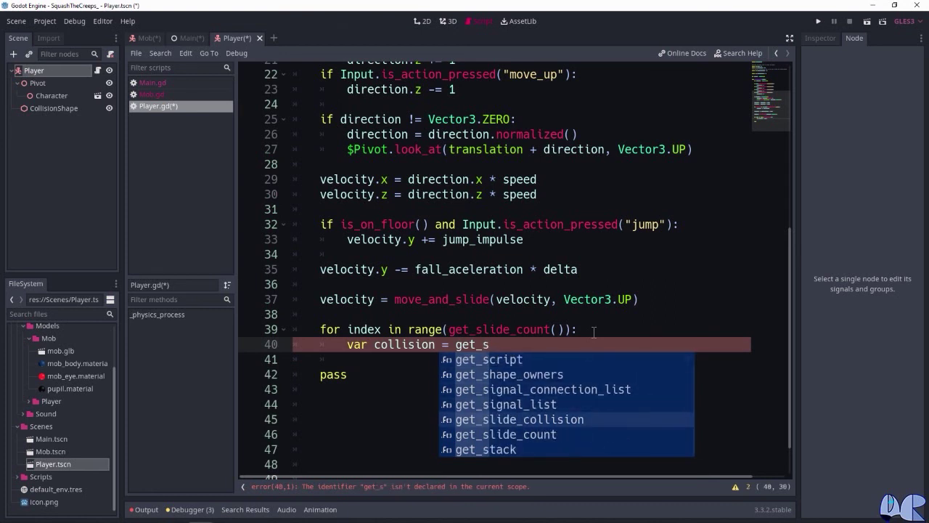
{"action": "key", "text": "Return"}
{"action": "type", "text": "index)"}
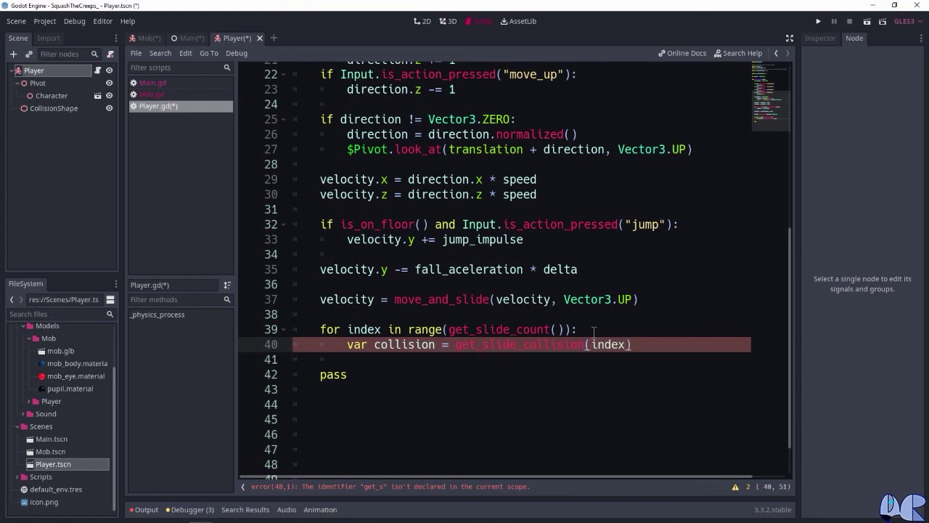
{"action": "key", "text": "Return"}
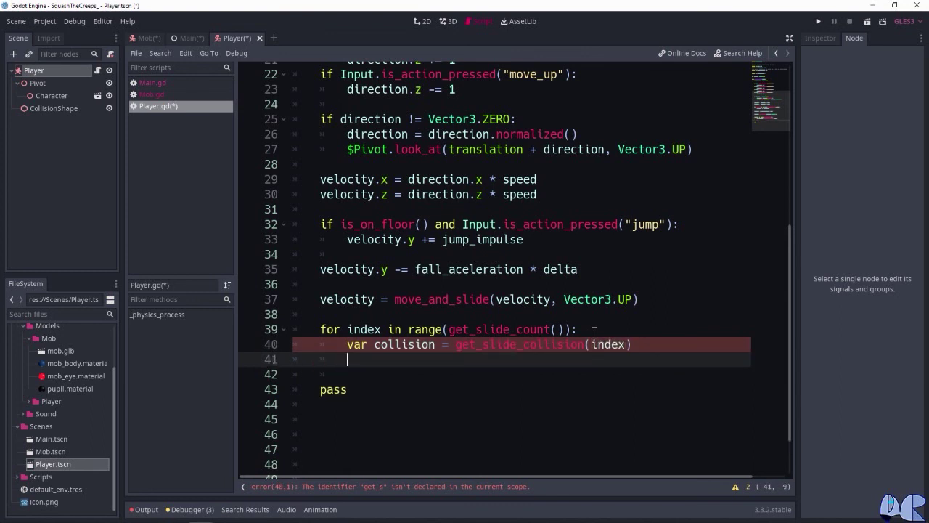
- Add 'if collision.collider.is_in_group("mobs"):' with 'var mob = collision.collider' inside
{"action": "type", "text": "if"}
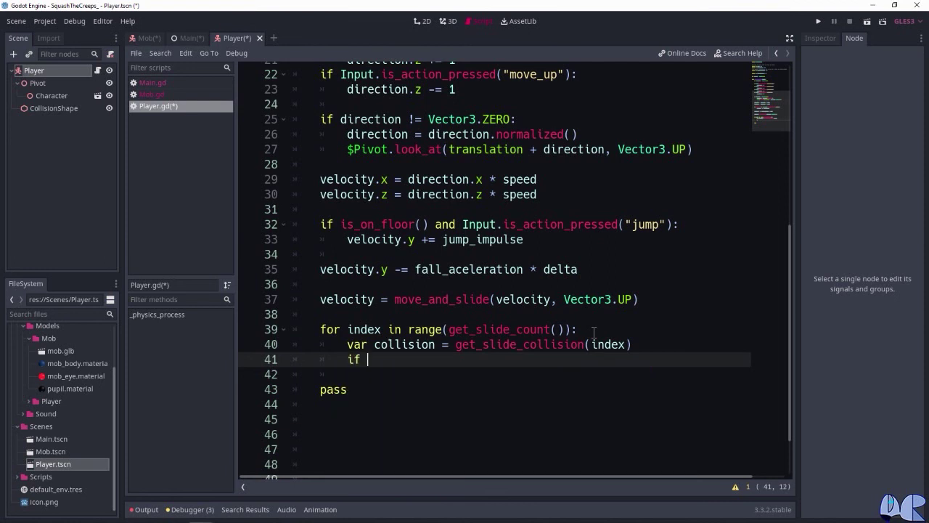
{"action": "key", "text": "ctrl+shift+Return"}
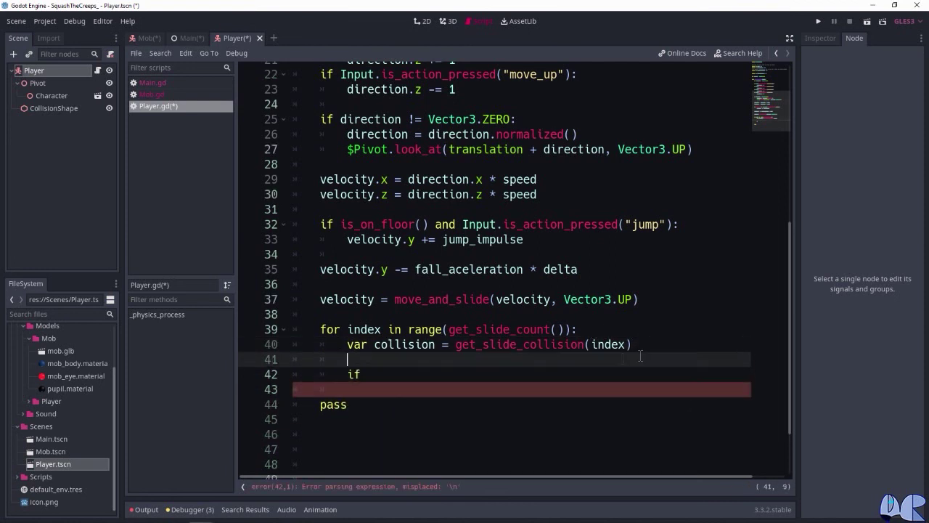
{"action": "left_click", "coordinate": [500, 373]}
{"action": "type", "text": "collision"}
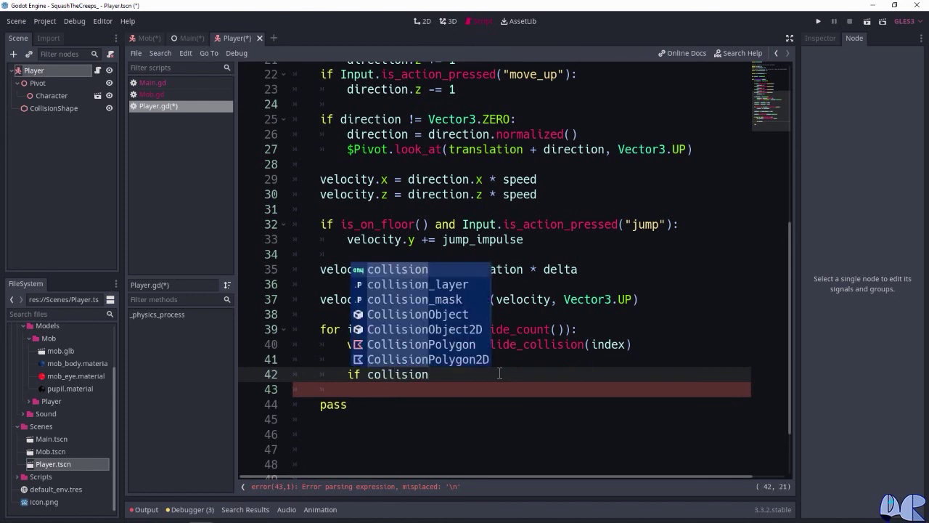
{"action": "type", "text": ".collid"}
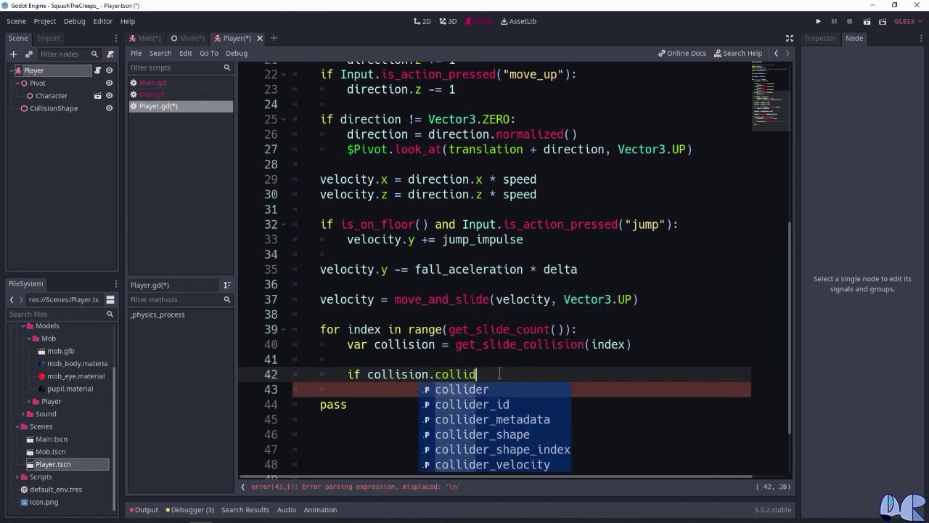
{"action": "type", "text": "er"}
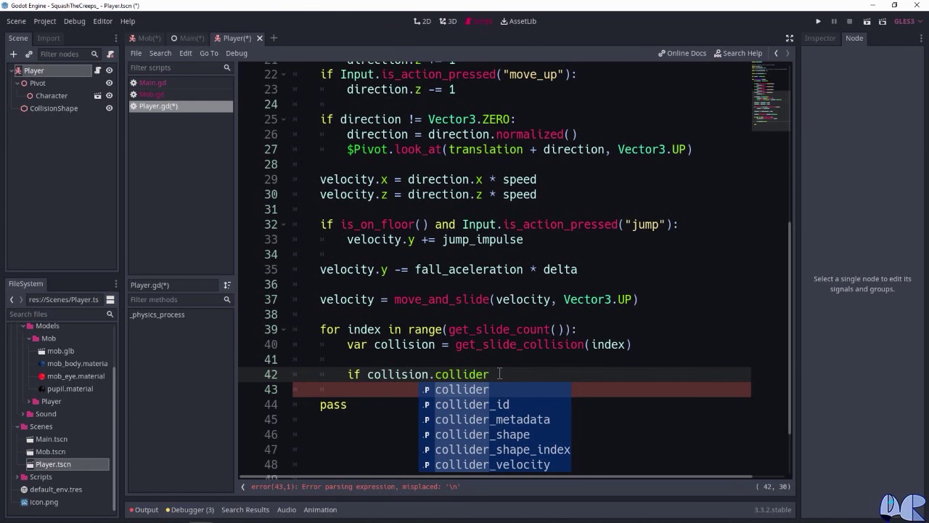
{"action": "type", "text": ".is_"}
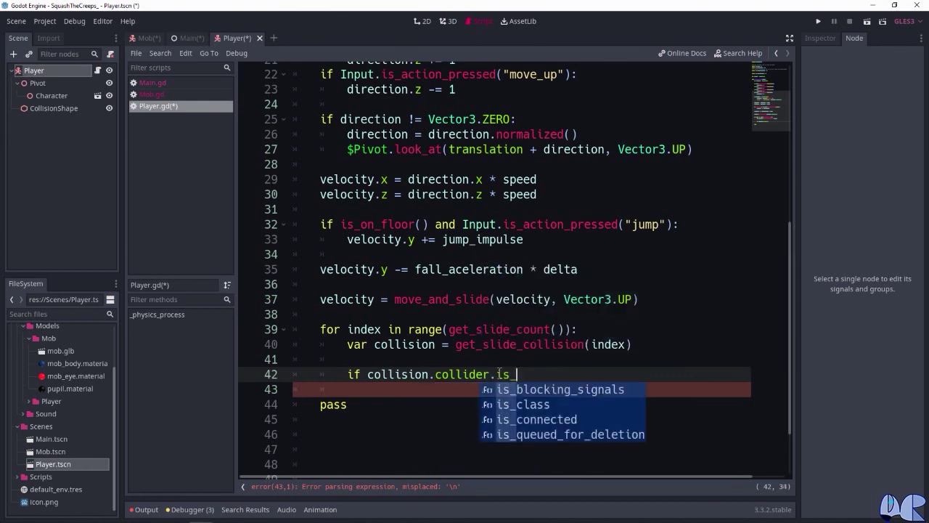
{"action": "type", "text": "in_group(\"mobs"}
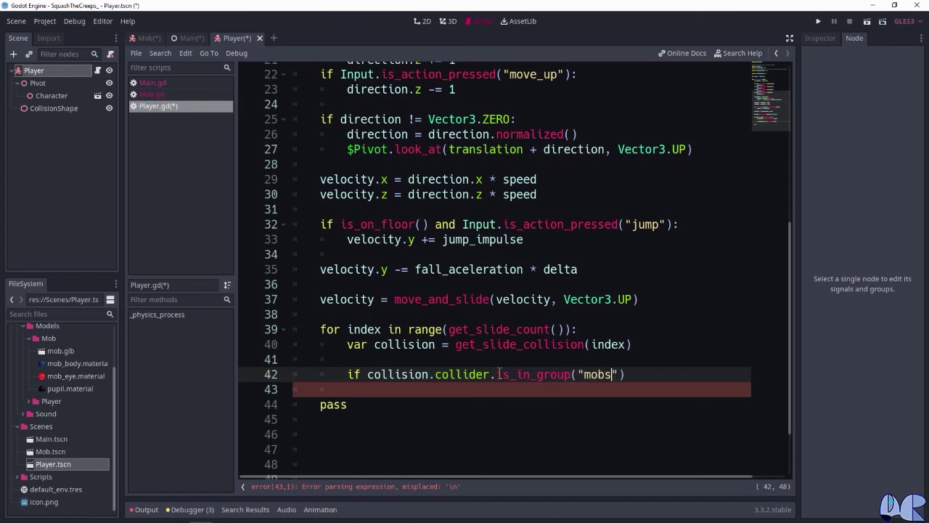
{"action": "type", "text": "\")"}
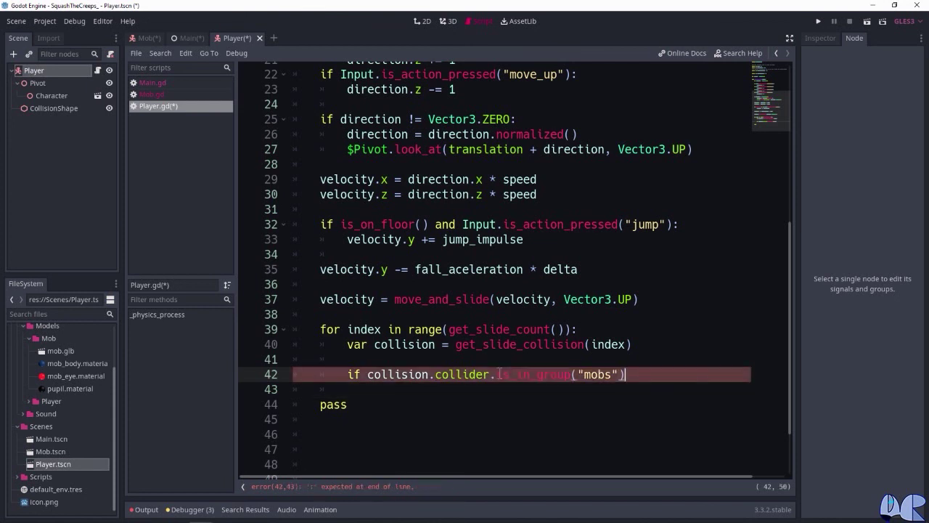
{"action": "type", "text": ":"}
{"action": "key", "text": "Return"}
{"action": "type", "text": "var mob "}
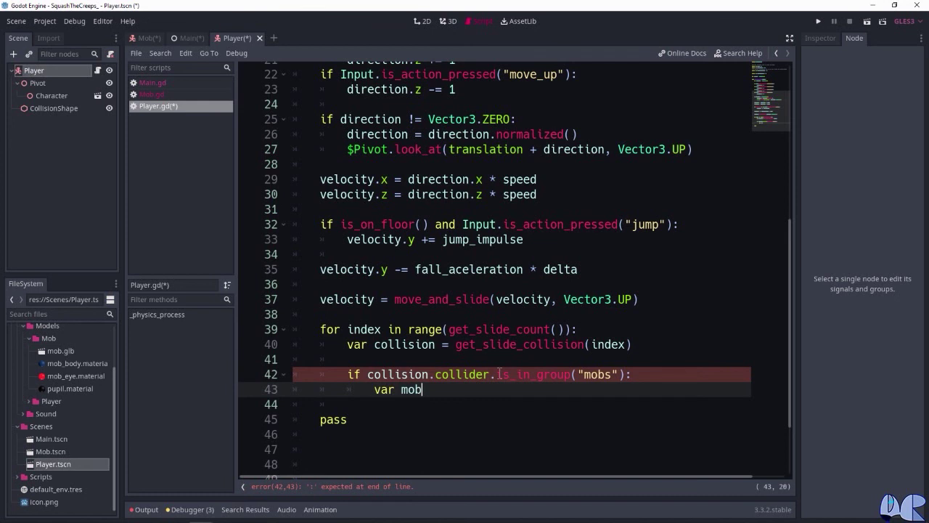
{"action": "type", "text": "= "}
{"action": "type", "text": "collision"}
{"action": "type", "text": ".colli"}
{"action": "key", "text": "Return"}
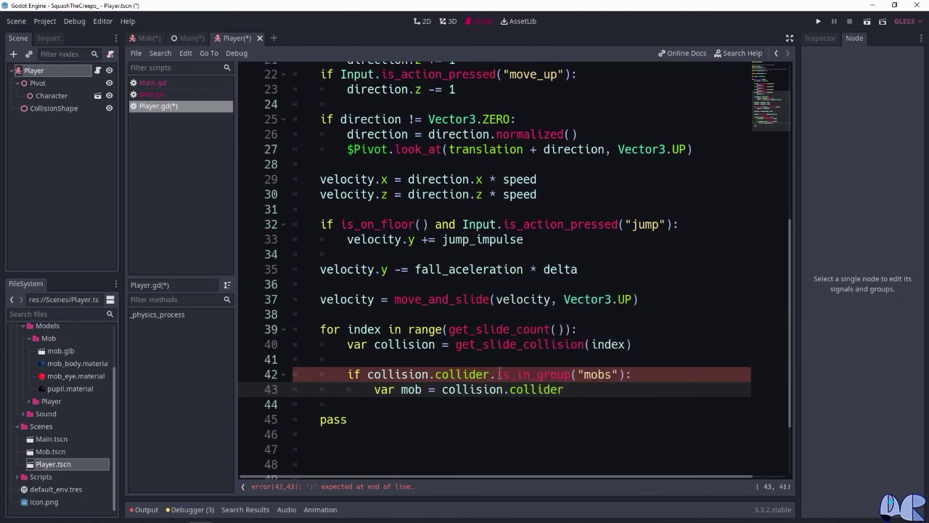
{"action": "key", "text": "Return"}
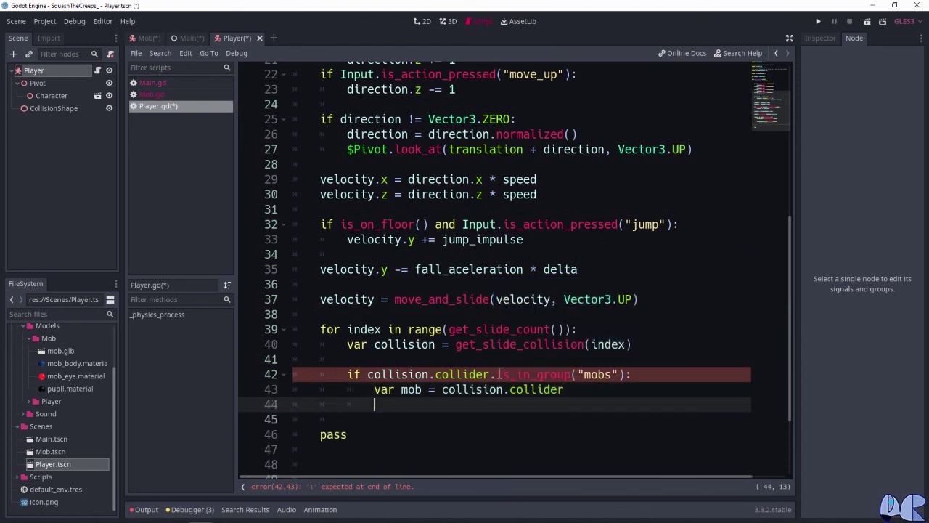
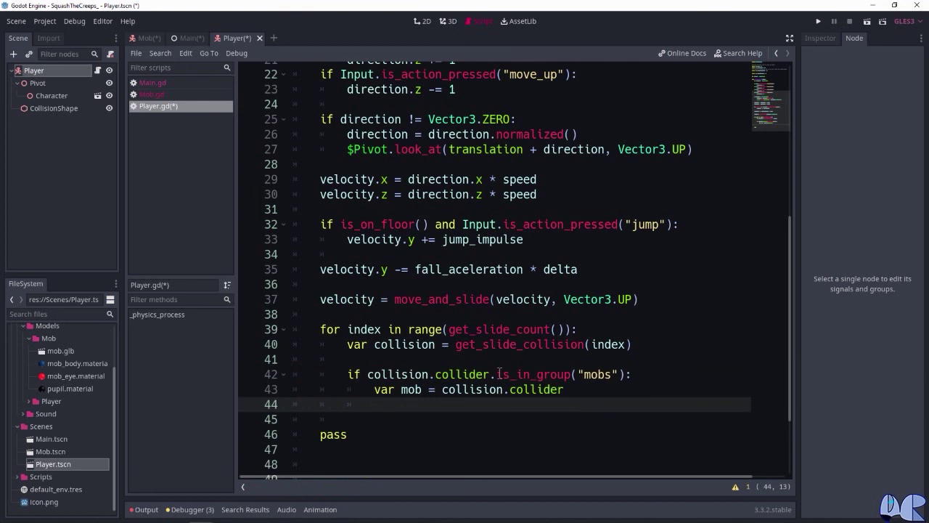
- Under the mobs group check, add the condition if Vector3.UP.dot(collision.normal) > 0.1:
{"action": "type", "text": "if Vector3"}
{"action": "type", "text": ".u"}
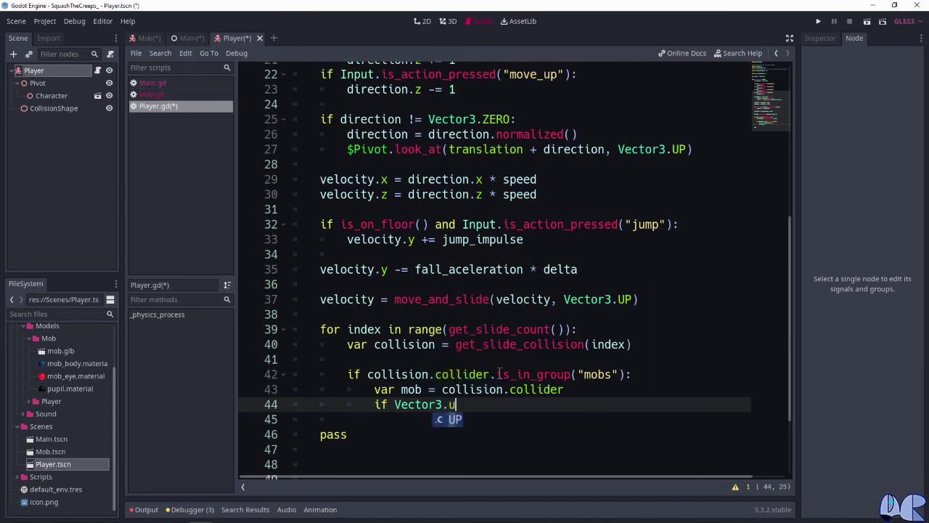
{"action": "key", "text": "Return"}
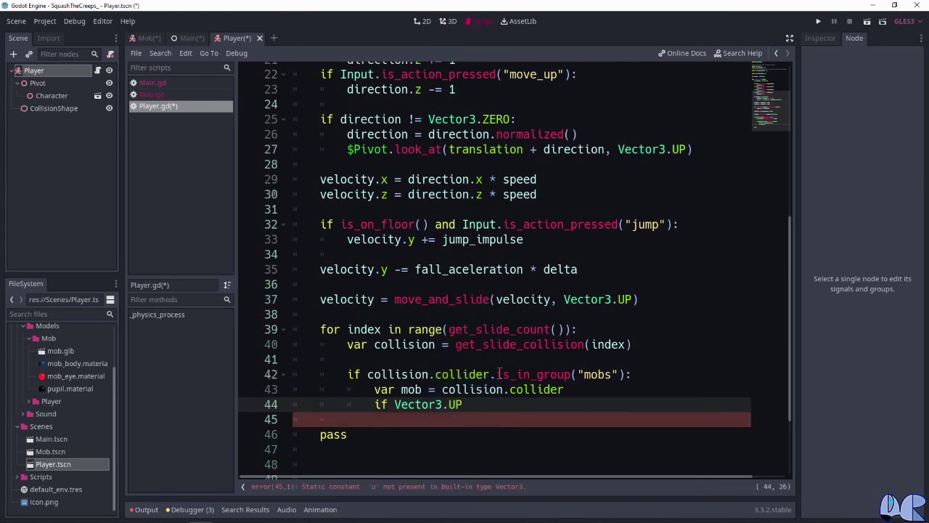
{"action": "type", "text": ".dot"}
{"action": "type", "text": "(collision.normal) "}
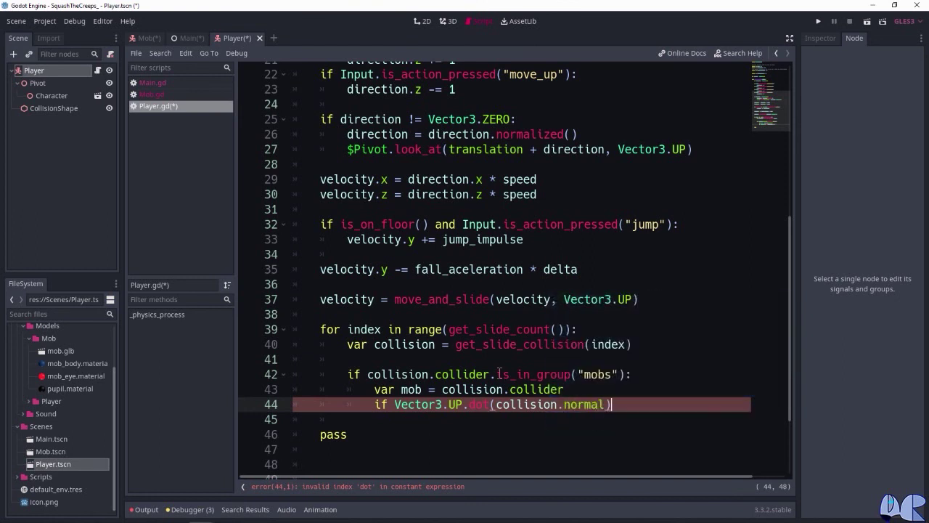
{"action": "type", "text": "> 0.1:"}
- Inside that check, call mob.squash() and set velocity.y = bounce_impulse, removing the stray blank line
{"action": "key", "text": "Return"}
{"action": "type", "text": "mob.s"}
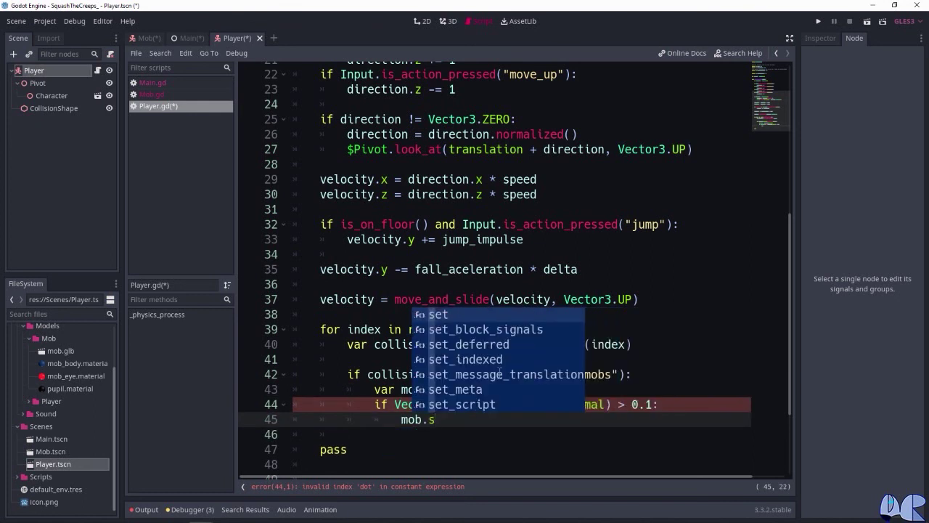
{"action": "type", "text": "quash()"}
{"action": "key", "text": "Return"}
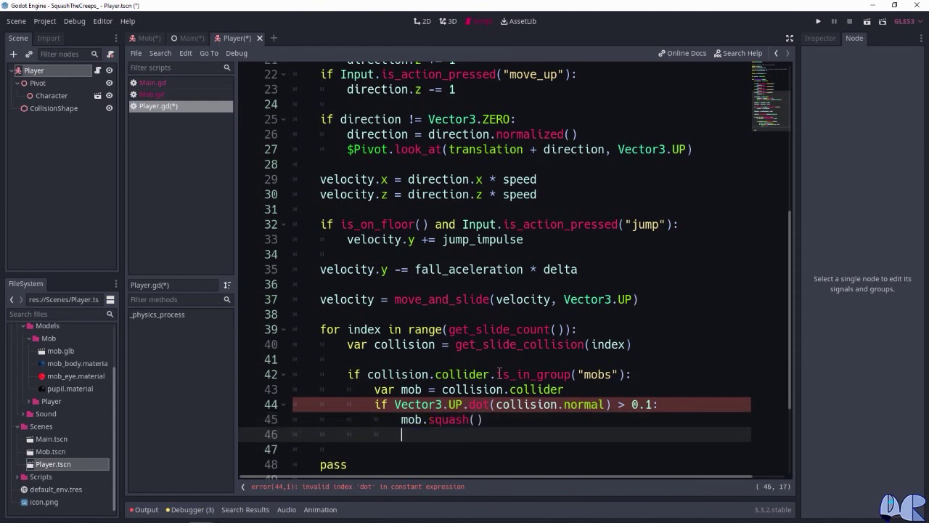
{"action": "type", "text": "velocity"}
{"action": "type", "text": "."}
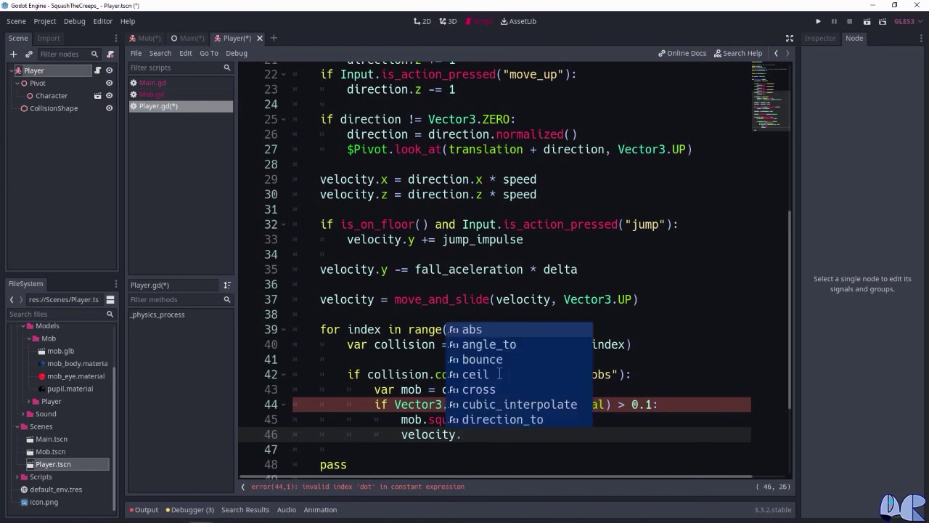
{"action": "type", "text": "y = "}
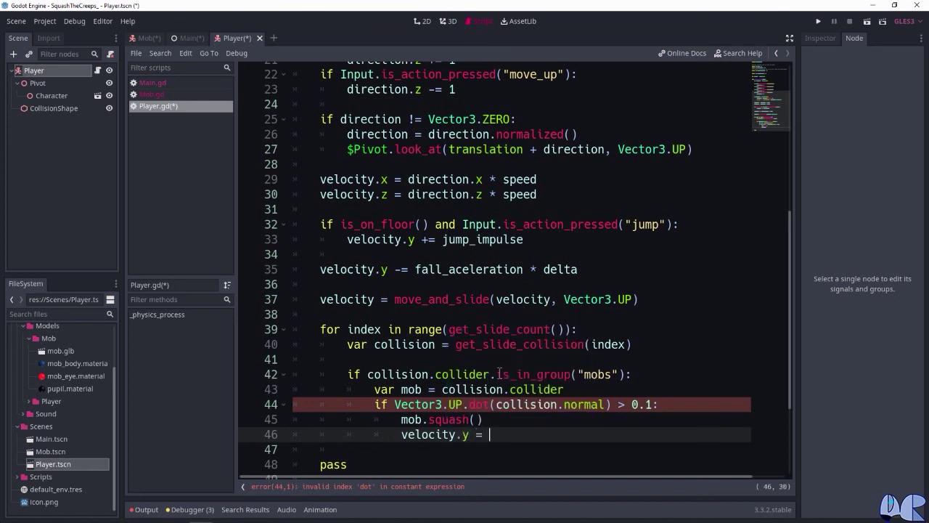
{"action": "type", "text": "bounce_impu"}
{"action": "key", "text": "Return"}
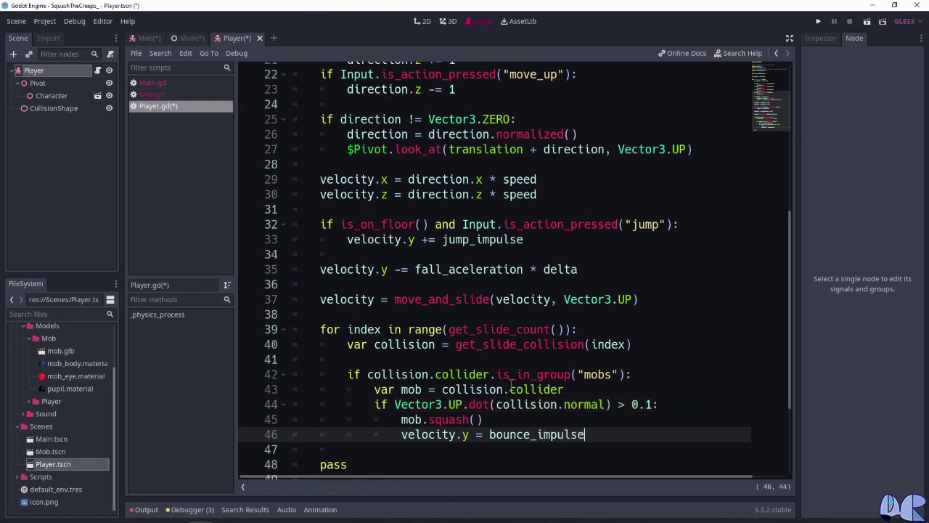
{"action": "scroll", "coordinate": [600, 410], "scroll_direction": "down", "scroll_amount": 3}
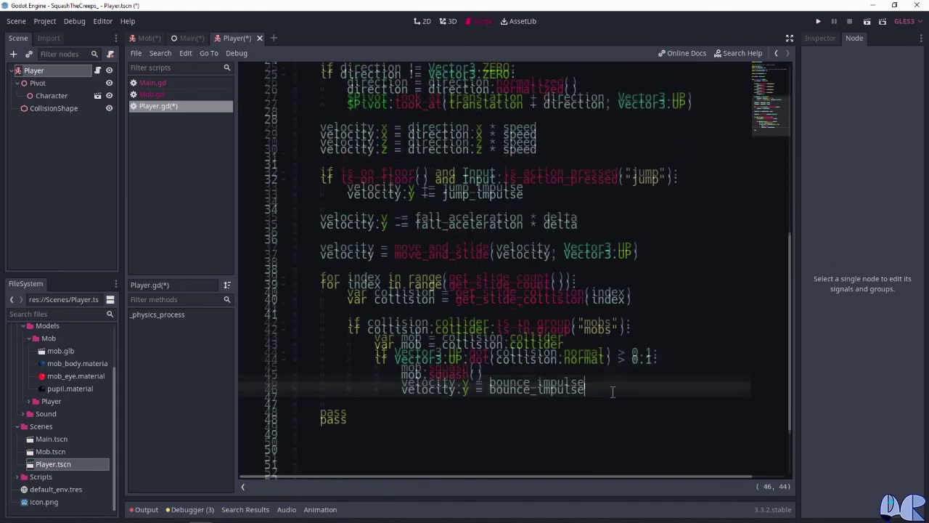
{"action": "left_click", "coordinate": [328, 408]}
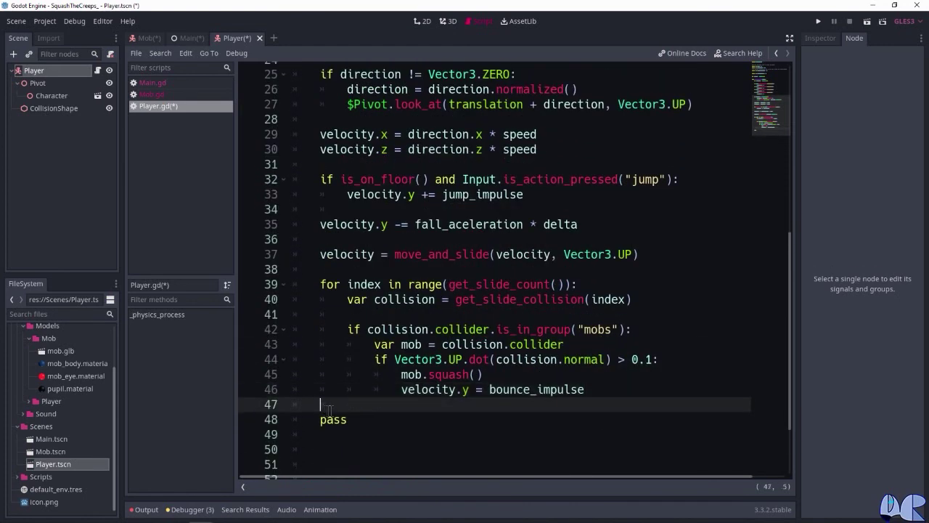
{"action": "key", "text": "BackSpace"}
- Remove the leftover blank line, review the dot, squash and velocity.y lines, then open Mob.gd
{"action": "key", "text": "BackSpace"}
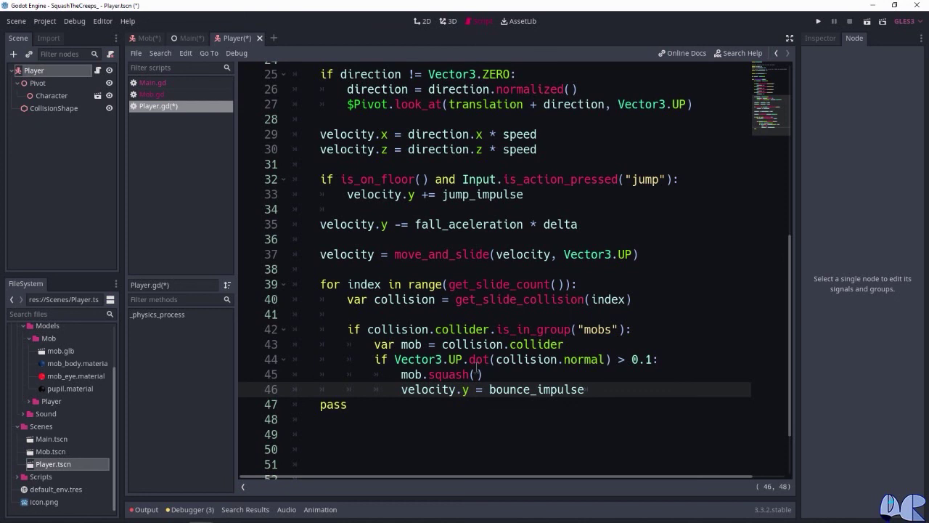
{"action": "left_click_drag", "start_coordinate": [486, 361], "coordinate": [469, 362]}
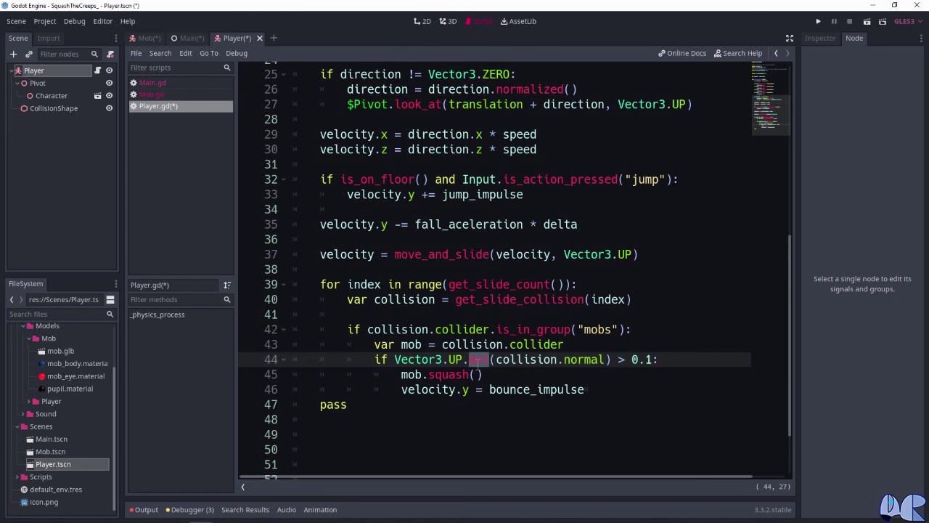
{"action": "left_click", "coordinate": [648, 363]}
{"action": "left_click_drag", "start_coordinate": [490, 374], "coordinate": [428, 374]}
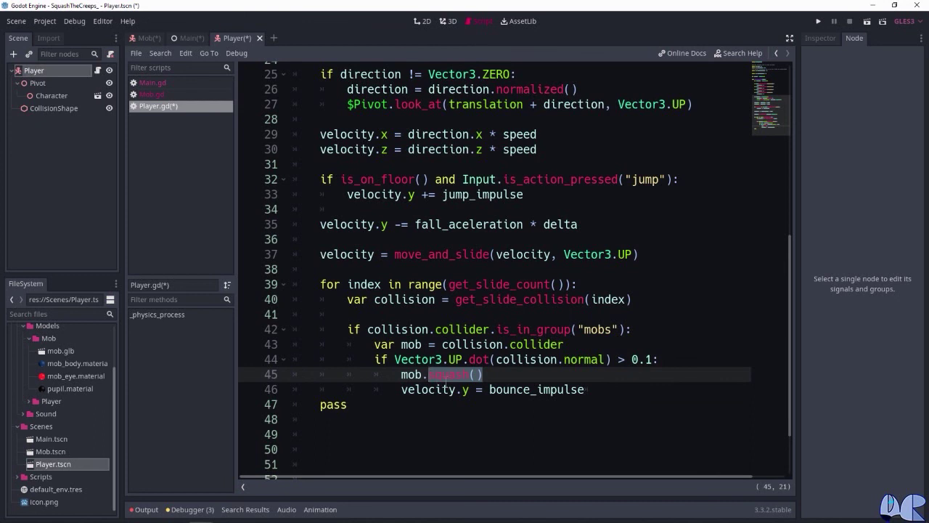
{"action": "left_click", "coordinate": [458, 374]}
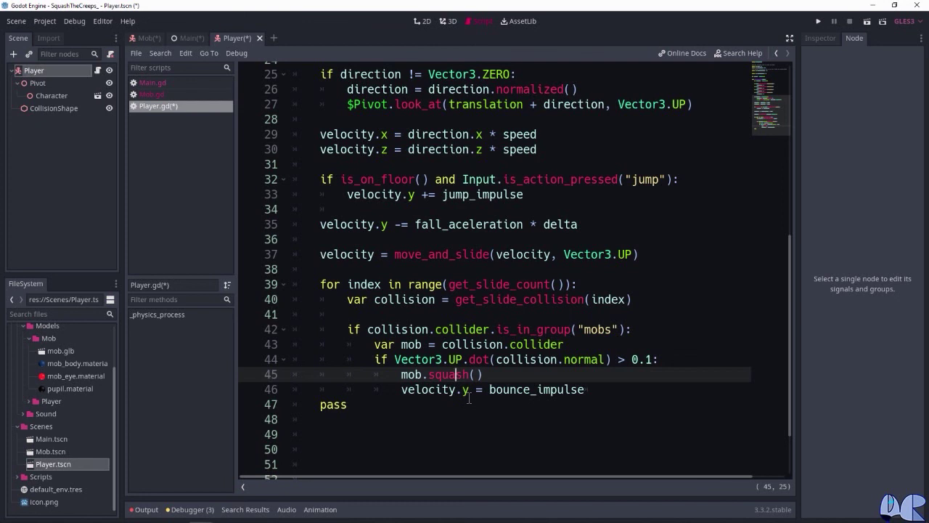
{"action": "left_click", "coordinate": [465, 392]}
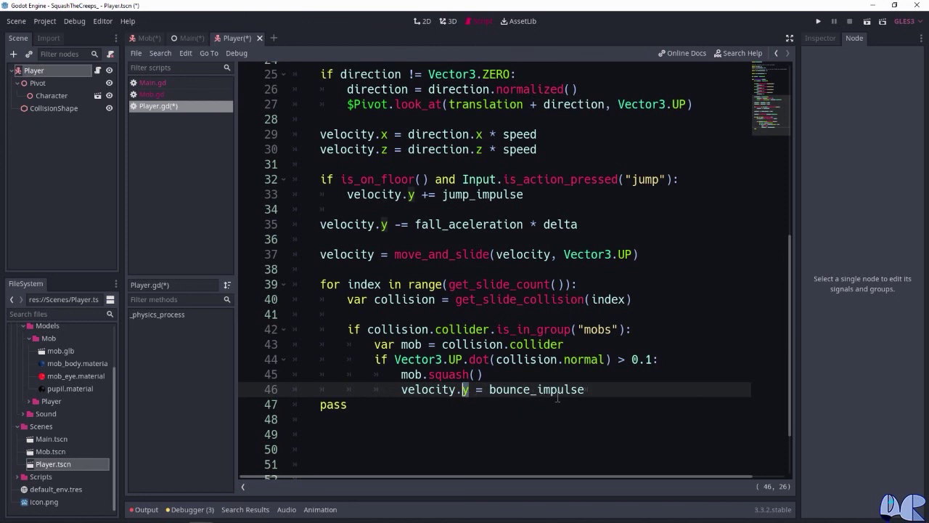
{"action": "left_click", "coordinate": [658, 392]}
{"action": "left_click", "coordinate": [156, 95]}
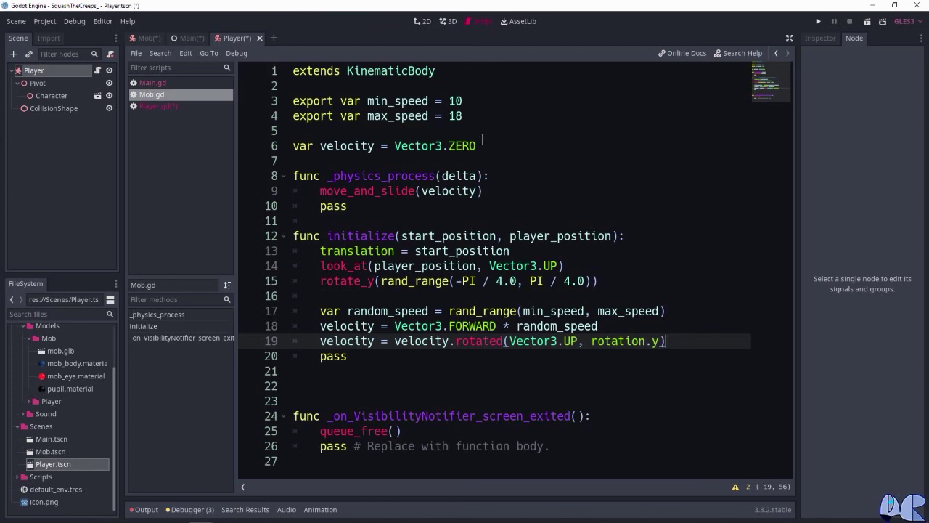
- Declare 'signal squashed' on a new line below the extends line in Mob.gd
{"action": "left_click", "coordinate": [465, 72]}
{"action": "key", "text": "Return"}
{"action": "key", "text": "Return"}
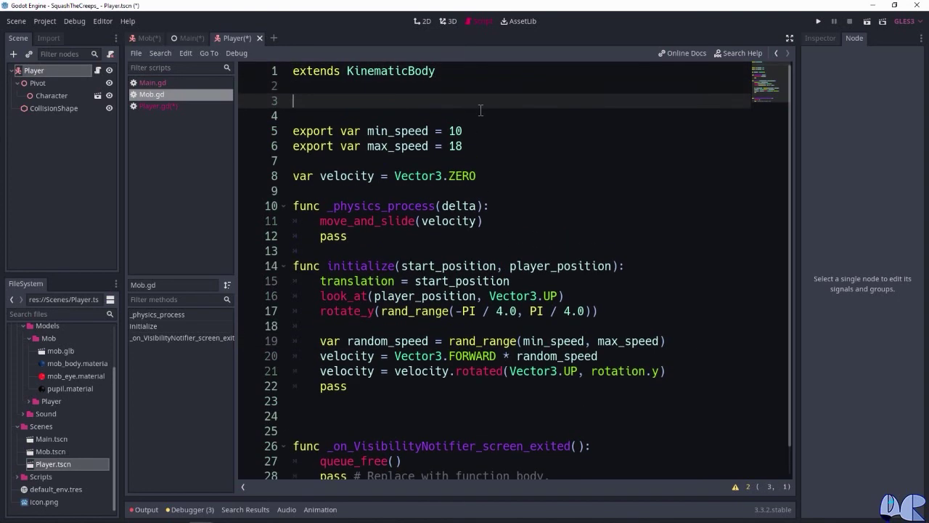
{"action": "type", "text": "signal "}
{"action": "type", "text": "squashed"}
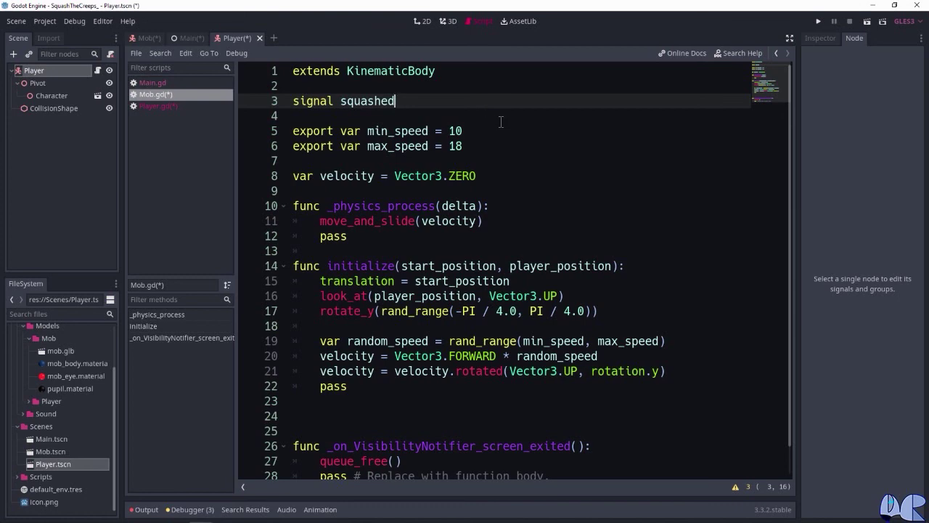
- Glance back at Player.gd, return to Mob.gd, and place the cursor after the initialize function
{"action": "left_click", "coordinate": [163, 106]}
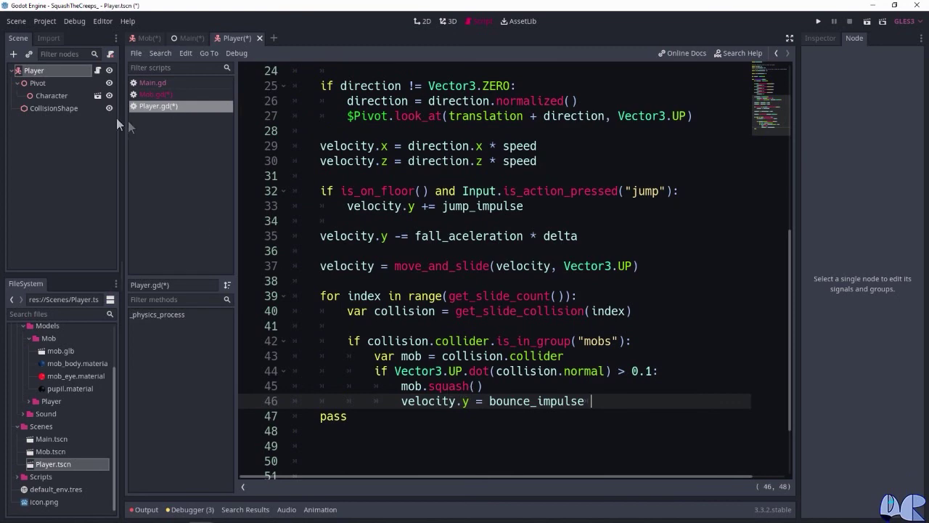
{"action": "left_click", "coordinate": [148, 95]}
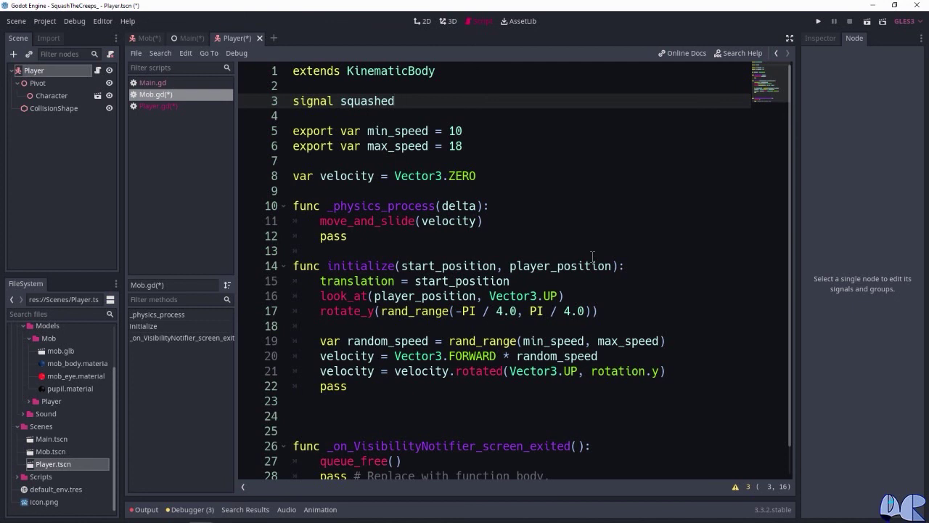
{"action": "scroll", "coordinate": [557, 290], "scroll_direction": "down", "scroll_amount": 1}
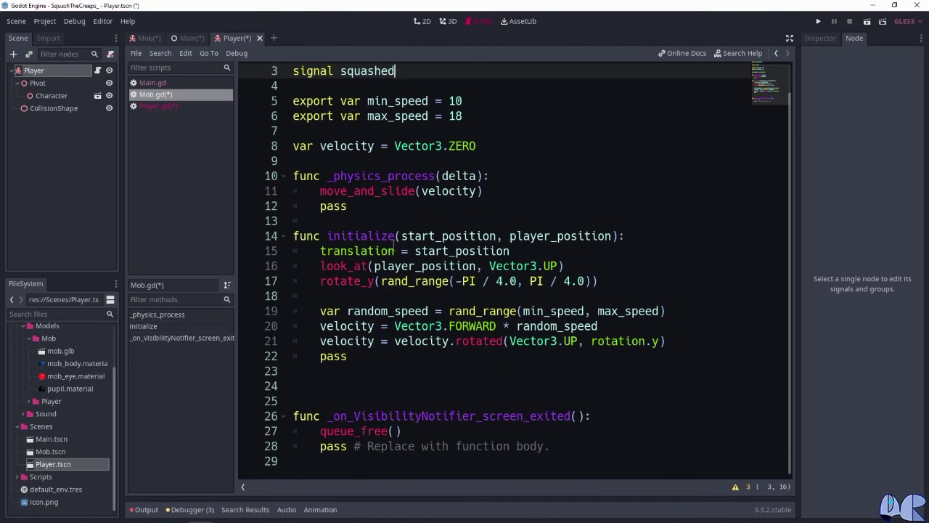
{"action": "left_click", "coordinate": [384, 360]}
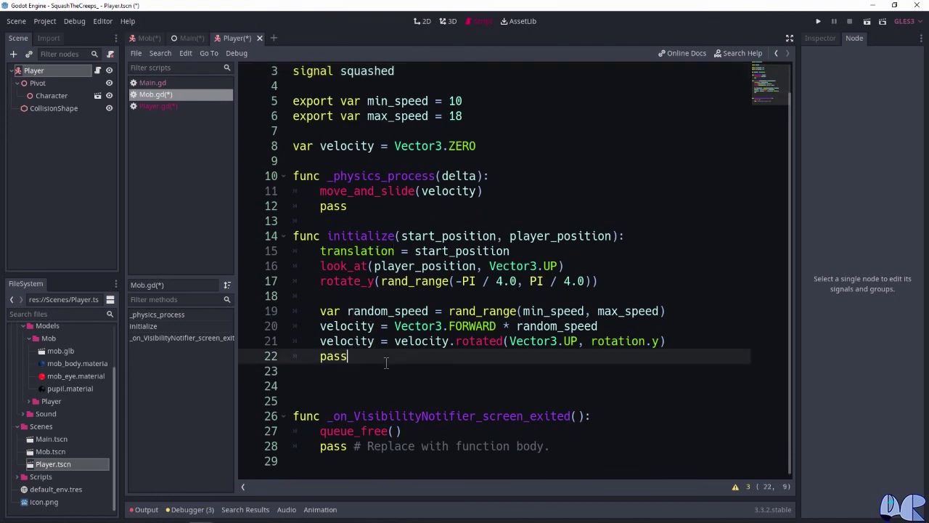
- Declare a new func squash(): below the initialize function with an indented body line
{"action": "key", "text": "Return"}
{"action": "key", "text": "Return"}
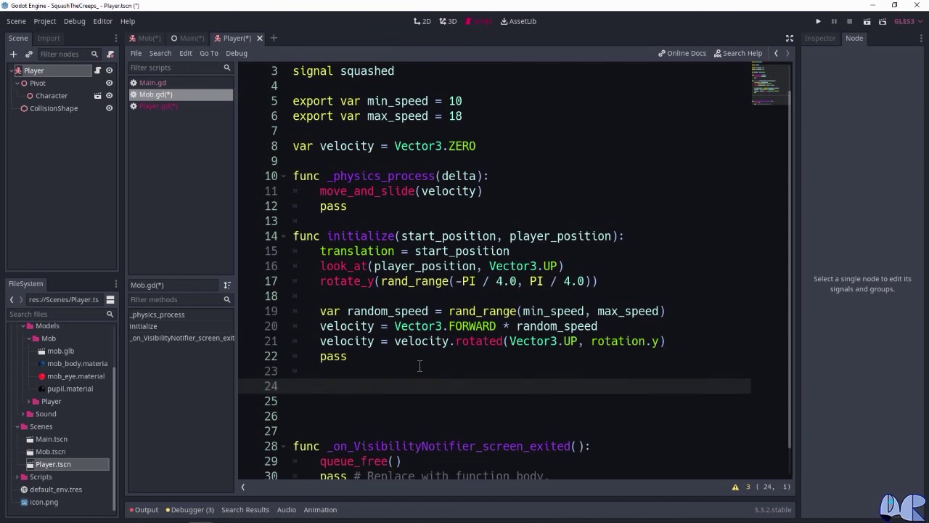
{"action": "type", "text": "func "}
{"action": "type", "text": "squash():"}
{"action": "key", "text": "Return"}
{"action": "type", "text": "pass"}
{"action": "left_click", "coordinate": [422, 385]}
{"action": "key", "text": "Return"}
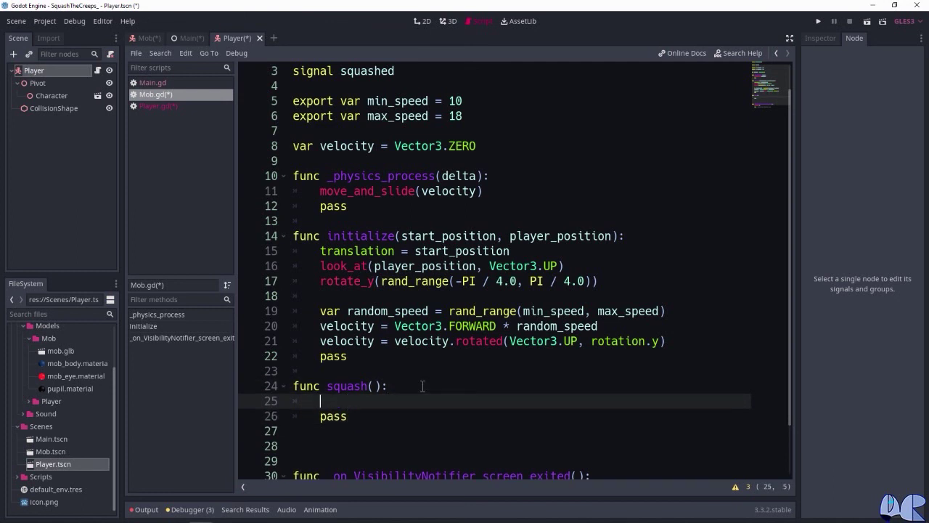
- Fill squash() with emit_signal("squashed") and queue_free(), then show the Main scene in 3D view
{"action": "type", "text": "emit"}
{"action": "key", "text": "Return"}
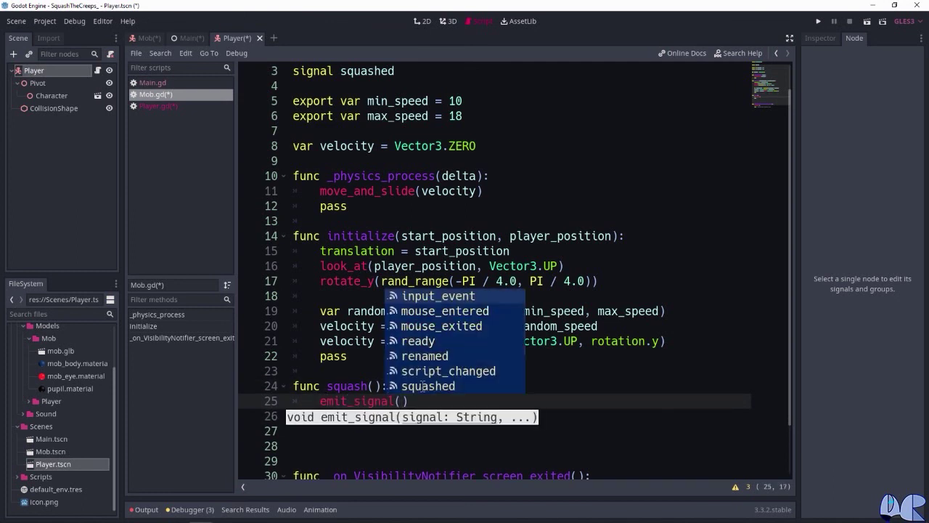
{"action": "type", "text": "s"}
{"action": "key", "text": "Down"}
{"action": "key", "text": "Return"}
{"action": "key", "text": "Right"}
{"action": "key", "text": "Return"}
{"action": "type", "text": "que"}
{"action": "key", "text": "Return"}
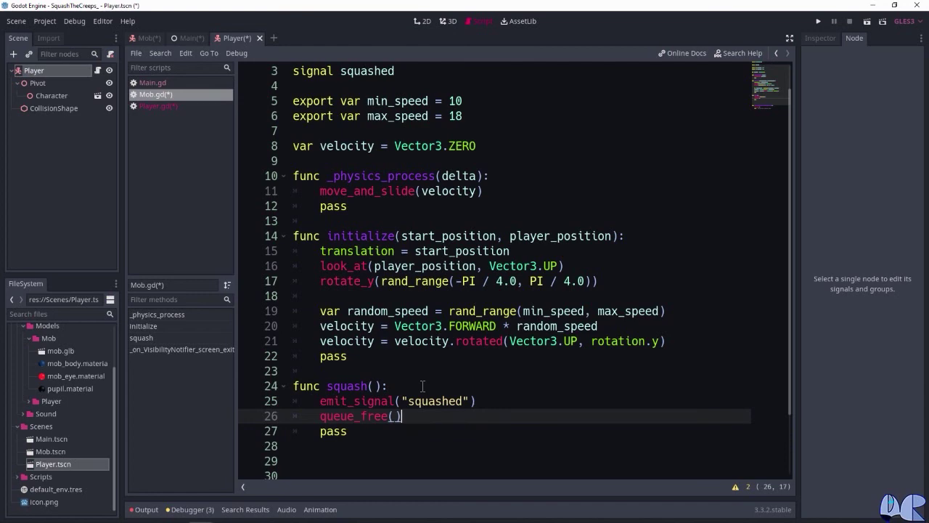
{"action": "scroll", "coordinate": [473, 388], "scroll_direction": "down", "scroll_amount": 2}
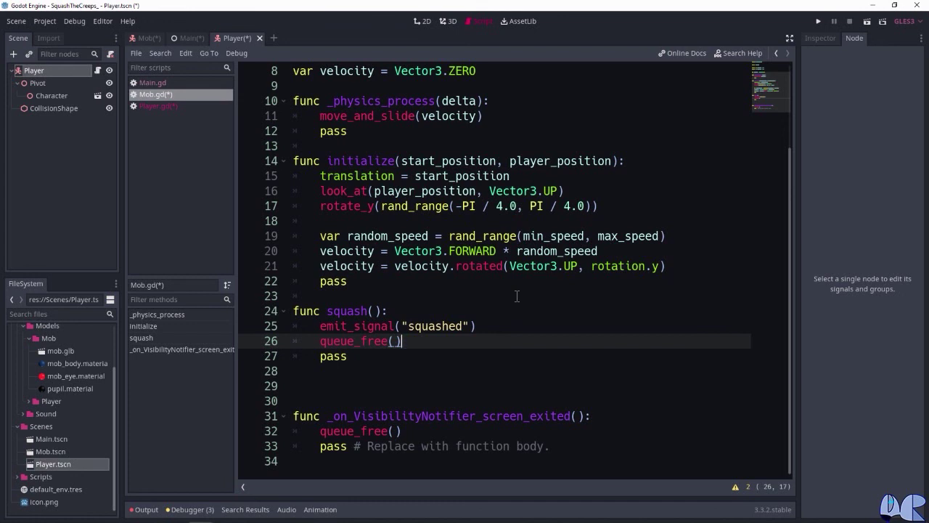
{"action": "left_click", "coordinate": [190, 39]}
{"action": "left_click", "coordinate": [447, 22]}
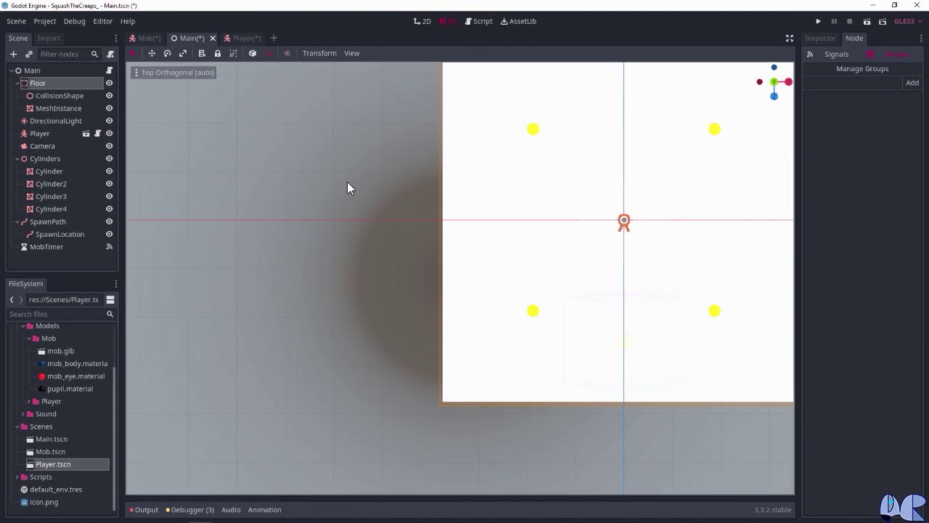
- Run the game with F5 and steer the player around the arena with the arrow keys
{"action": "key", "text": "F5"}
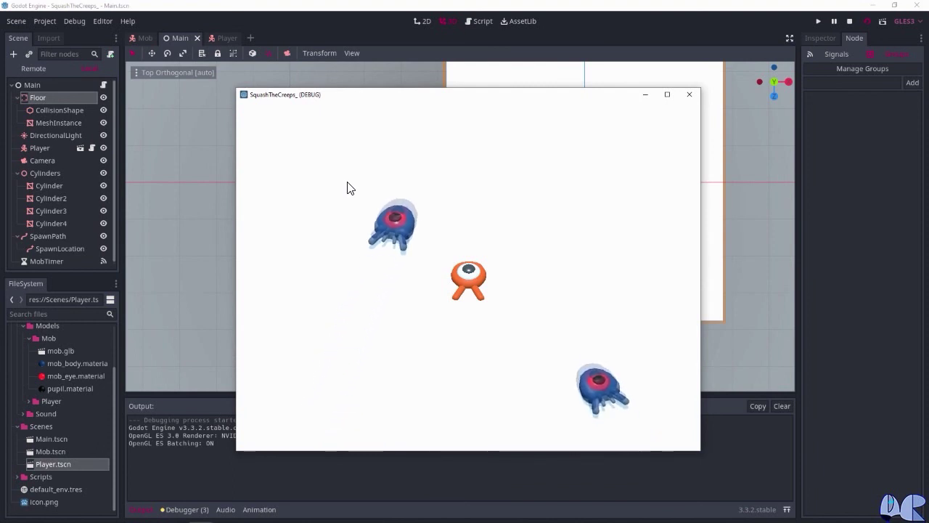
{"action": "key", "text": "Left"}
{"action": "key", "text": "Right"}
{"action": "key", "text": "Up"}
{"action": "key", "text": "Right"}
{"action": "key", "text": "Left"}
{"action": "key", "text": "Right"}
{"action": "key", "text": "Down"}
{"action": "key", "text": "Right"}
{"action": "key", "text": "Down"}
{"action": "key", "text": "Up"}
{"action": "key", "text": "Left"}
{"action": "key", "text": "Down"}
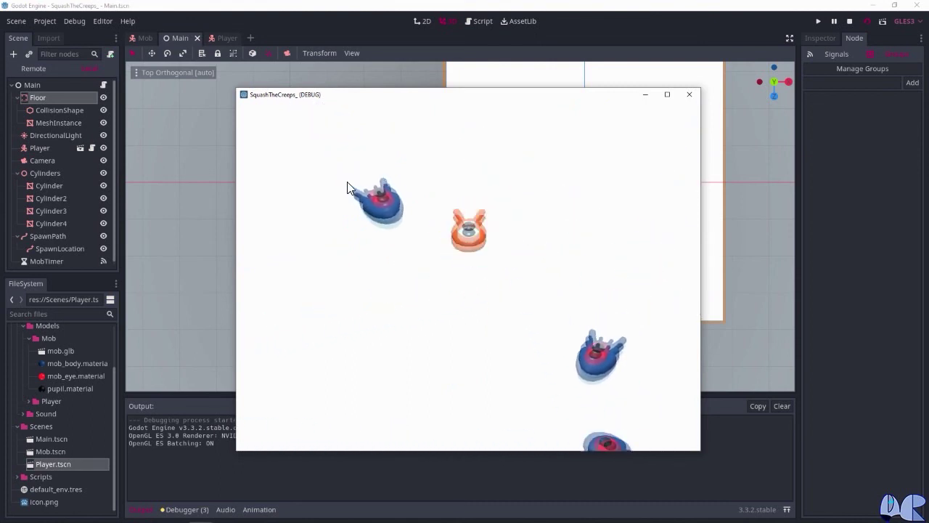
{"action": "key", "text": "Up"}
{"action": "key", "text": "Left"}
{"action": "key", "text": "Up"}
{"action": "key", "text": "Right"}
{"action": "key", "text": "Left"}
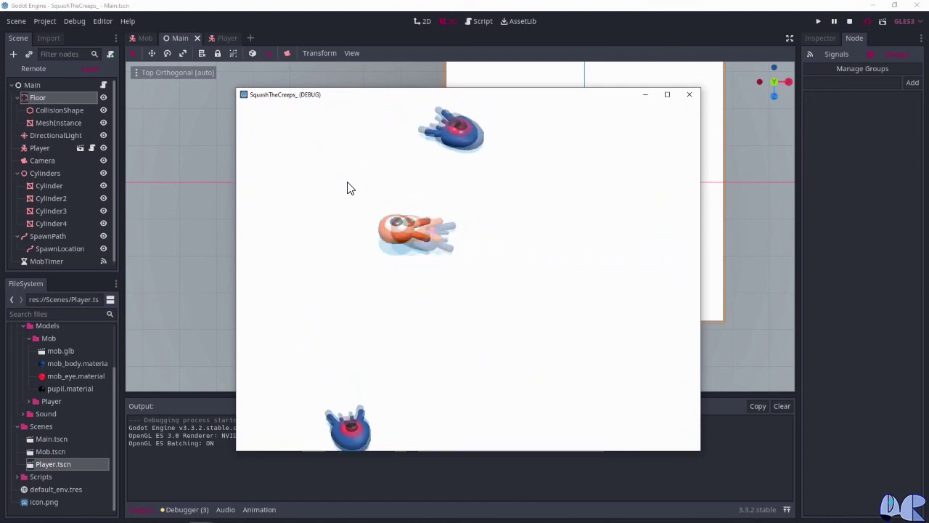
{"action": "key", "text": "Left"}
{"action": "key", "text": "Right"}
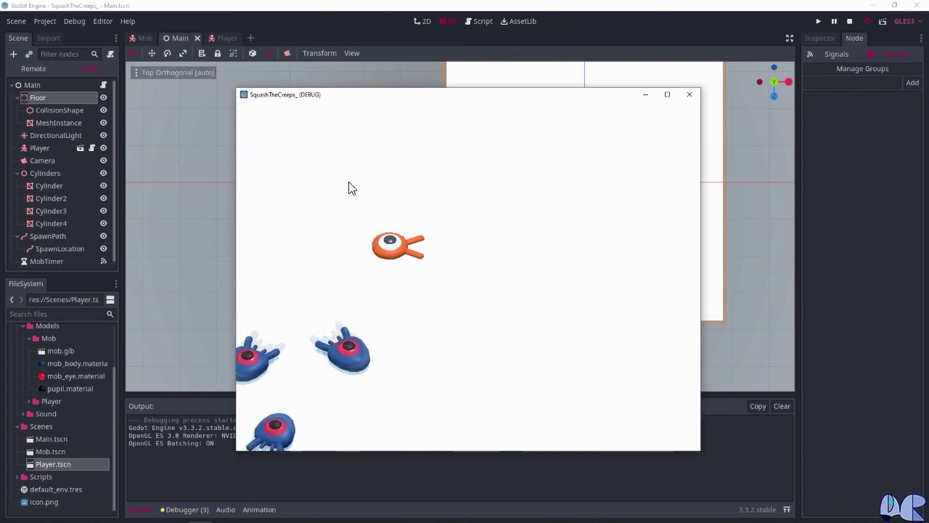
{"action": "key", "text": "Right"}
{"action": "key", "text": "Up"}
{"action": "key", "text": "Down"}
{"action": "key", "text": "Left"}
{"action": "key", "text": "Down"}
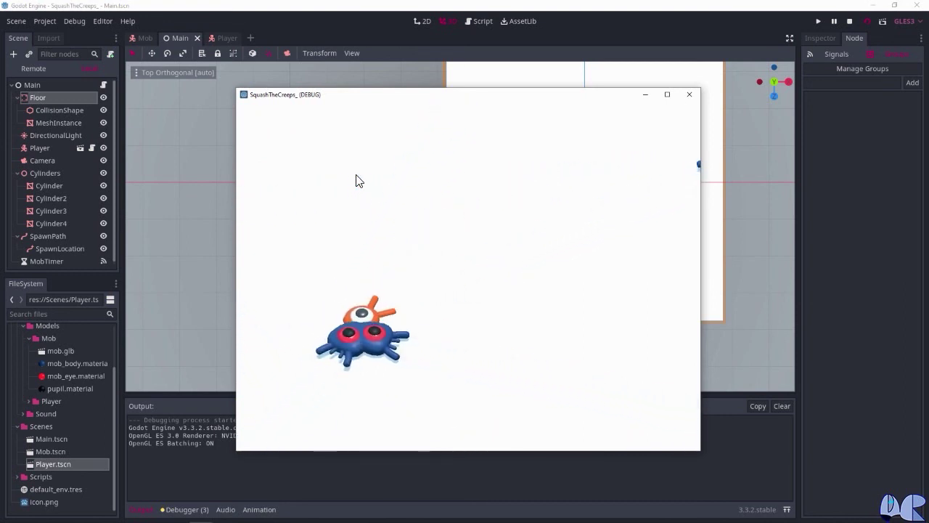
- Jump onto a mob with Space to confirm the squash and bounce, then close the game window
{"action": "key", "text": "Right"}
{"action": "key", "text": "Up"}
{"action": "key", "text": "Left"}
{"action": "key", "text": "space"}
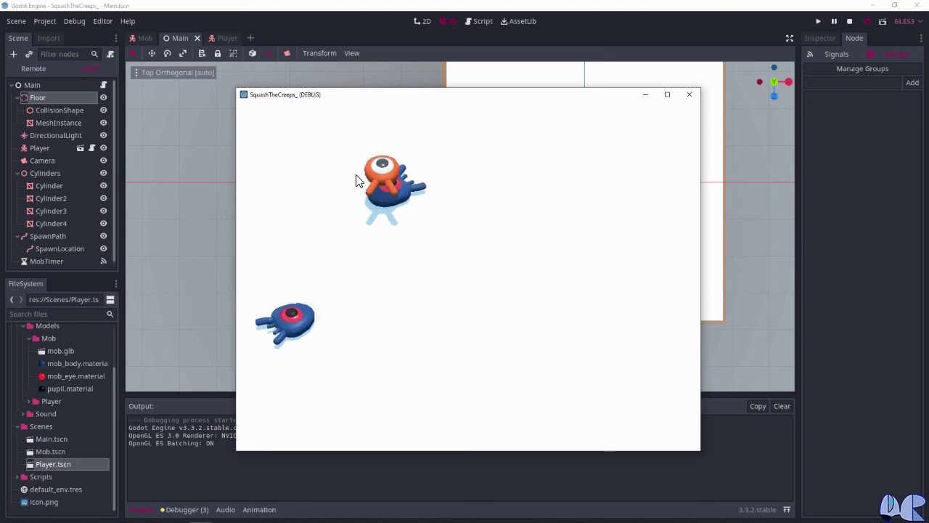
{"action": "key", "text": "Right"}
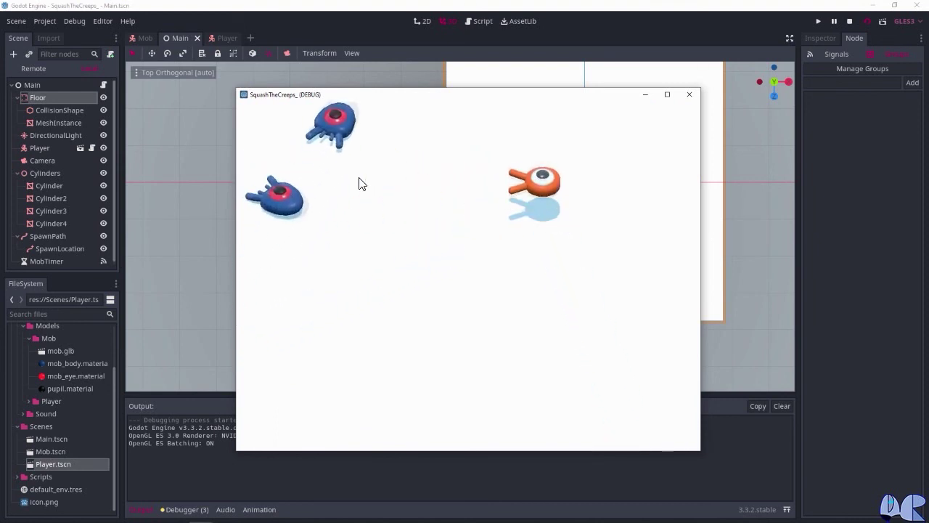
{"action": "key", "text": "Left"}
{"action": "key", "text": "Down"}
{"action": "key", "text": "Right"}
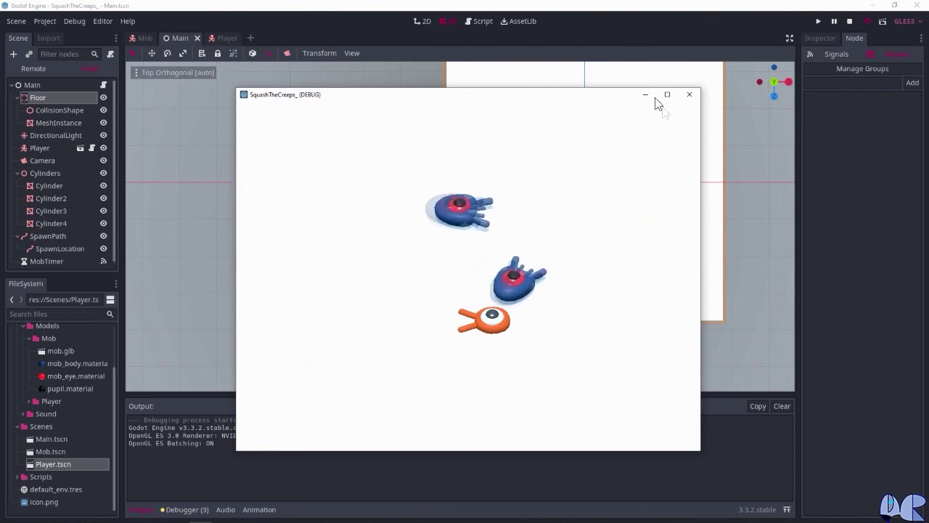
{"action": "left_click", "coordinate": [689, 94]}
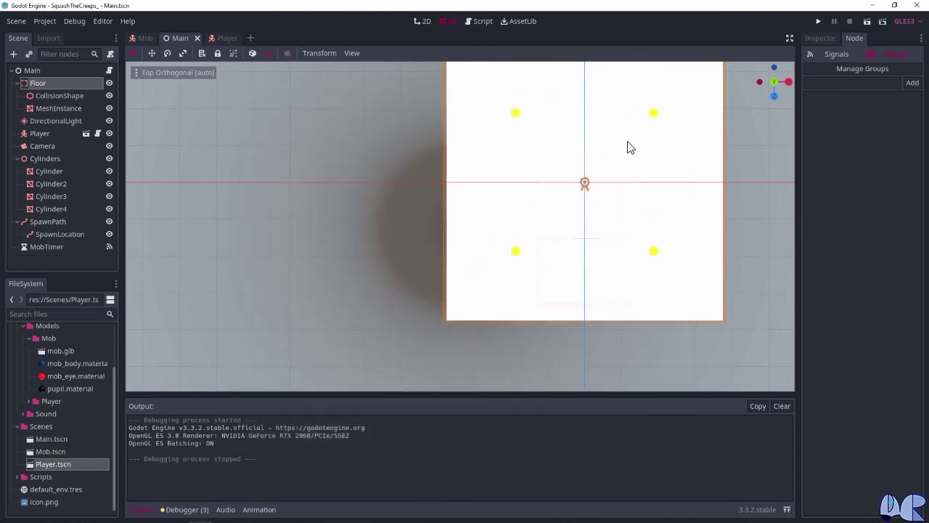